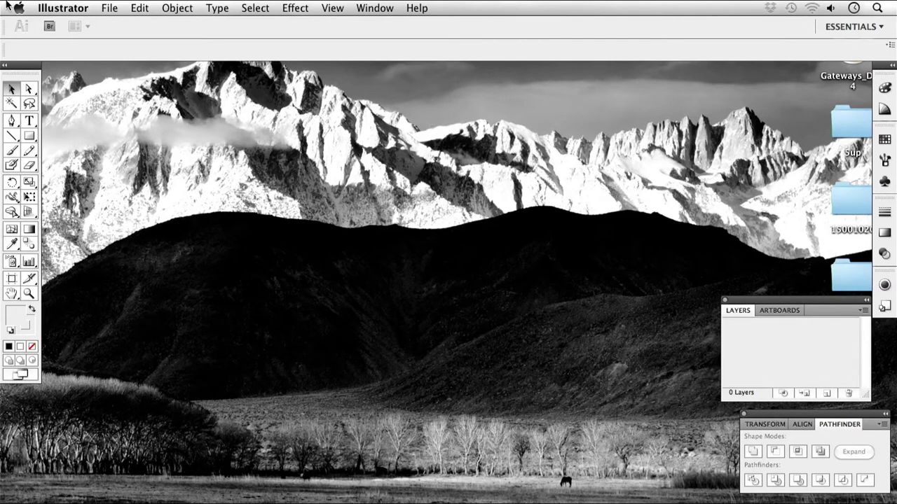
Create a new Letter-size (8.5 × 11 in) document named 'Spacing 1'.
left_click(108, 11)
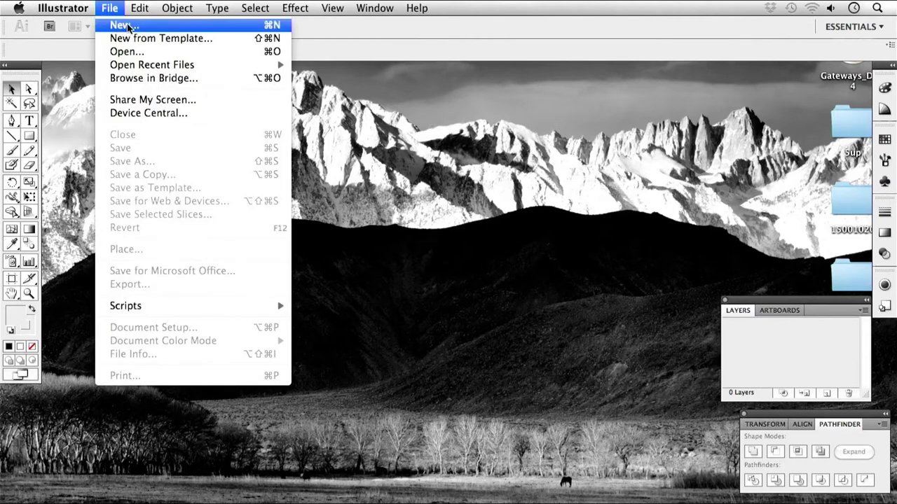
left_click(126, 26)
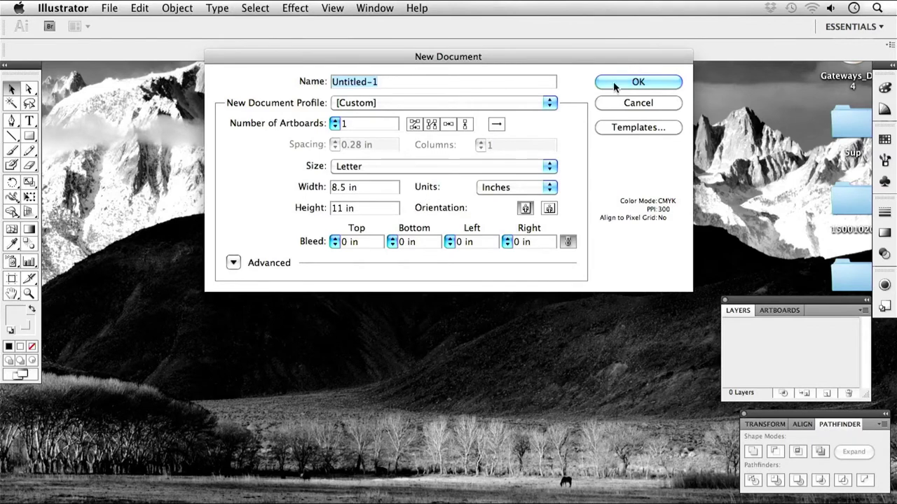
type("Spa")
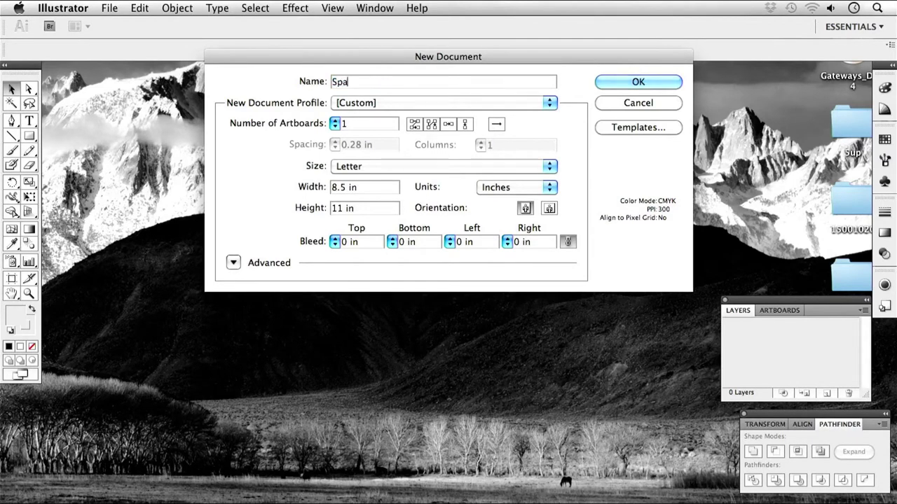
type("cing 1")
left_click(638, 83)
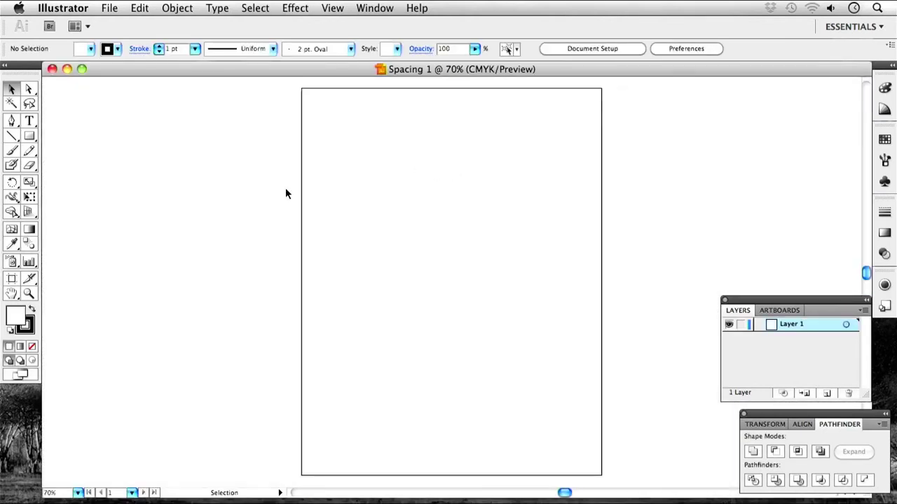
Save the document as Spacing 1.ai with default Illustrator options and show the rulers.
key("super+s")
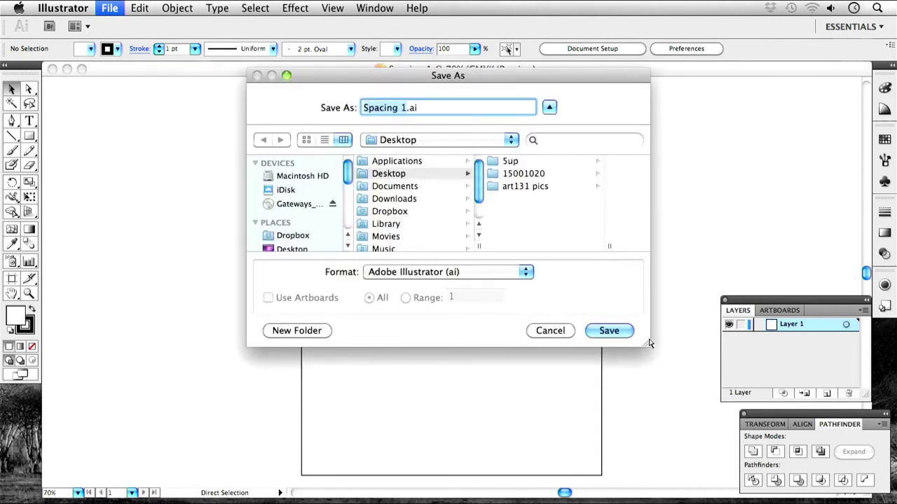
left_click(604, 330)
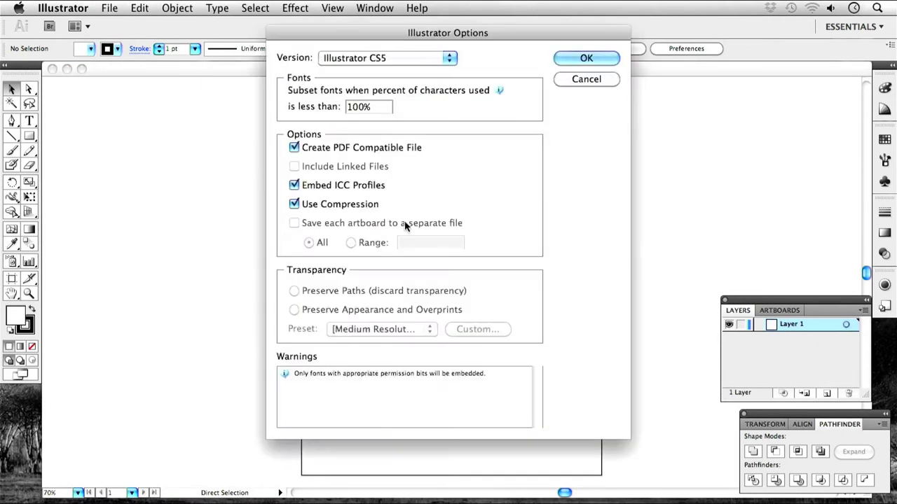
left_click(604, 59)
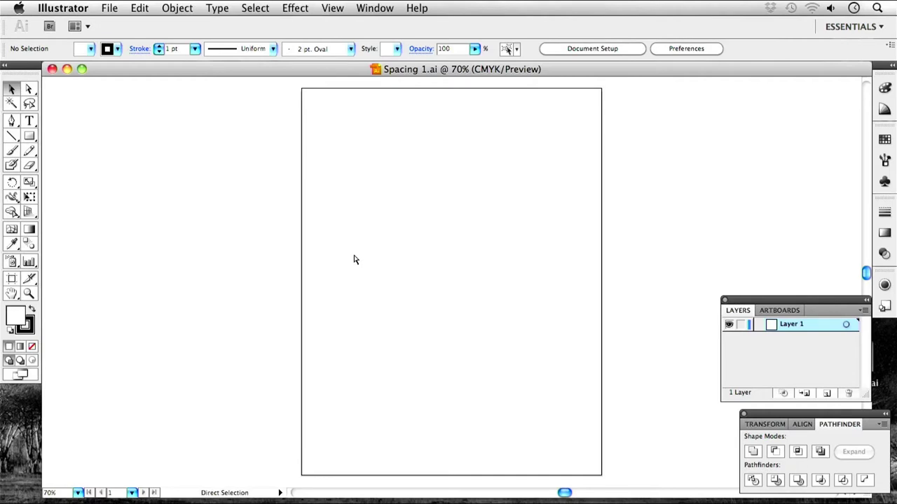
key("super+r")
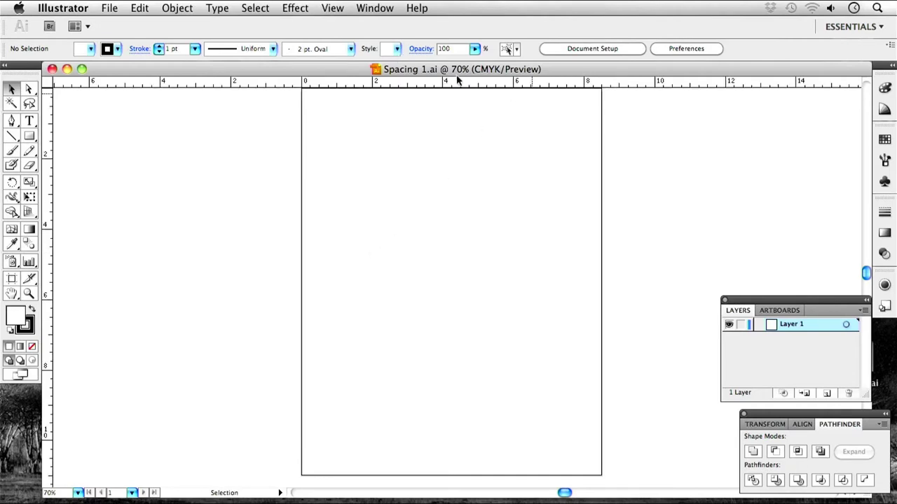
Drag vertical guides near the left and right edges and horizontal guides near the top and bottom.
left_click_drag(49, 312, 319, 311)
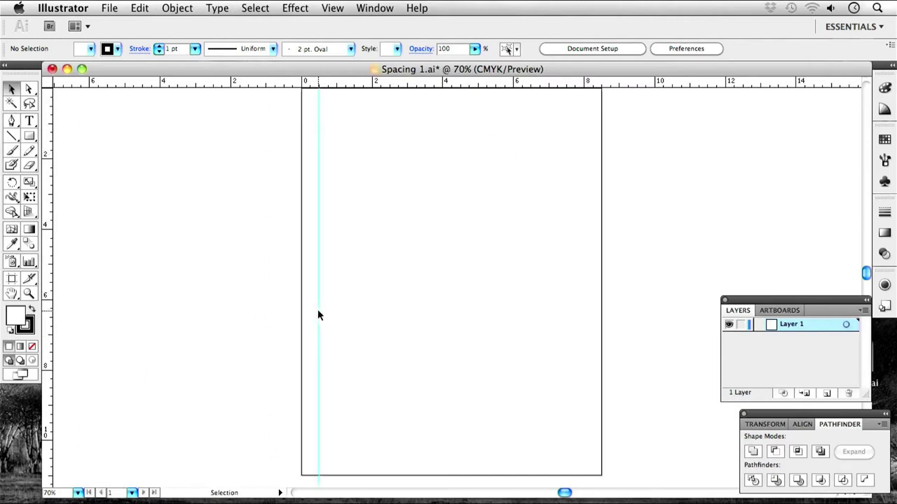
left_click_drag(49, 259, 587, 288)
left_click_drag(491, 83, 514, 457)
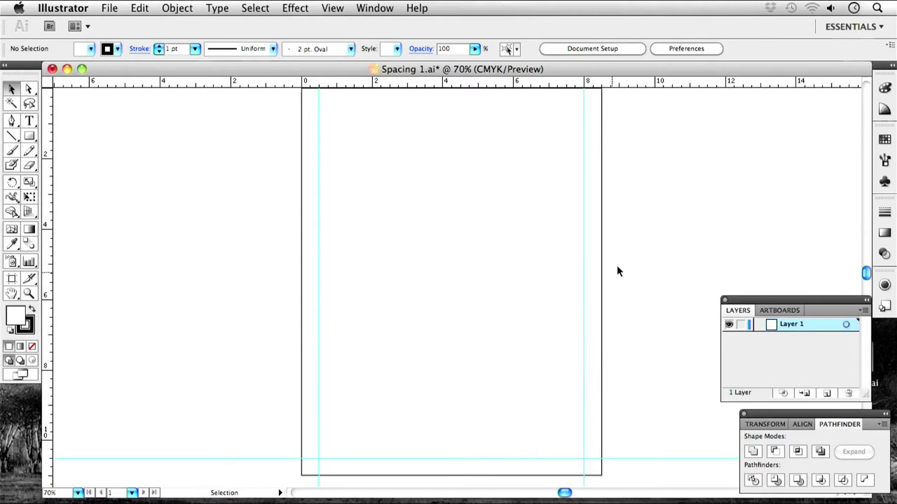
key("space")
left_click_drag(631, 260, 638, 304)
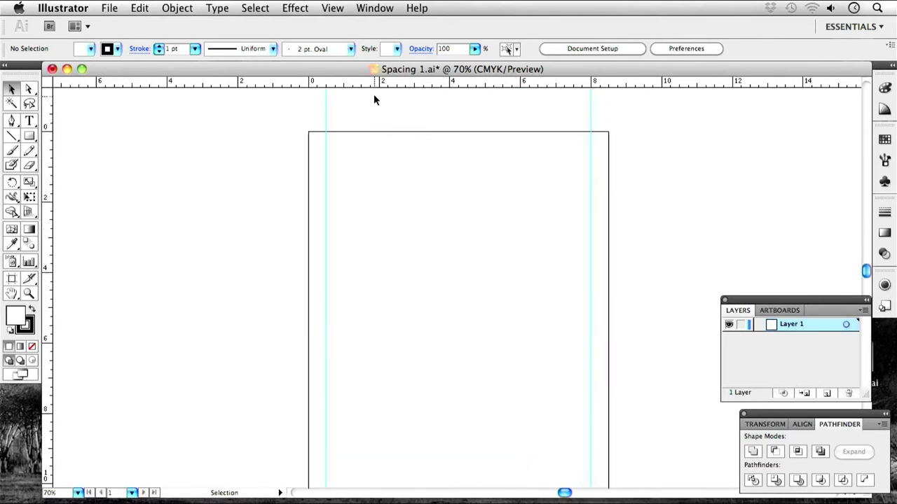
left_click_drag(377, 84, 373, 150)
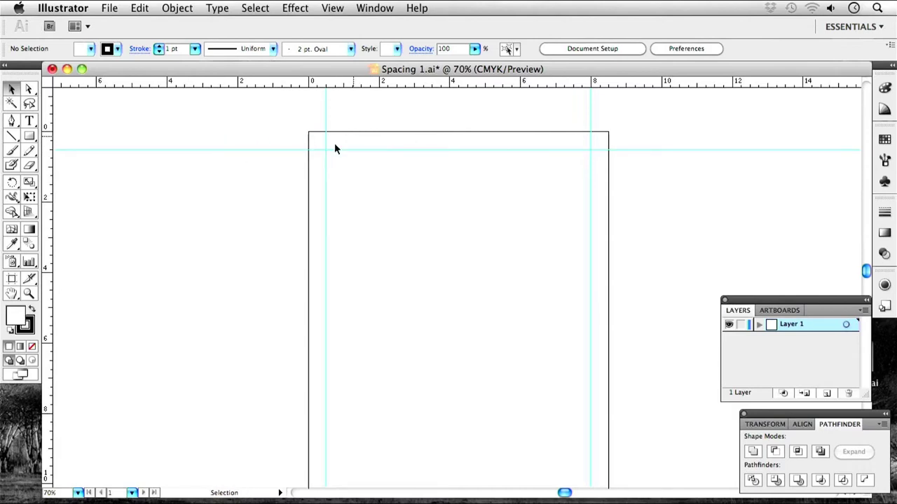
key("space")
left_click_drag(474, 242, 484, 210)
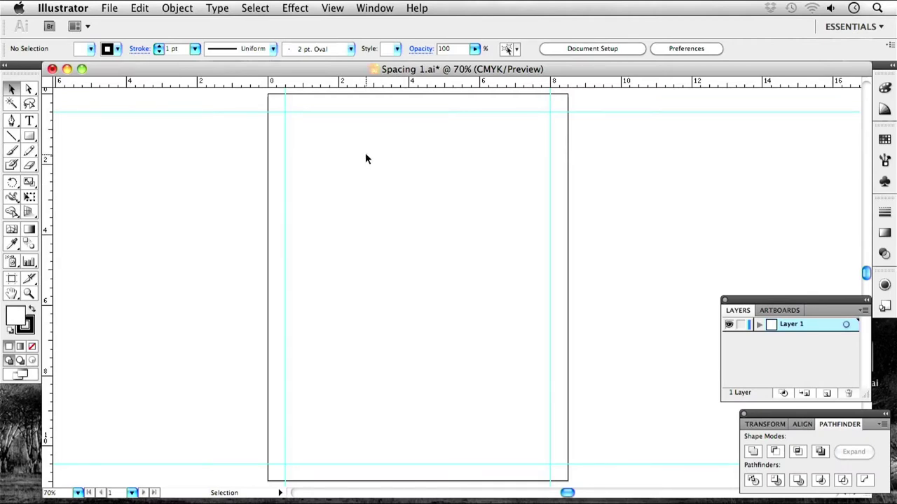
Turn on Show Grid and Snap to Grid from the View menu.
scroll(252, 272, "right", 3)
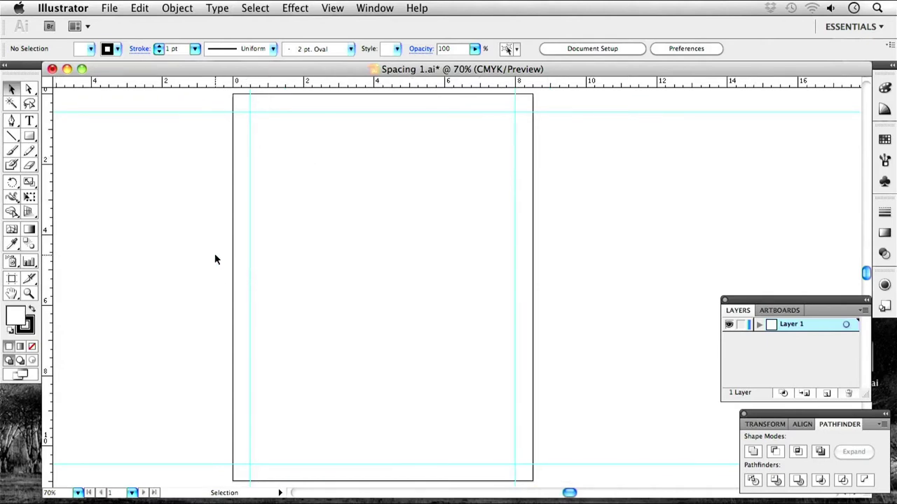
left_click(29, 137)
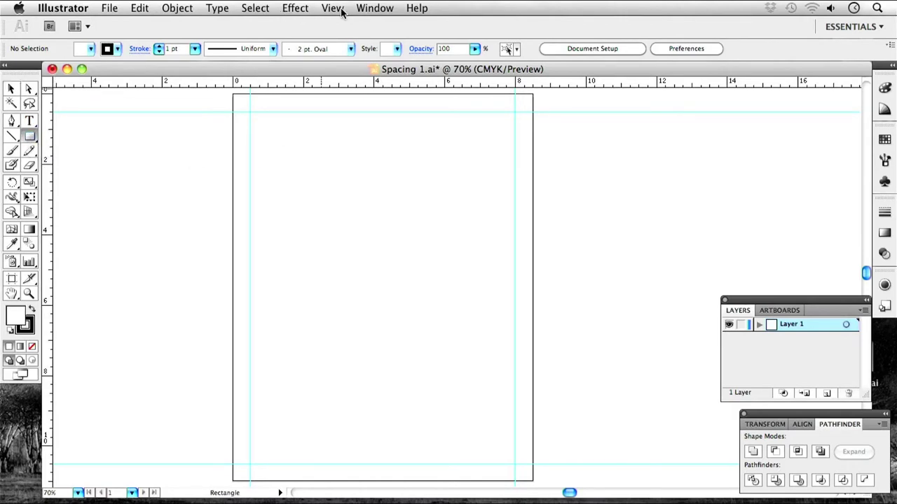
left_click(287, 8)
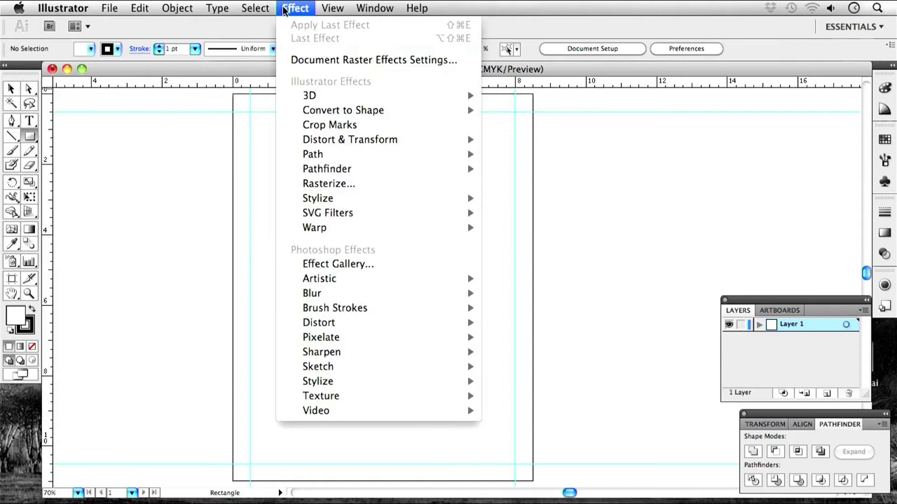
mouse_move(332, 9)
left_click(457, 453)
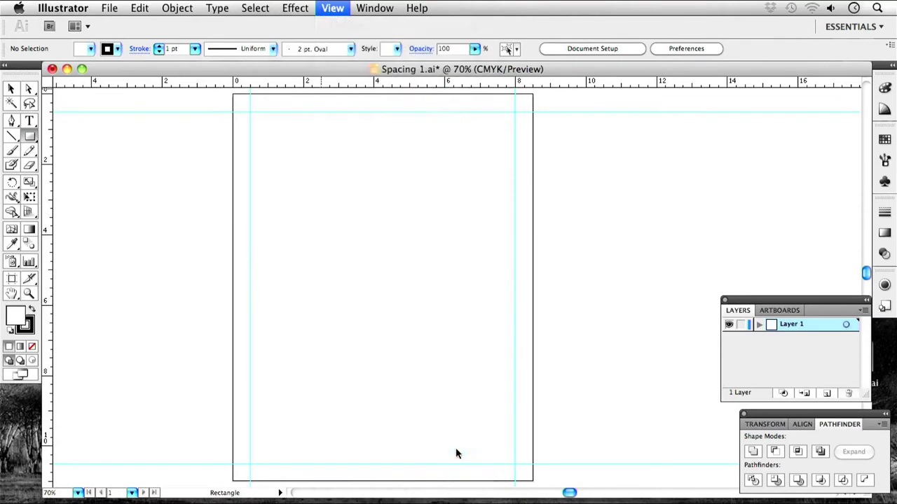
left_click(333, 8)
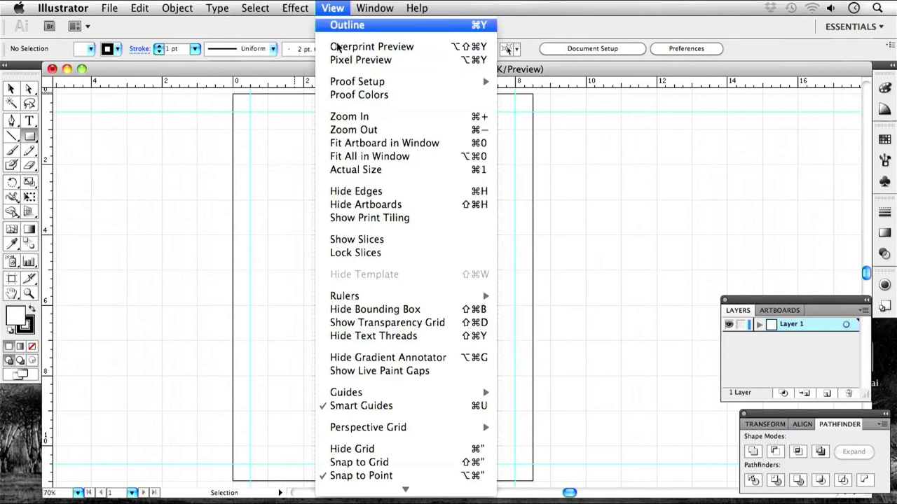
left_click(386, 463)
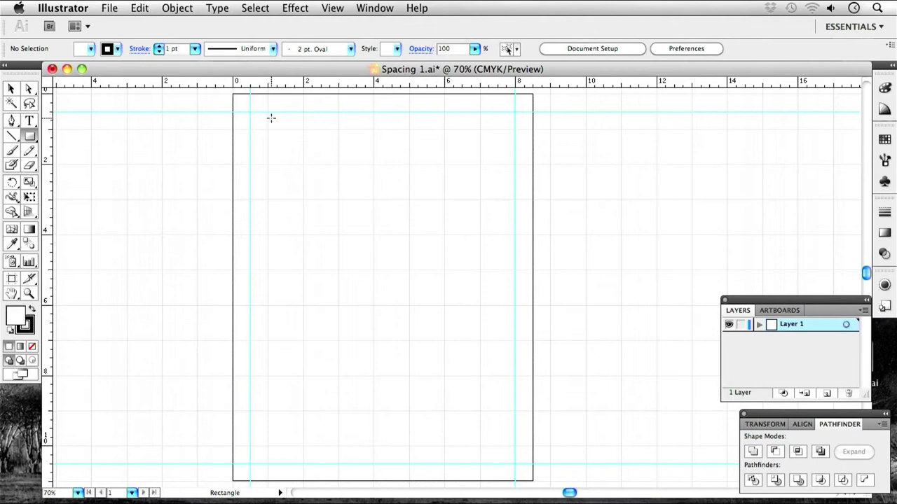
Zoom to the top-left margin corner and draw a square from the guide intersection.
key("super+equal")
key("super+equal")
key("space")
left_click_drag(325, 145, 446, 367)
key("space")
left_click_drag(408, 314, 419, 301)
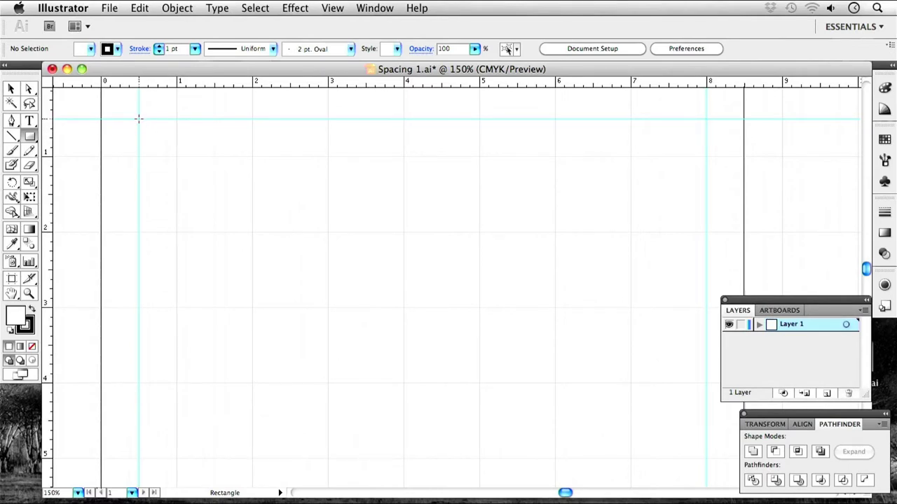
mouse_move(138, 118)
left_mouse_down()
mouse_move(186, 167)
mouse_move(182, 192)
mouse_move(216, 185)
mouse_move(235, 222)
mouse_move(270, 231)
mouse_move(253, 232)
left_mouse_up()
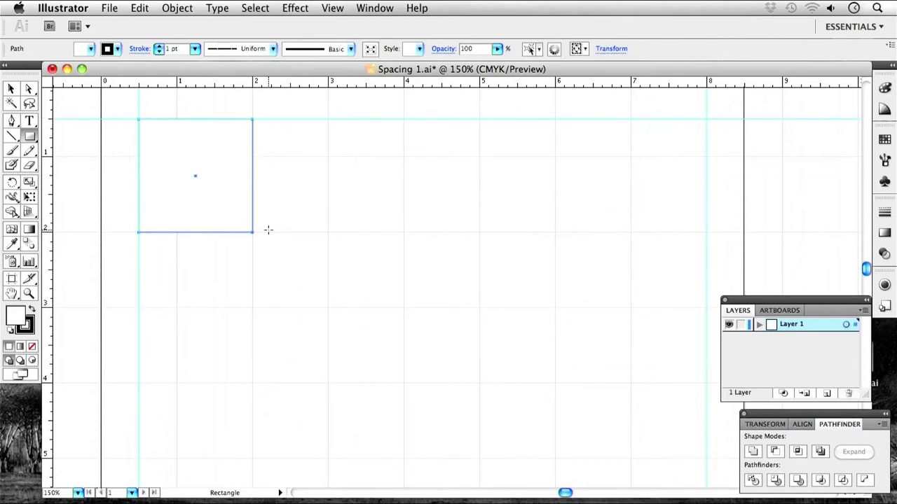
Undo an extra square and Option-drag a copy of the first square right along the top guide.
left_click_drag(327, 119, 442, 232)
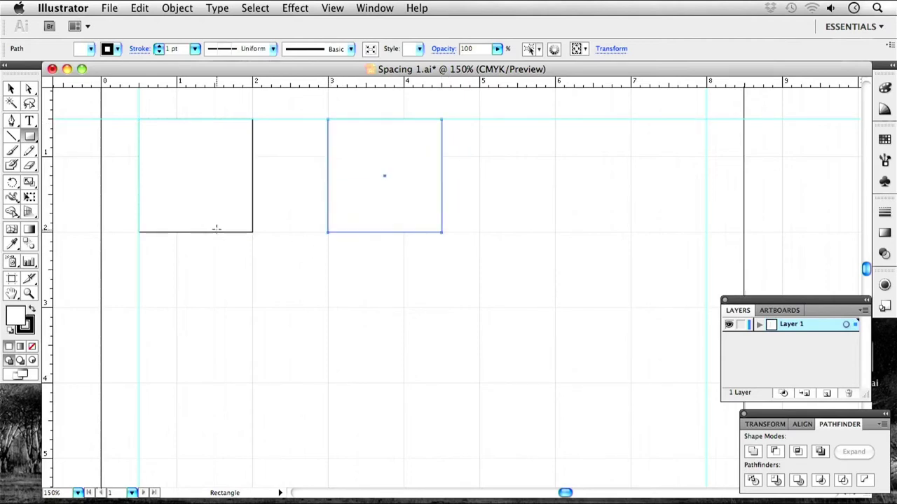
key("super+z")
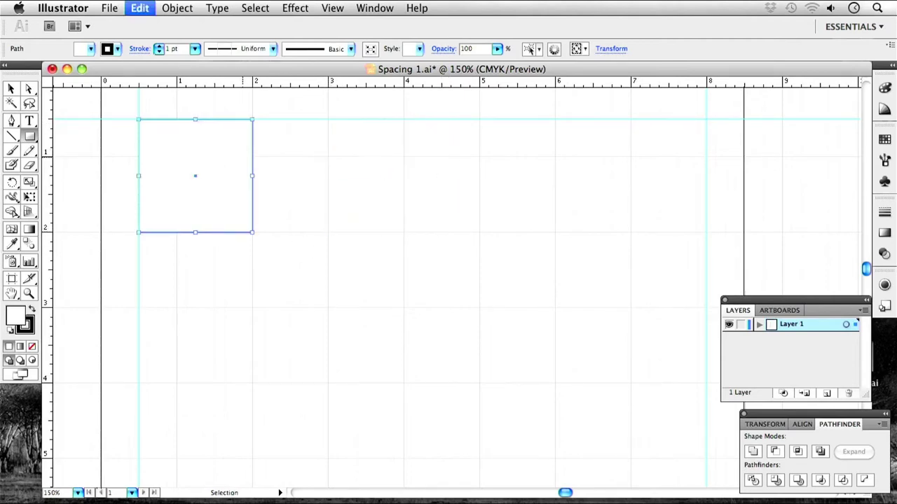
left_click(11, 88)
left_click(204, 182)
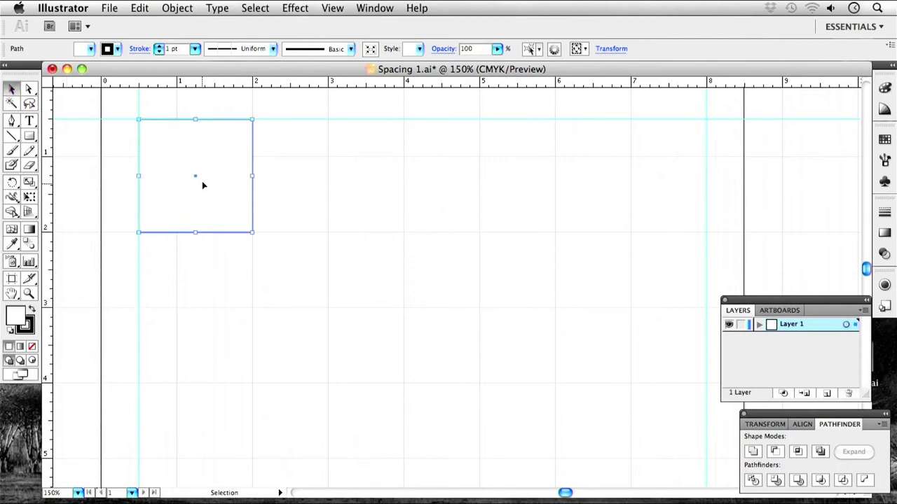
left_click_drag(199, 192, 573, 197)
Deselect the squares and bring the top edge of the artboard into view.
left_click(219, 274)
scroll(106, 210, "right", 2)
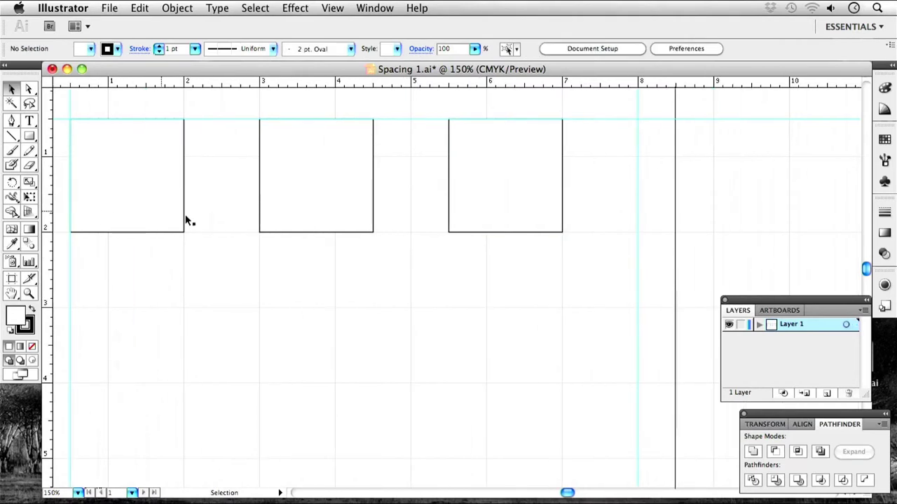
scroll(241, 262, "left", 1)
scroll(210, 259, "up", 1)
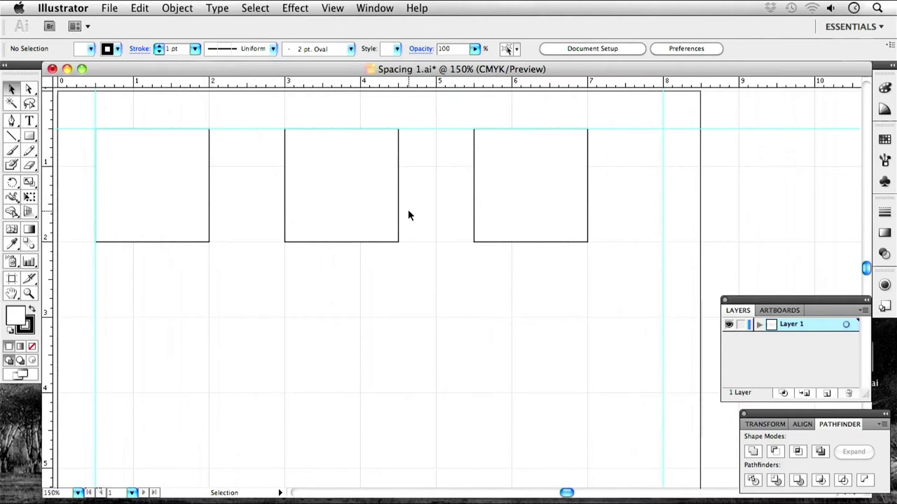
key("space")
left_click_drag(340, 203, 356, 227)
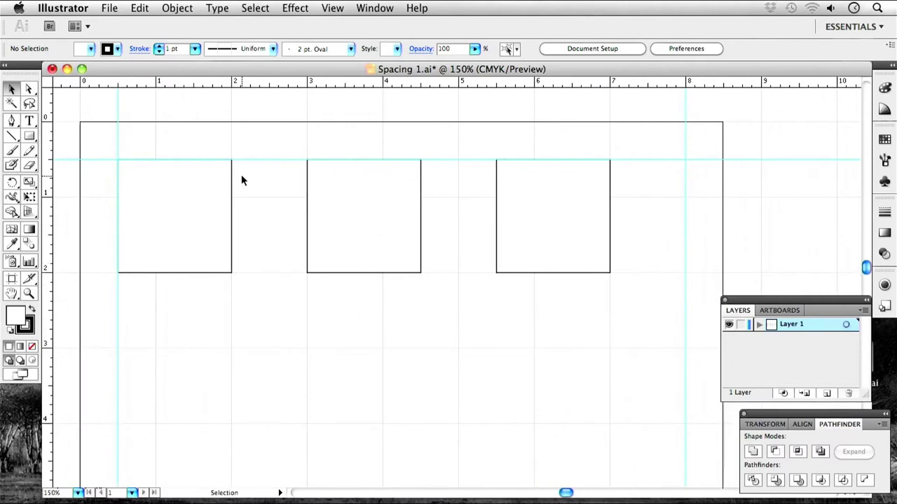
scroll(240, 176, "right", 3)
key("space")
mouse_move(145, 277)
left_mouse_down()
mouse_move(191, 282)
mouse_move(287, 328)
left_mouse_up()
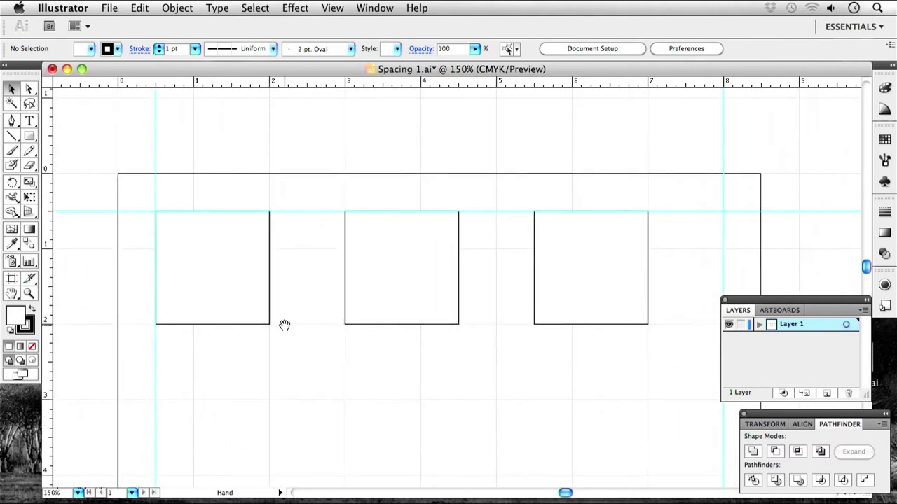
Select all three squares and swap fill and stroke so they are solid black.
key("shift+x")
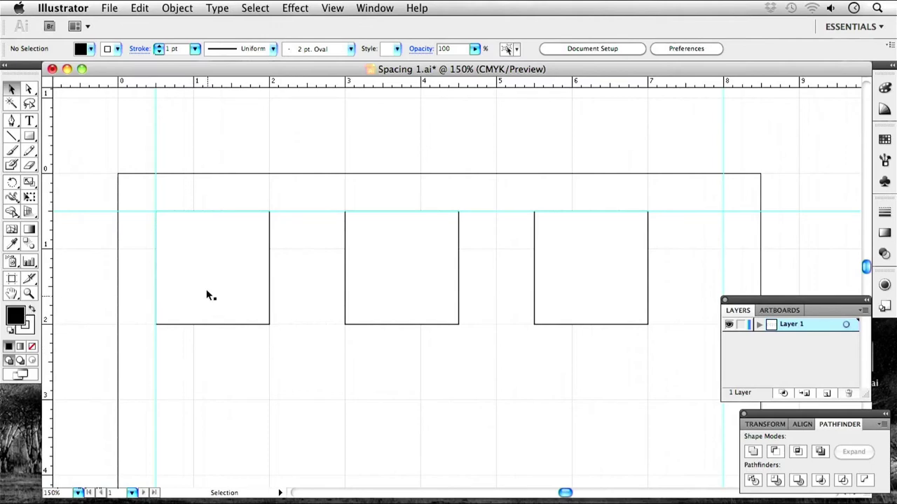
left_click(207, 292)
left_click(371, 301, "shift")
key("super+a")
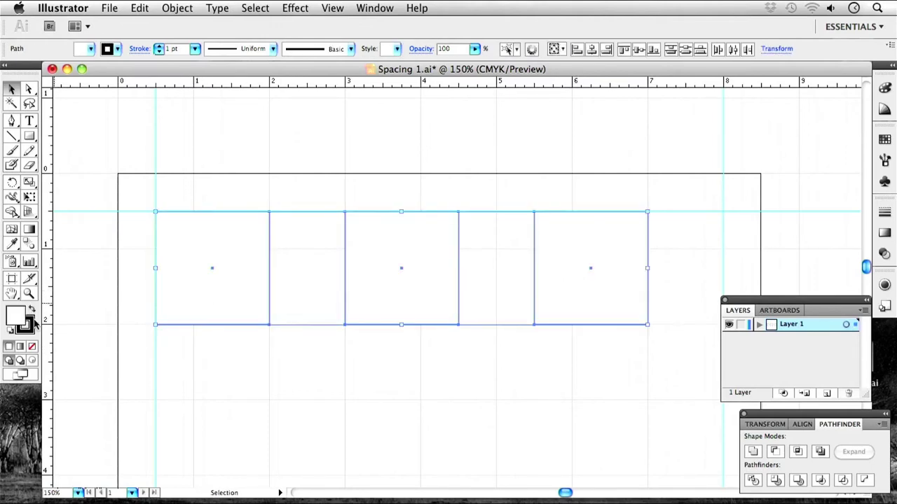
left_click(31, 309)
left_click(292, 359)
Zoom out and reposition the view on the top of the page.
key("space")
left_click_drag(391, 382, 371, 321)
key("super+minus")
key("super+minus")
key("space")
left_click_drag(411, 356, 338, 288)
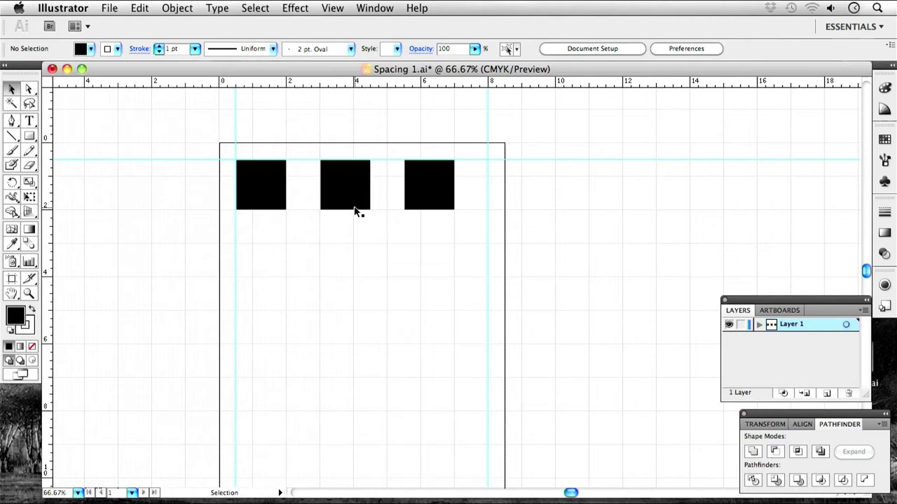
Drag the middle and right squares left so all three have narrow equal gaps.
key("super+equal")
key("super+equal")
left_click_drag(200, 134, 345, 331)
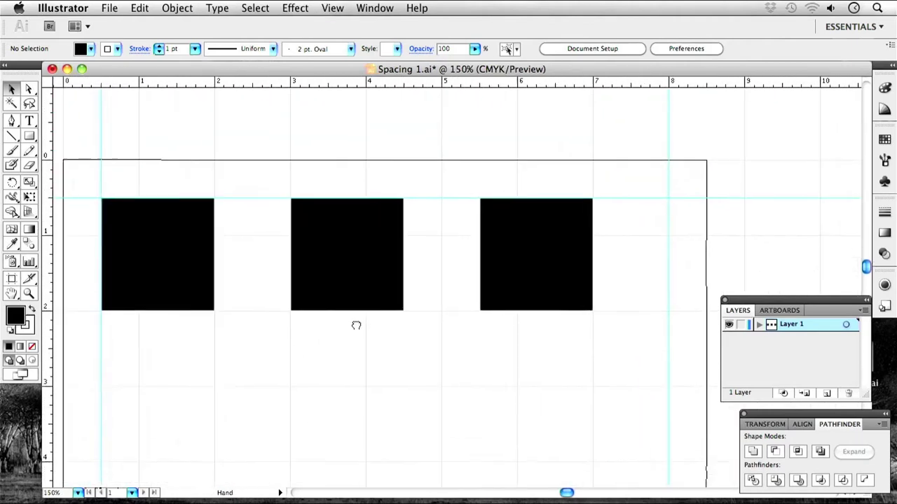
left_click_drag(360, 276, 329, 274)
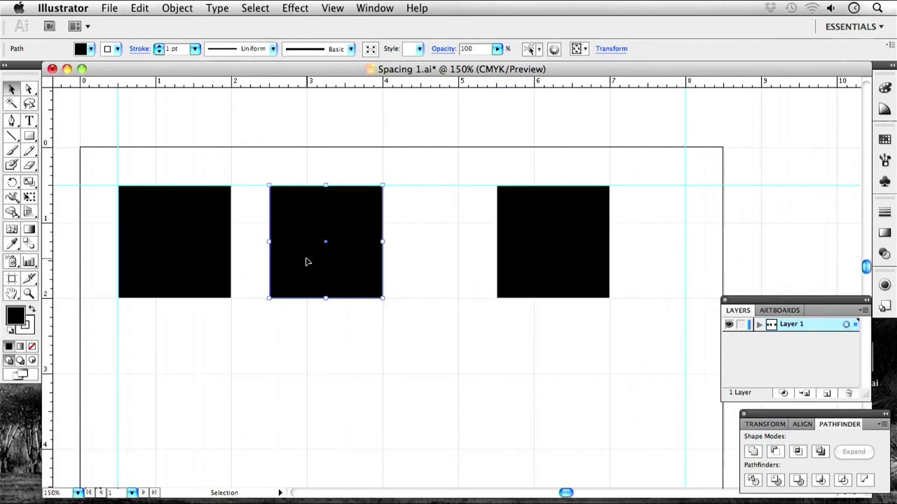
left_click(431, 272)
left_click_drag(333, 260, 313, 259)
left_click_drag(557, 262, 442, 255)
left_click(327, 330)
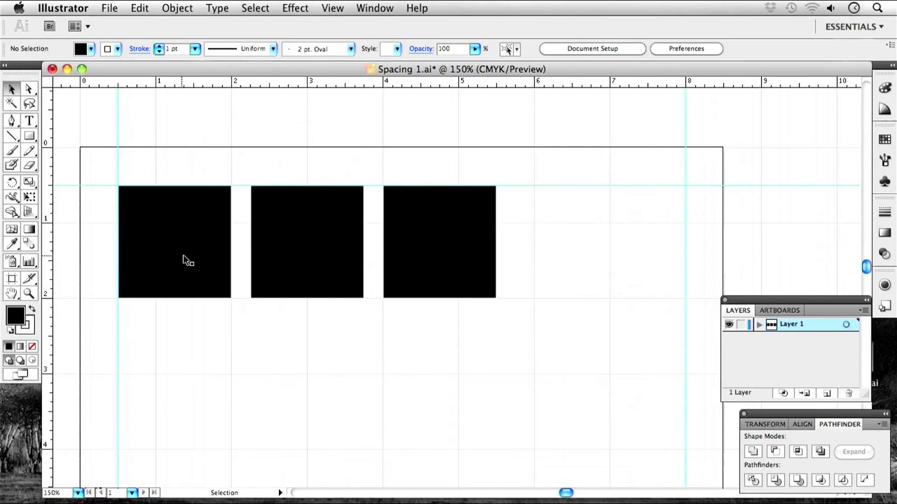
key("super+minus")
key("super+minus")
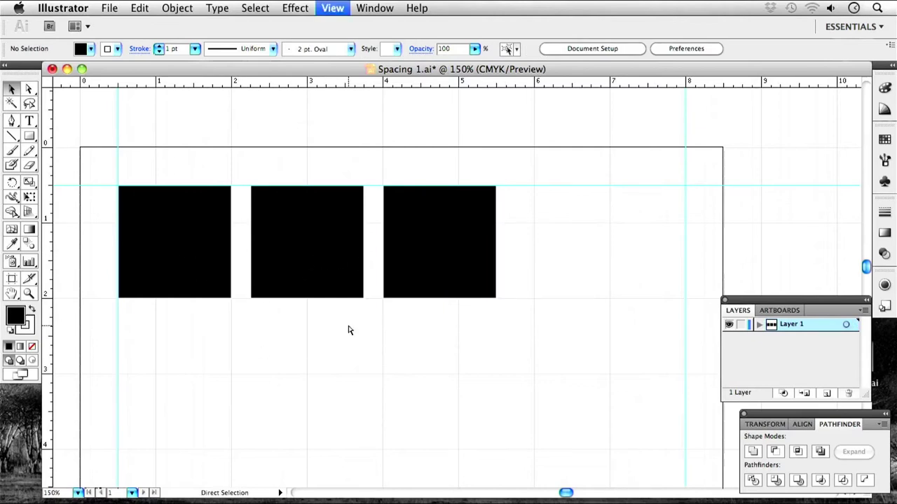
left_click_drag(347, 326, 375, 235)
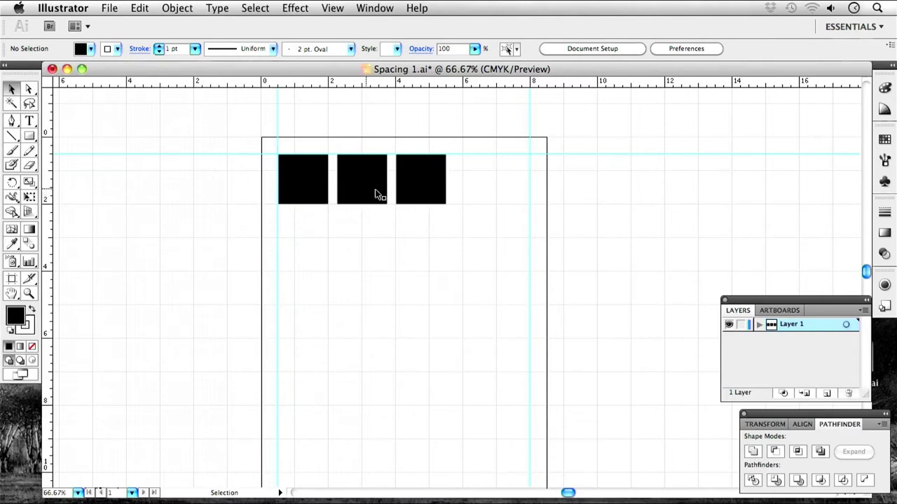
Duplicate the third square as a fourth and slide the copy right against the right guide.
left_click_drag(415, 194, 483, 192)
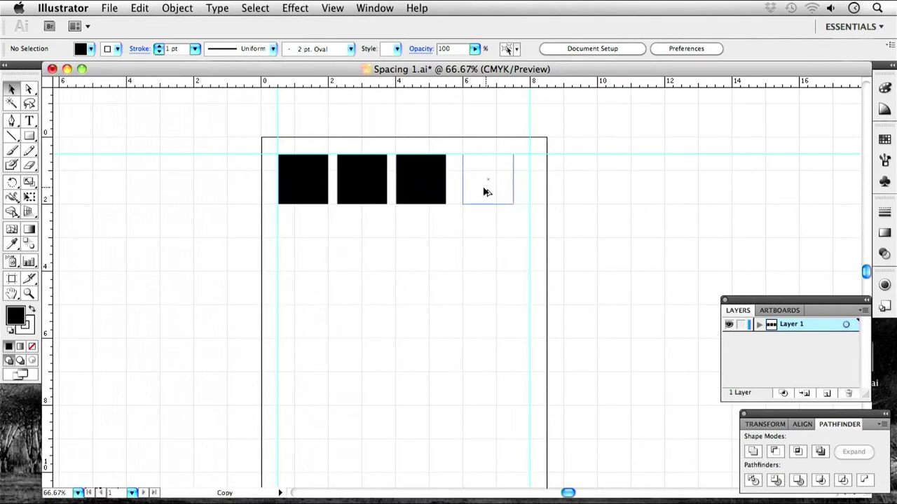
left_click_drag(487, 191, 487, 191)
left_click(437, 217)
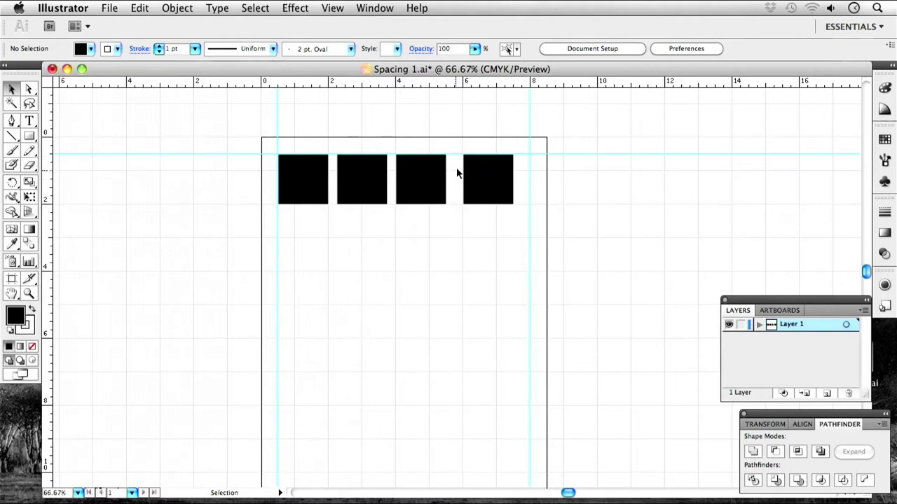
left_click_drag(486, 189, 503, 189)
left_click(502, 218)
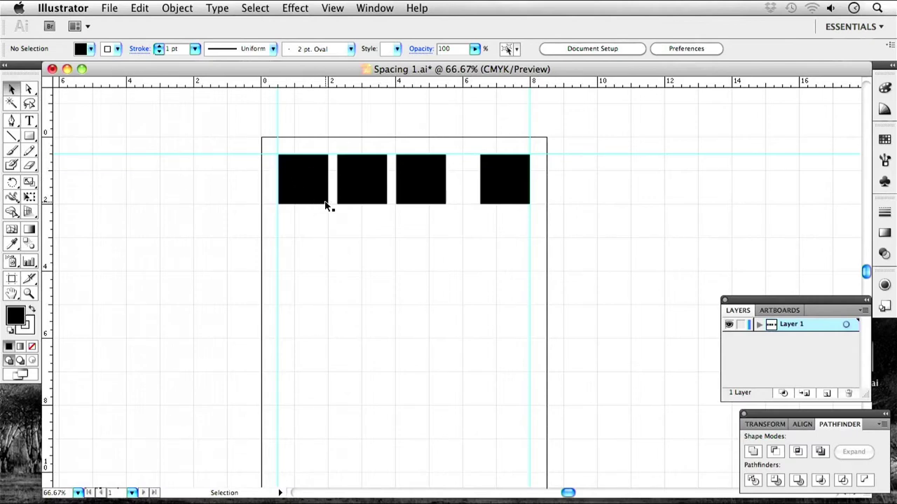
Nudge the fourth square slightly left, then move the whole four-square row right and down.
left_click_drag(504, 194, 487, 194)
left_click(402, 256)
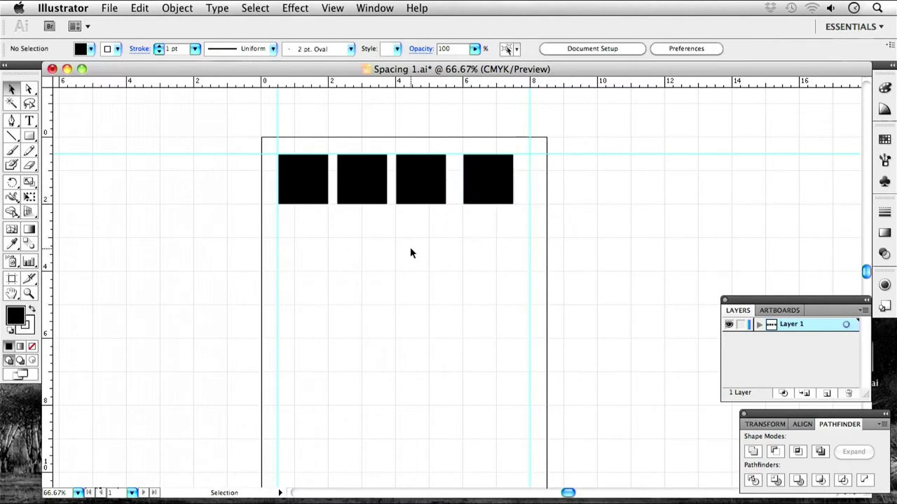
left_click_drag(514, 237, 278, 161)
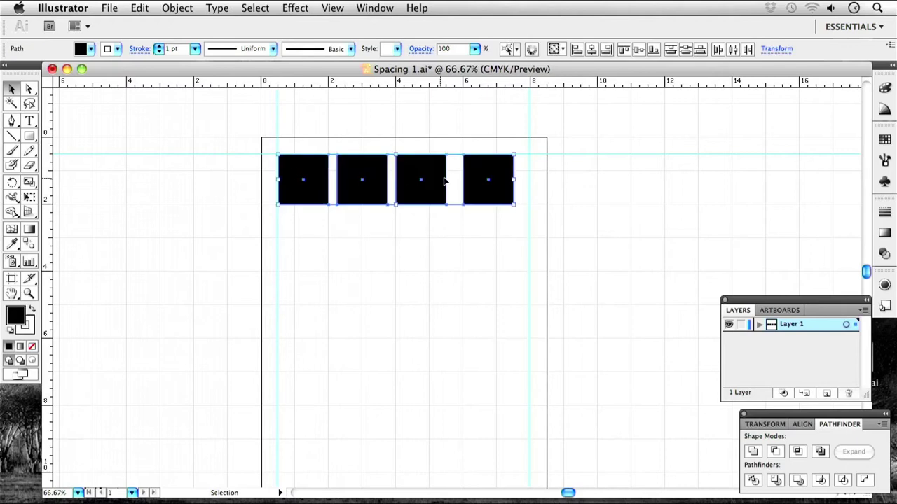
left_click_drag(408, 192, 416, 199)
left_click(444, 264)
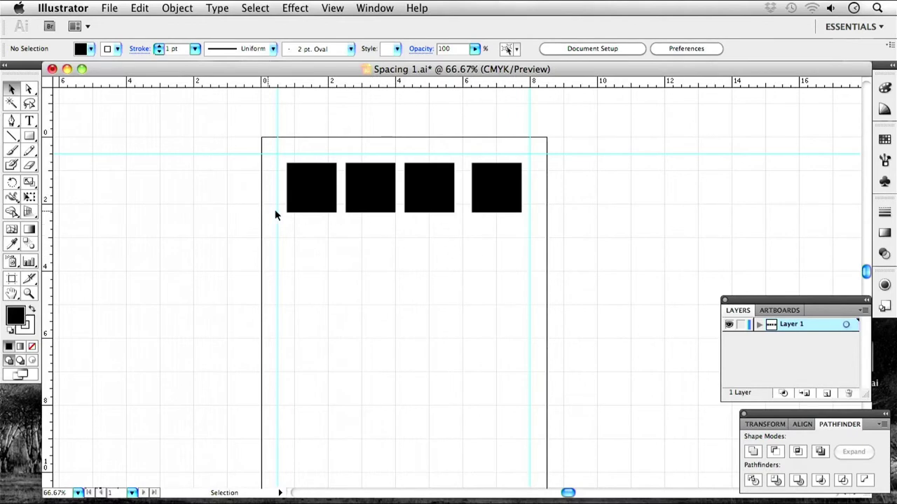
Select all four squares and Alt-drag them to make a second identical row.
left_click(308, 202)
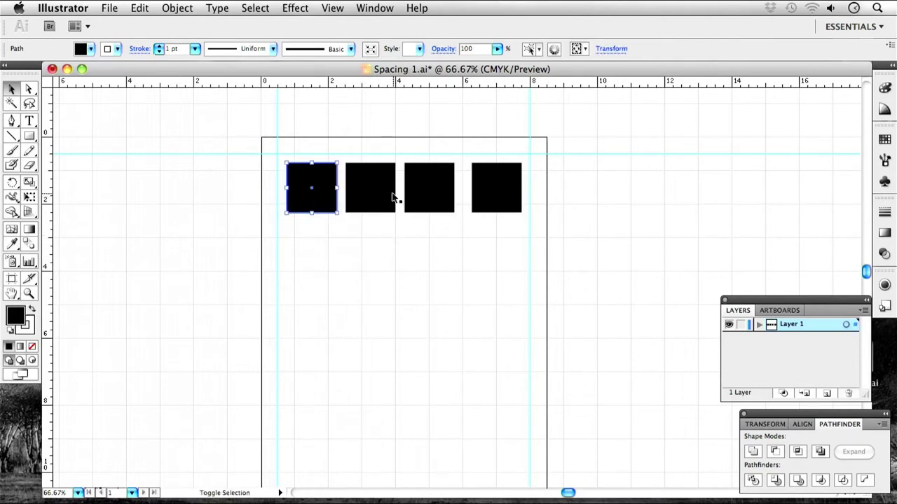
left_click(390, 199, "shift")
left_click(426, 194, "shift")
left_click(505, 201, "shift")
left_click_drag(425, 195, 426, 252)
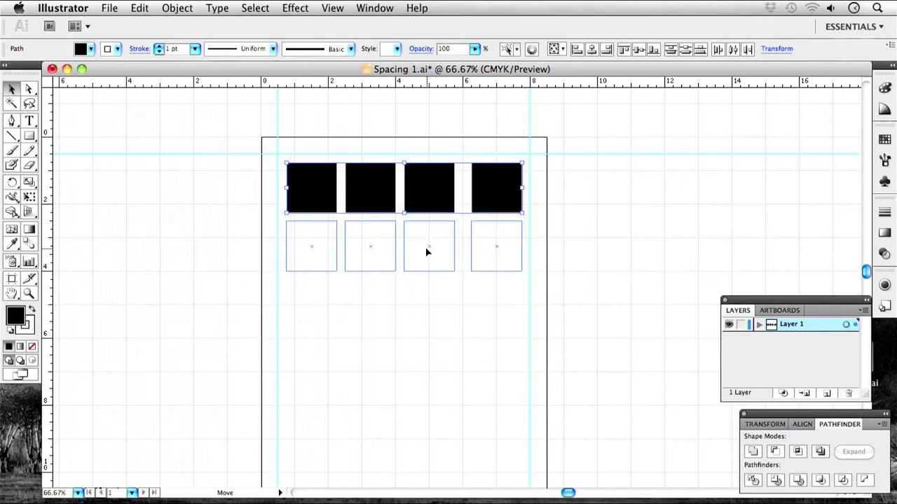
left_click_drag(426, 252, 418, 192)
left_click(523, 280)
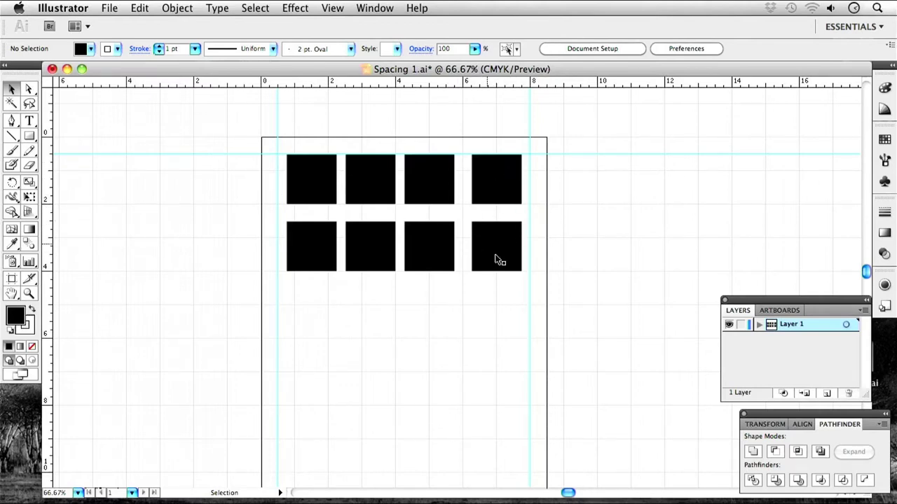
Raise the bottom-right square, drop the other bottom-row squares lower, and refill the middle slot.
left_click(501, 258)
left_click_drag(492, 250, 492, 237)
left_click(596, 231)
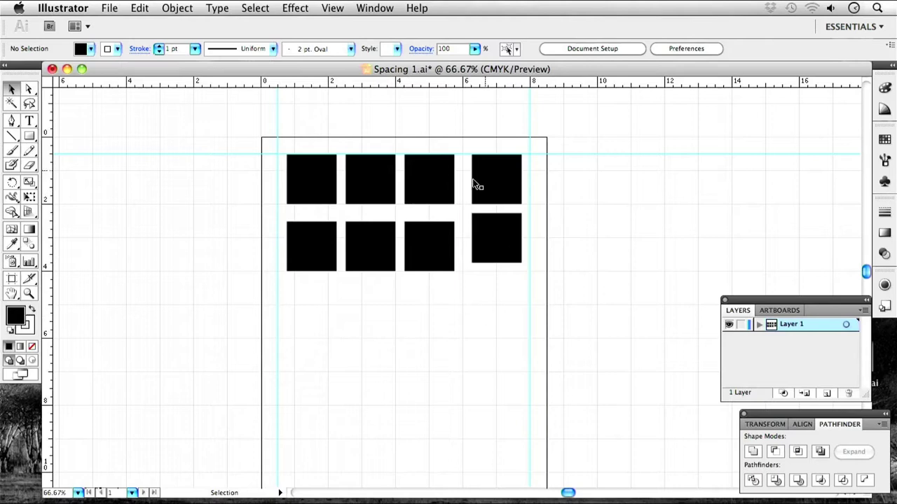
left_click_drag(386, 283, 377, 293)
left_click(477, 350)
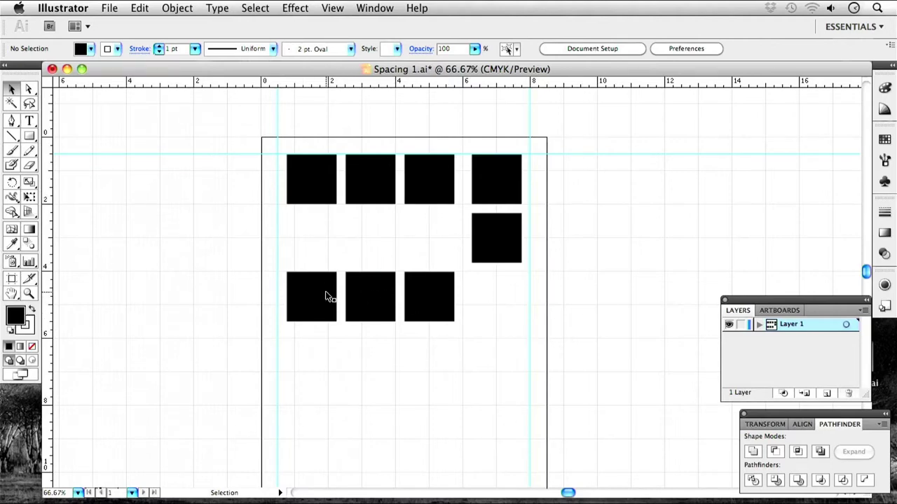
left_click_drag(328, 301, 333, 240)
left_click_drag(370, 300, 372, 360)
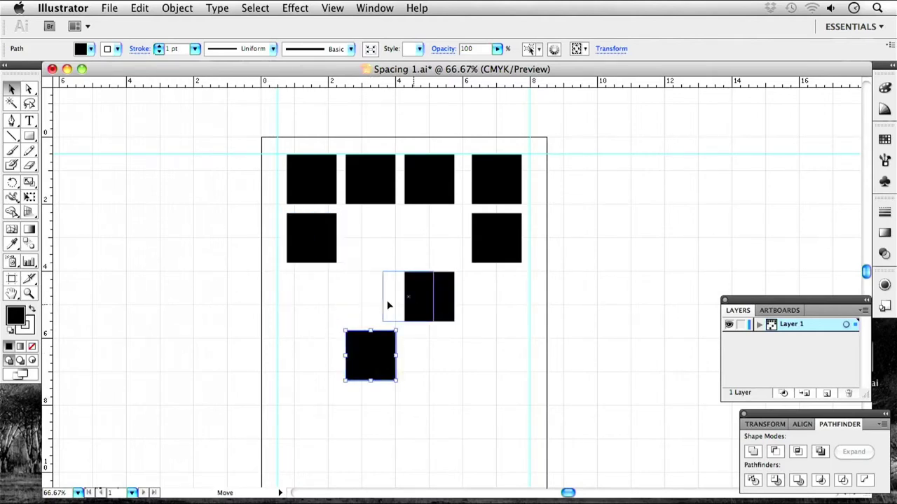
left_click_drag(376, 306, 376, 306)
left_click(430, 314)
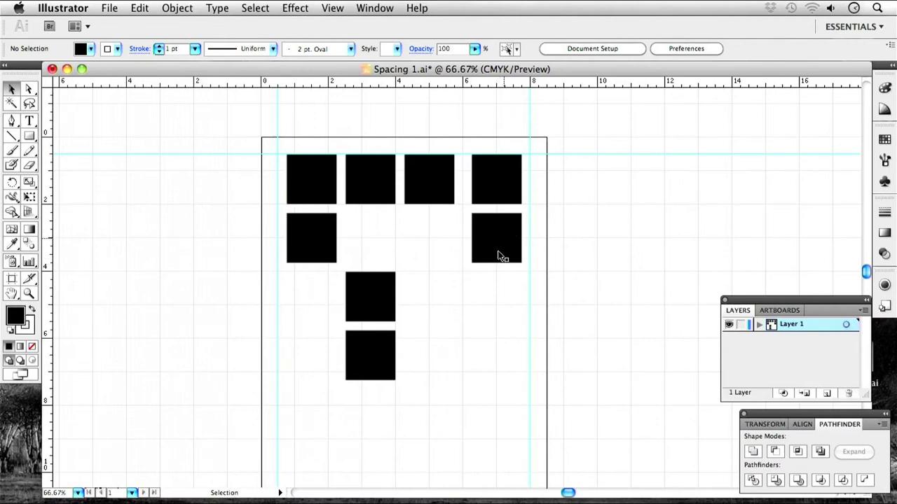
Shift the stacked pair of squares right and move the two right-hand squares to the lower right.
left_click(363, 342)
left_click(371, 302)
left_click(373, 367)
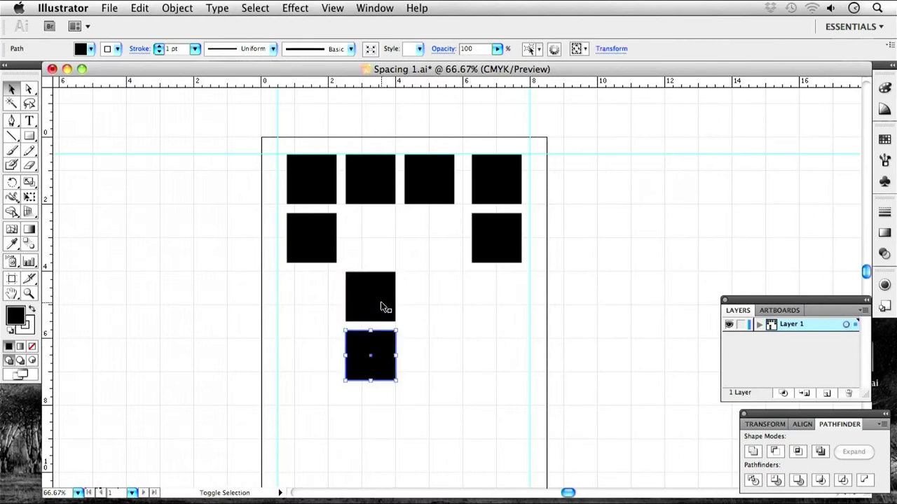
left_click(384, 307, "shift")
left_click_drag(378, 290, 405, 298)
left_click(467, 305)
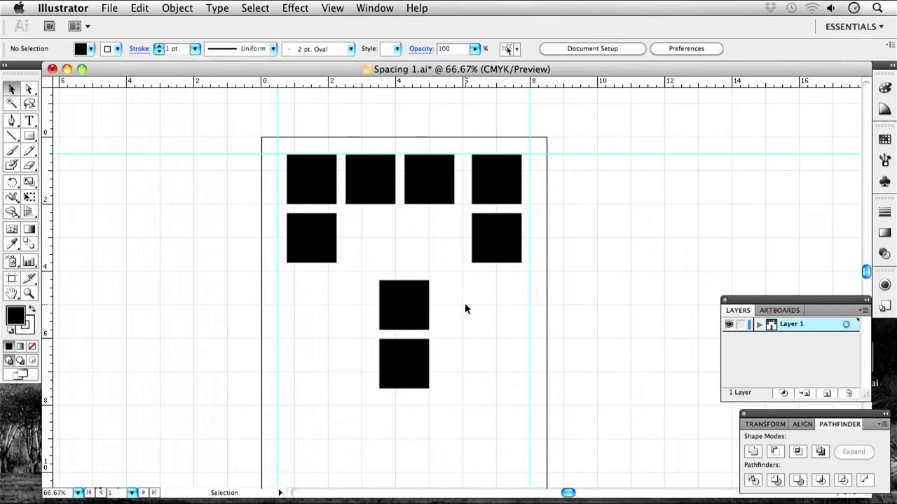
left_click_drag(546, 321, 500, 140)
left_click_drag(494, 197, 497, 319)
left_click(402, 253)
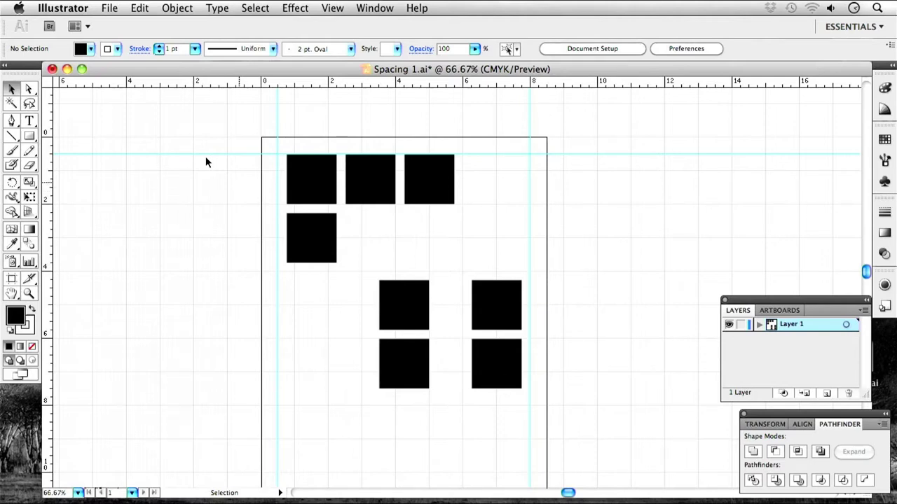
Select the two right-hand squares and drag them down toward the bottom of the page.
scroll(512, 320, "down", 3)
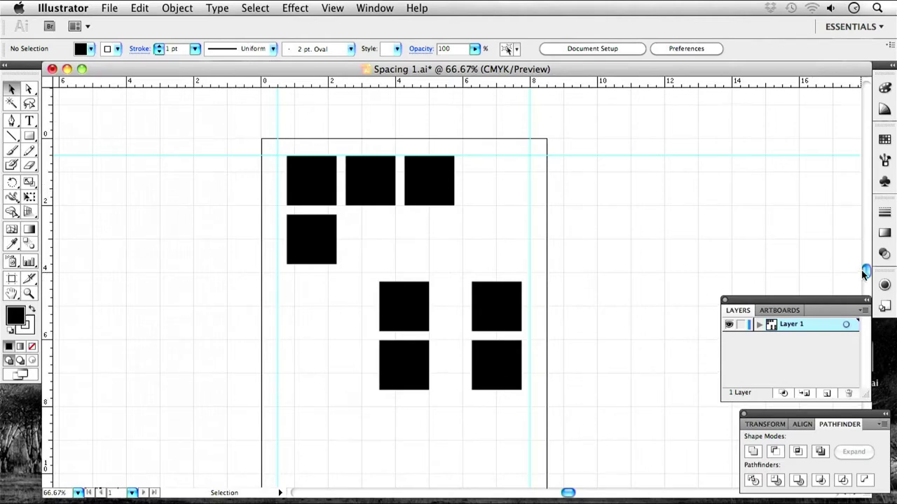
scroll(503, 361, "up", 2)
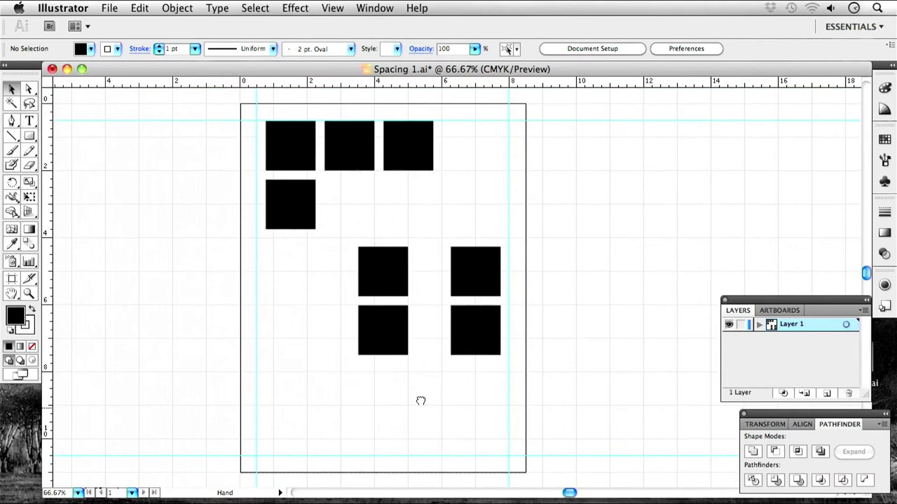
left_click_drag(394, 260, 392, 258)
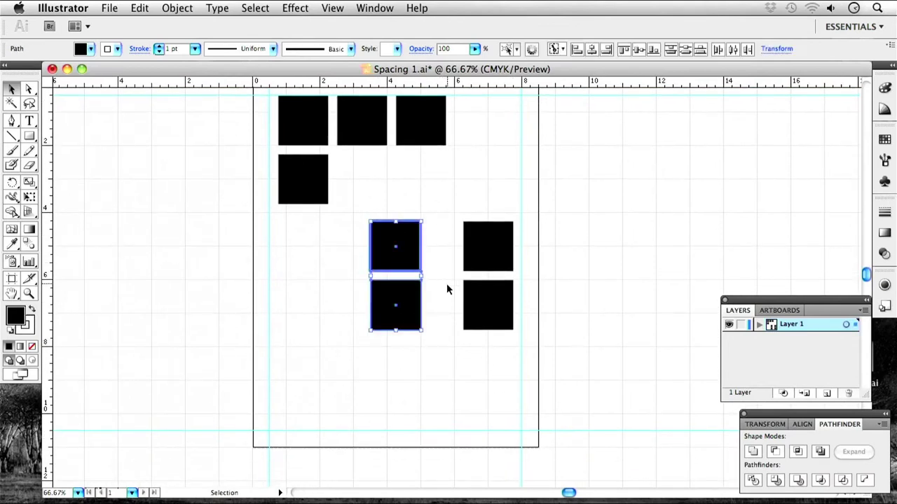
left_click(486, 261)
left_click(482, 316, "shift")
left_click(486, 257, "shift")
left_click(489, 263, "shift")
double_click(486, 266)
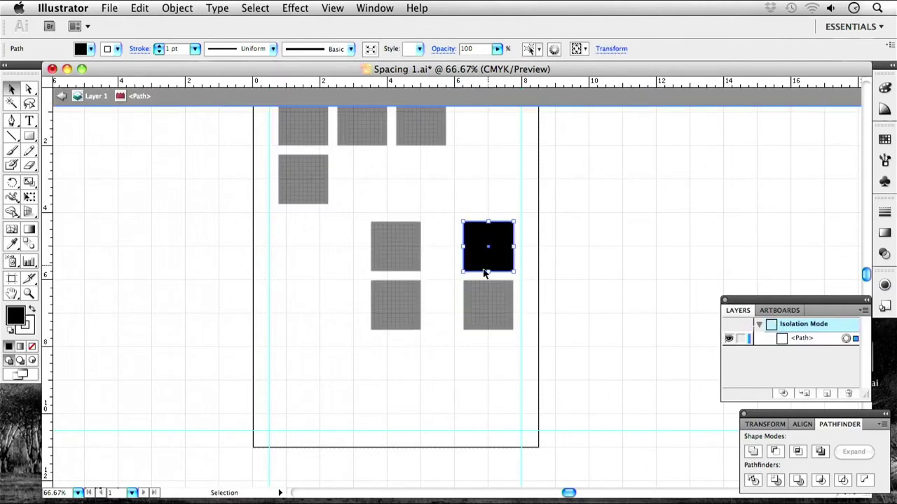
left_click(64, 96)
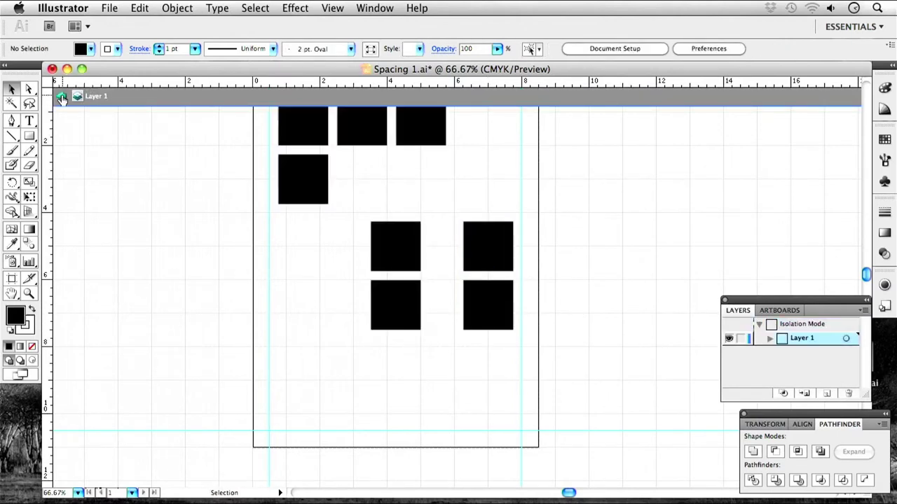
left_click(493, 262)
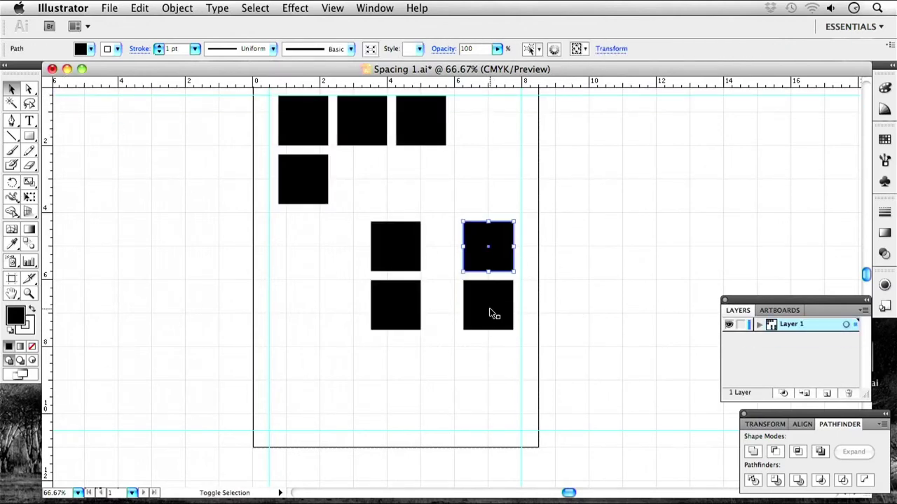
left_click(496, 296, "shift")
left_click_drag(489, 245, 449, 360)
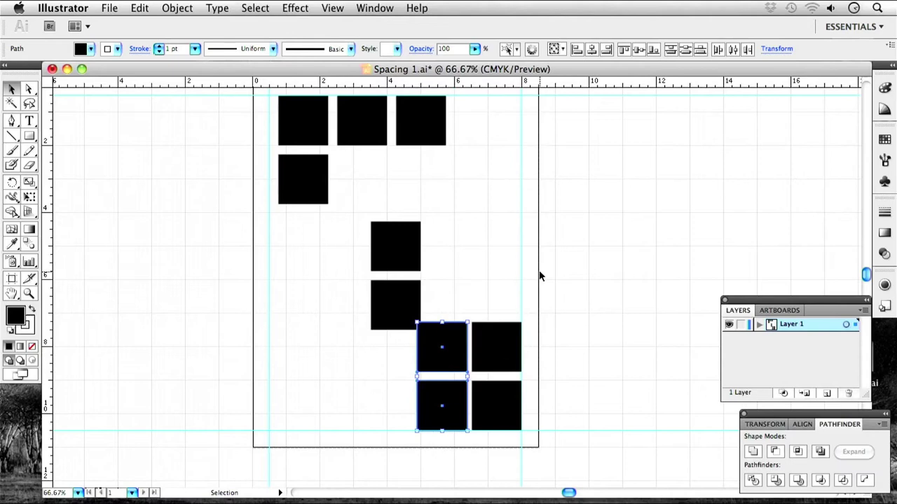
Undo the accidental duplicate, then copy the right pair left twice using Transform Again.
key("super+z")
left_click_drag(491, 362, 433, 364)
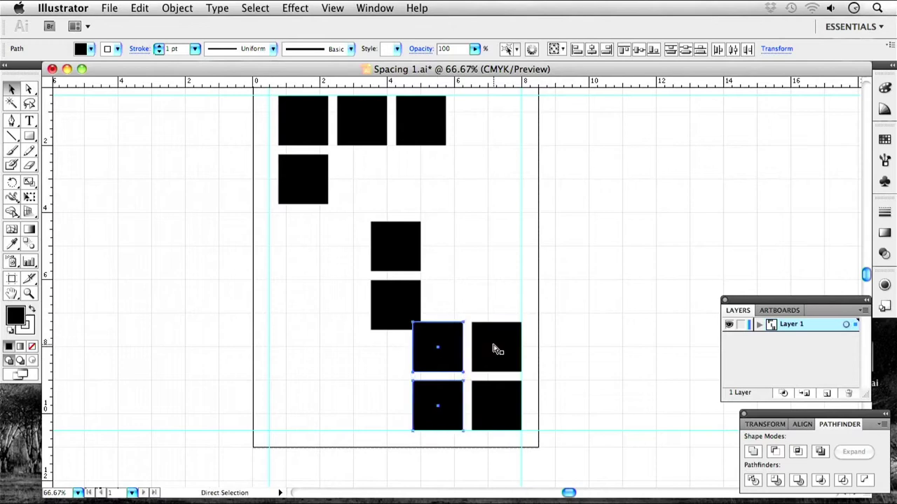
key("super+d")
key("super+d")
Delete the two middle squares and the four top squares, then re-centre the page.
left_click_drag(450, 297, 371, 238)
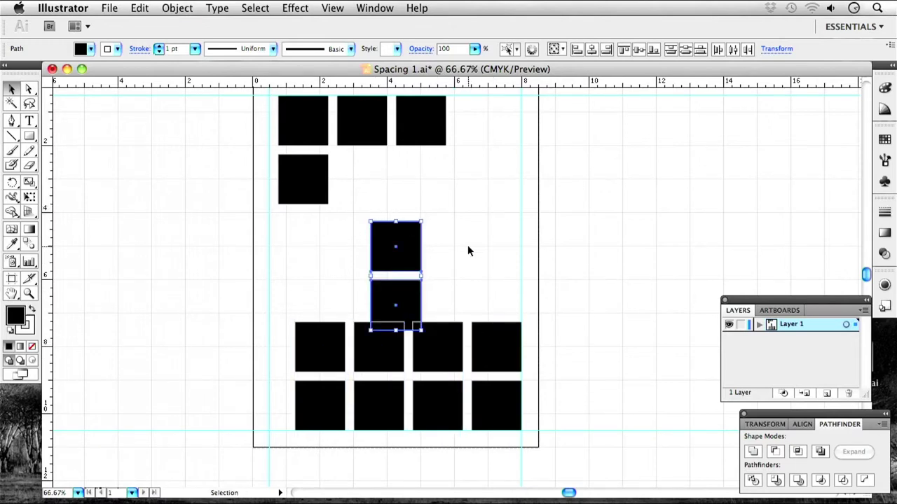
key("Delete")
left_click_drag(448, 233, 311, 124)
key("Delete")
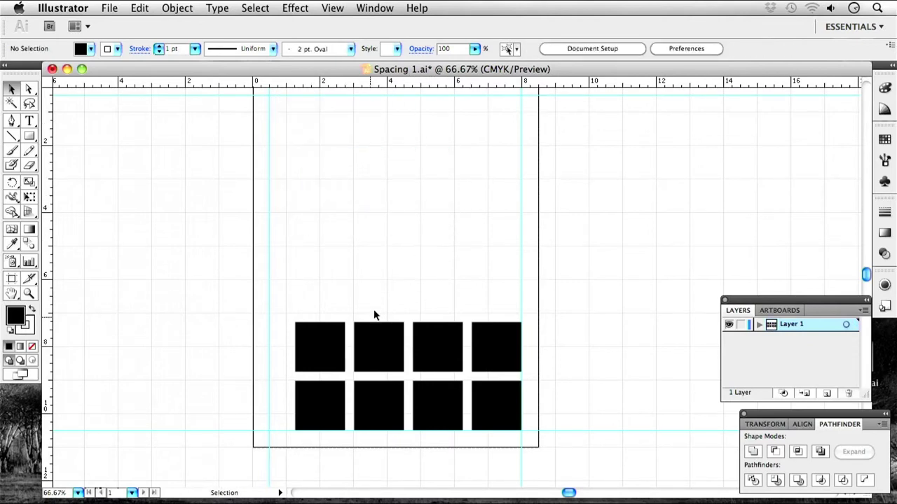
left_click_drag(402, 264, 415, 293)
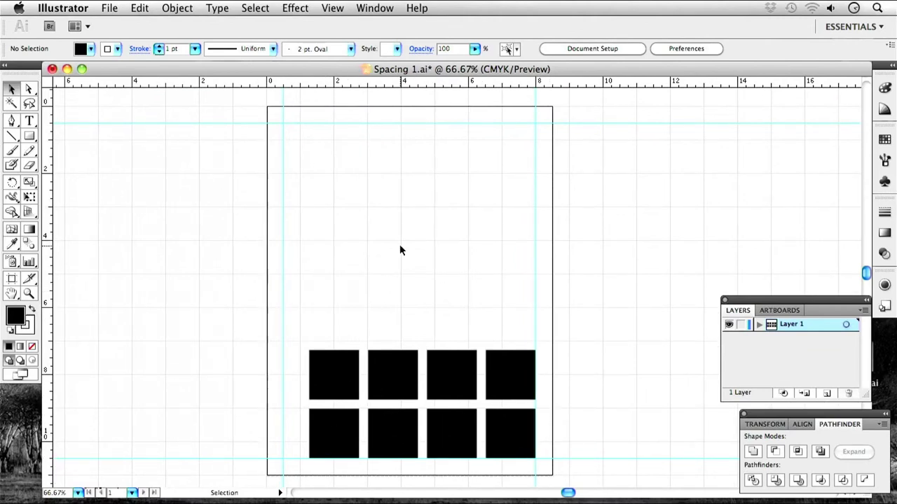
Hide the guides and then the grid from the View menu.
left_click(339, 8)
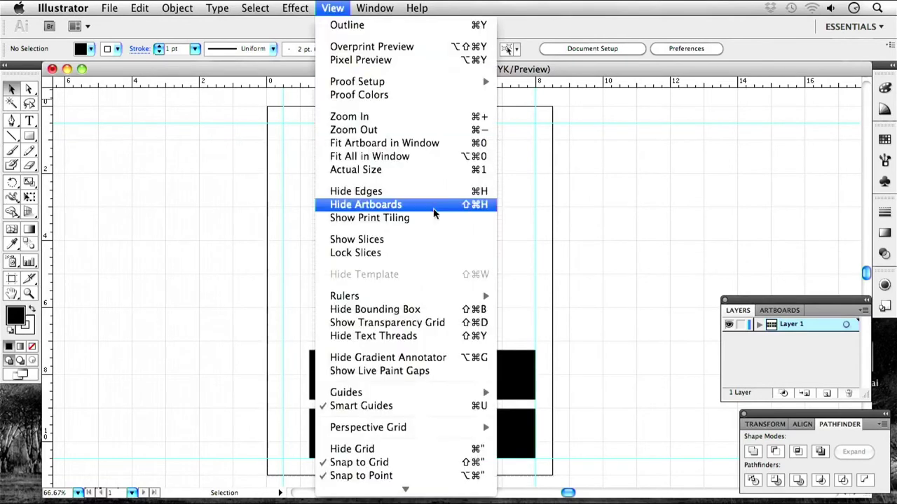
mouse_move(467, 392)
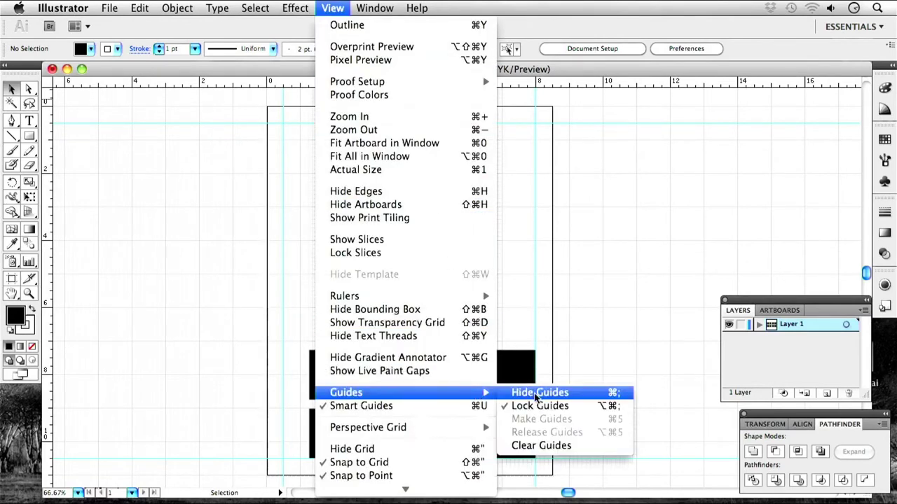
left_click(519, 394)
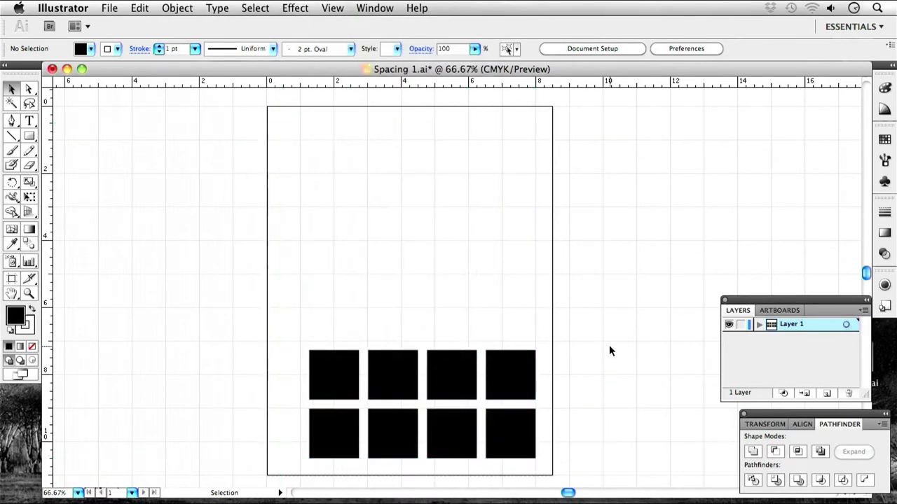
left_click(323, 9)
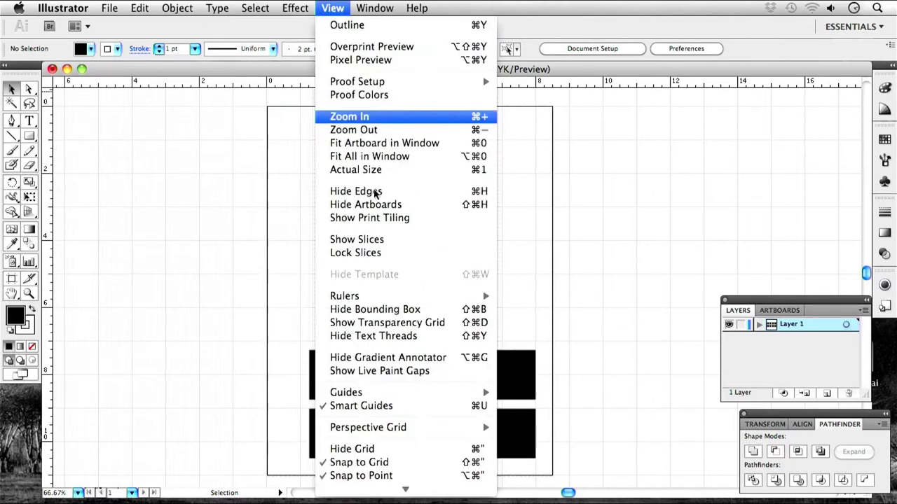
left_click(453, 449)
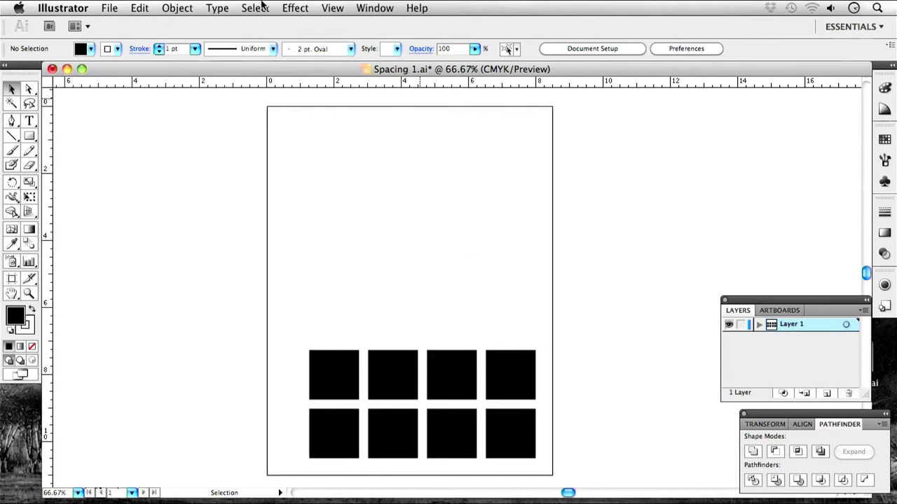
Show the grid again and try raising the second top-row square above the row.
left_click(337, 10)
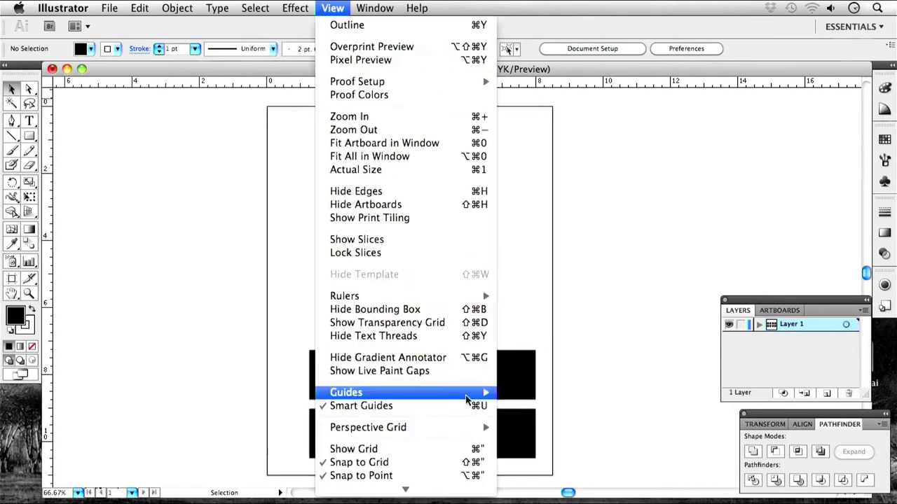
left_click(412, 454)
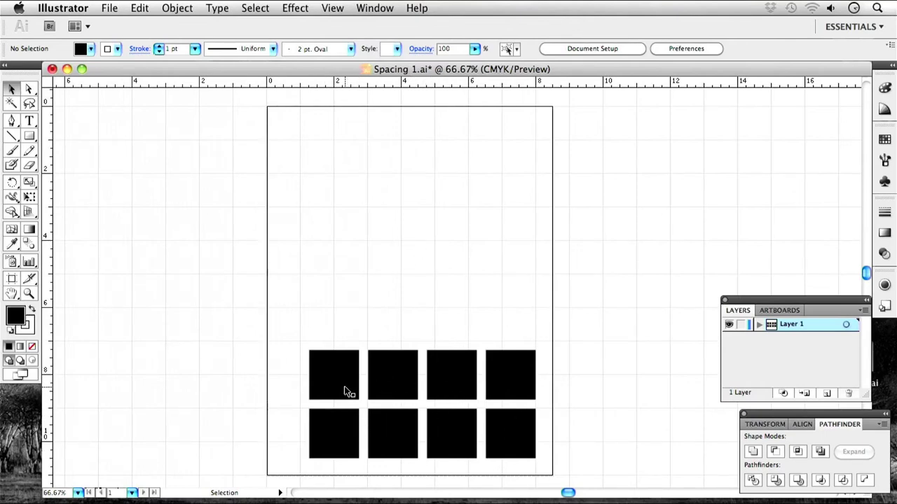
left_click(400, 379)
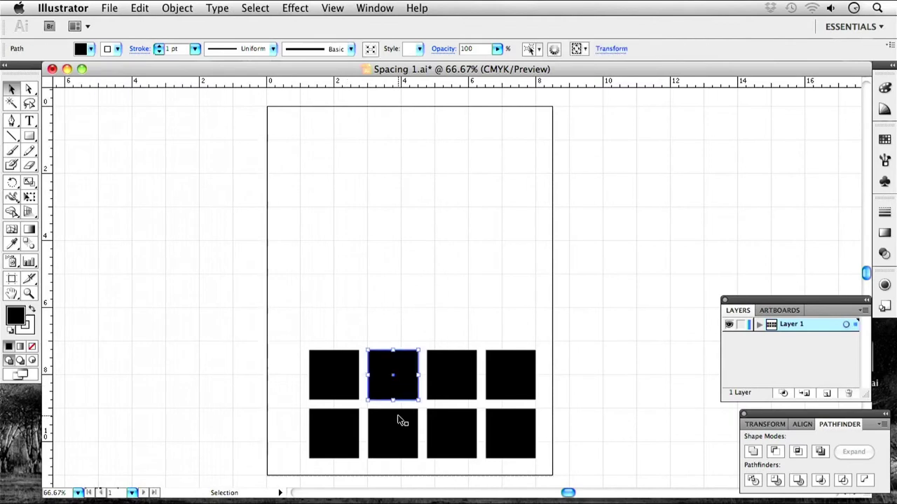
left_click_drag(405, 388, 406, 297)
left_click(449, 301)
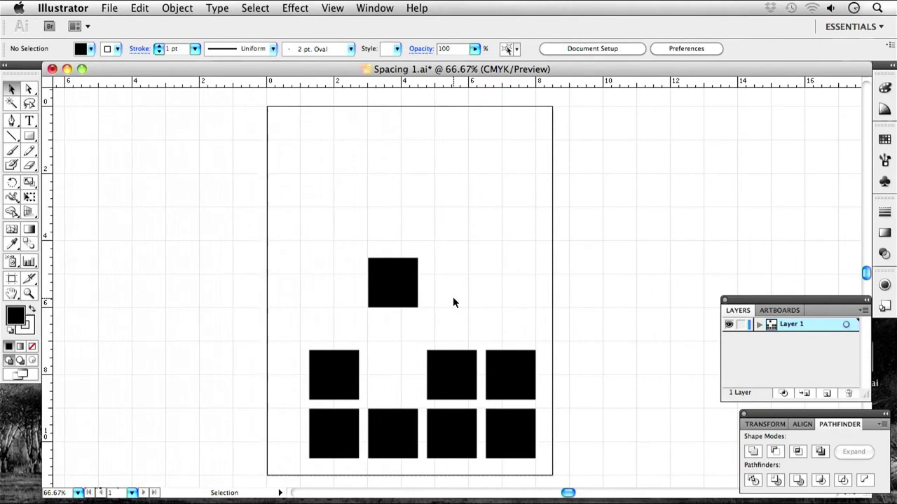
Return that square to its slot and offset the top-left square up and left.
left_click(394, 286)
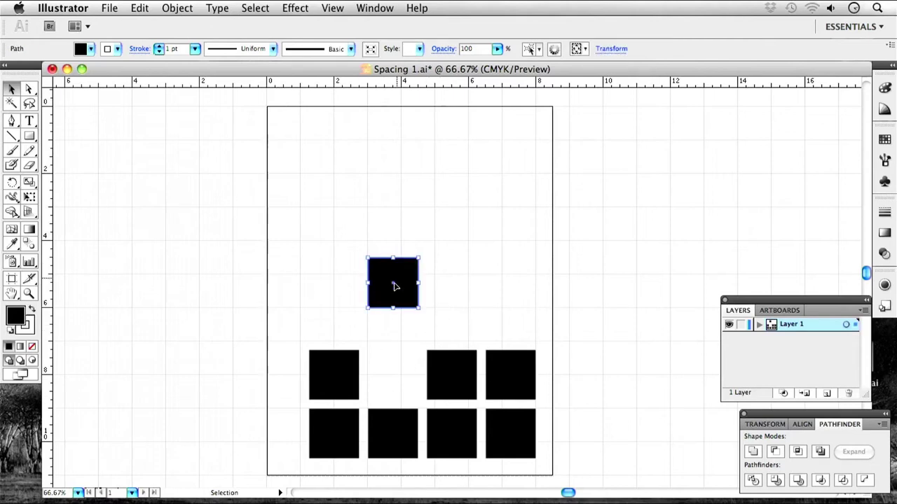
left_click_drag(396, 292, 396, 385)
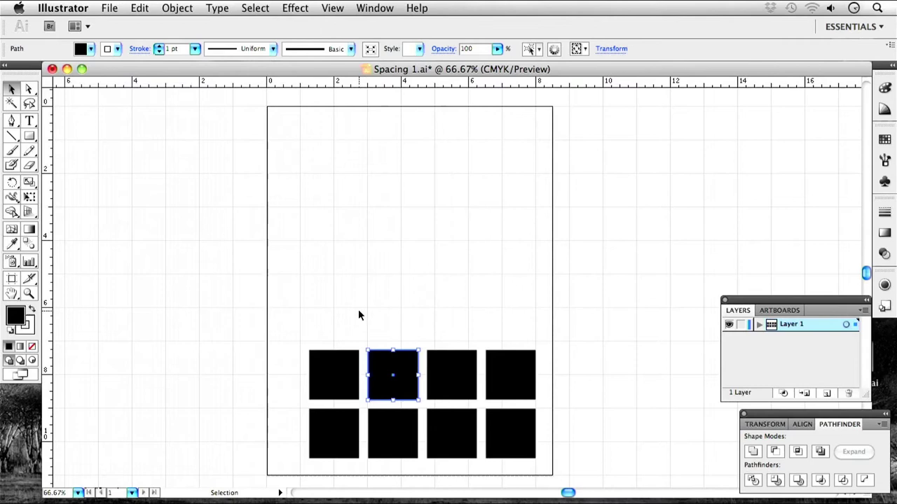
left_click_drag(334, 390, 315, 392)
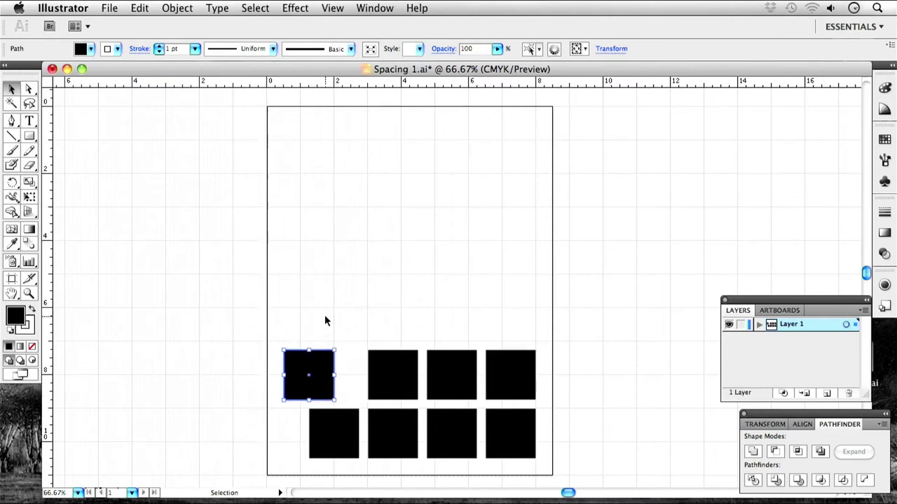
left_click(324, 314)
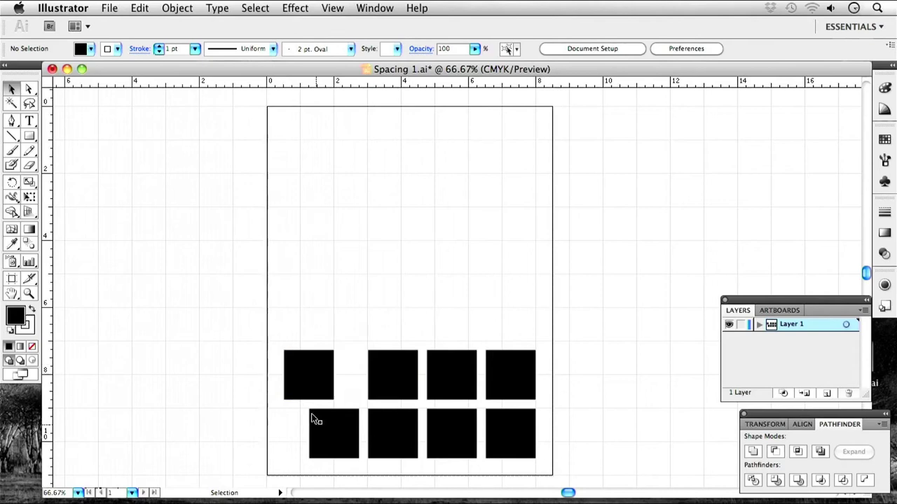
left_click(319, 376)
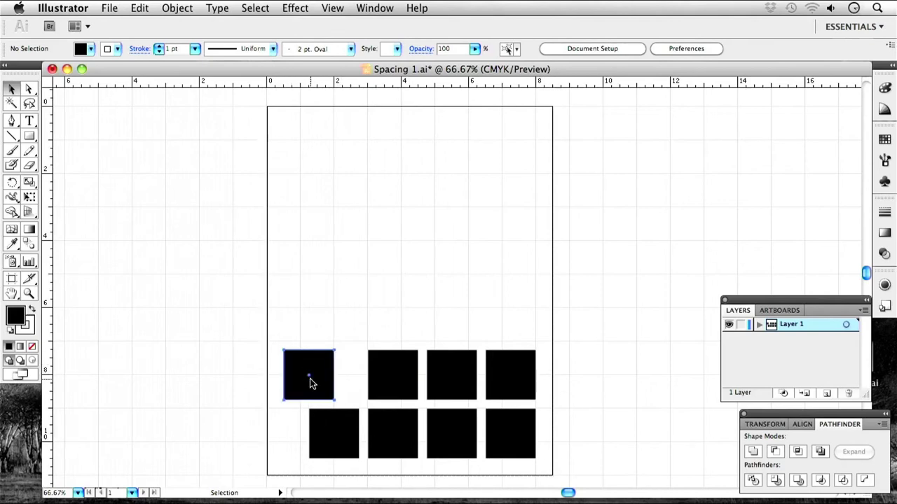
left_click_drag(315, 377, 315, 352)
left_click(368, 311)
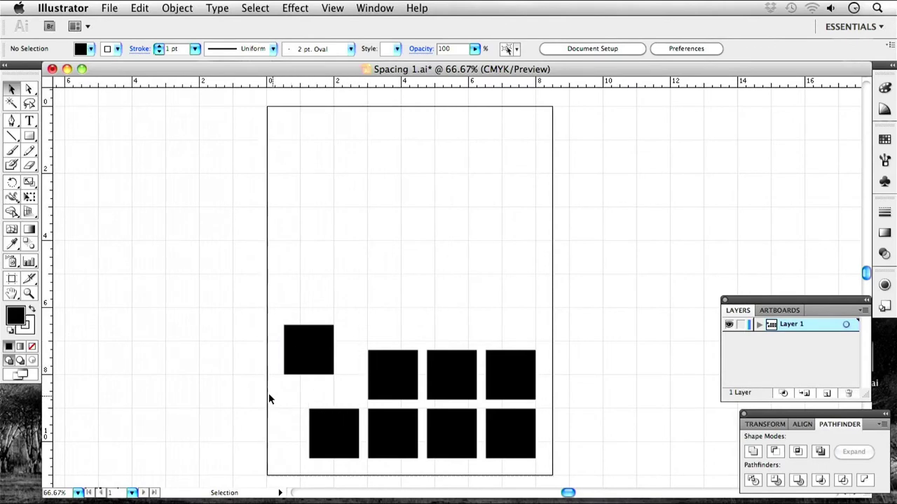
left_click_drag(331, 371, 348, 387)
left_click(377, 330)
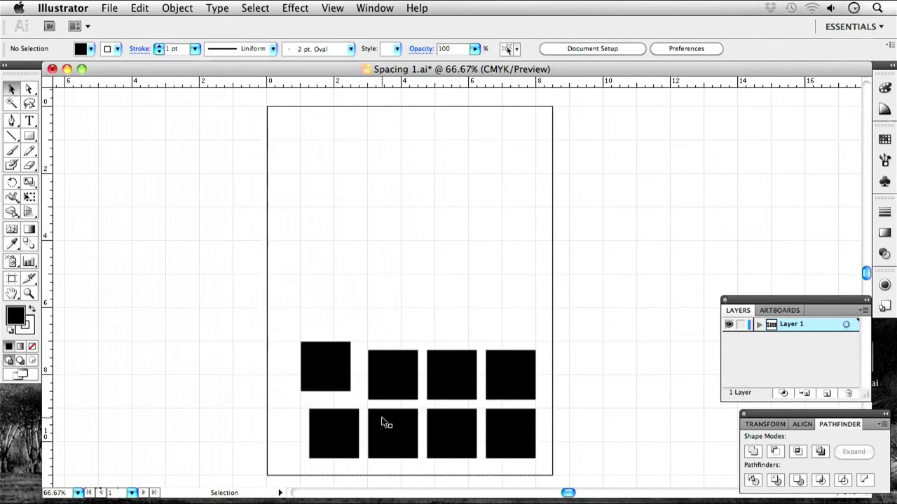
Stretch the second bottom-row square up to meet the square above it.
left_click(401, 429)
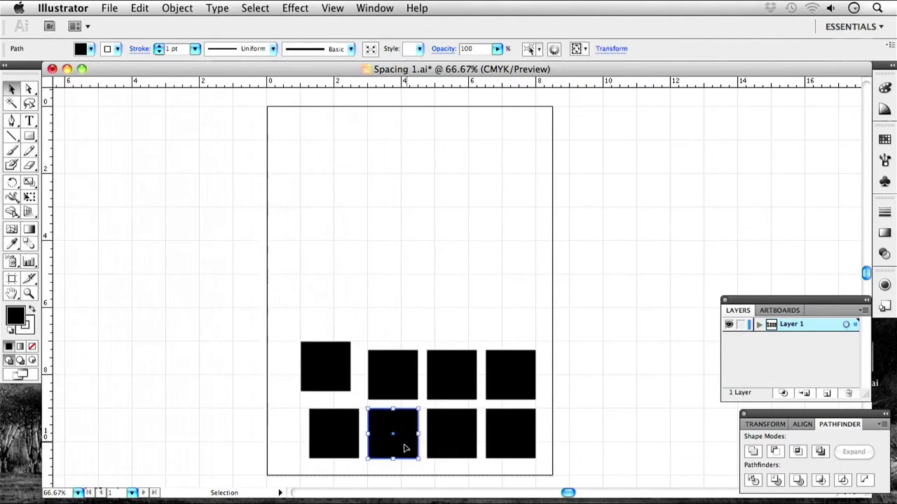
left_click_drag(393, 459, 393, 467)
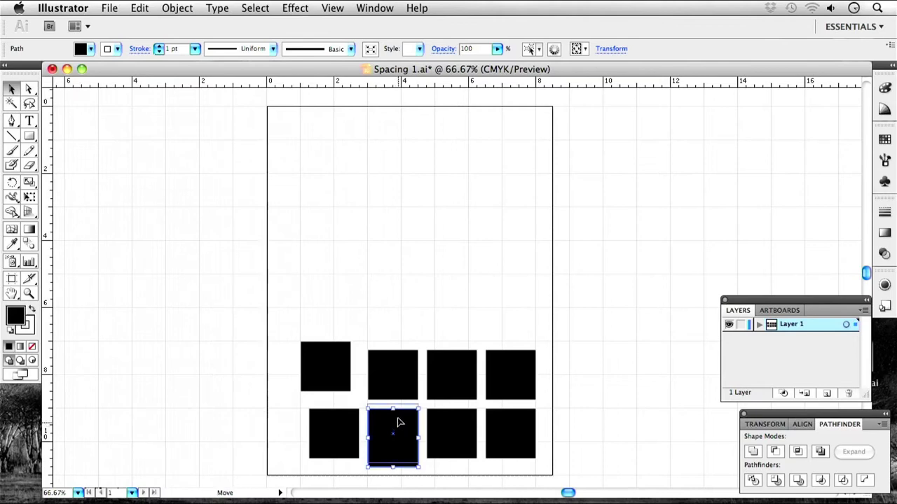
left_click_drag(397, 419, 397, 411)
left_click(411, 296)
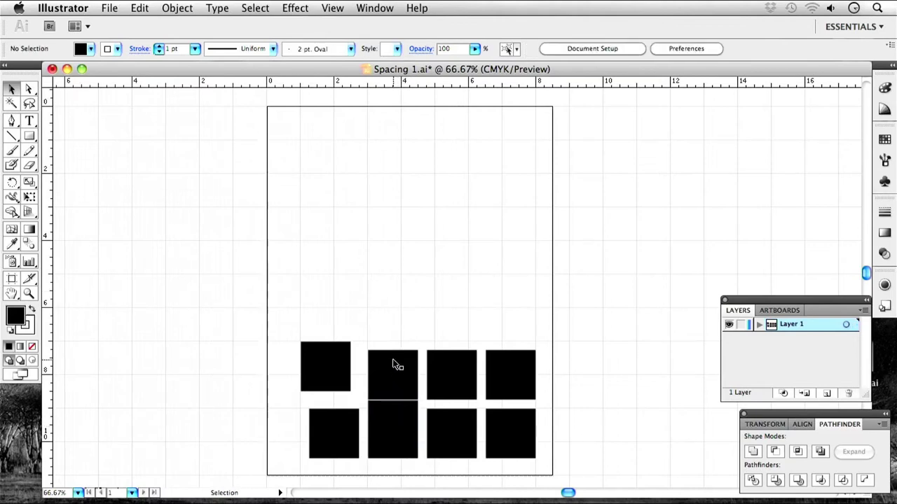
left_click(402, 431)
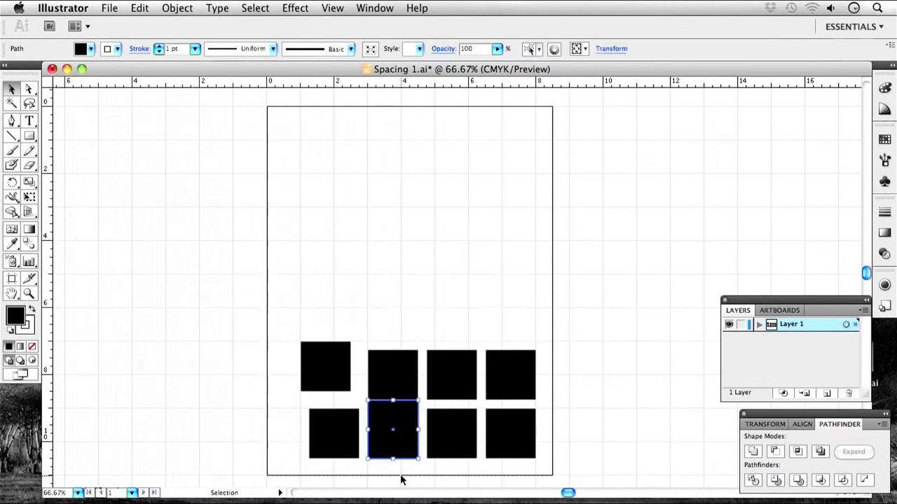
Select all eight squares and set their stroke to None.
left_click(30, 334)
scroll(333, 361, "down", 5)
key("super+a")
scroll(210, 347, "right", 1)
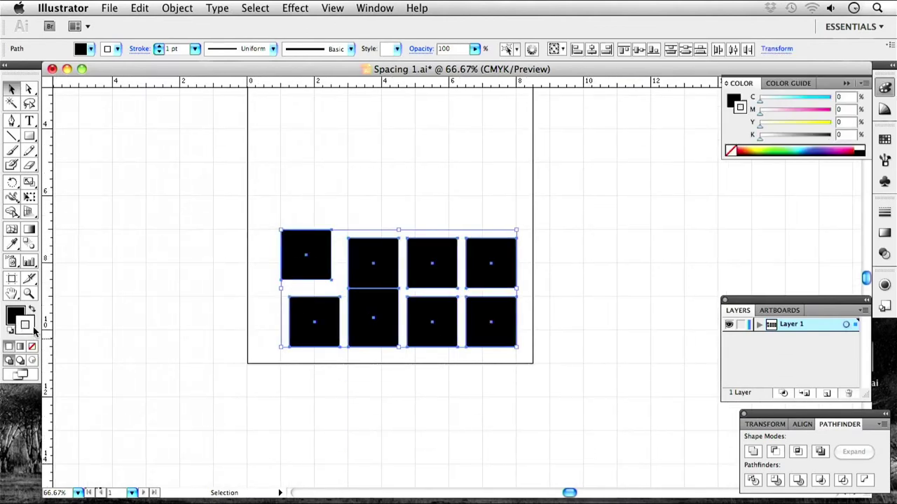
left_click(32, 346)
left_click(339, 352)
Zoom to 100% and move the top-left square back above the bottom-left one.
key("a")
left_click_drag(320, 248, 362, 228)
key("super+1")
scroll(382, 345, "right", 2)
scroll(341, 292, "right", 2)
left_click_drag(283, 289, 293, 299)
left_click(339, 215)
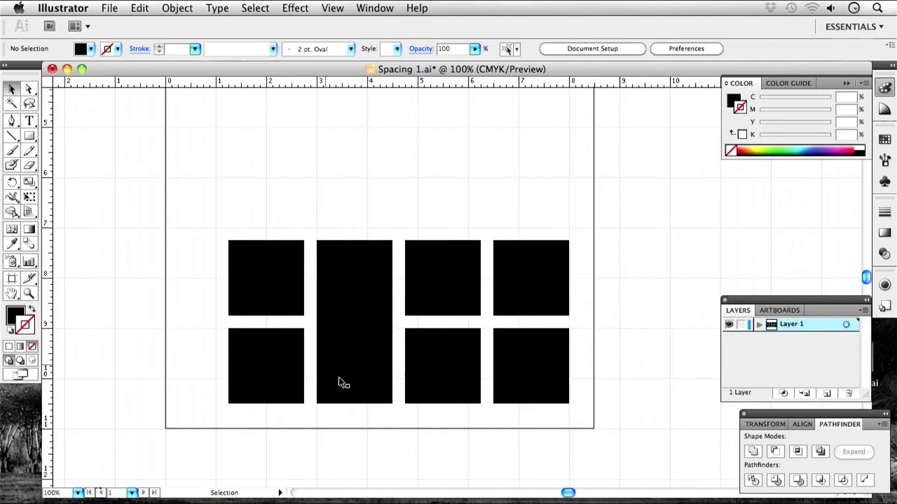
Widen the third top square to its right neighbour and stretch the bottom-left square upward.
left_click(467, 295)
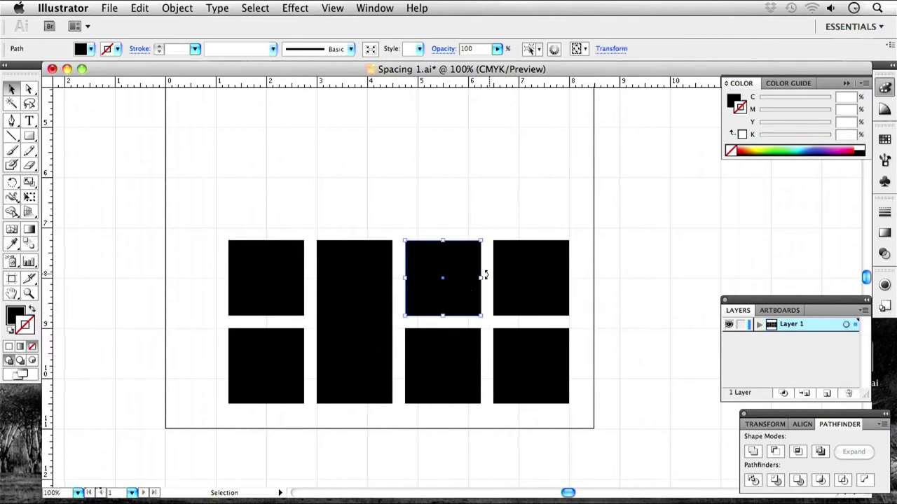
left_click_drag(482, 278, 493, 278)
left_click(475, 204)
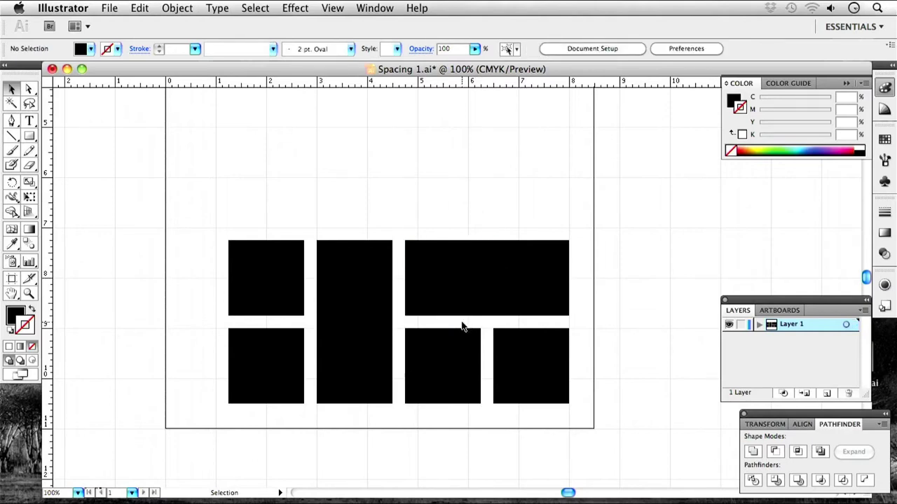
left_click(267, 377)
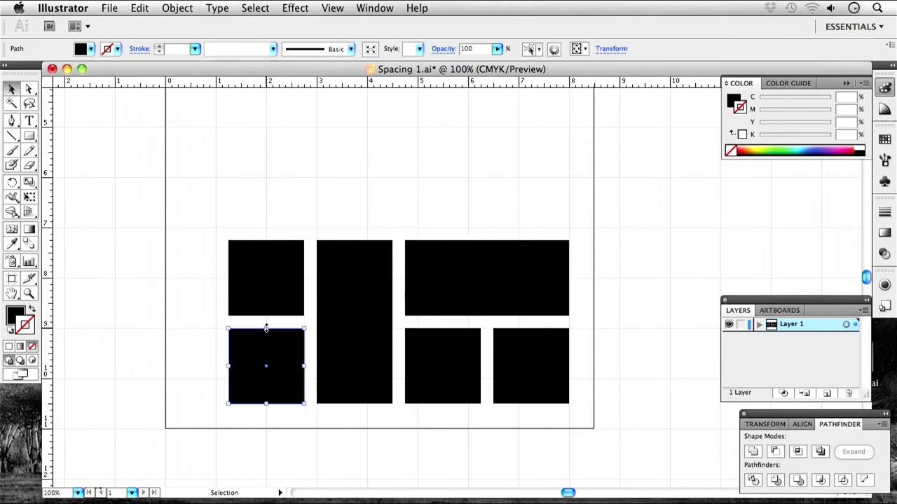
left_click_drag(266, 328, 268, 316)
left_click(187, 290)
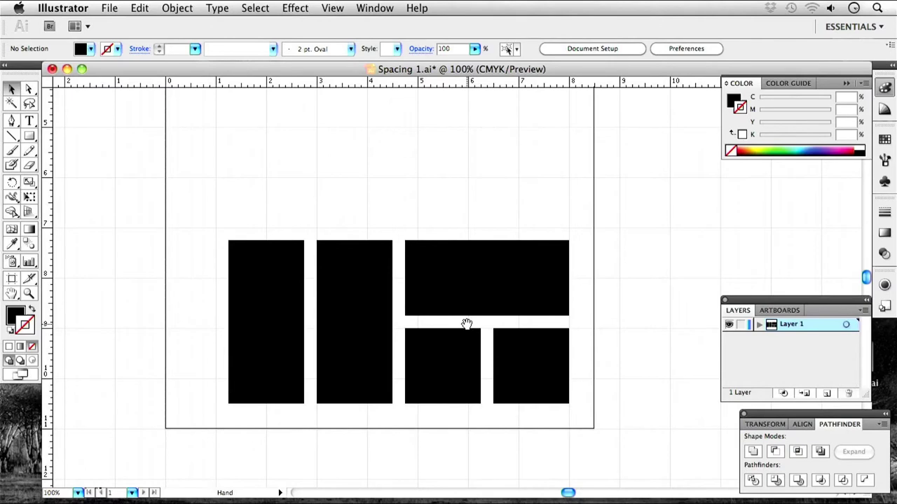
left_click_drag(466, 324, 390, 353)
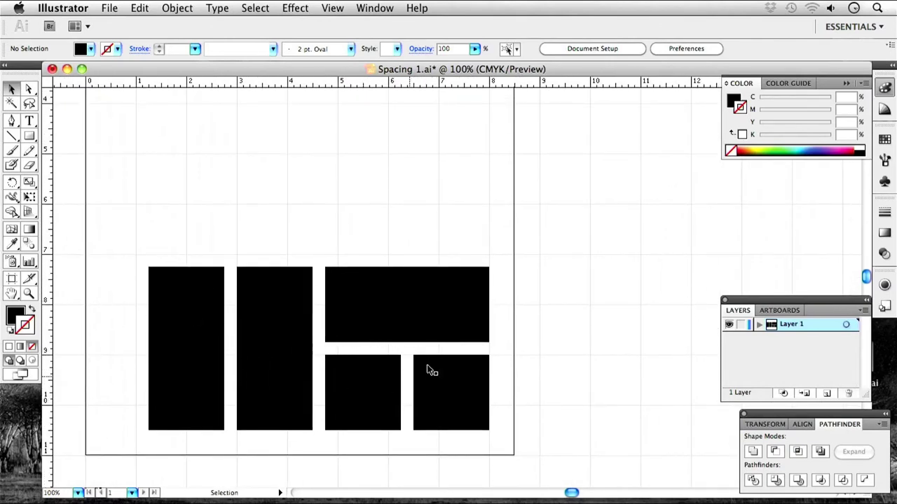
key("space")
left_click_drag(348, 266, 370, 301)
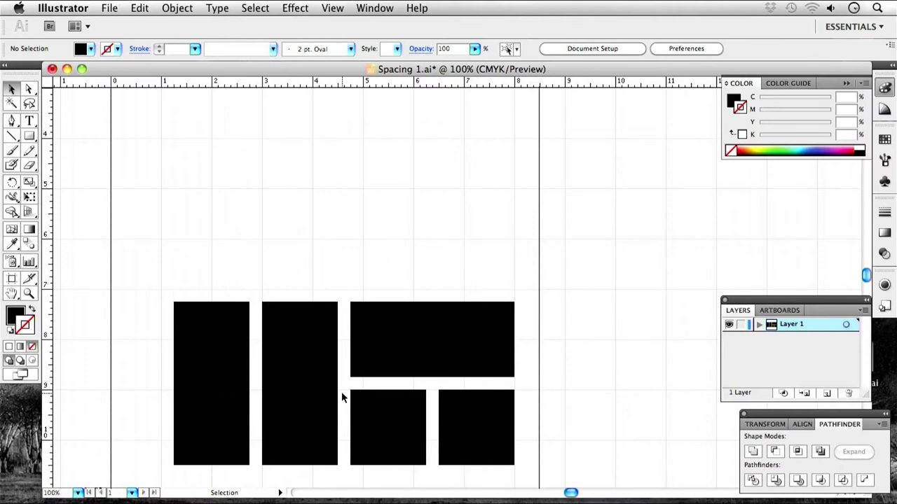
Undo back to eight separate squares and line the lower middle square up with its row.
key("super+z")
key("super+z")
key("super+z")
key("super+z")
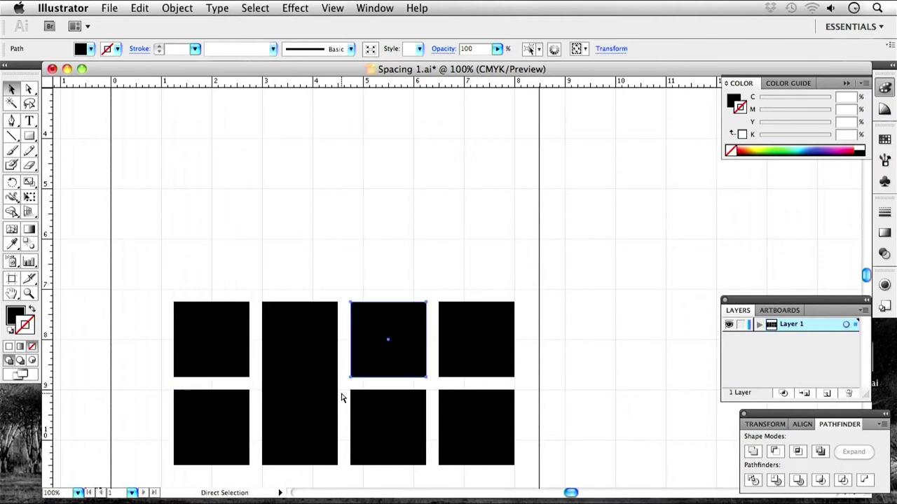
key("super+z")
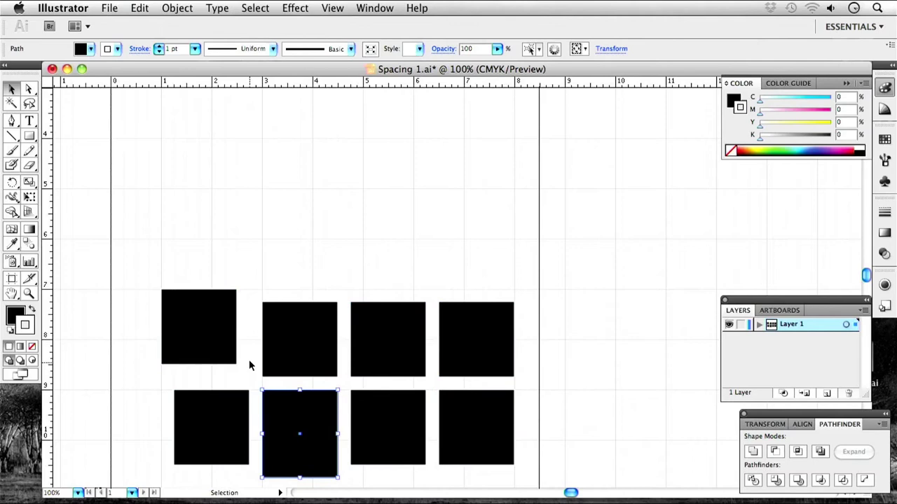
left_click(247, 359)
double_click(210, 336)
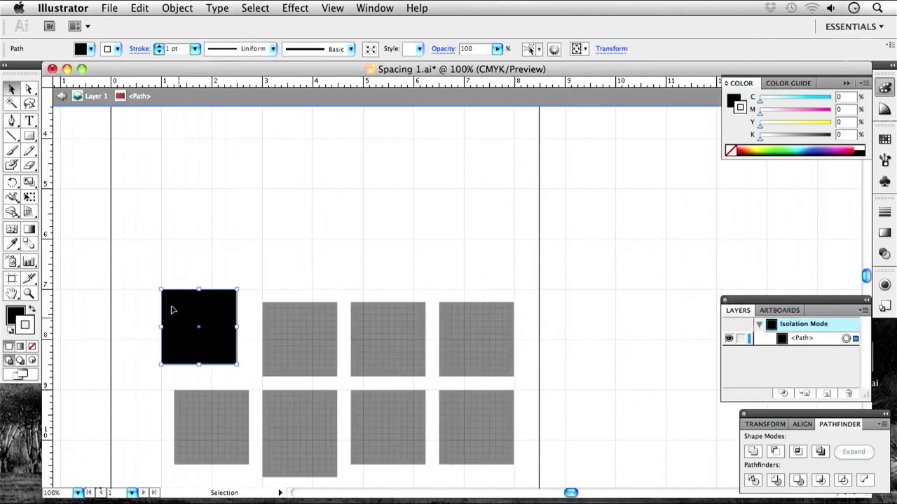
key("Escape")
left_click_drag(194, 337, 204, 356)
key("super+z")
left_click(302, 435)
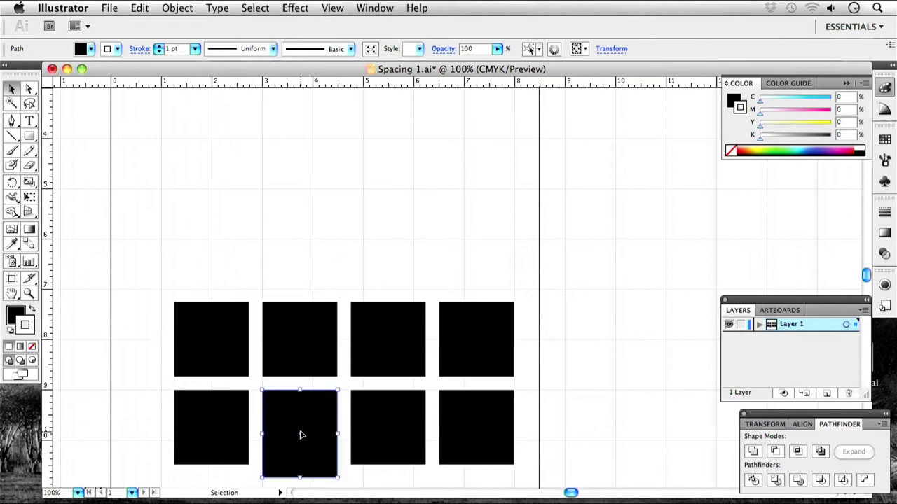
left_click_drag(302, 435, 294, 442)
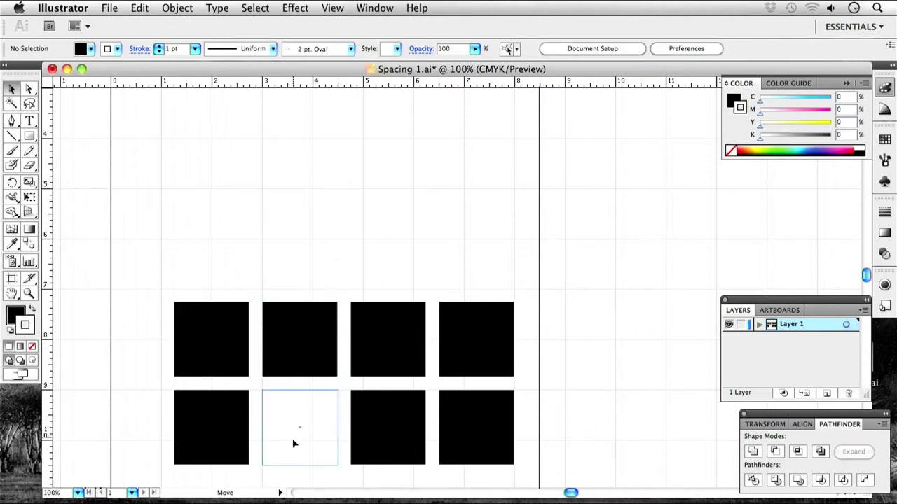
left_click_drag(294, 443, 295, 443)
Shift-select all four top-row squares, then pan until the artboard edge shows.
left_click(209, 346)
left_click(281, 348, "shift")
left_click(382, 345, "shift")
left_click(490, 349, "shift")
left_click_drag(400, 274, 409, 314)
left_click_drag(312, 394, 293, 349)
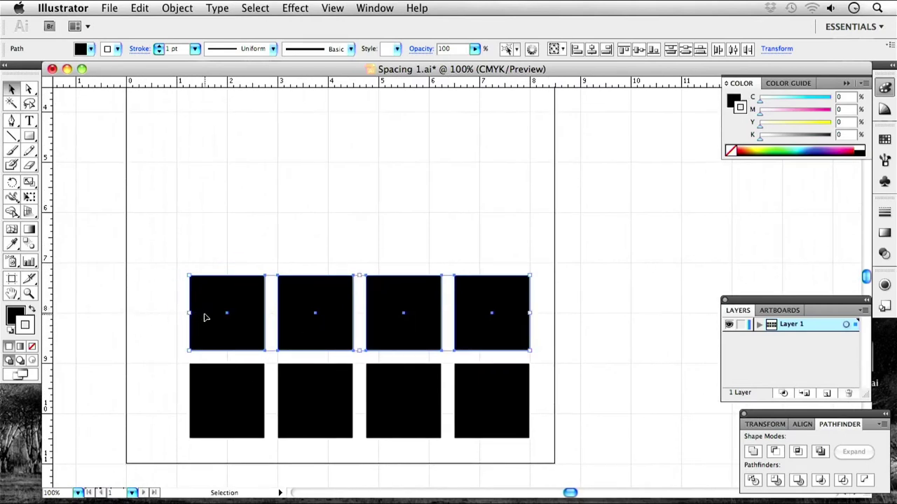
Widen each of the four top-row squares by dragging its left edge outward.
left_click(242, 254)
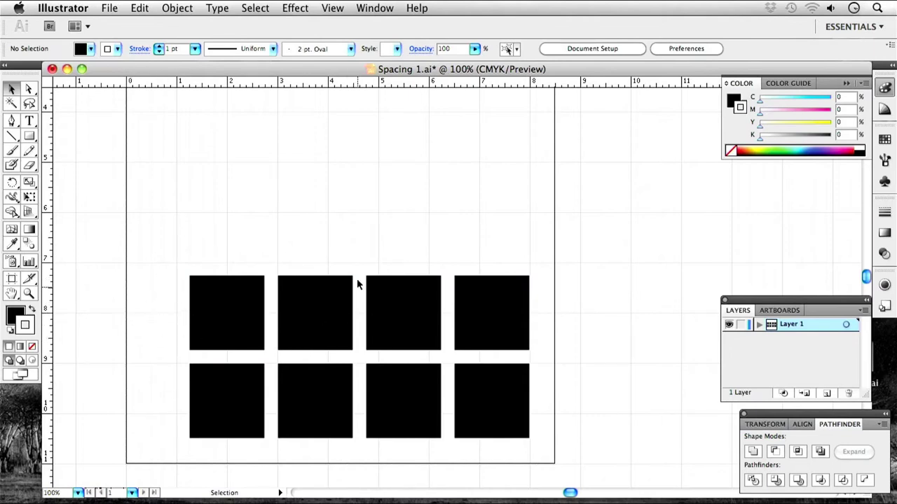
left_click(223, 314)
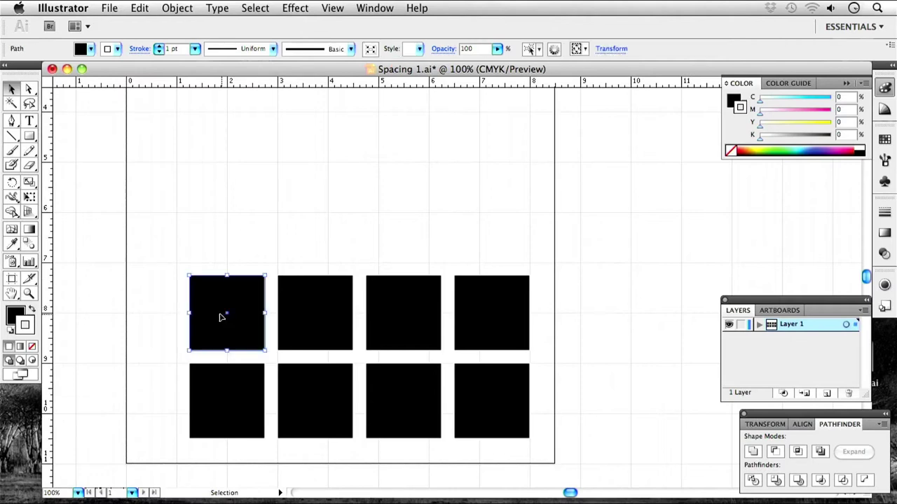
left_click_drag(190, 313, 183, 313)
left_click(286, 323)
left_click_drag(279, 312, 271, 313)
left_click(408, 316)
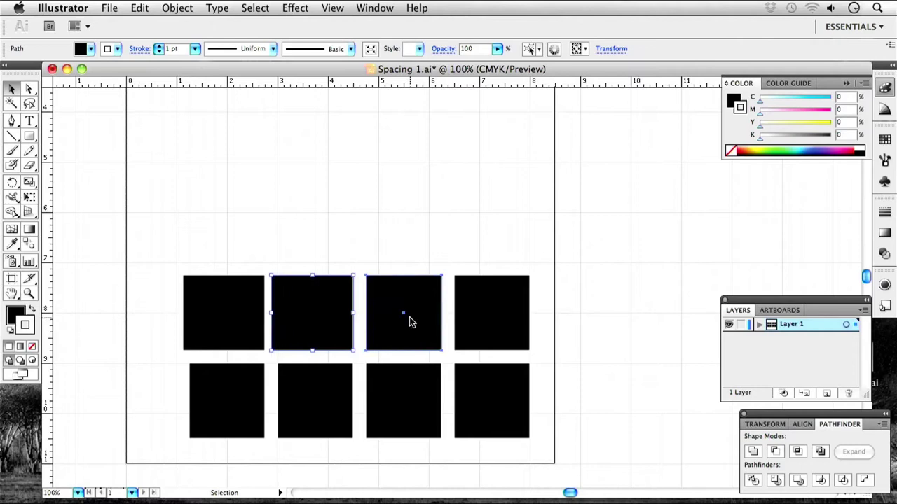
left_click_drag(363, 315, 359, 315)
left_click(471, 323)
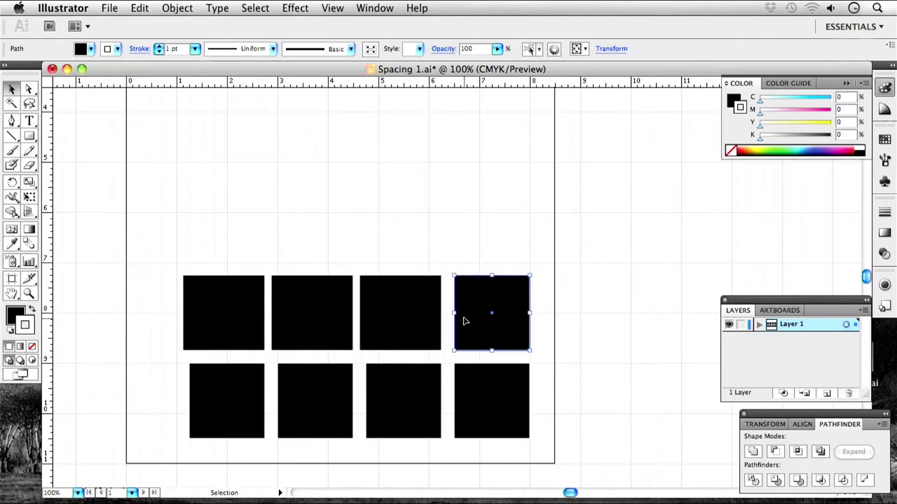
left_click_drag(454, 315, 393, 309)
Shift the first two squares left and nudge the whole top row left to even the spacing.
left_click(400, 310)
left_click(323, 309, "shift")
left_click(323, 310)
left_click_drag(323, 309, 313, 310)
left_click_drag(236, 315, 208, 315)
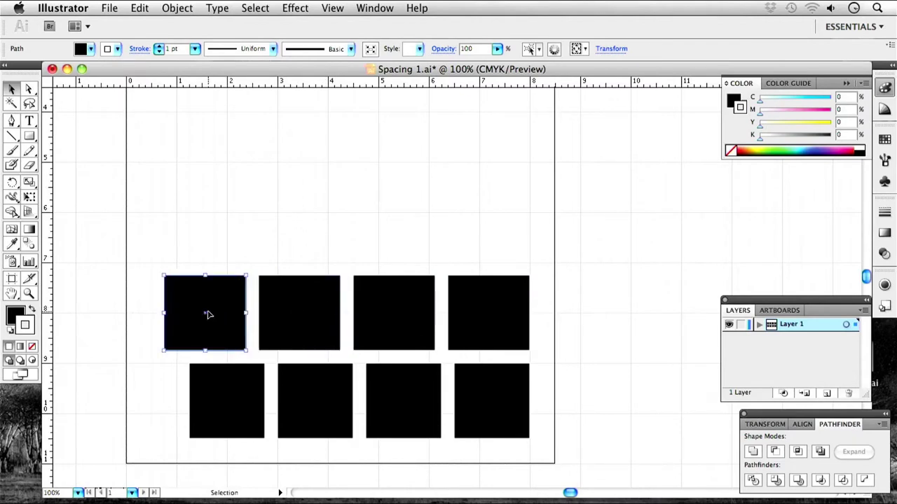
left_click(252, 258)
left_click_drag(149, 233, 565, 353)
key("Left")
key("Left")
key("Left")
key("Left")
key("Left")
key("Left")
key("Left")
key("Left")
key("Left")
left_click(392, 268)
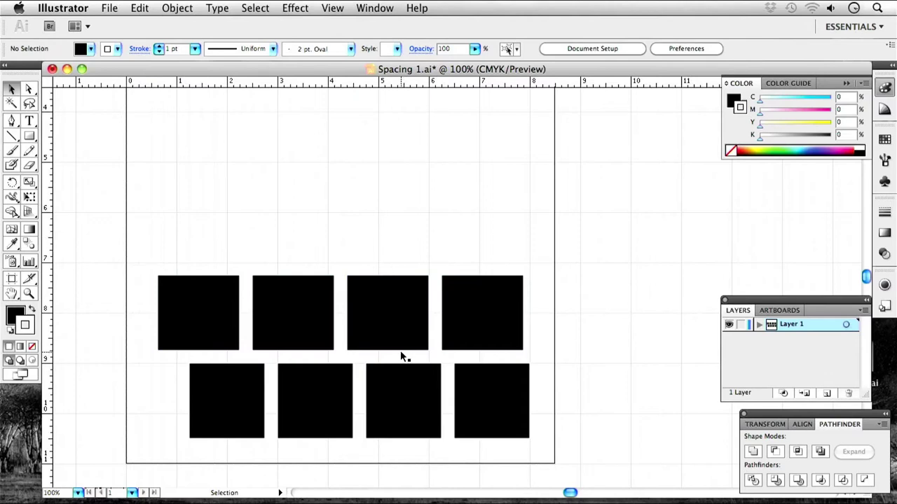
Delete the bottom row and replace it with an Option-dragged copy of the top row.
left_click_drag(520, 462, 210, 372)
key("Delete")
left_click_drag(500, 377, 143, 284)
left_click_drag(316, 336, 314, 420)
left_click(214, 316)
left_click(299, 319)
left_click(214, 317, "shift")
left_click(393, 317, "shift")
left_click(473, 315, "shift")
Zoom out and copy the top row upward, repeating with Cmd+D to build six rows.
key("space")
left_click_drag(405, 282, 393, 367)
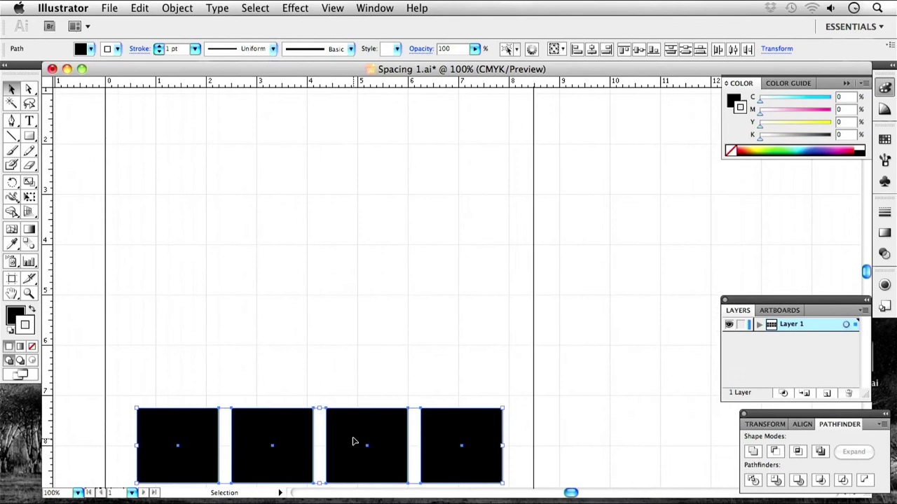
key("super+minus")
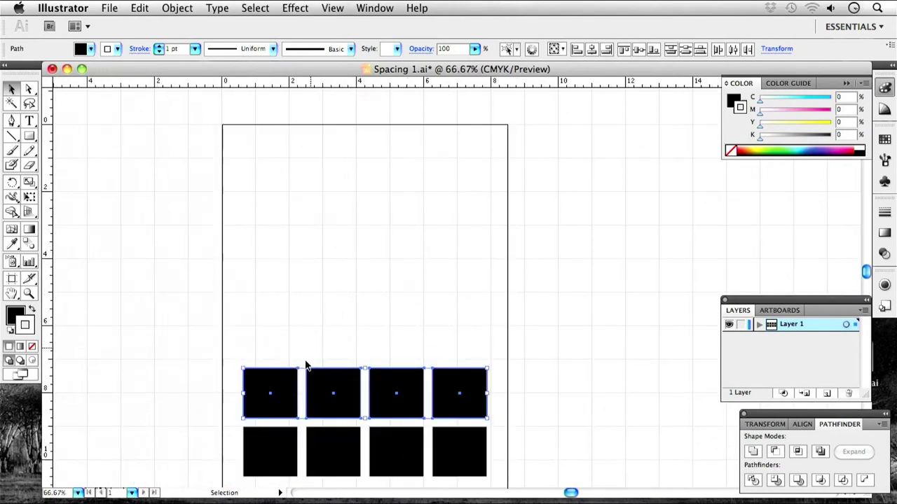
left_click_drag(325, 396, 321, 342)
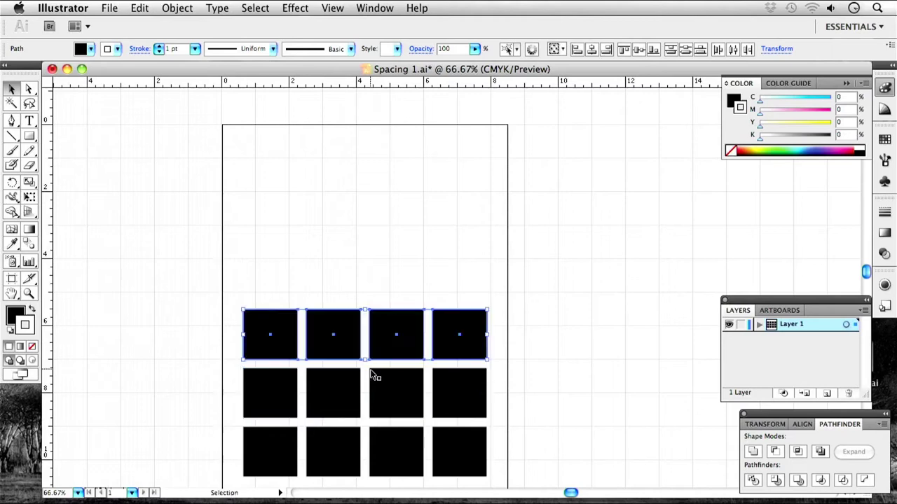
key("super+d")
key("super+d")
key("super+d")
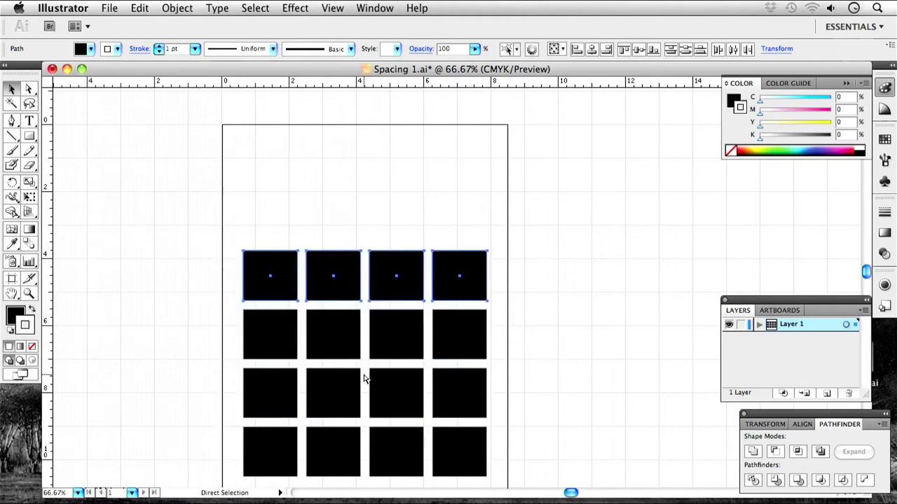
left_click_drag(470, 347, 462, 360)
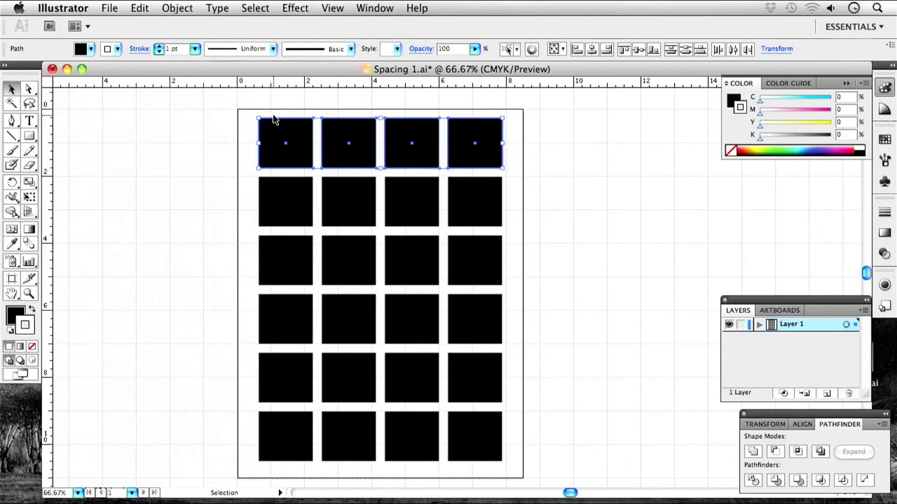
Make the bottom row of squares slightly shorter and shift the whole grid down.
left_click(625, 288)
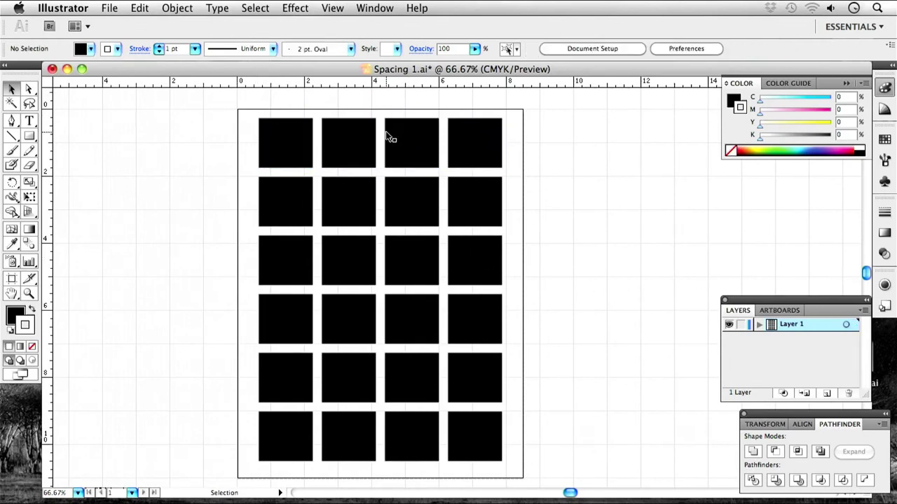
left_click_drag(528, 102, 208, 173)
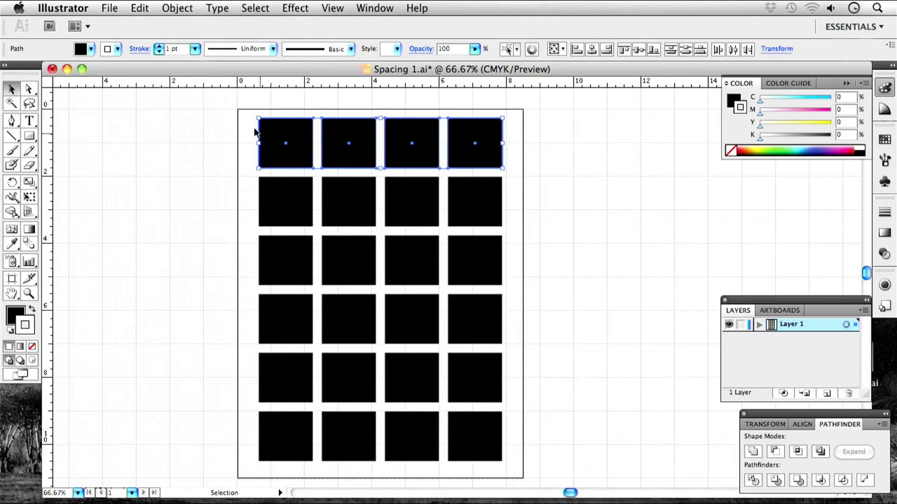
left_click_drag(562, 456, 243, 430)
left_click_drag(381, 462, 381, 454)
left_click_drag(590, 457, 224, 102)
left_click_drag(401, 224, 403, 234)
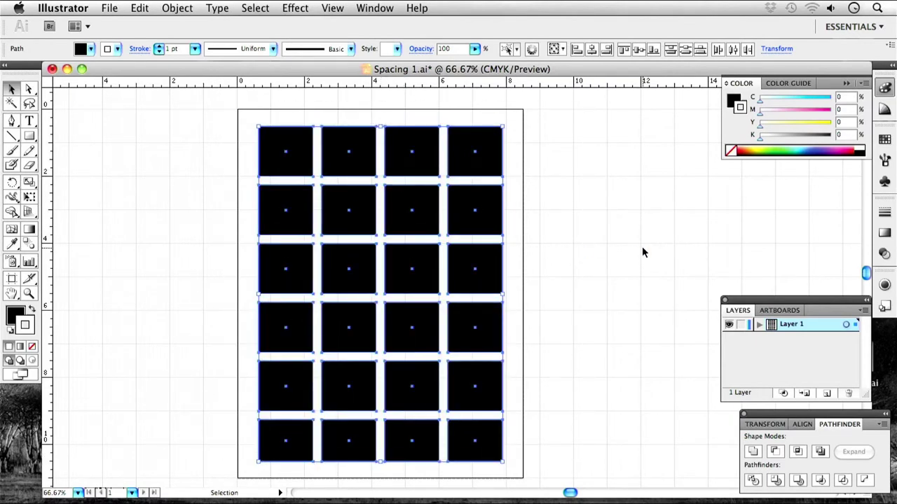
Stretch the top-left square across the next two squares into one wide black bar.
left_click(595, 266)
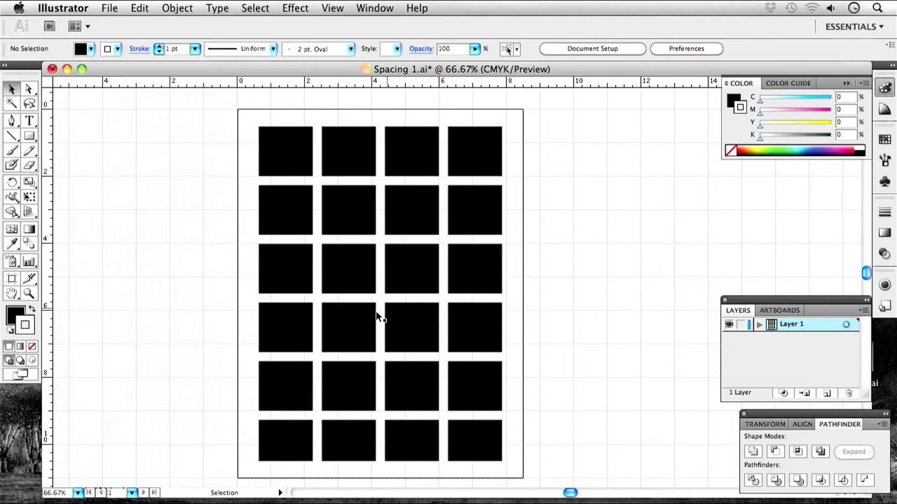
key("space")
left_click_drag(471, 355, 484, 352)
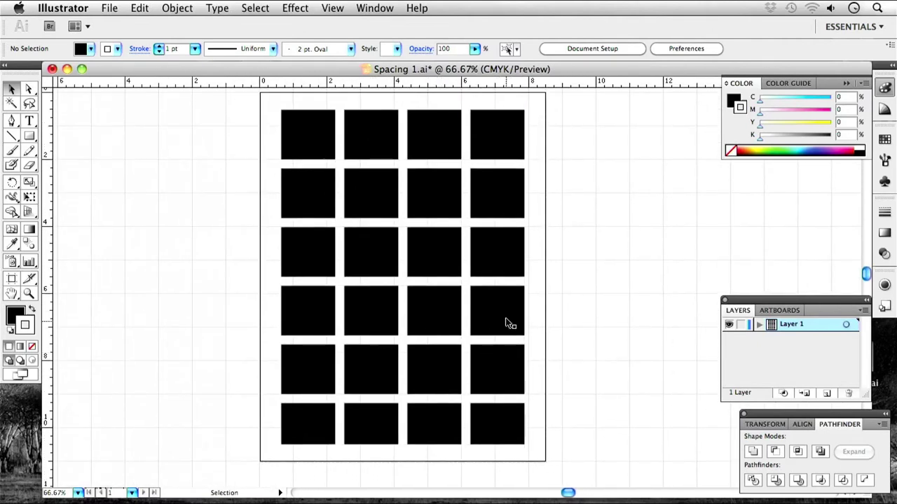
key("space")
left_click_drag(427, 150, 477, 206)
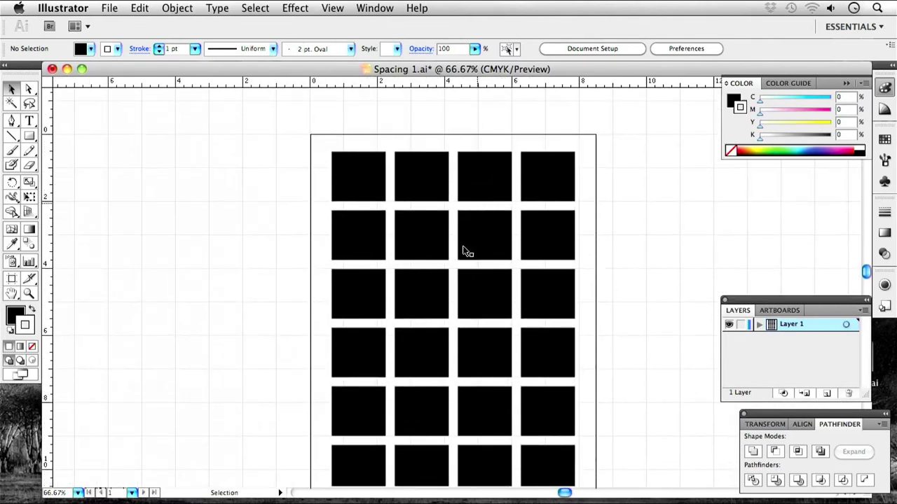
left_click(382, 178)
left_click_drag(386, 178, 495, 178)
left_click(360, 117)
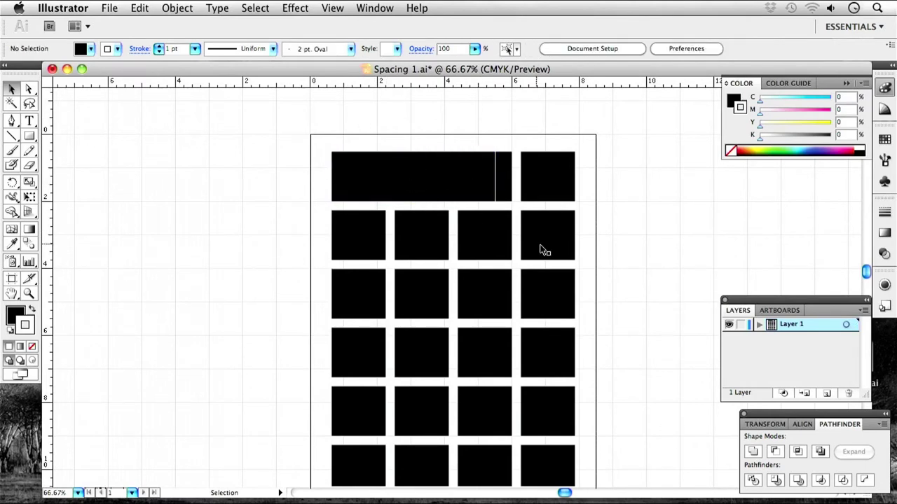
left_click_drag(266, 127, 639, 441)
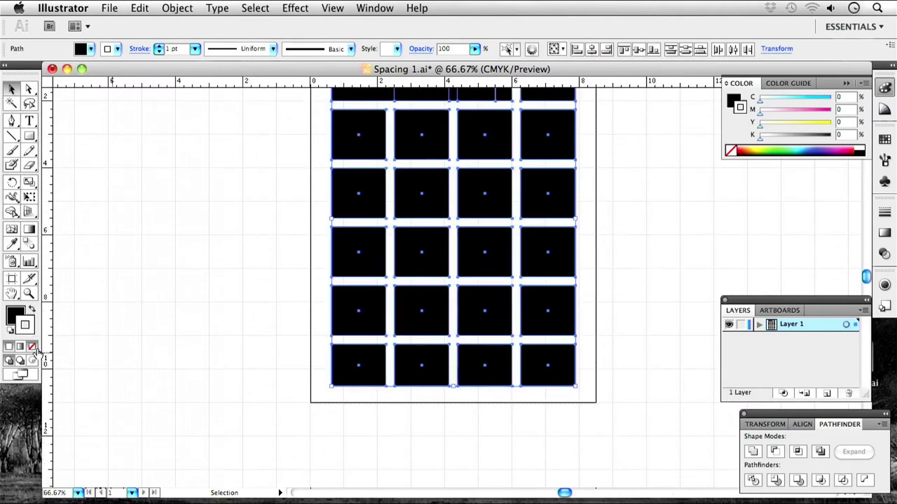
left_click(326, 249)
scroll(433, 273, "up", 2)
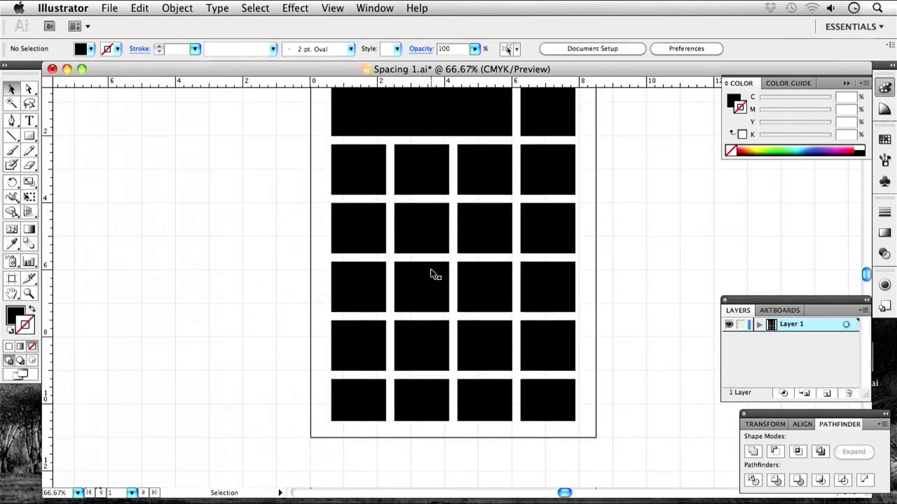
key("space")
left_click_drag(602, 197, 576, 236)
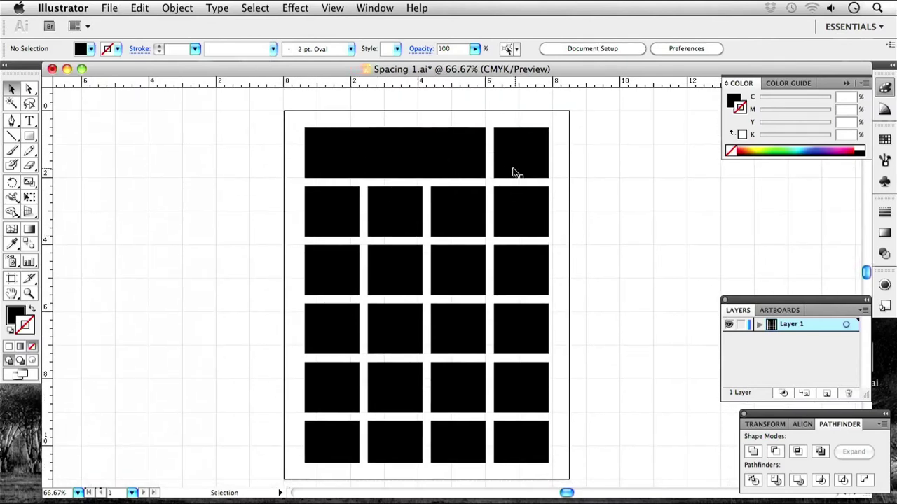
Stretch the row-two squares in columns one and two down through row four, undoing a stray move.
left_click(340, 236)
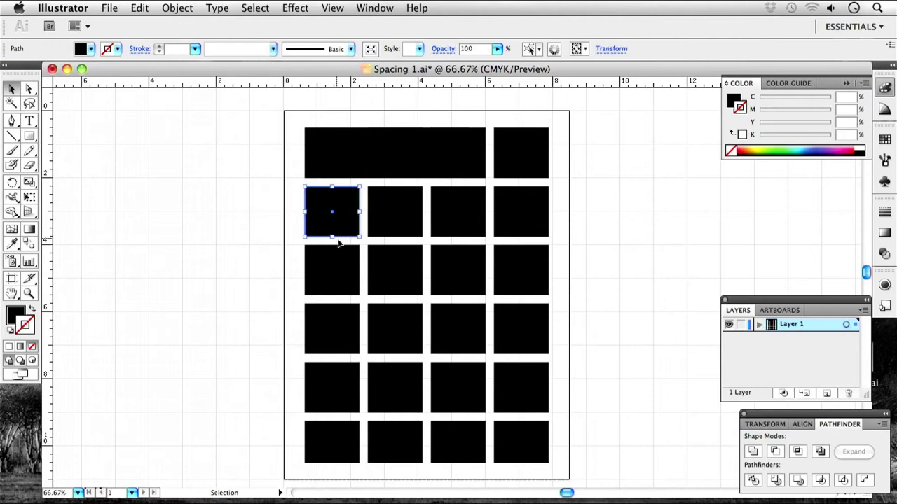
left_click_drag(333, 239, 332, 354)
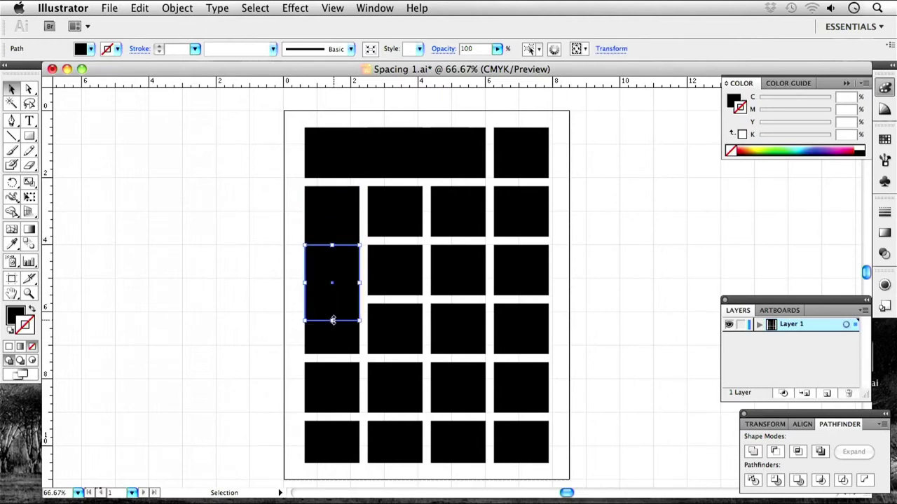
left_click(402, 242)
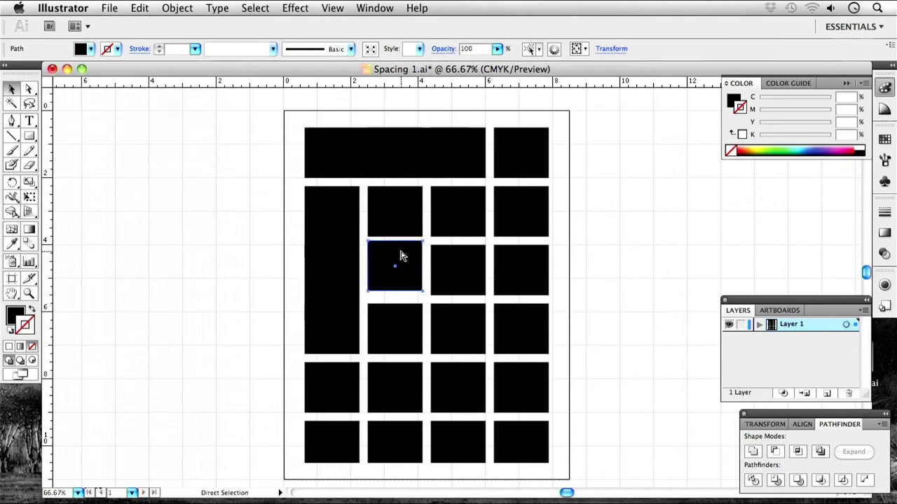
left_click(397, 232)
left_click_drag(395, 235, 396, 316)
left_click(578, 244)
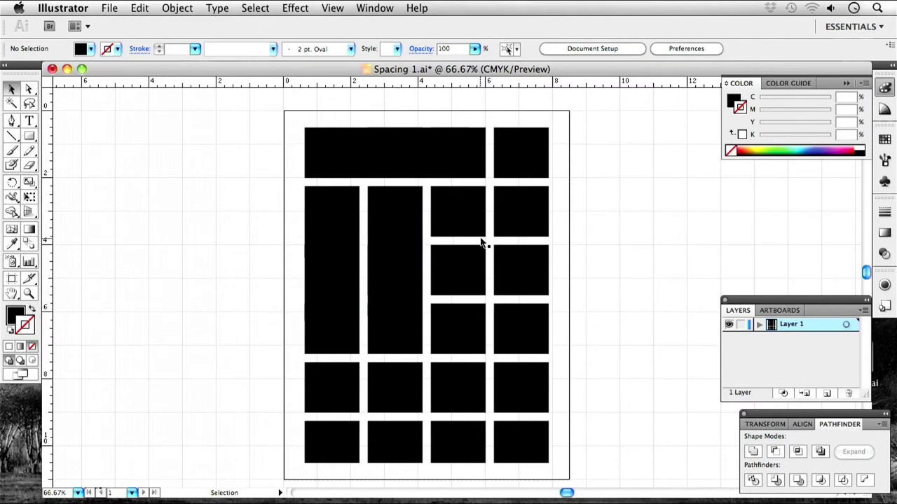
left_click_drag(486, 240, 551, 296)
key("cmd+z")
left_click(607, 300)
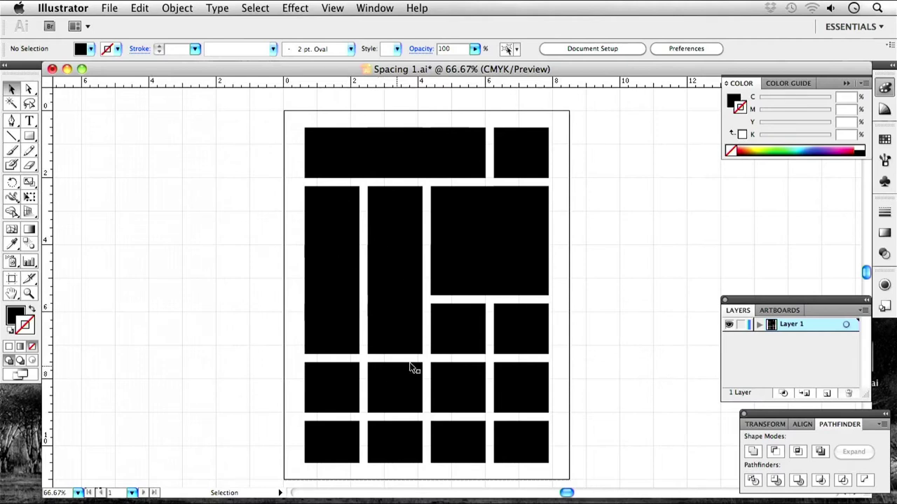
Stretch the row-four squares in columns three and four down into tall bottom-right bars.
left_click(462, 351)
left_click_drag(459, 354, 459, 463)
left_click(522, 355)
left_click_drag(521, 355, 522, 426)
left_click(618, 401)
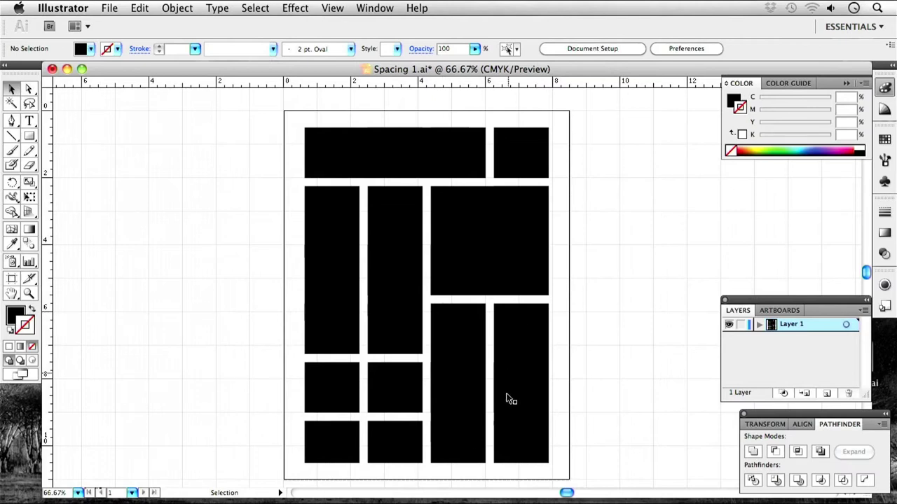
Widen the row-five left square and the bottom-left square, then stretch it over the lower-left block.
left_click(360, 415)
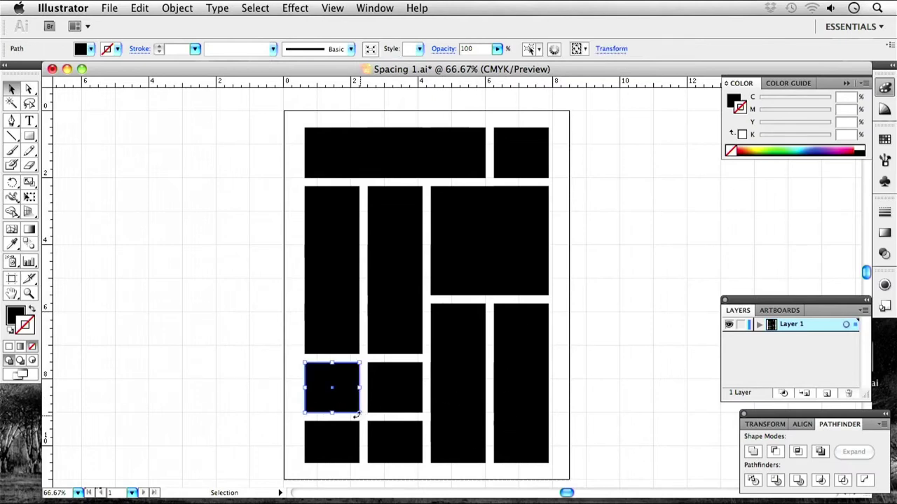
left_click_drag(360, 414, 421, 462)
left_click(646, 432)
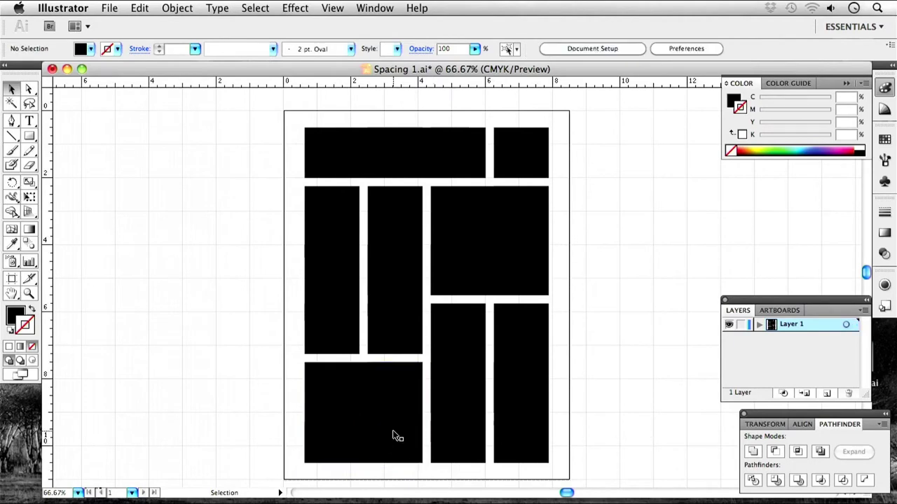
key("super+z")
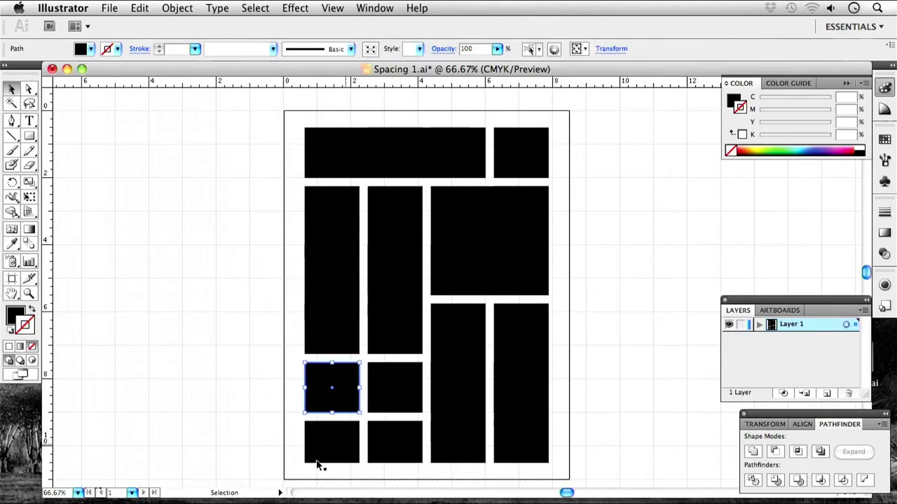
left_click_drag(361, 388, 384, 388)
left_click(354, 461)
left_click_drag(359, 441, 481, 411)
left_click(236, 414)
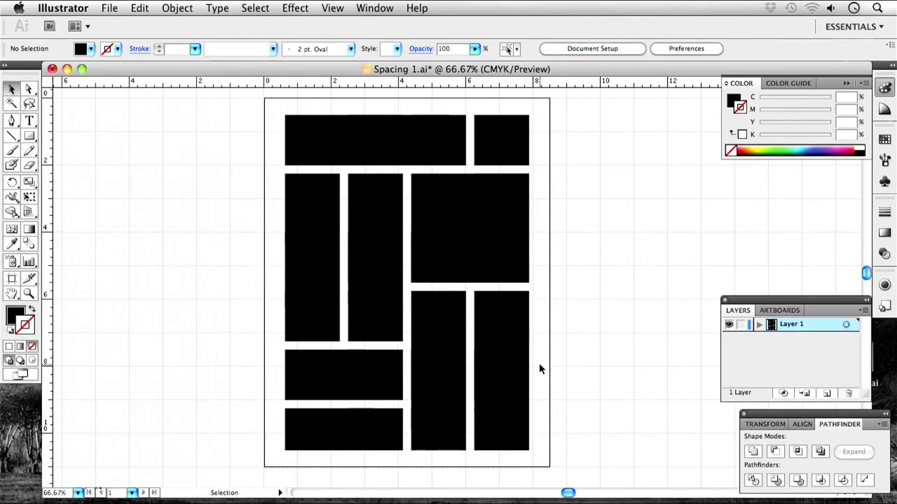
left_click(341, 378)
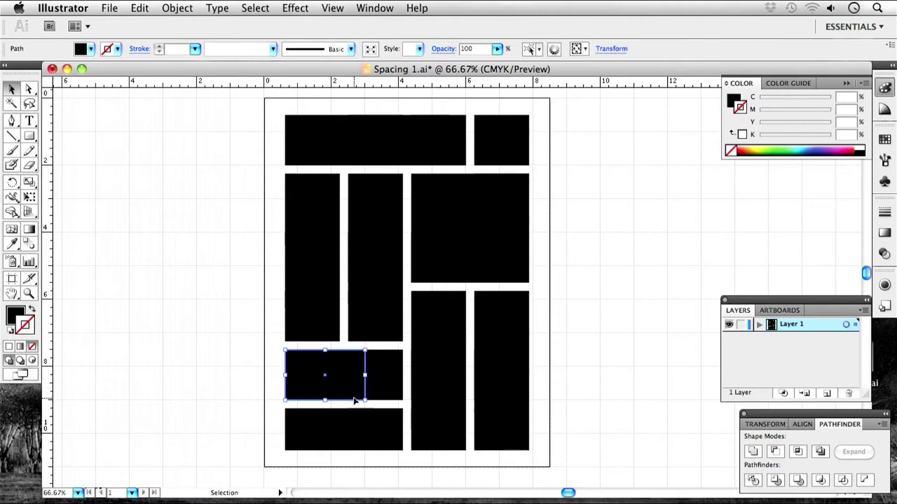
left_click_drag(366, 405, 401, 429)
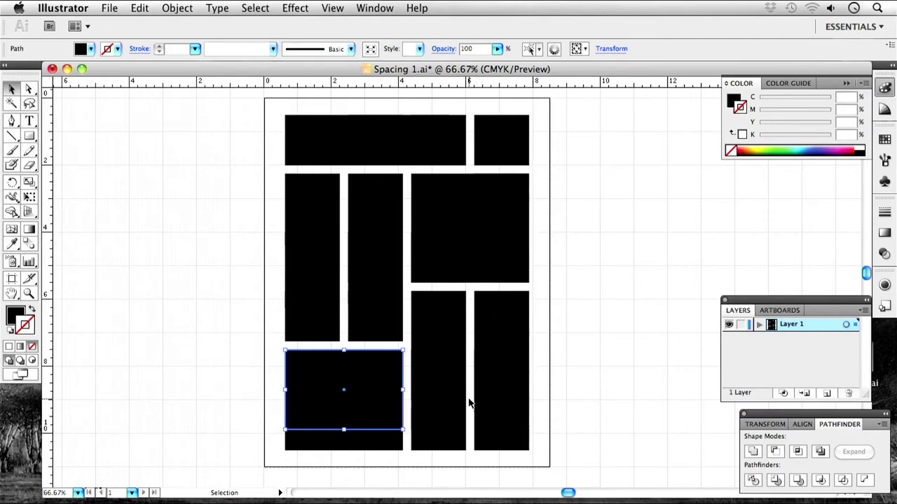
Nudge the middle column's left edge slightly to the right.
left_click(390, 315)
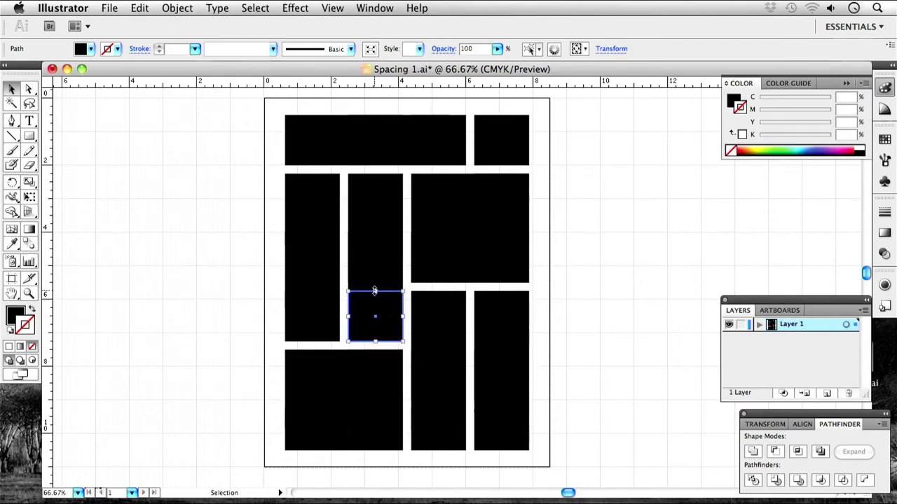
left_click(370, 260, "shift")
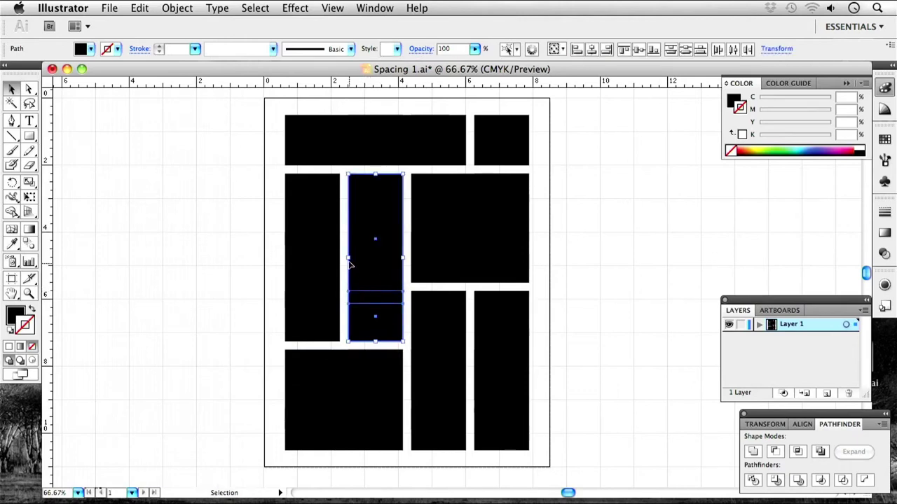
left_click_drag(349, 258, 352, 259)
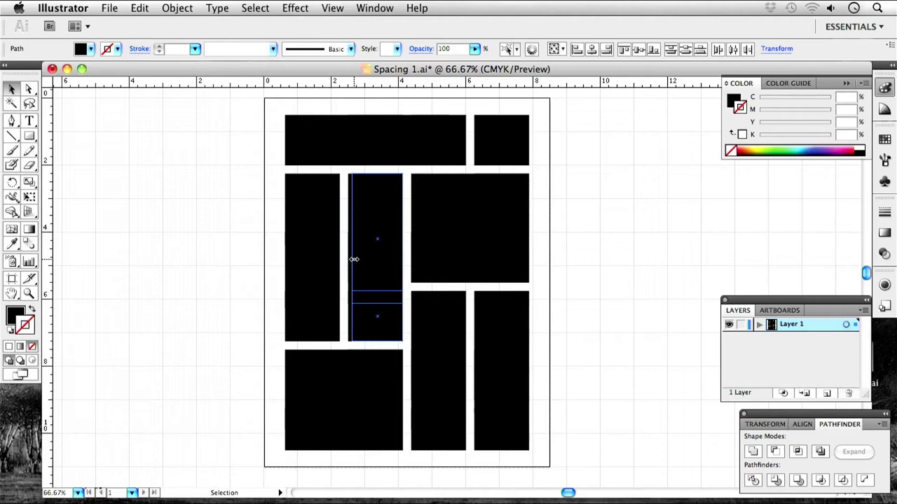
left_click_drag(354, 260, 353, 260)
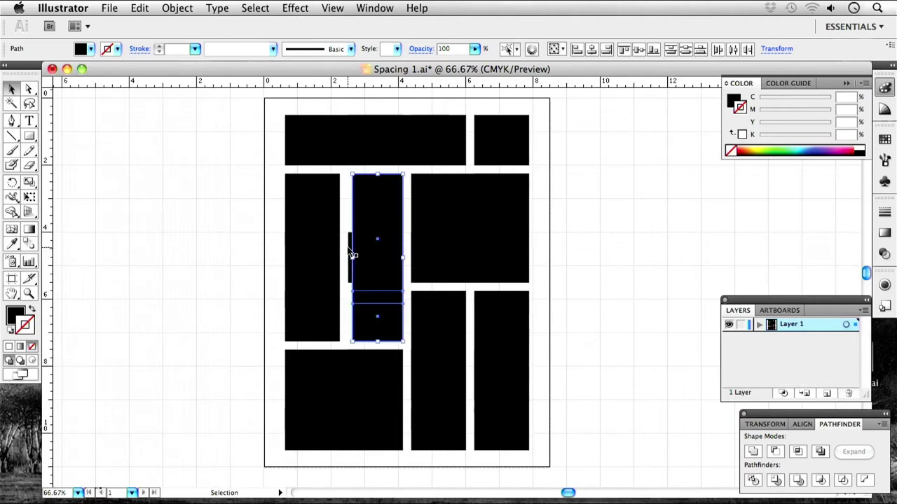
left_click(351, 246)
left_click(341, 261)
Delete the top and middle left-column pieces and stretch the bottom piece up into one tall column.
left_click(290, 260)
left_click(319, 208, "shift")
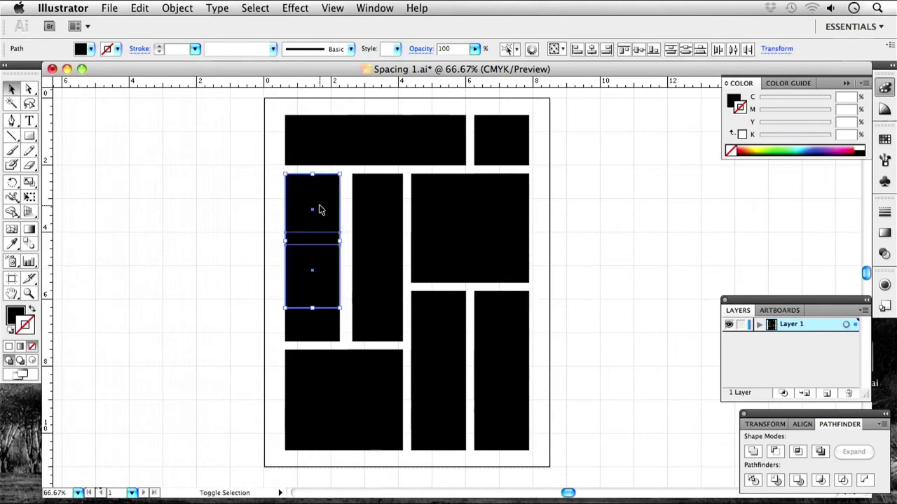
left_click(354, 220)
key("super+z")
key("Delete")
left_click(315, 266)
key("Delete")
left_click(311, 310)
left_click_drag(314, 290, 315, 174)
Narrow the tall left rectangle from its right edge and shift the middle column slightly left.
left_click_drag(341, 262, 371, 258)
left_click(343, 258)
left_click_drag(385, 315, 371, 324)
left_click(236, 343)
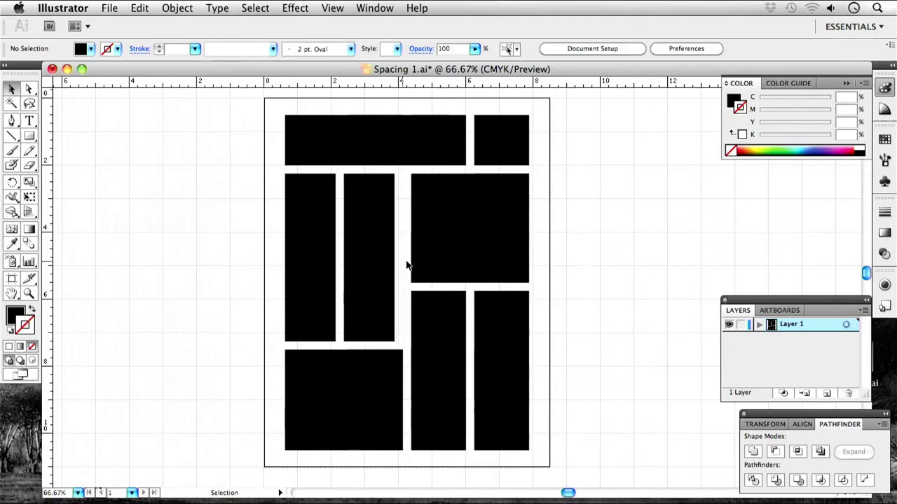
Narrow the bottom-left block from the right and delete the small leftover rectangle.
left_click(348, 396)
left_click(396, 437, "shift")
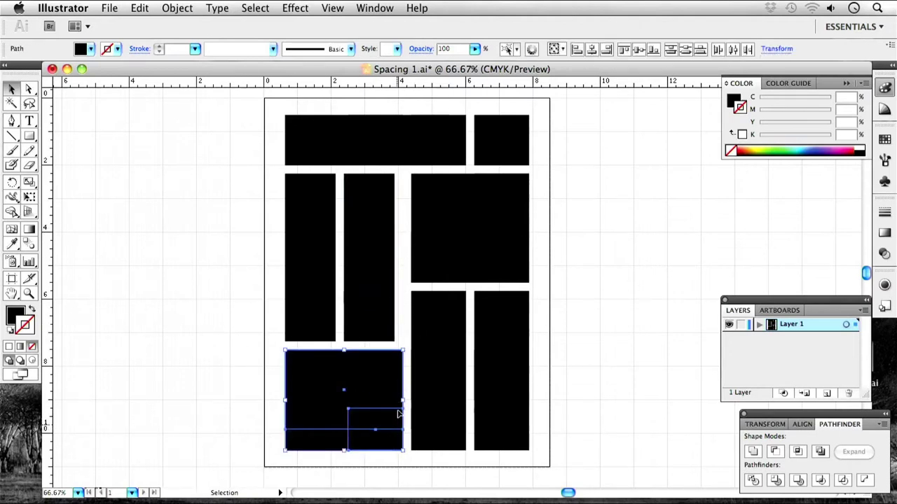
left_click_drag(401, 401, 393, 400)
left_click(403, 370)
left_click(401, 378)
key("Delete")
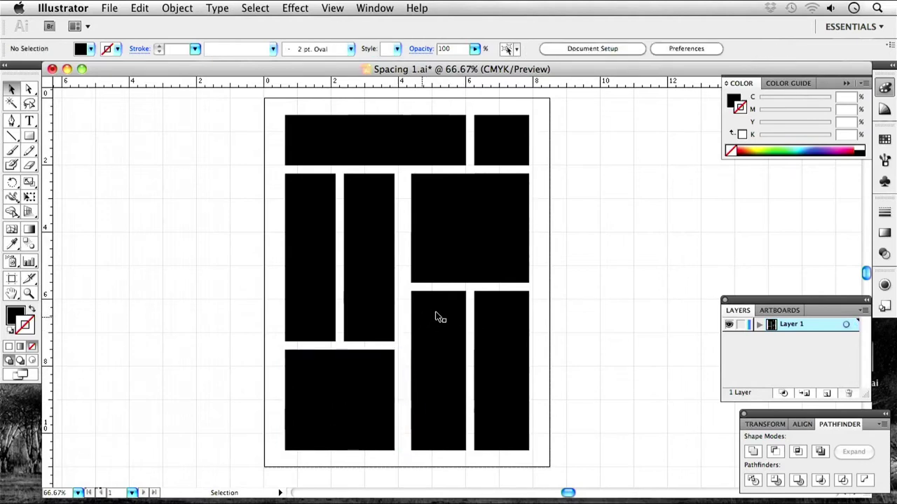
Move the left edges of the lower-middle and right columns rightward to even the gap.
left_click(437, 335)
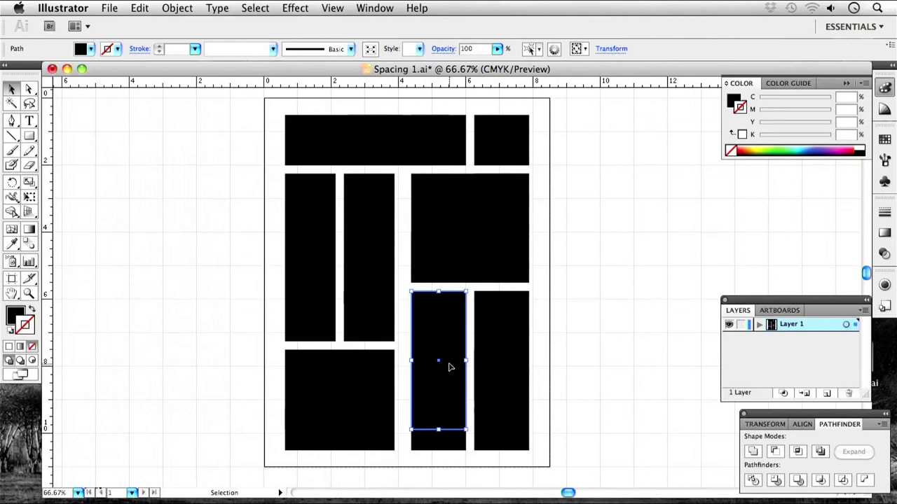
left_click(443, 450, "shift")
left_click_drag(450, 474, 400, 311)
left_click_drag(414, 369, 419, 372)
left_click(509, 359)
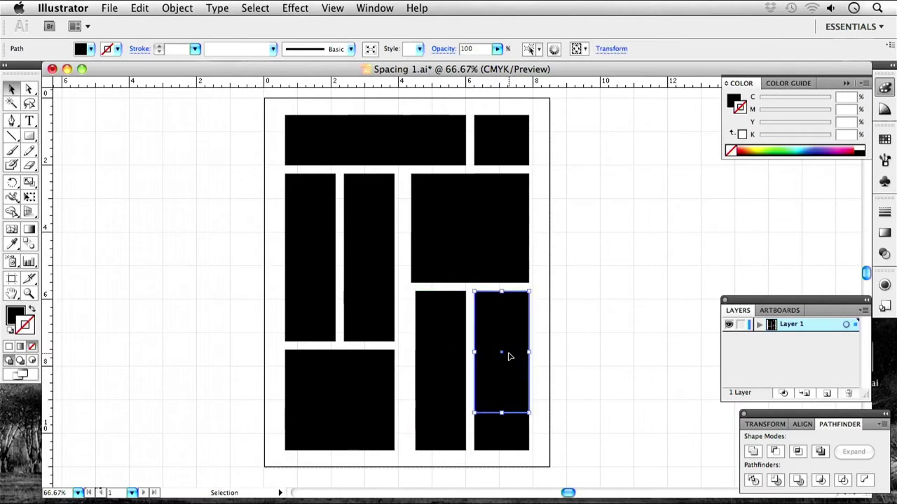
left_click_drag(549, 466, 488, 316)
left_click_drag(475, 371, 479, 373)
left_click_drag(459, 468, 410, 302)
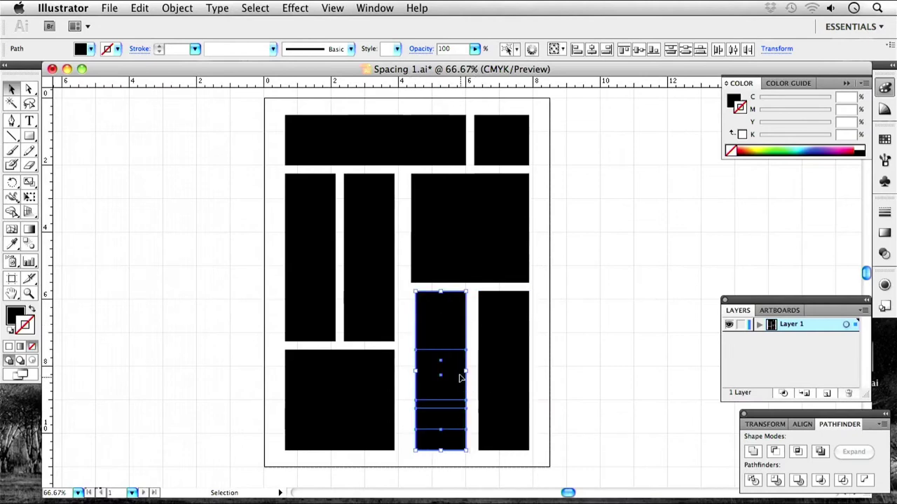
left_click_drag(455, 378, 460, 379)
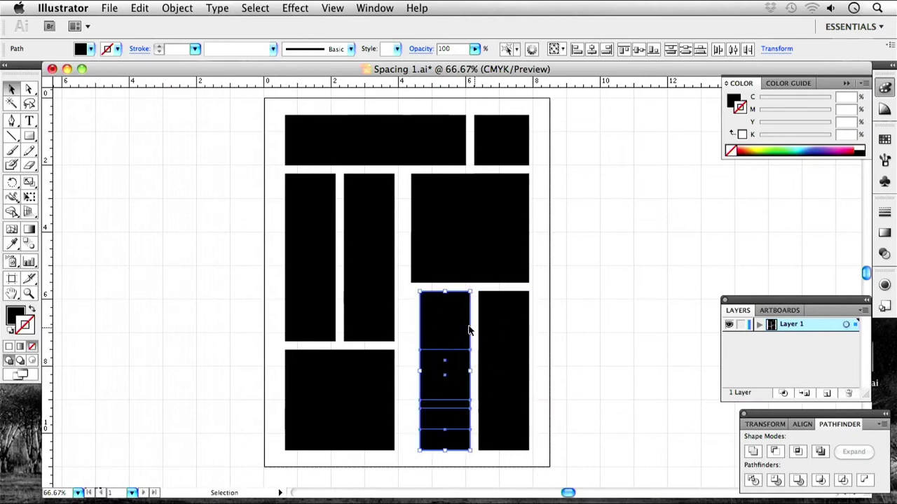
Narrow the upper-right rectangle to align with the columns below and delete the hidden small square.
left_click(600, 294)
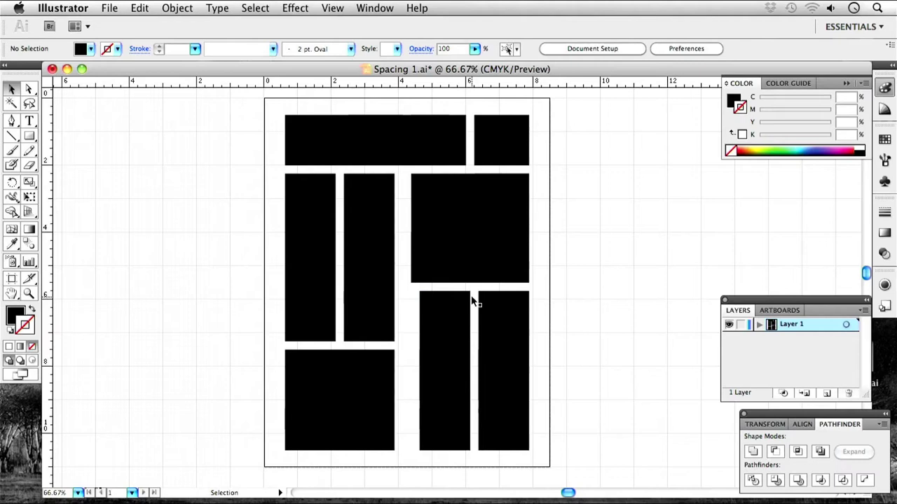
left_click(455, 255)
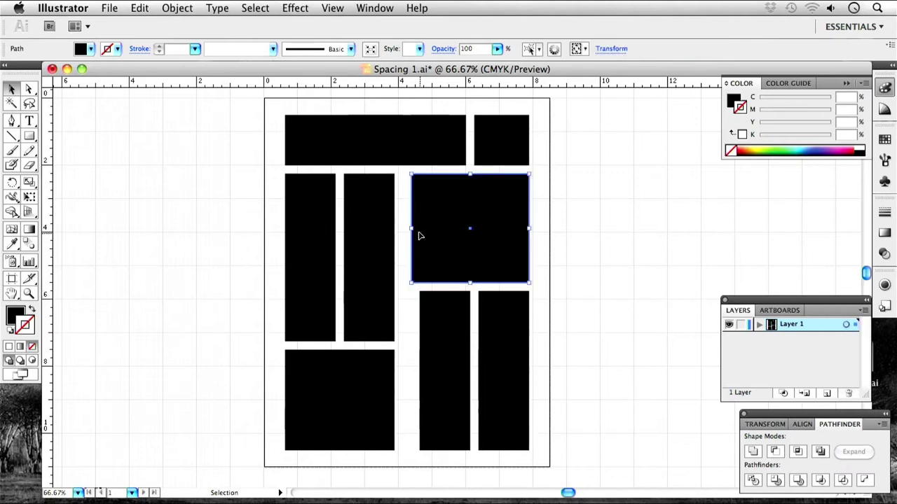
left_click_drag(413, 228, 422, 228)
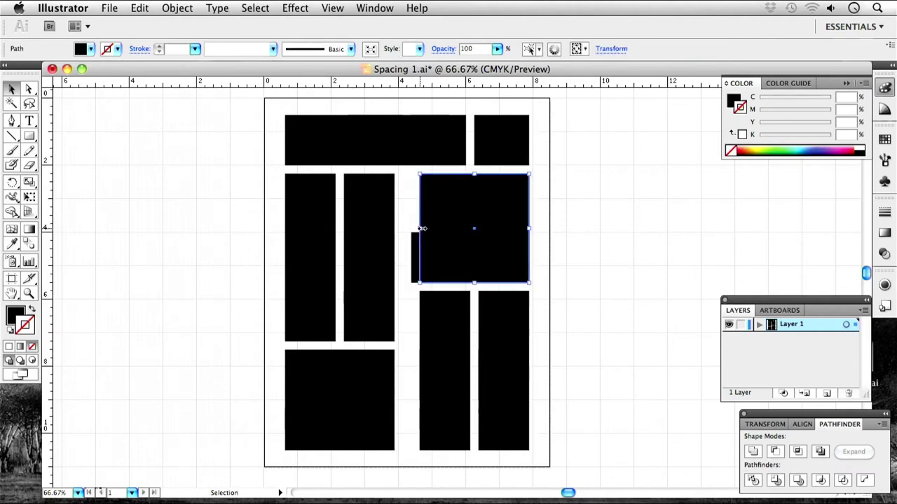
left_click(414, 245)
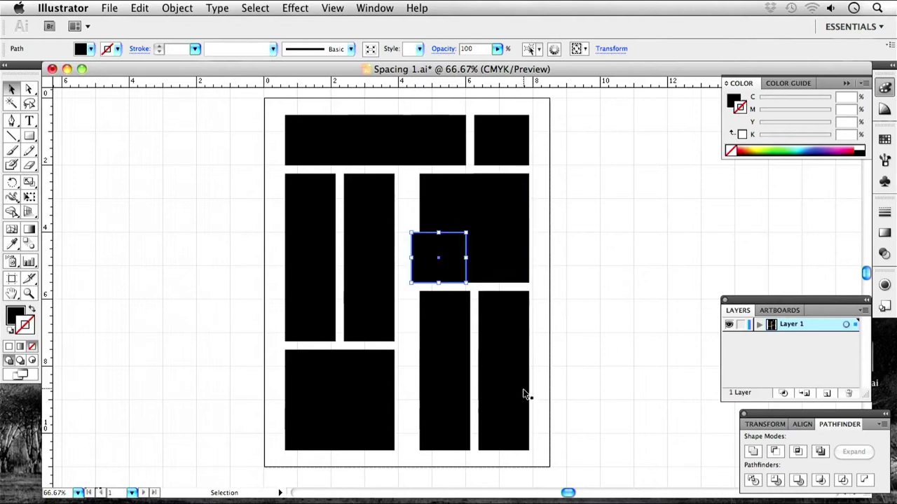
key("Delete")
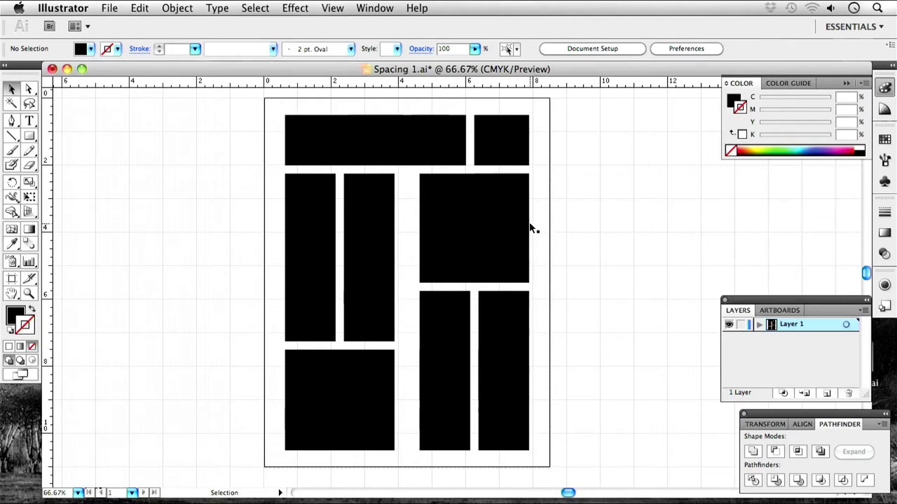
Widen the second tall rectangle and the bottom-left block slightly to the right.
left_click(373, 236)
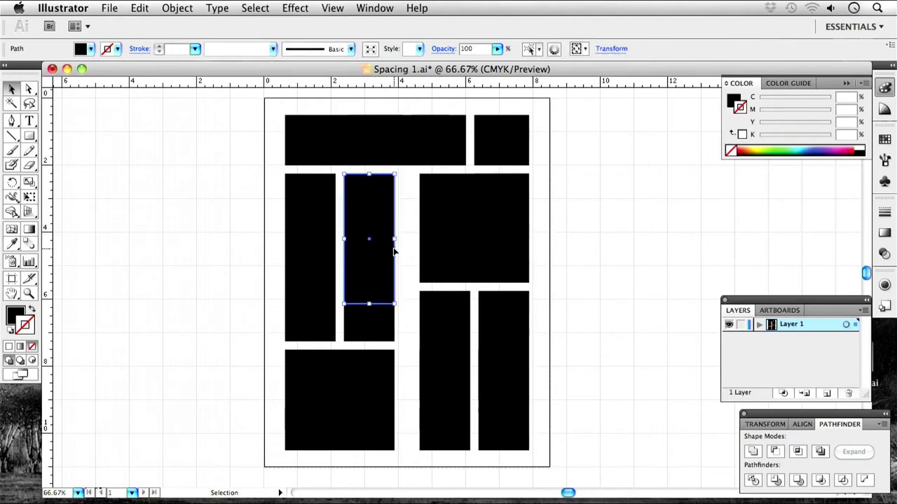
left_click_drag(396, 240, 398, 240)
left_click(392, 325)
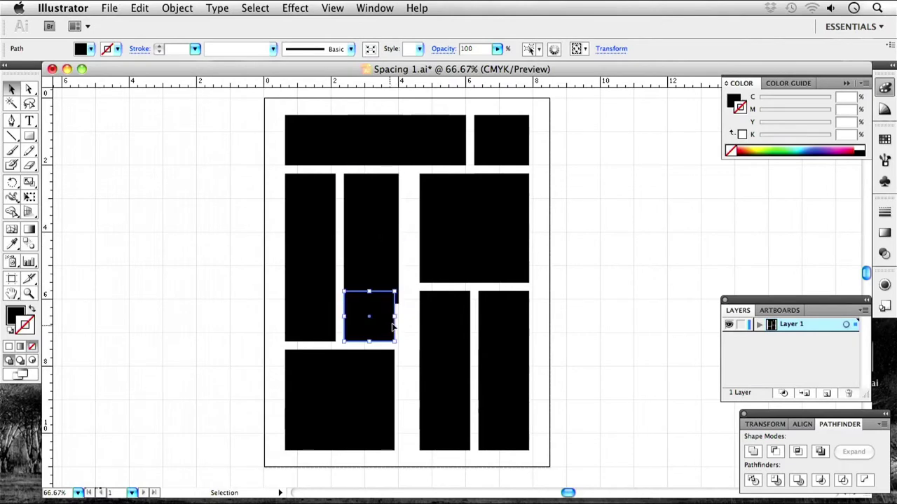
left_click(392, 402)
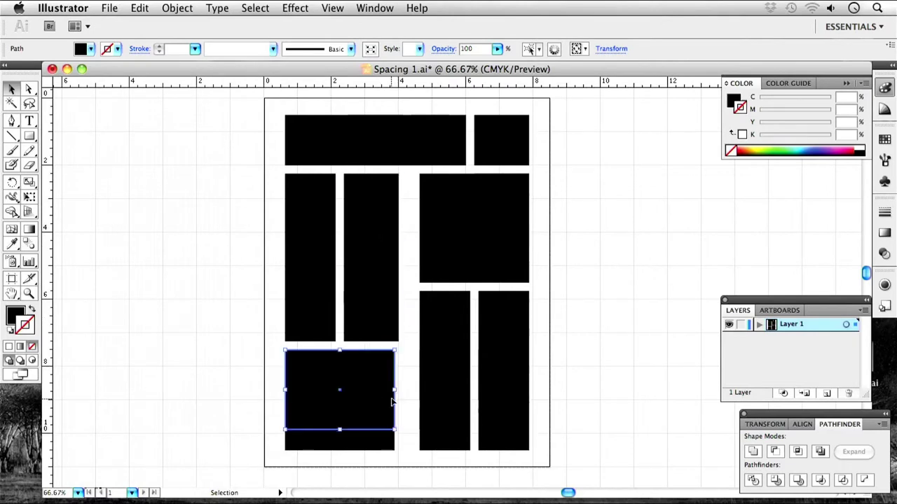
left_click_drag(394, 390, 399, 390)
left_click(392, 449)
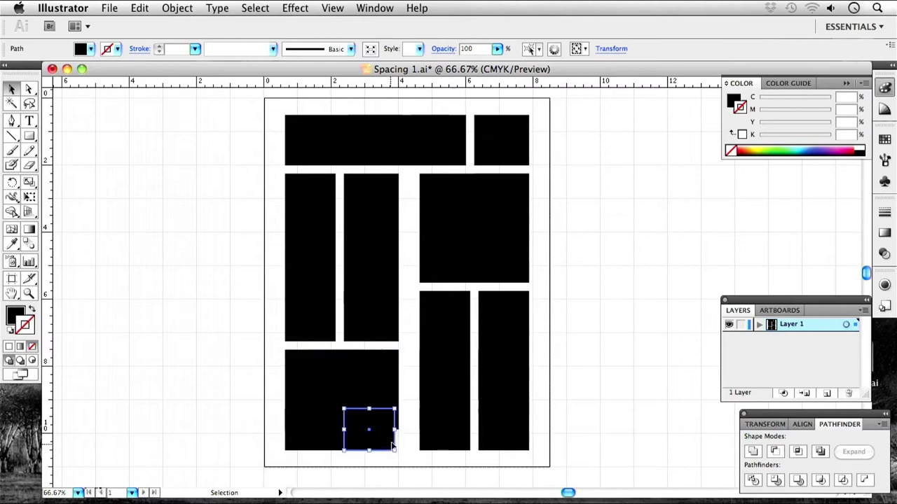
Align the left edges of the lower-middle rectangle, its small square, and the upper-right rectangle.
left_click(432, 395)
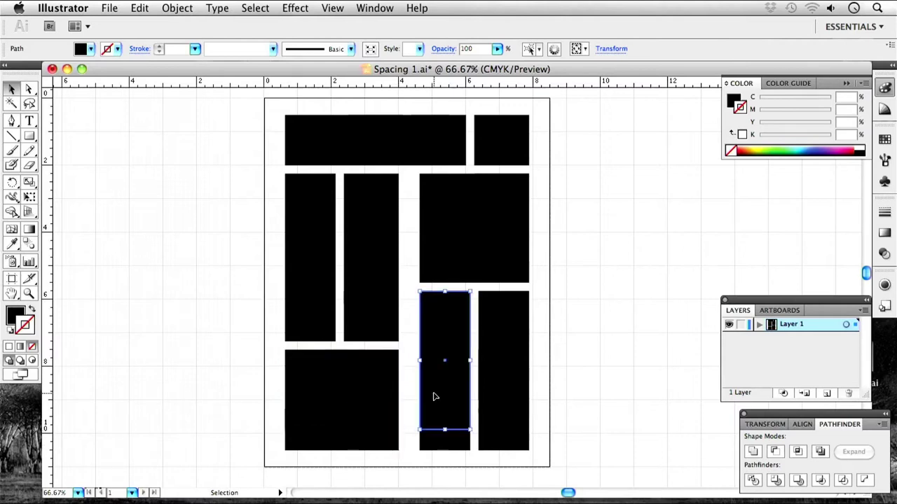
left_click_drag(419, 359, 415, 360)
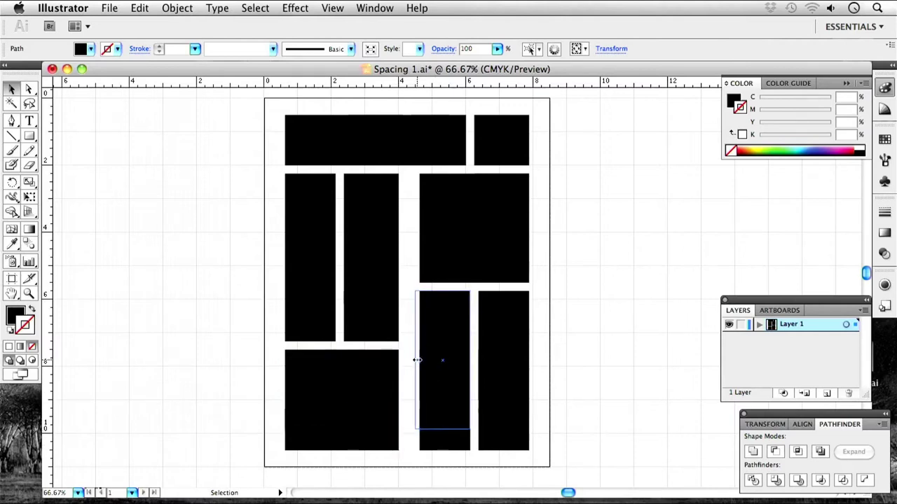
left_click(428, 436)
left_click_drag(422, 430, 416, 430)
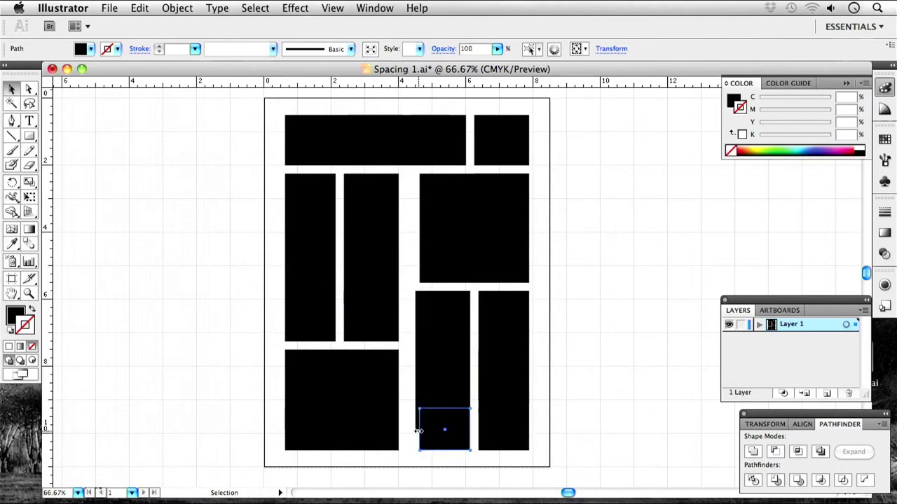
left_click(451, 265)
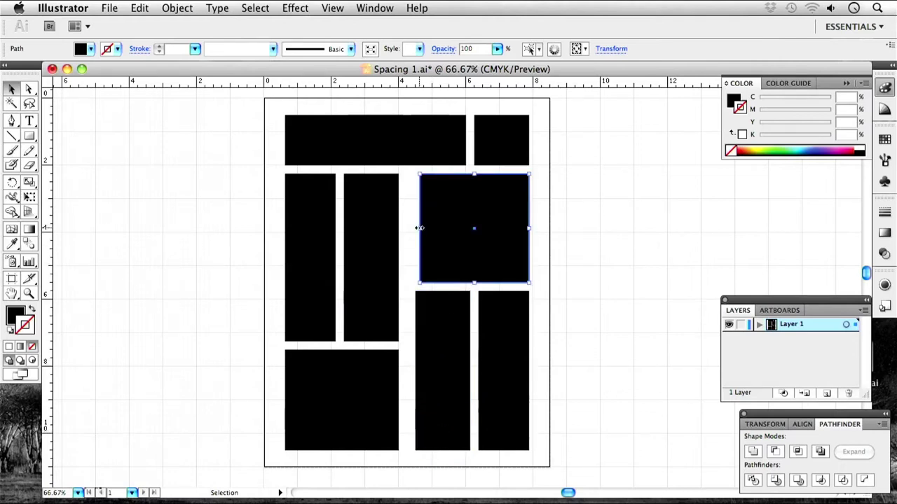
left_click_drag(419, 228, 416, 228)
left_click(569, 234)
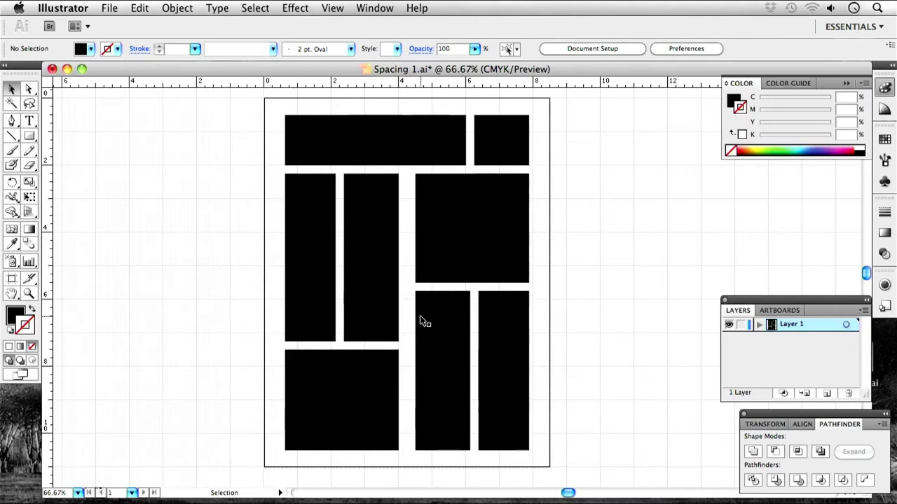
Lower the top edges of both tall left rectangles together.
left_click(384, 236)
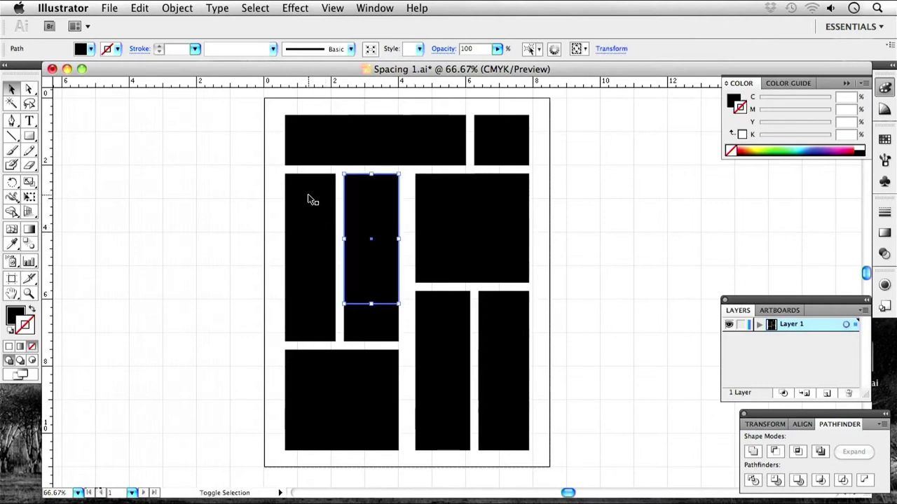
left_click(328, 206, "shift")
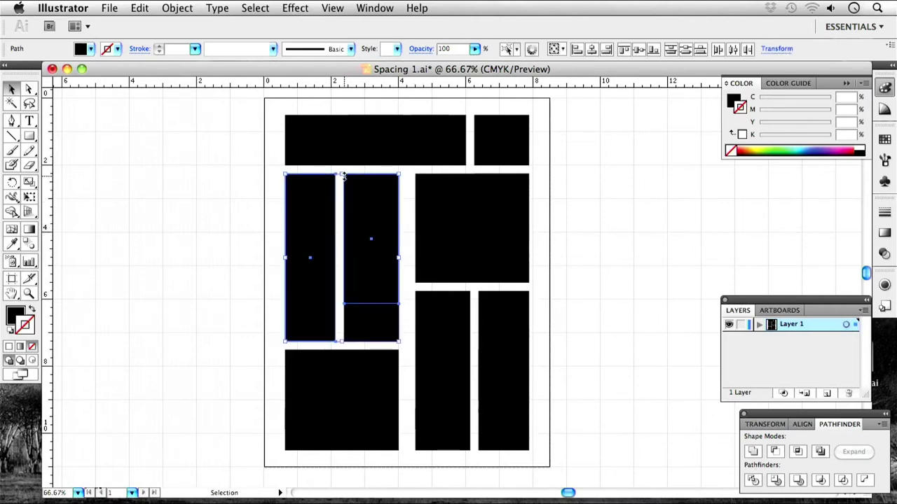
left_click_drag(343, 174, 342, 182)
left_click(409, 186)
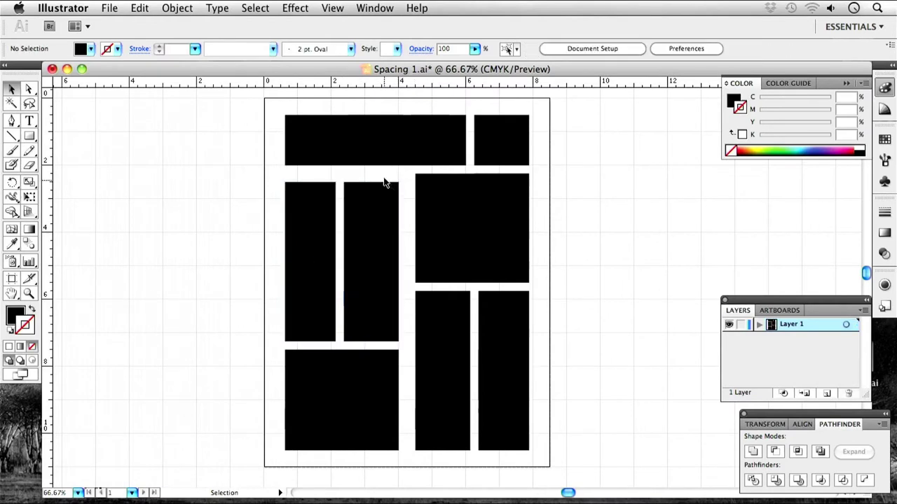
Lower the top edges of the lower-middle and lower-right rectangles together.
scroll(434, 223, "right", 1)
left_click(459, 222)
left_click(440, 360)
left_click(509, 316, "shift")
left_click_drag(470, 291, 469, 300)
Nudge the large upper-right block down slightly and clear the selection.
left_click(471, 254)
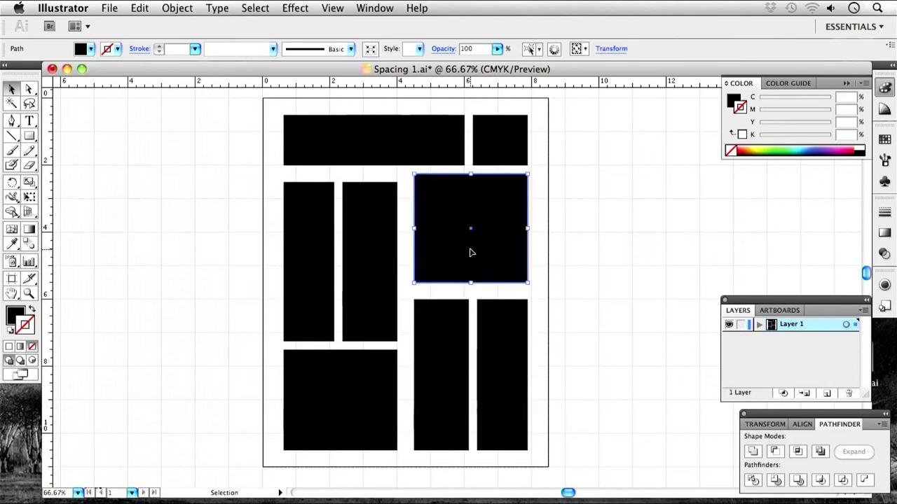
left_click_drag(473, 219, 472, 226)
key("super+shift+a")
left_click(505, 180)
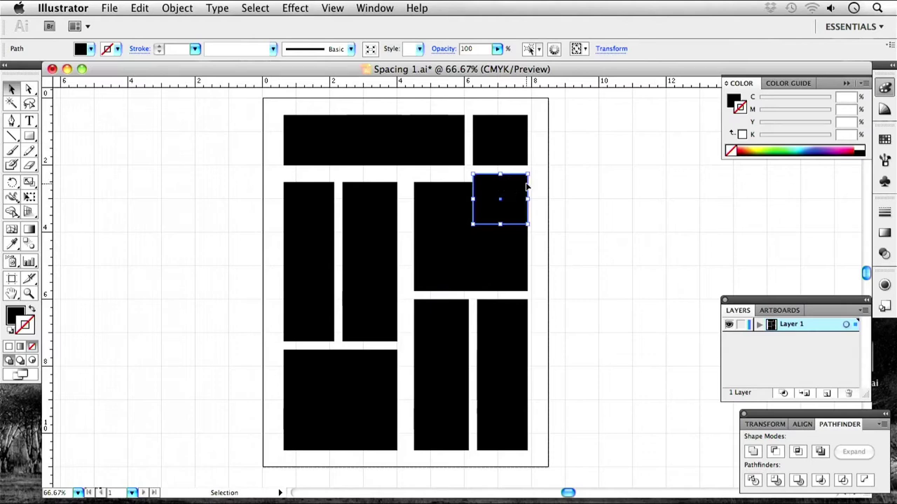
left_click(569, 208)
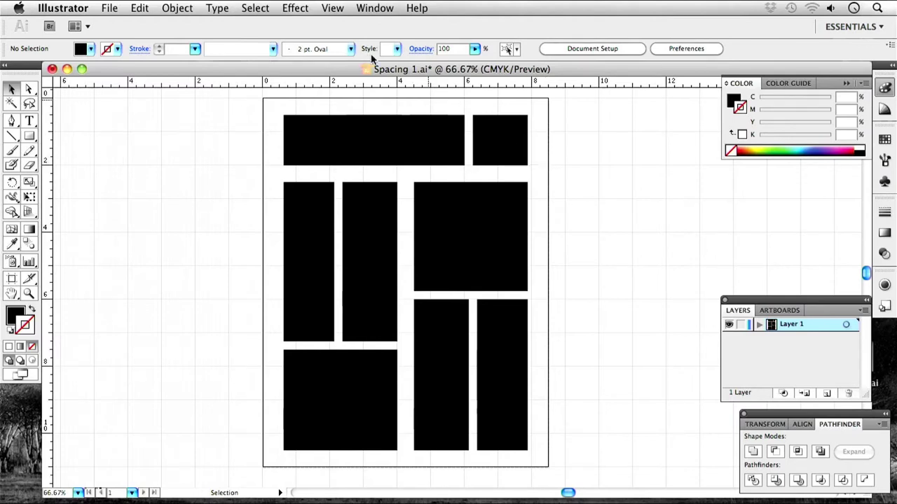
left_click(297, 7)
mouse_move(318, 10)
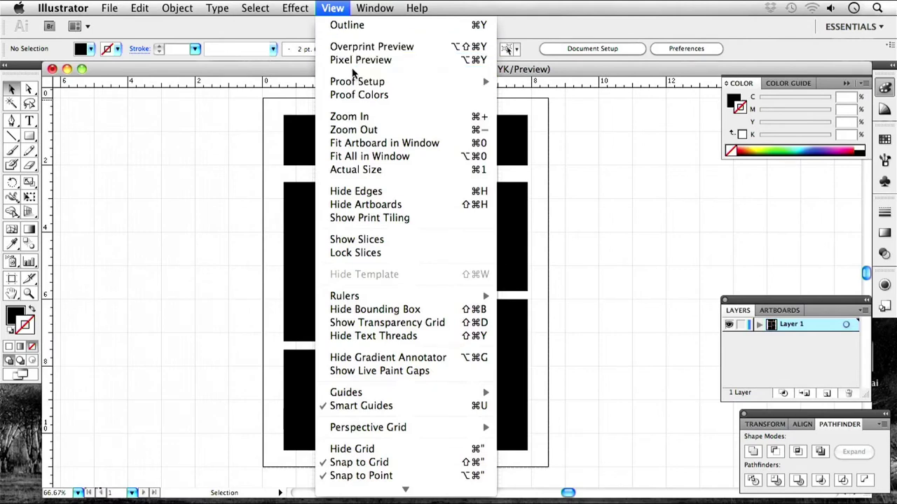
mouse_move(355, 82)
left_click(210, 220)
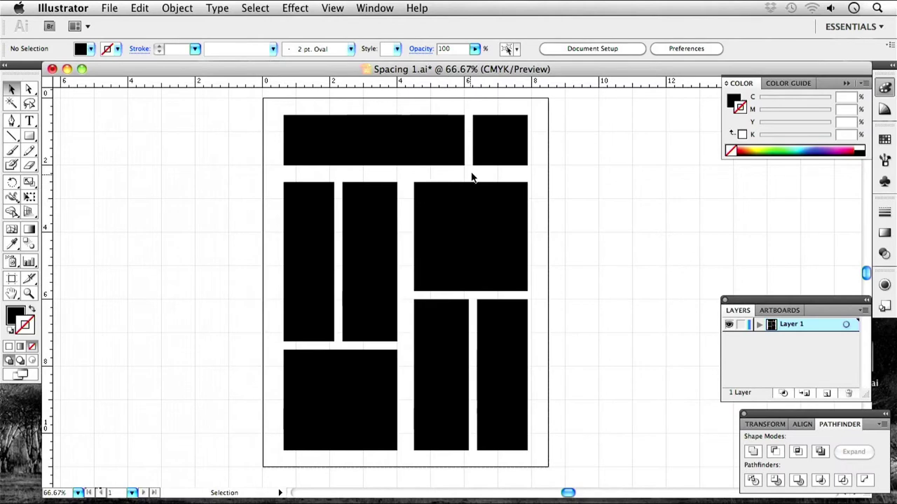
left_click_drag(590, 475, 114, 127)
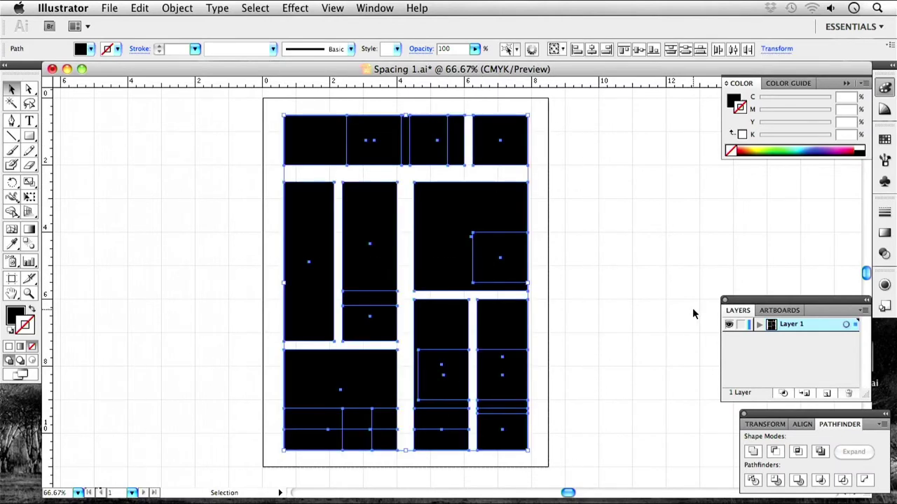
key("Delete")
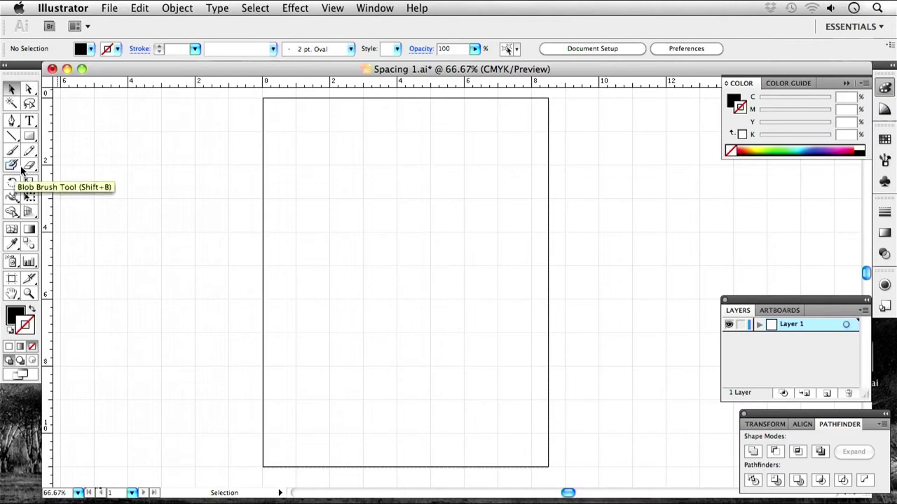
left_click(29, 122)
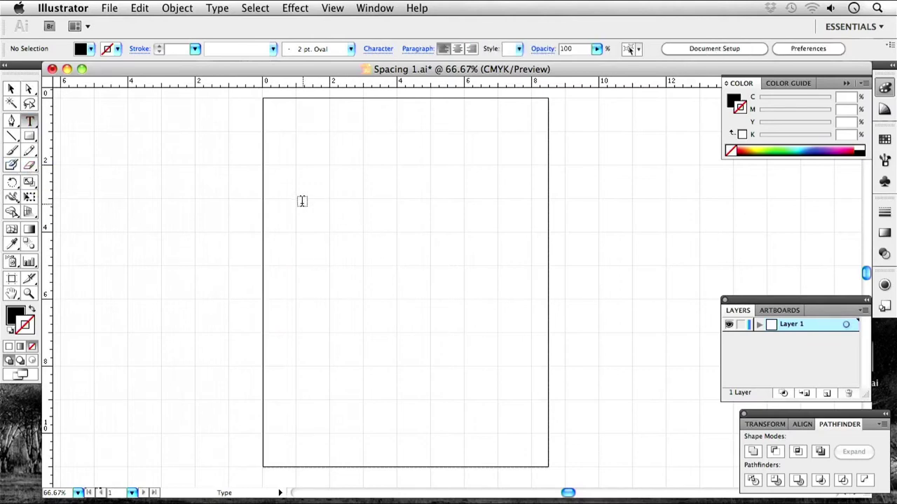
left_click(300, 202)
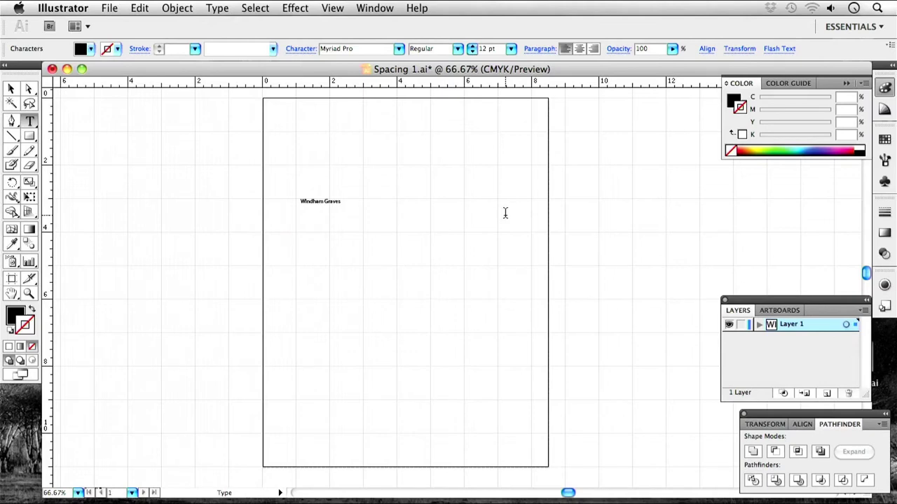
key("Escape")
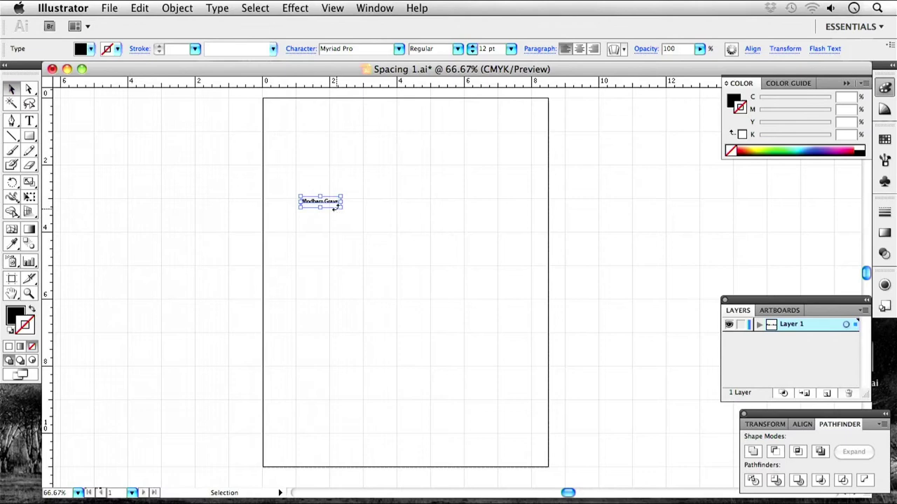
Scale the text to about 80 pt, fix the capital I to lowercase, and move it up-left.
left_click_drag(342, 207, 569, 371)
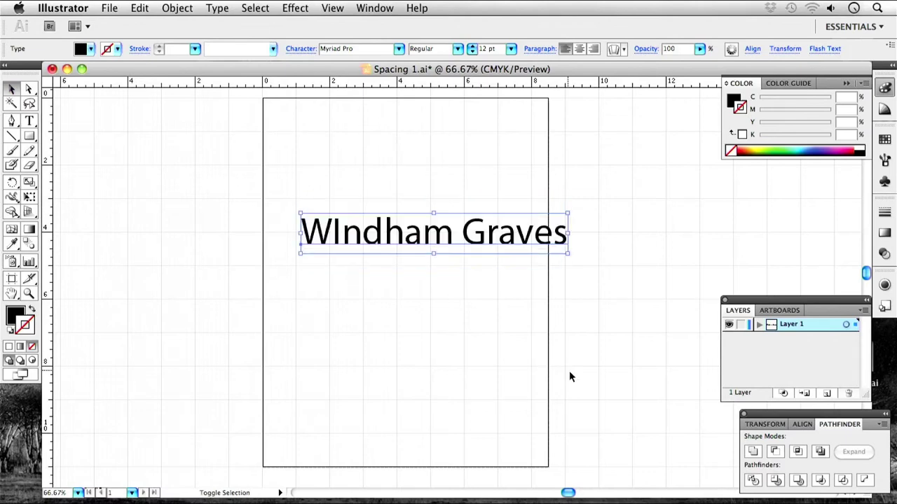
double_click(346, 235)
key("BackSpace")
type("i")
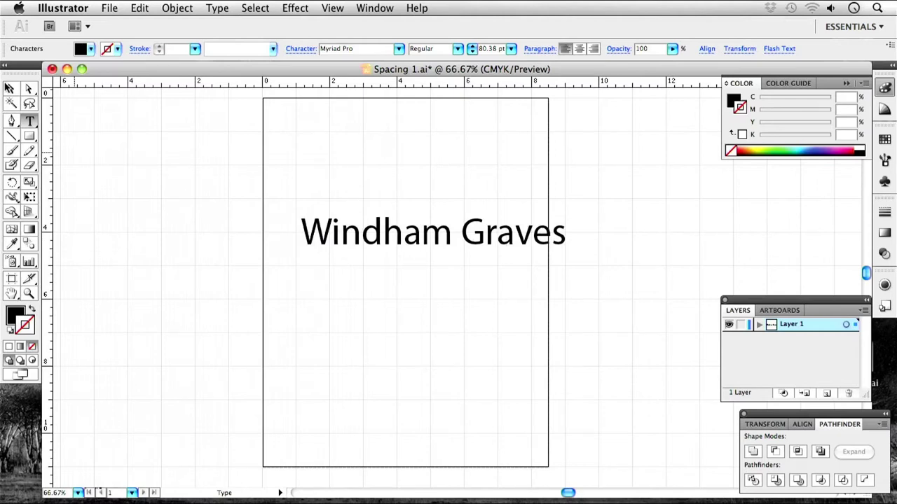
left_click(11, 88)
left_click_drag(419, 245, 391, 212)
Try Sathu and Helvetica for the heading, then settle on Gill Sans.
left_click(399, 48)
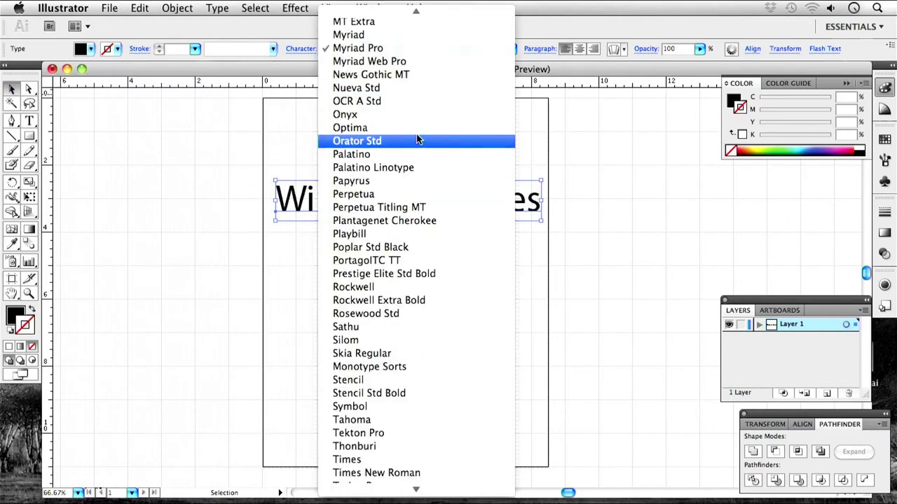
scroll(416, 137, "down", 15)
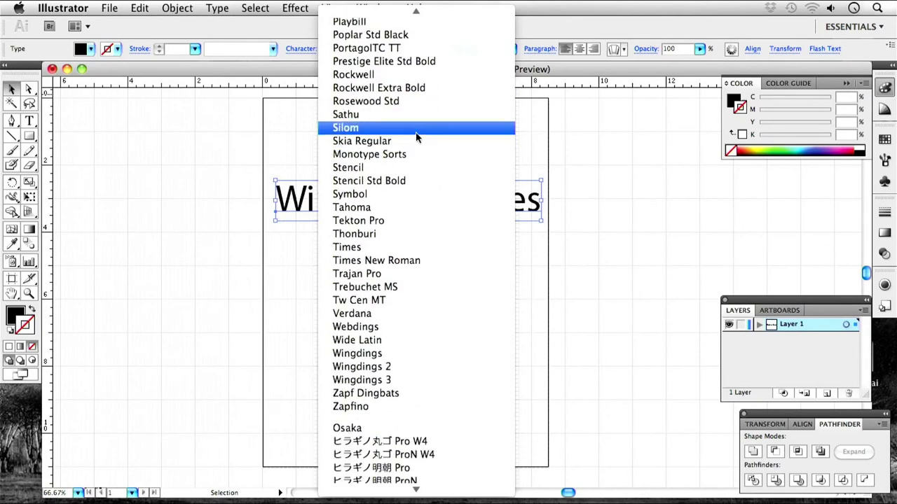
scroll(416, 138, "up", 1)
left_click(416, 137)
left_click(399, 47)
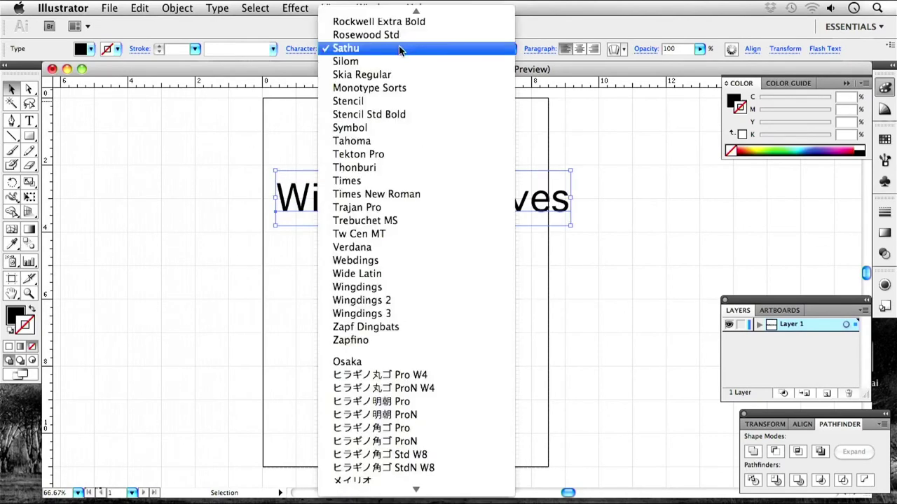
scroll(389, 157, "up", 20)
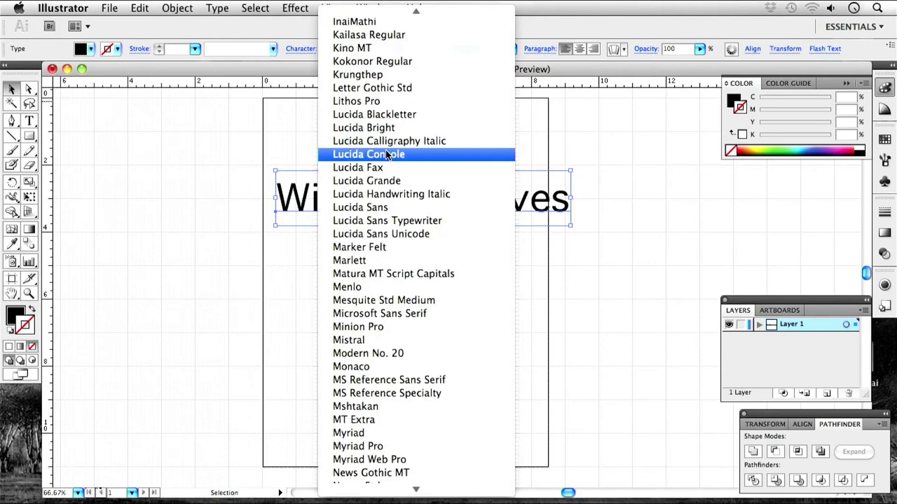
scroll(387, 155, "up", 5)
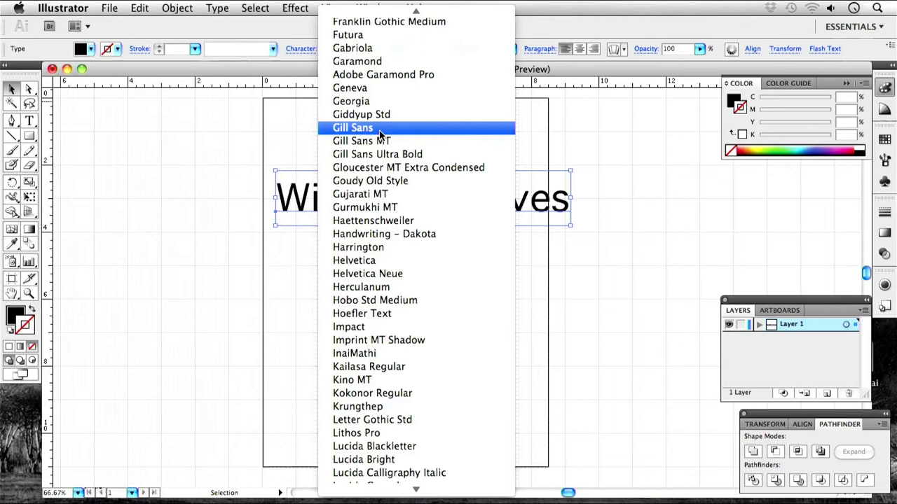
left_click(382, 261)
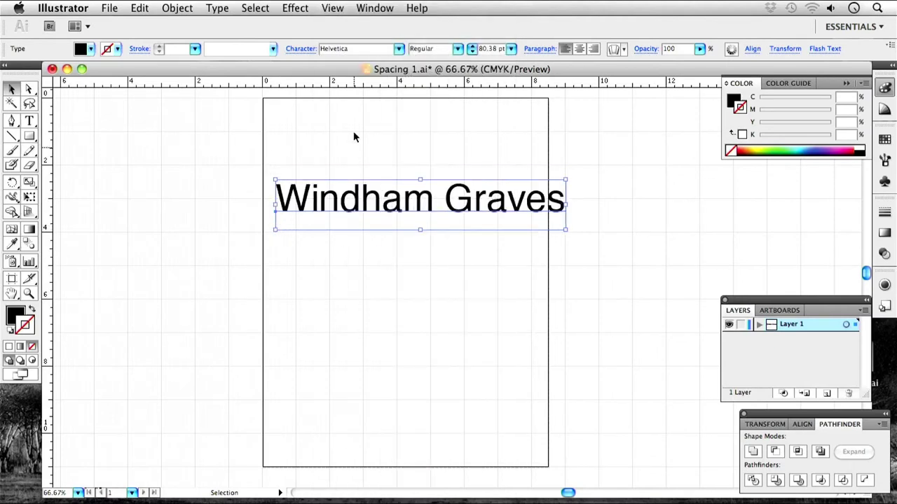
left_click(398, 48)
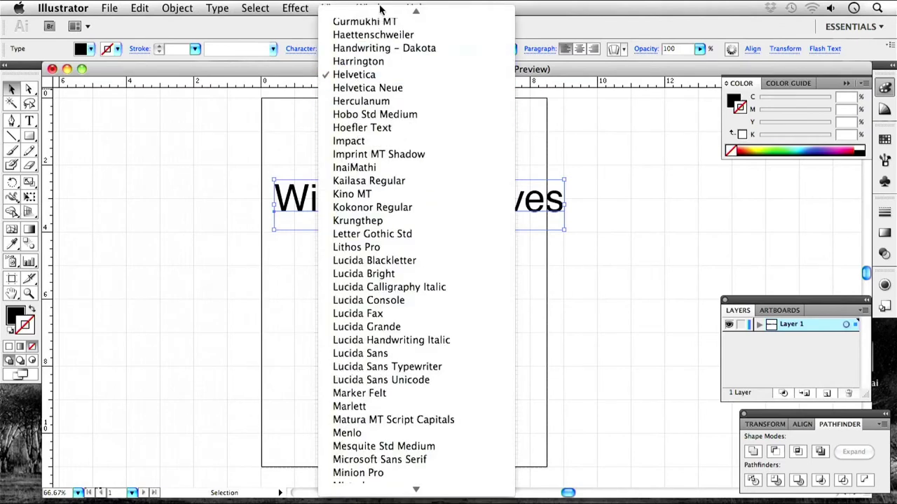
scroll(367, 100, "up", 5)
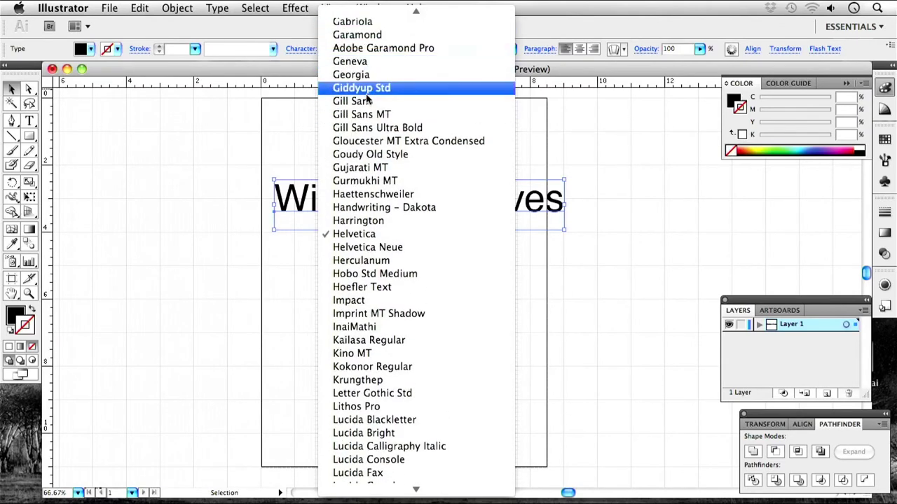
left_click(367, 100)
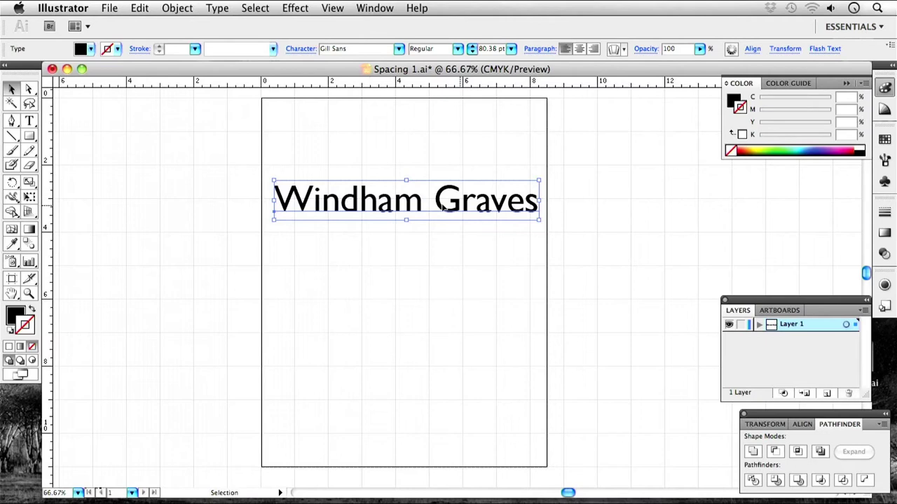
double_click(360, 200)
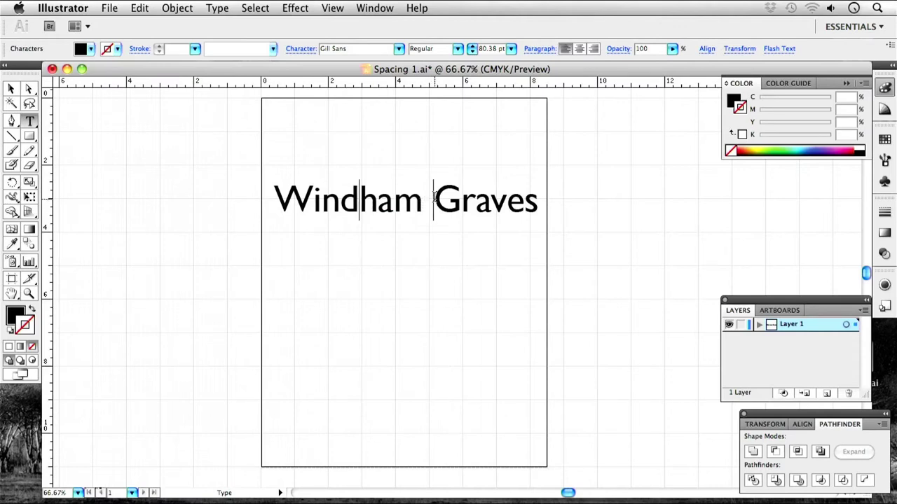
left_click(434, 199)
key("Return")
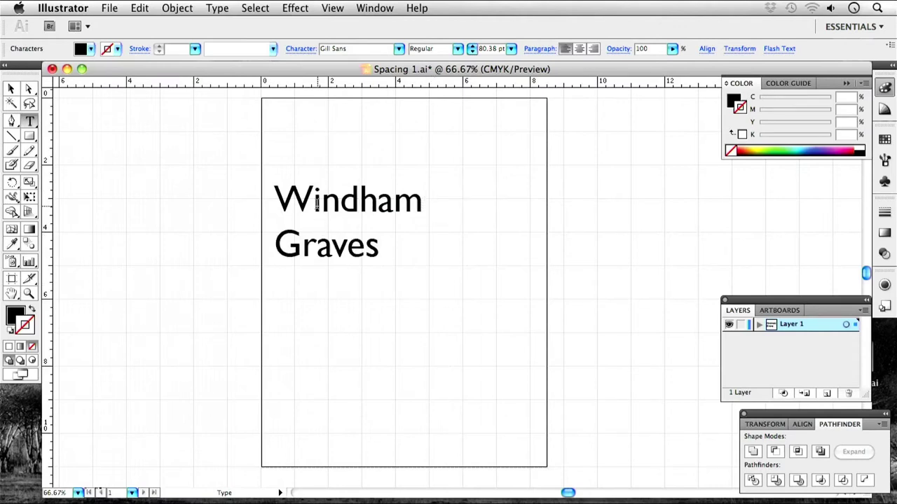
Open the Character panel from the Window > Type menu.
left_click(376, 8)
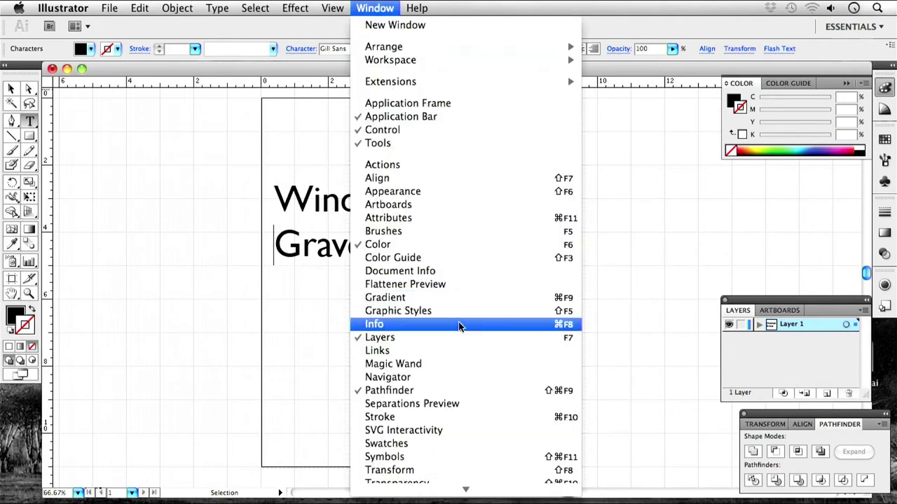
scroll(461, 328, "down", 5)
mouse_move(453, 392)
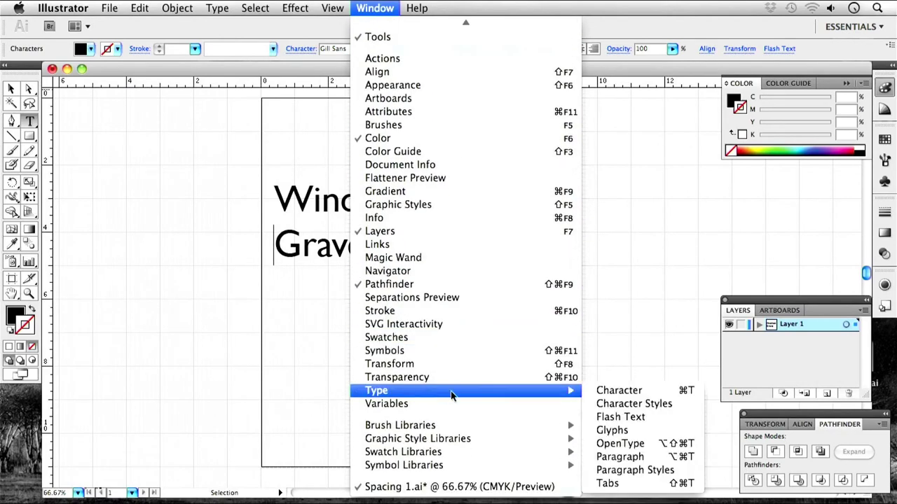
left_click(628, 391)
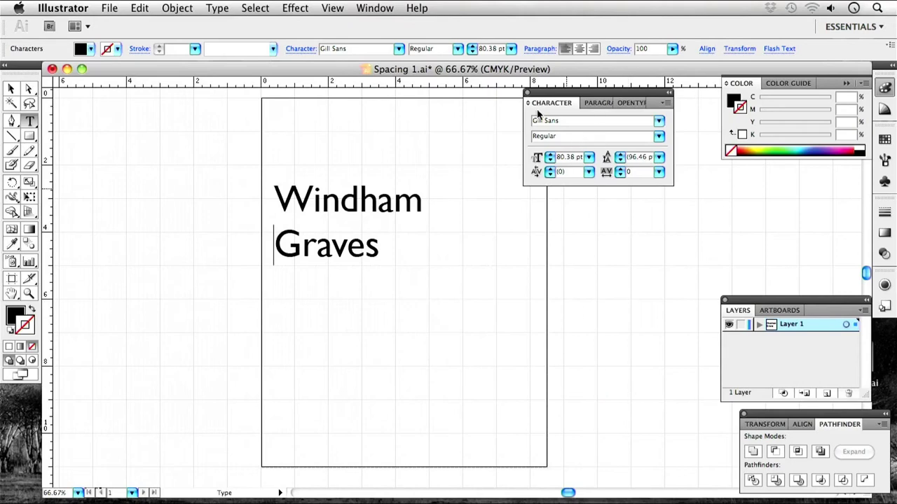
Keep Gill Sans Regular and set all the heading text to 81 pt.
left_click_drag(592, 91, 752, 189)
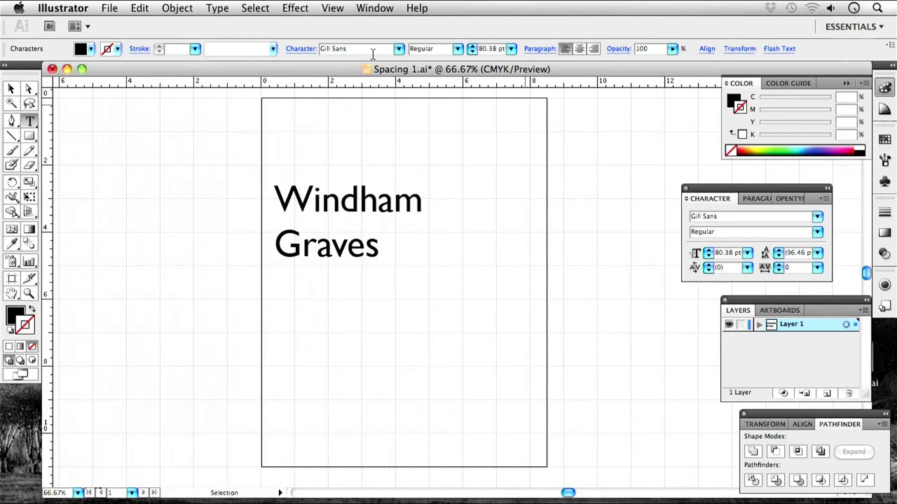
left_click(817, 232)
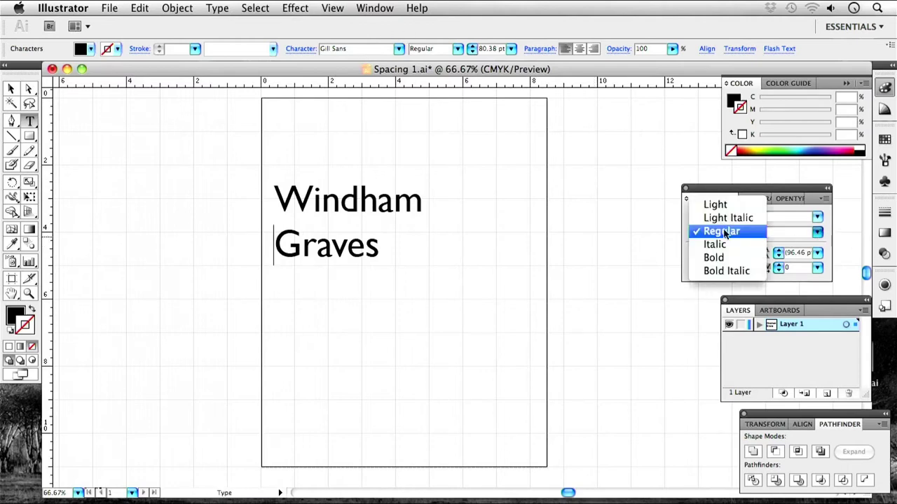
left_click(733, 234)
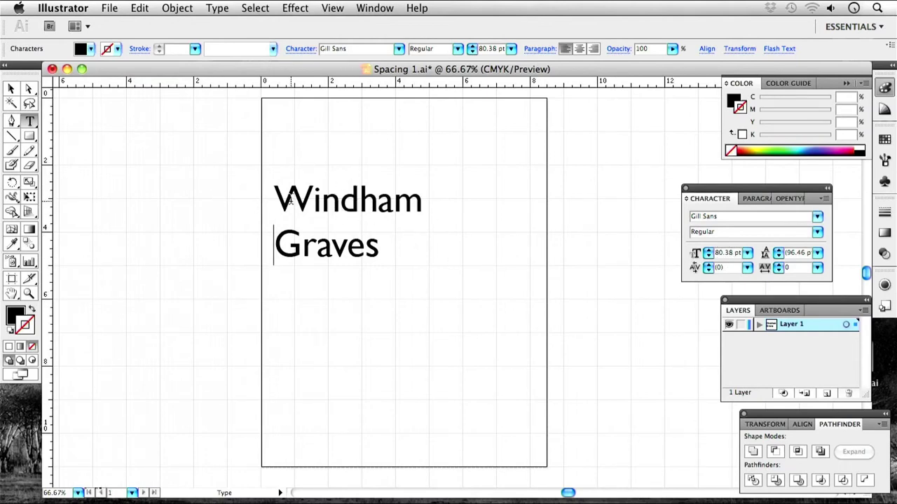
key("super+a")
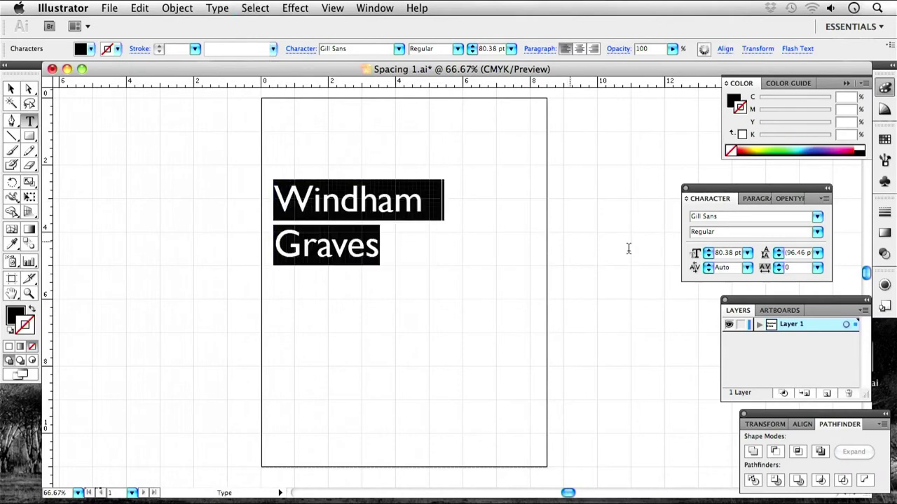
left_click(707, 251)
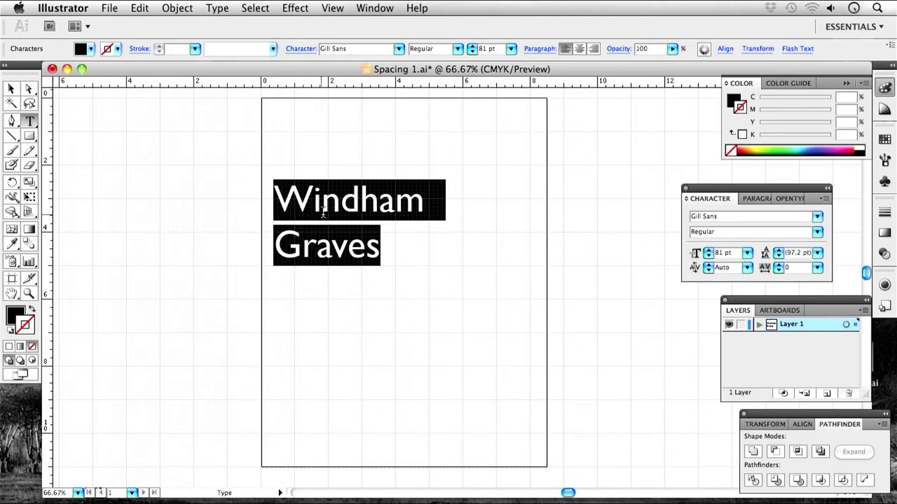
Exit text editing and select the whole heading as a text object.
key("Right")
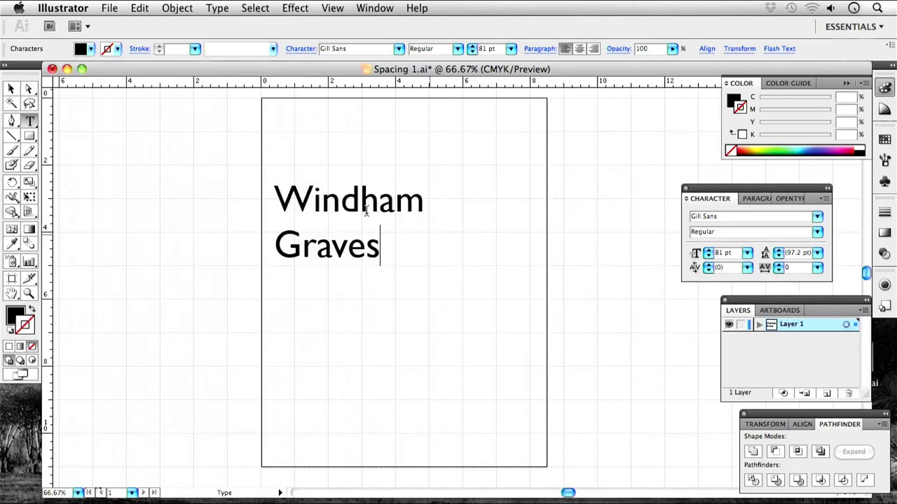
left_click(11, 135)
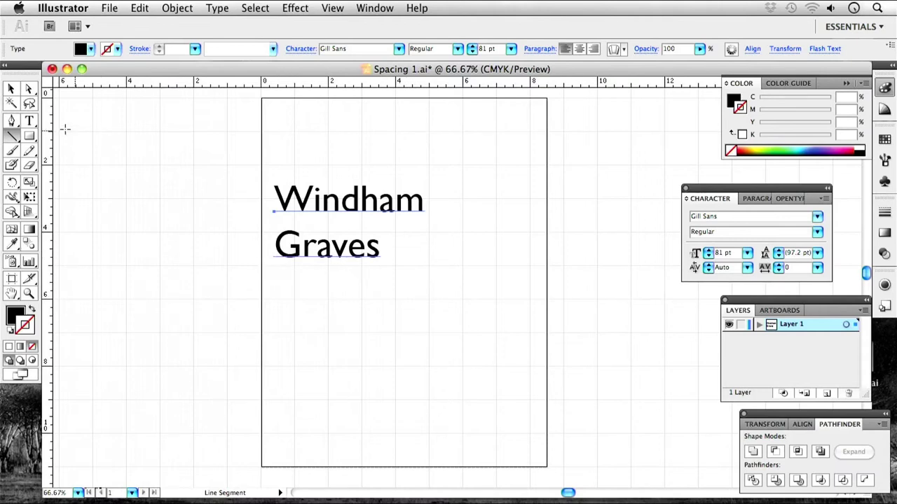
left_click(11, 89)
left_click(309, 200)
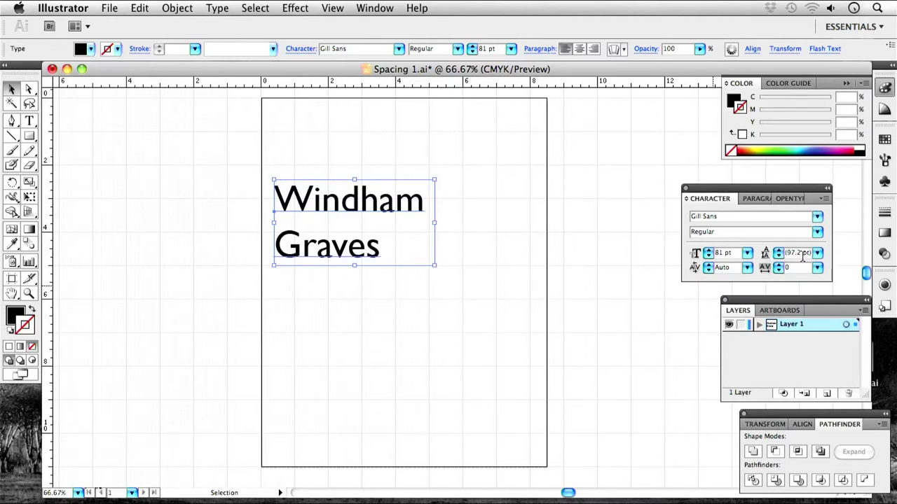
left_click(778, 257)
left_click(779, 257)
left_click(778, 256)
left_click(778, 256)
left_click(778, 256)
left_click(779, 257)
left_click(778, 256)
left_click(779, 257)
left_click(779, 257)
left_click(779, 257)
left_click(779, 256)
left_click(779, 257)
left_click(780, 257)
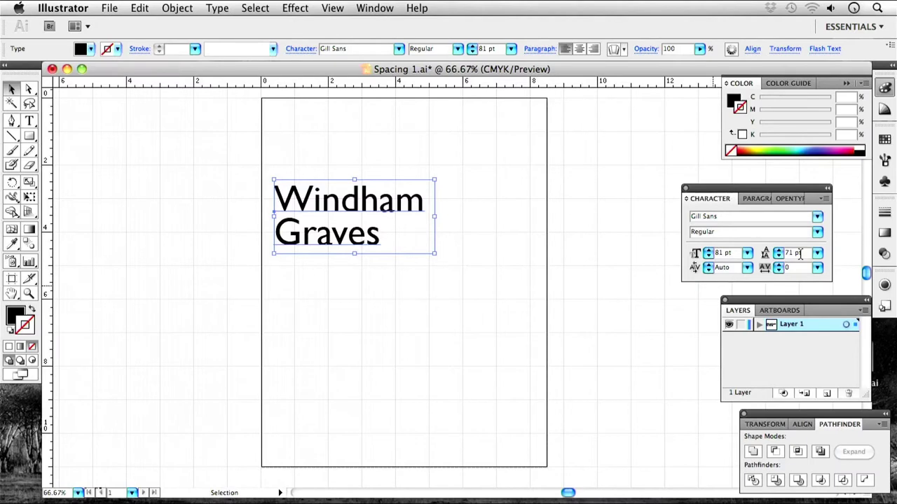
left_click(779, 250)
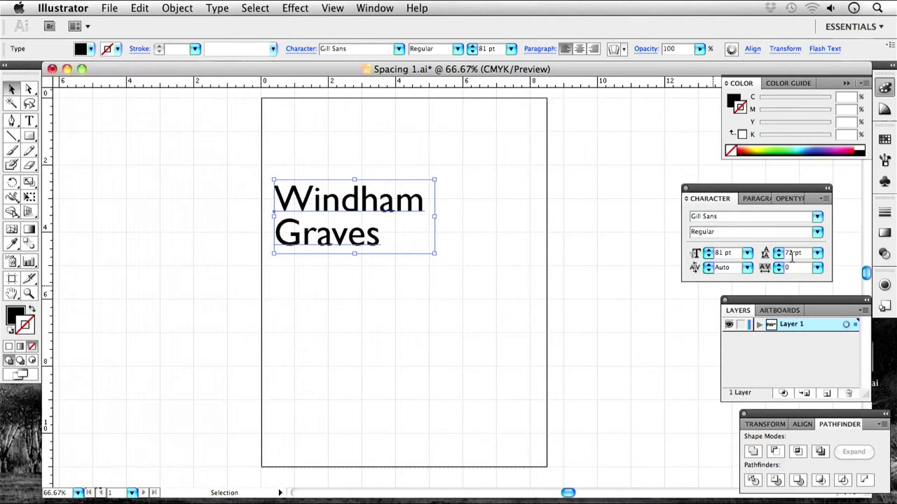
left_click_drag(391, 204, 418, 192)
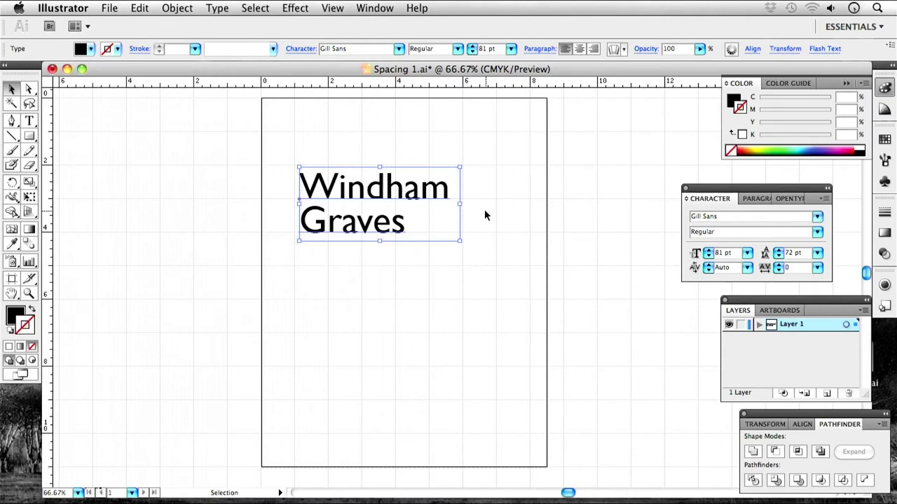
left_click_drag(356, 191, 351, 187)
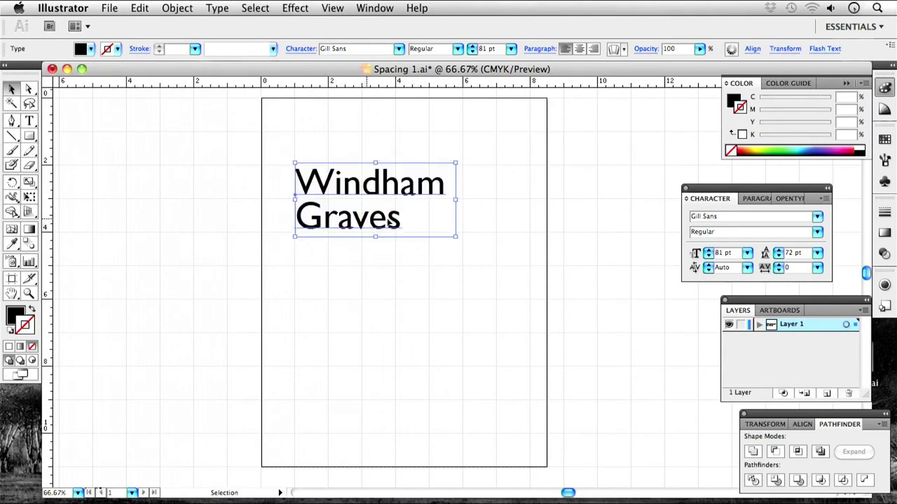
double_click(395, 215)
left_click_drag(395, 216, 295, 217)
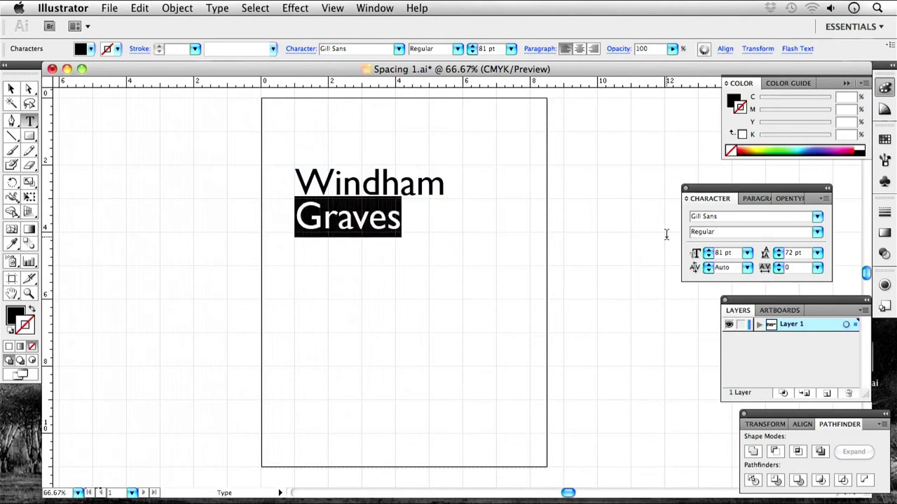
left_click(778, 251)
left_click(778, 251)
left_click(778, 251)
left_click(778, 257)
left_click(779, 256)
left_click(778, 257)
Enlarge Graves to 93 pt and give it Auto leading.
left_click(707, 250)
left_click(708, 250)
left_click(707, 250)
left_click(708, 251)
left_click(709, 250)
left_click(709, 251)
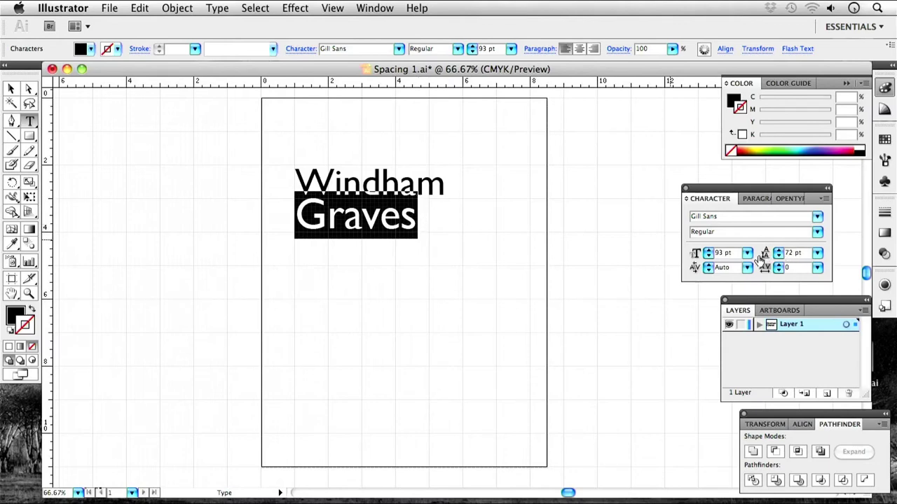
left_click(816, 253)
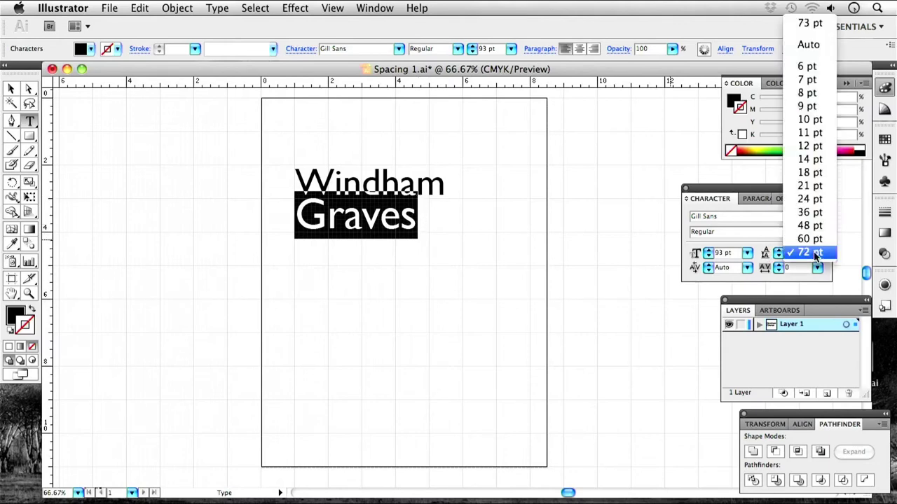
left_click(812, 45)
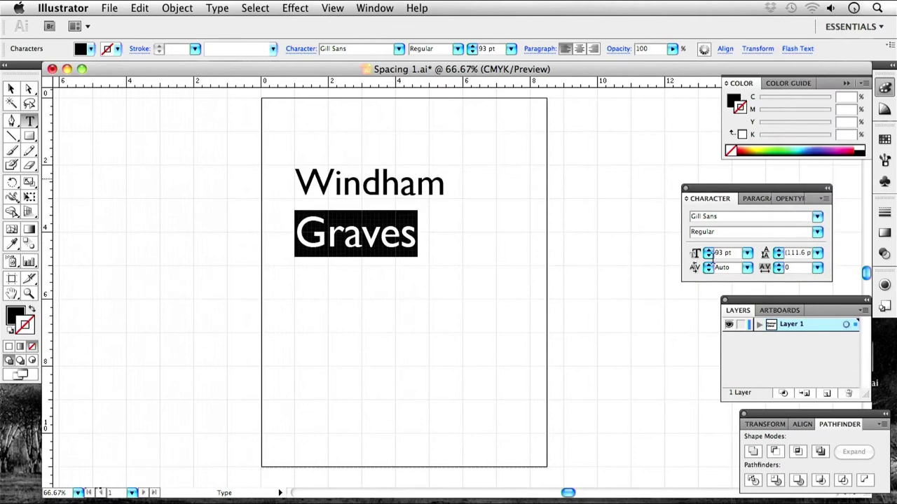
Keep enlarging Graves, settling its size at 114 pt.
left_click(708, 251)
left_click(709, 251)
left_click(708, 250)
left_click(709, 251)
left_click(708, 251)
left_click(708, 251)
left_click(709, 250)
left_click(708, 250)
left_click(708, 251)
left_click(708, 250)
left_click(708, 251)
left_click(708, 251)
left_click(709, 251)
left_click(709, 250)
left_click(708, 251)
left_click(708, 250)
left_click(709, 250)
left_click(708, 251)
left_click(709, 251)
left_click(708, 250)
left_click(709, 251)
left_click(709, 251)
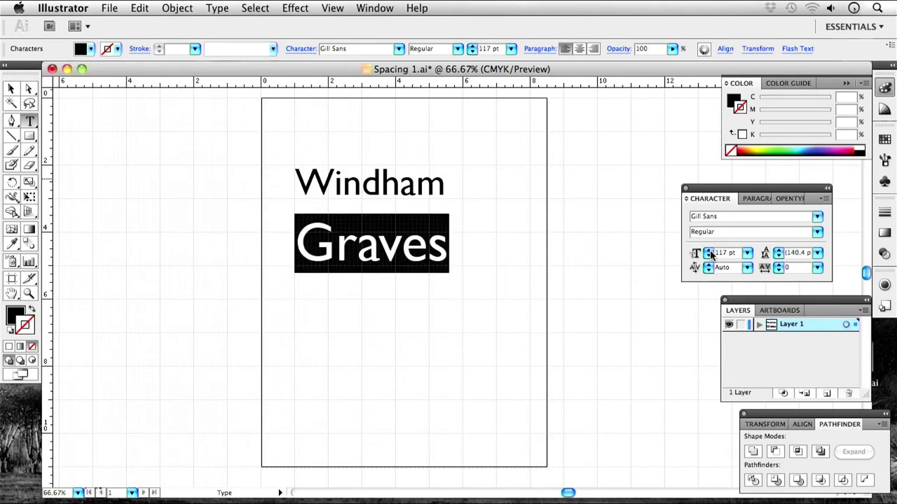
left_click(708, 255)
left_click(708, 255)
left_click(708, 256)
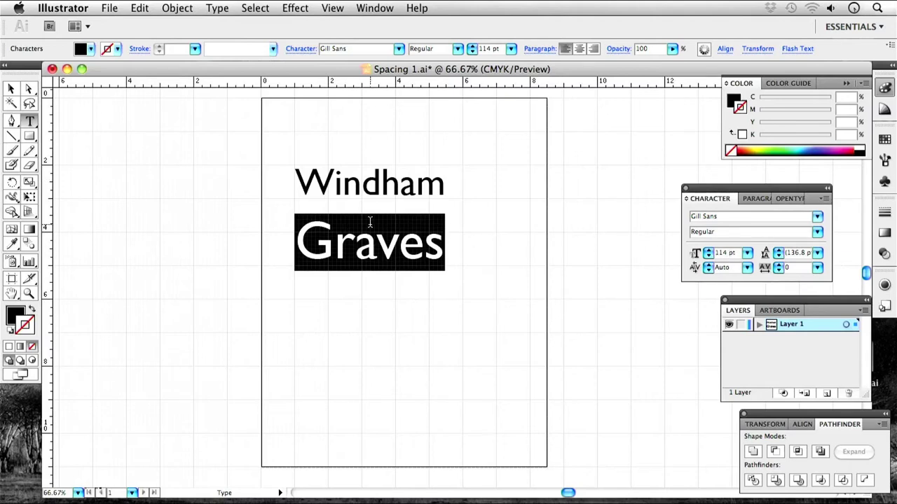
Set Graves' leading to 72 pt, raise it to 89 pt, and deselect to preview.
left_click(817, 254)
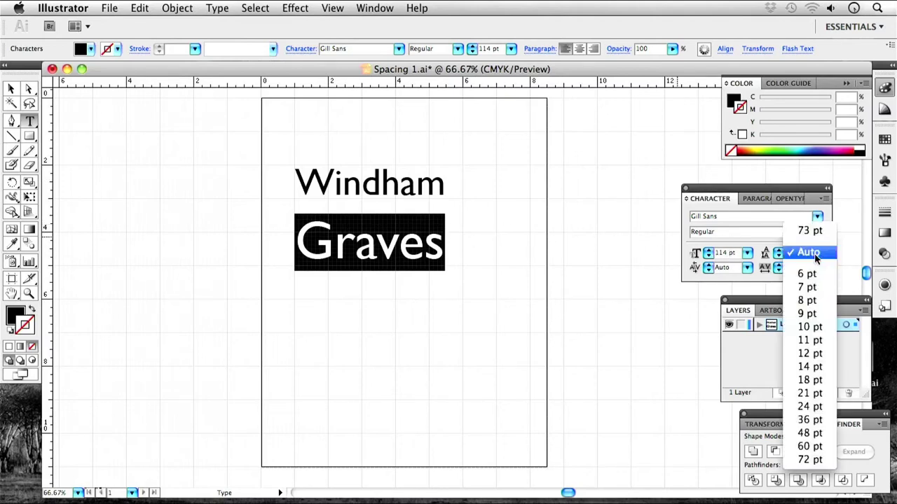
left_click(807, 459)
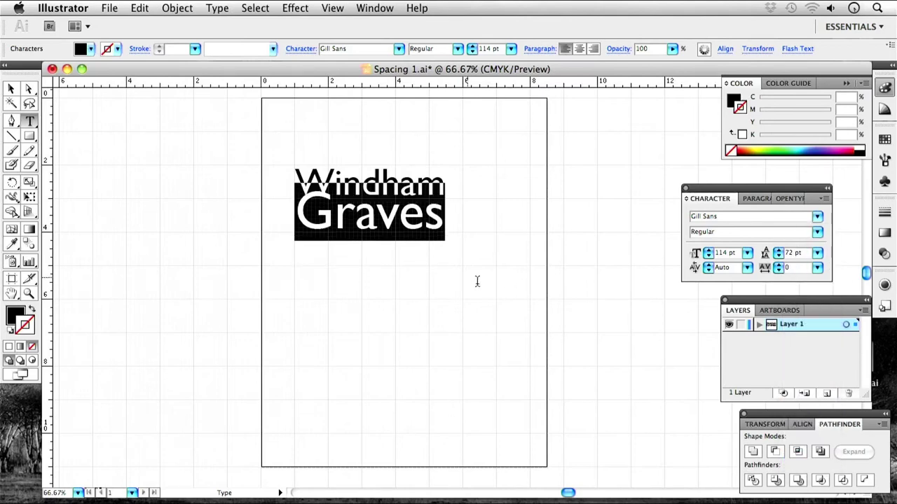
left_click(778, 252)
left_click(779, 252)
left_click(778, 253)
left_click(778, 253)
left_click(779, 252)
left_click(779, 252)
left_click(779, 252)
left_click(778, 252)
left_click(779, 253)
left_click(778, 252)
left_click(778, 253)
left_click(779, 253)
left_click(778, 252)
left_click(778, 252)
left_click(779, 252)
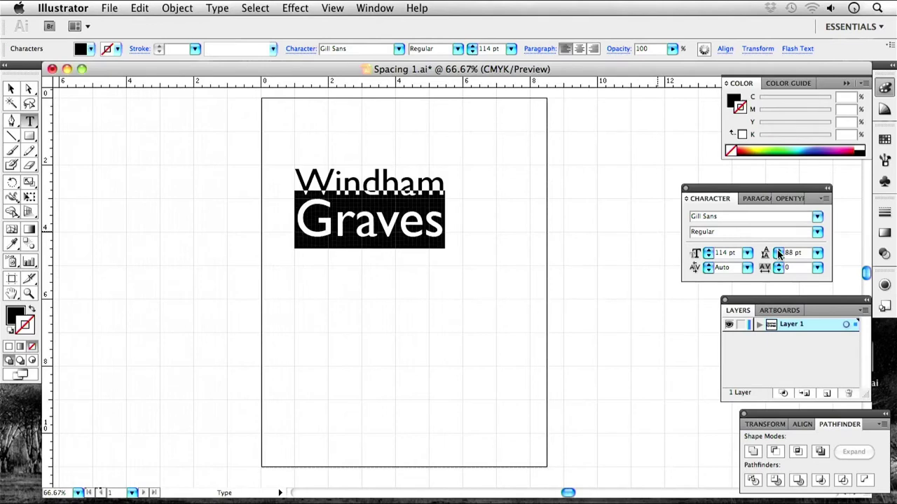
left_click(495, 187)
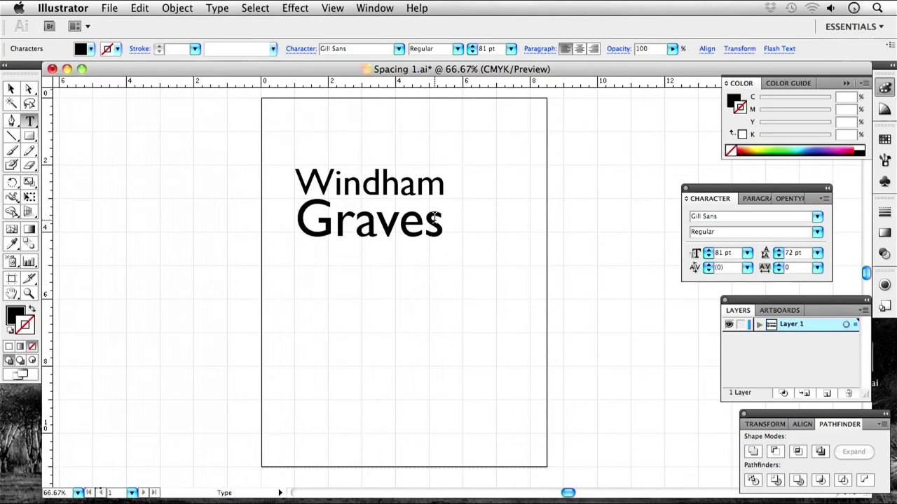
Set both heading lines to 72 pt with Auto (86.4 pt) leading, then select Graves.
left_click_drag(451, 222, 257, 164)
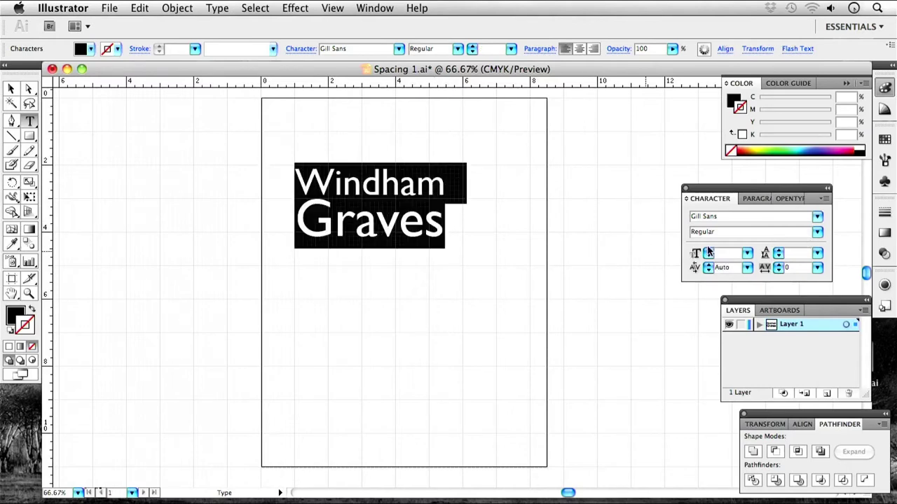
left_click(747, 253)
key("Escape")
left_click(747, 253)
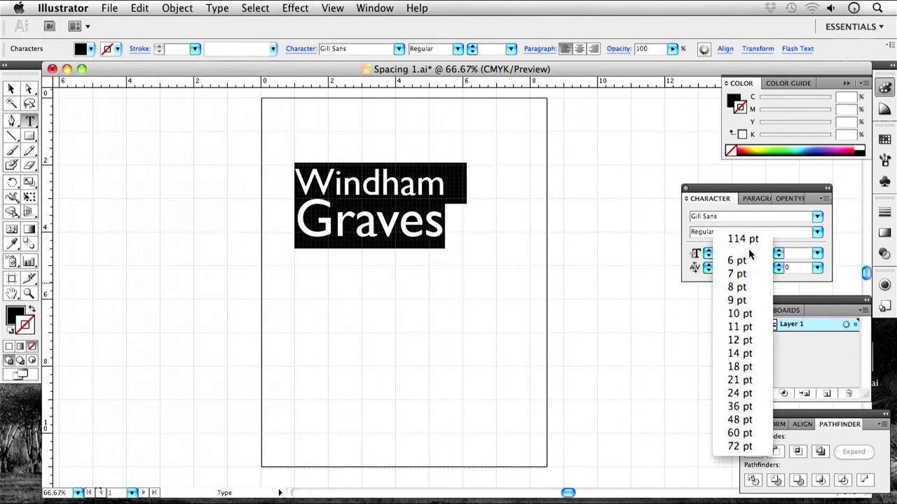
left_click(752, 448)
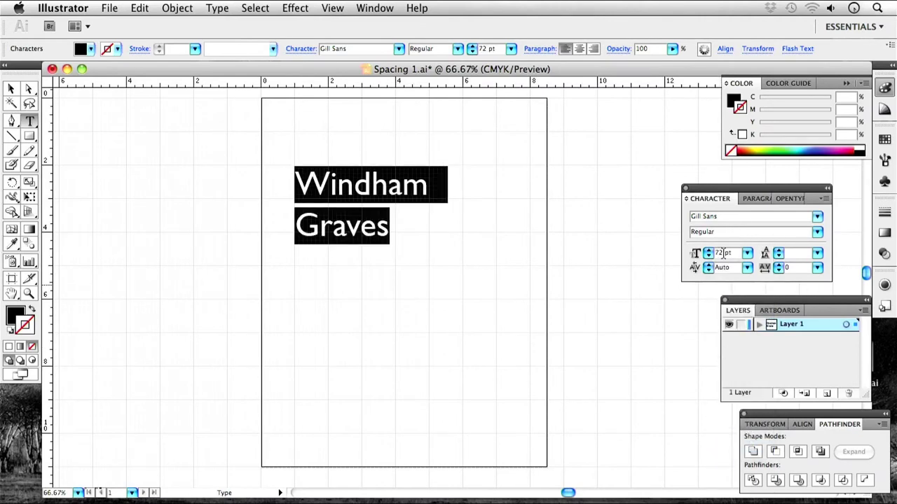
left_click(817, 253)
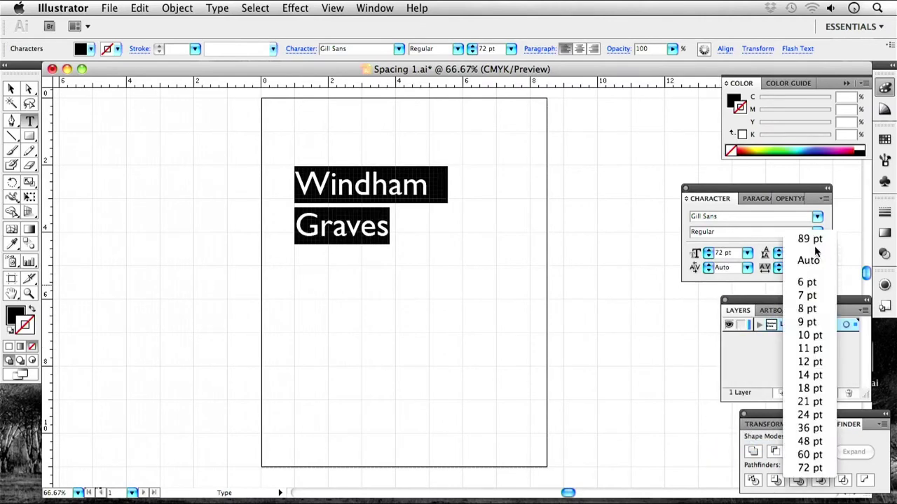
left_click(808, 260)
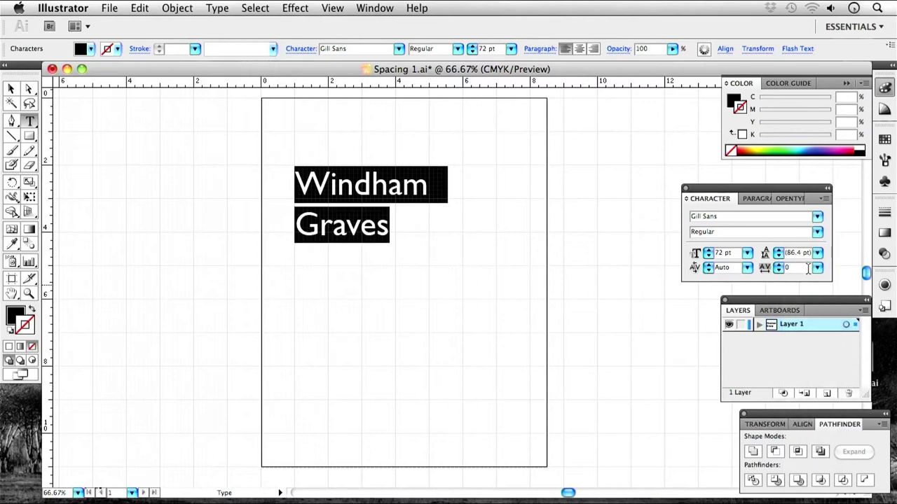
left_click(459, 214)
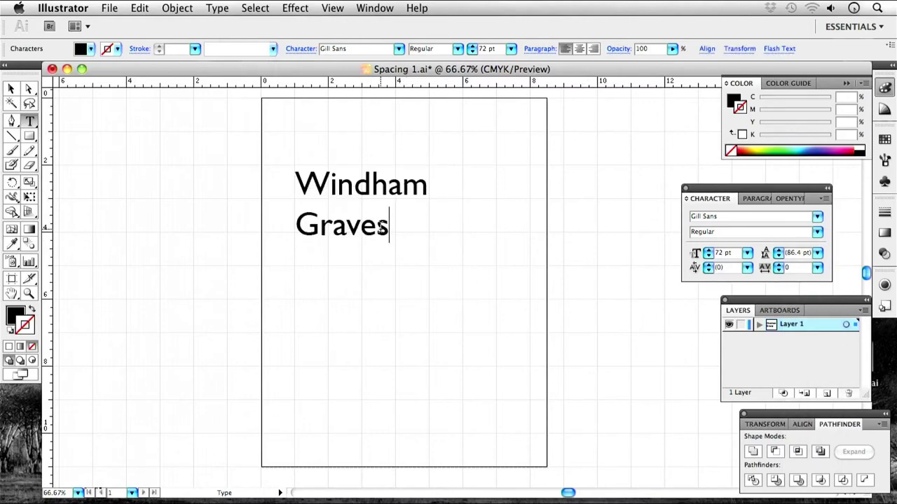
left_click_drag(390, 231, 294, 229)
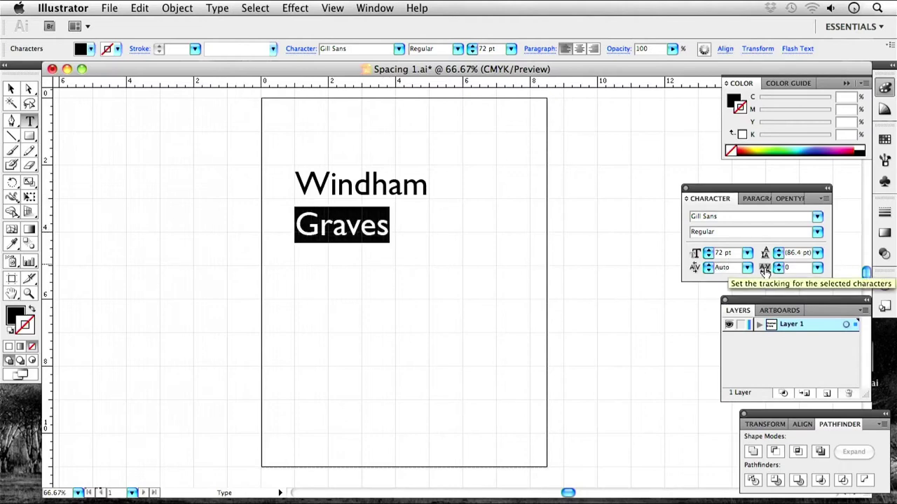
Apply the 200 tracking preset to Graves to widen its letter spacing.
left_click(817, 268)
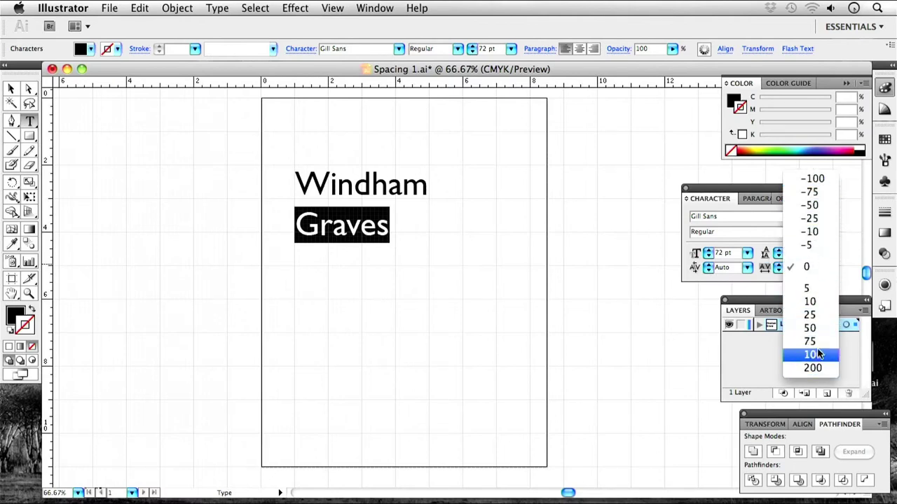
key("Escape")
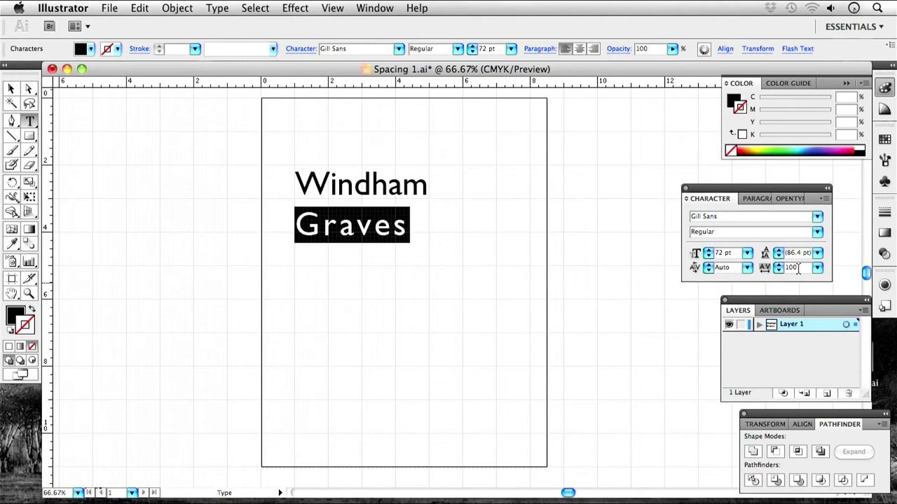
left_click(817, 268)
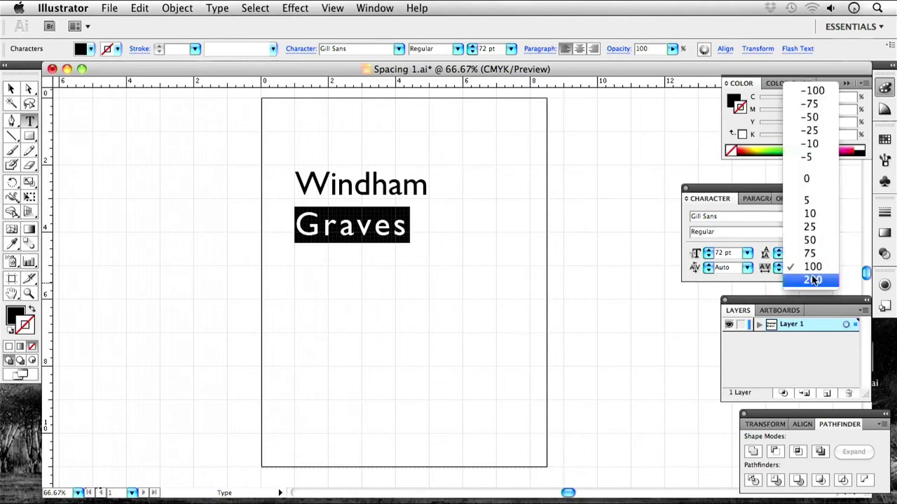
left_click(813, 280)
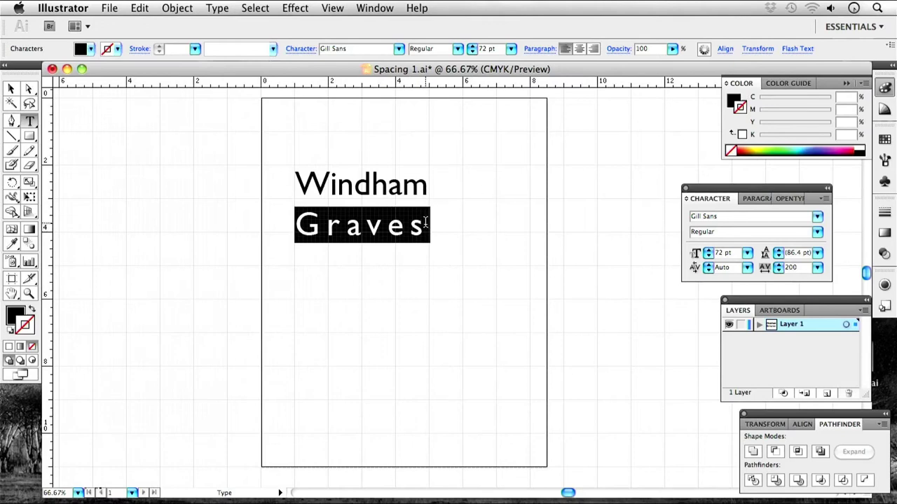
left_click(817, 268)
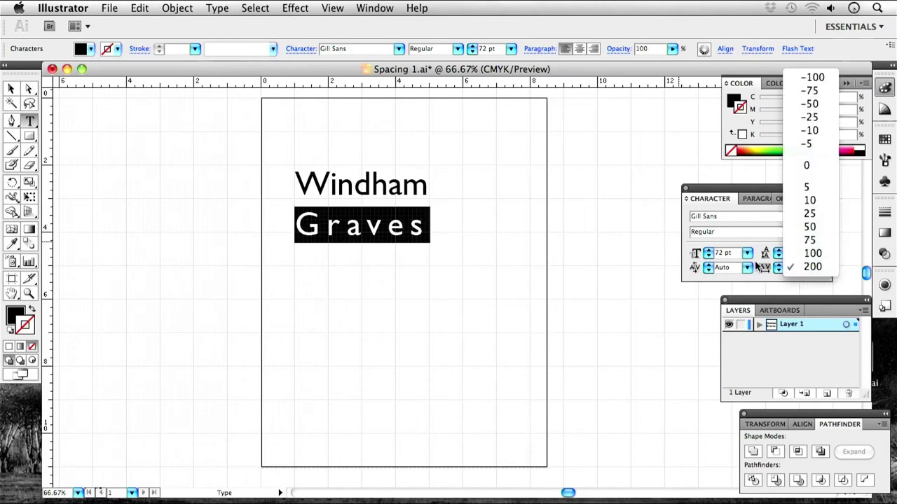
left_click(758, 269)
Type a wider tracking value for Graves, then apply a tighter one.
left_click(789, 268)
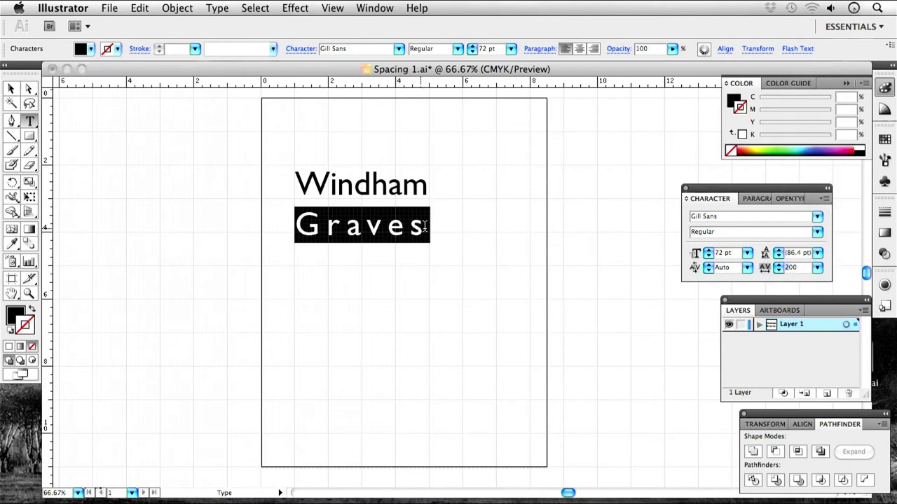
key("BackSpace")
type("50")
key("Return")
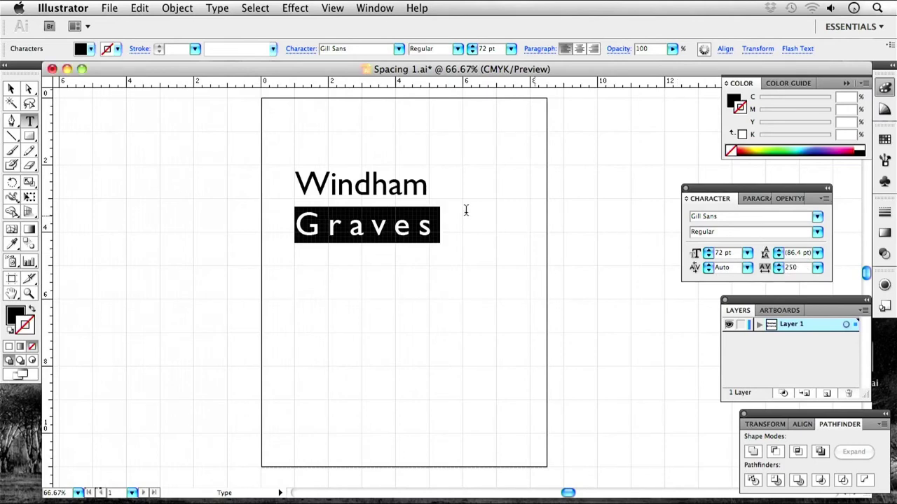
left_click(791, 267)
key("Return")
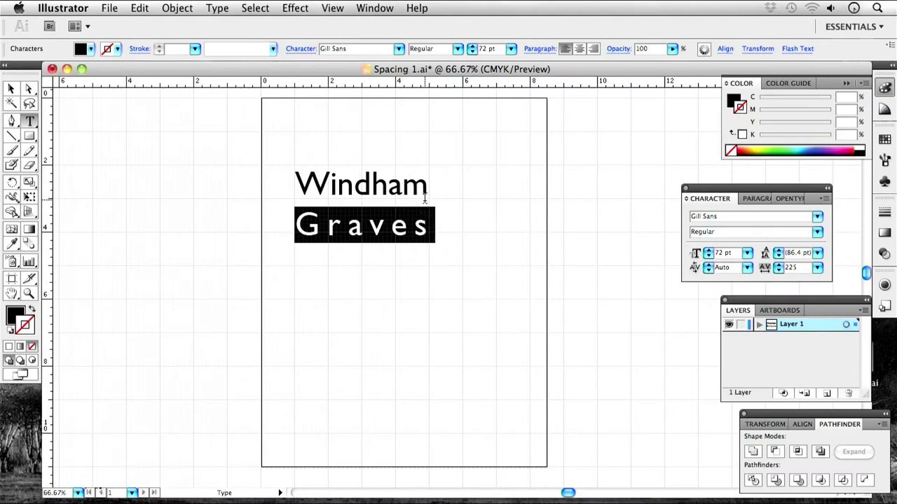
Set Graves' tracking to 230, then nudge it down to 227 to match Windham's width.
left_click(435, 242)
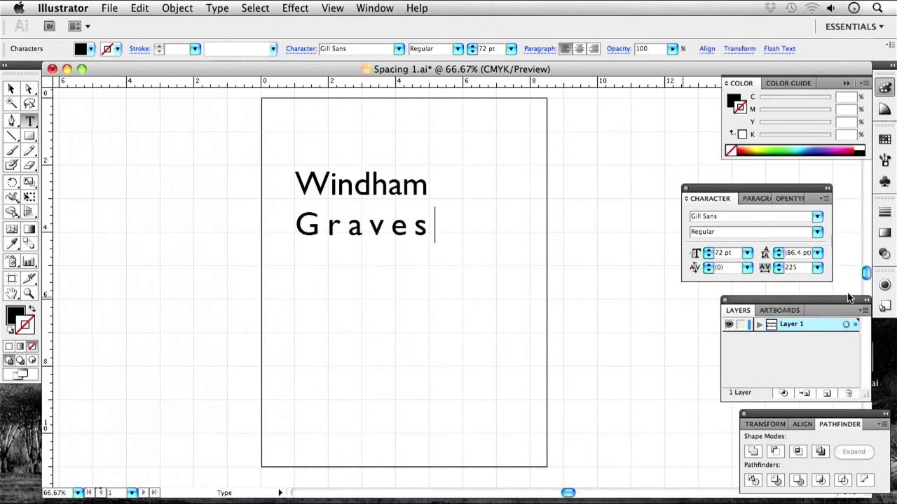
left_click_drag(431, 226, 293, 222)
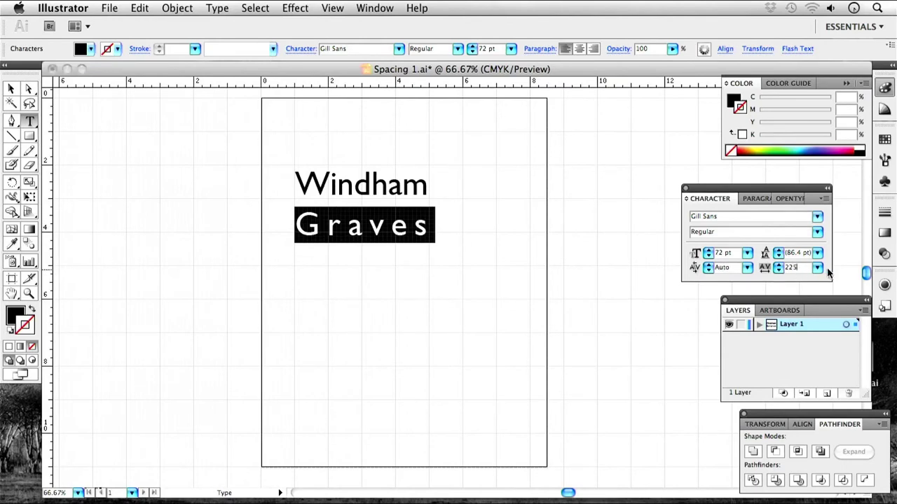
type("230")
key("Return")
left_click(486, 225)
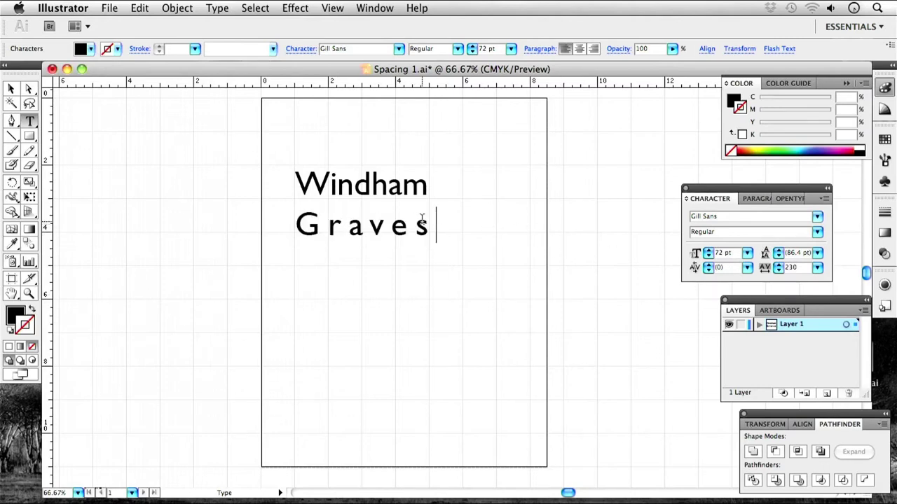
left_click_drag(429, 225, 252, 213)
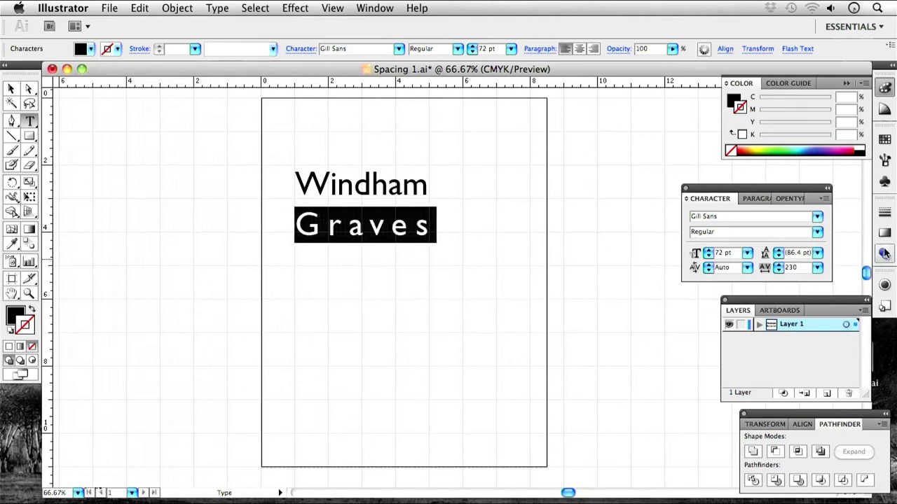
left_click(779, 271)
left_click(780, 273)
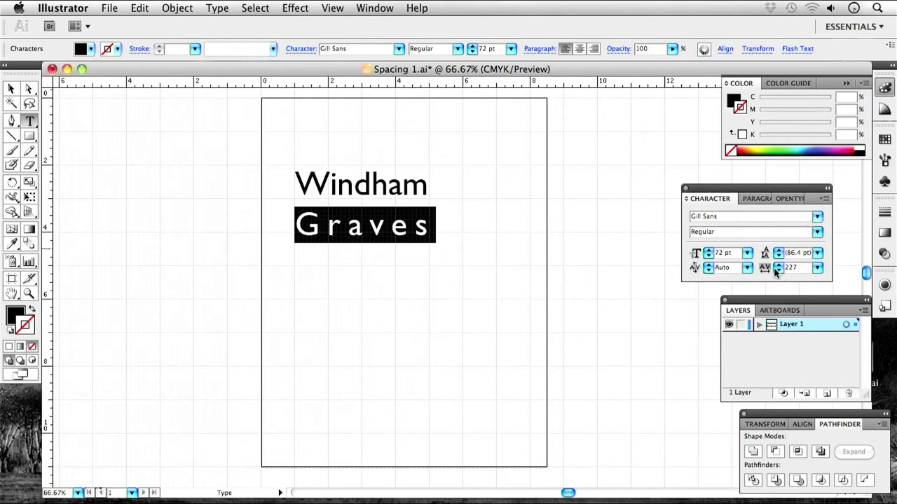
left_click(525, 198)
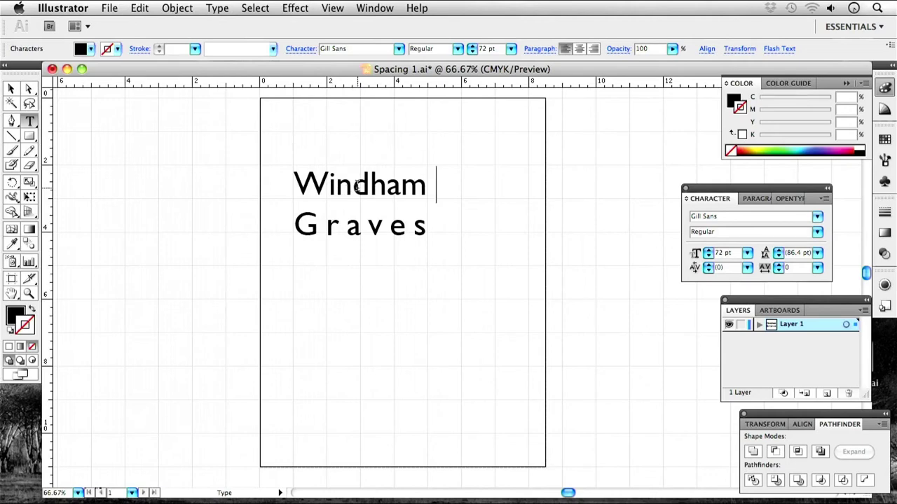
Add a text line below Graves reading 'The something fox jumps over the lazy dog'.
key("Escape")
scroll(70, 147, "right", 1)
left_click(29, 120)
left_click(296, 308)
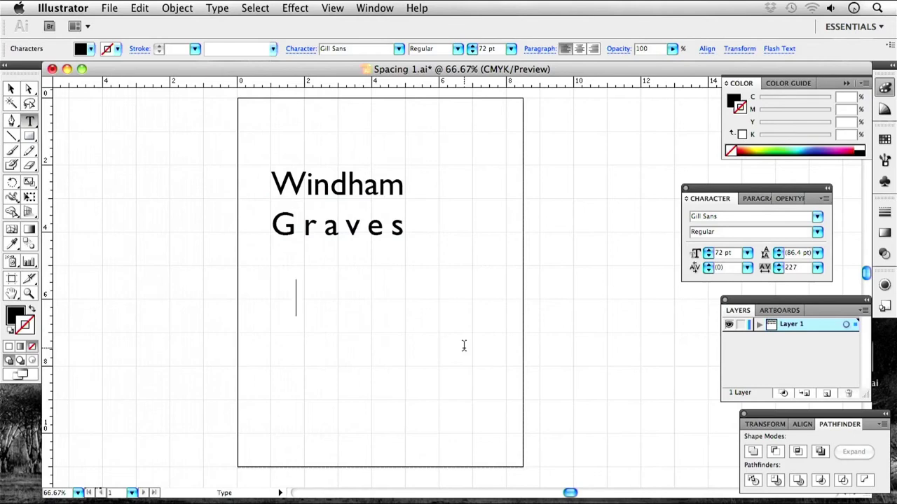
type("The la")
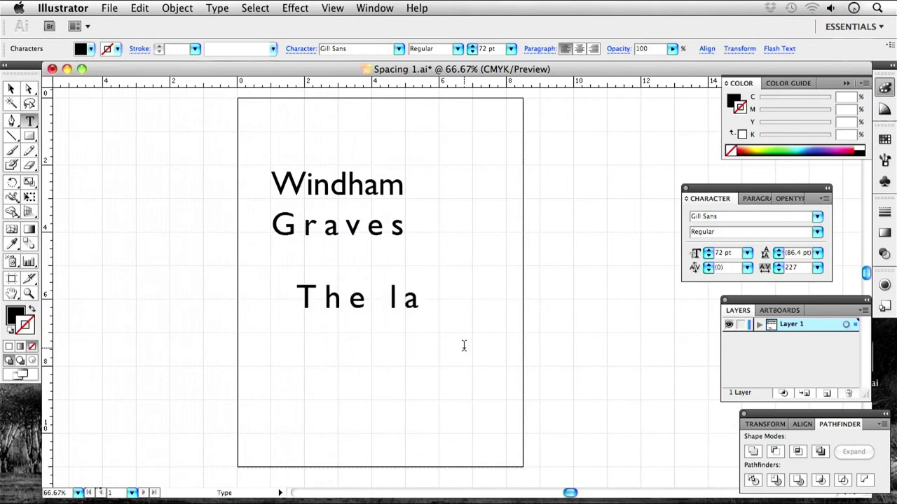
type("zy bro")
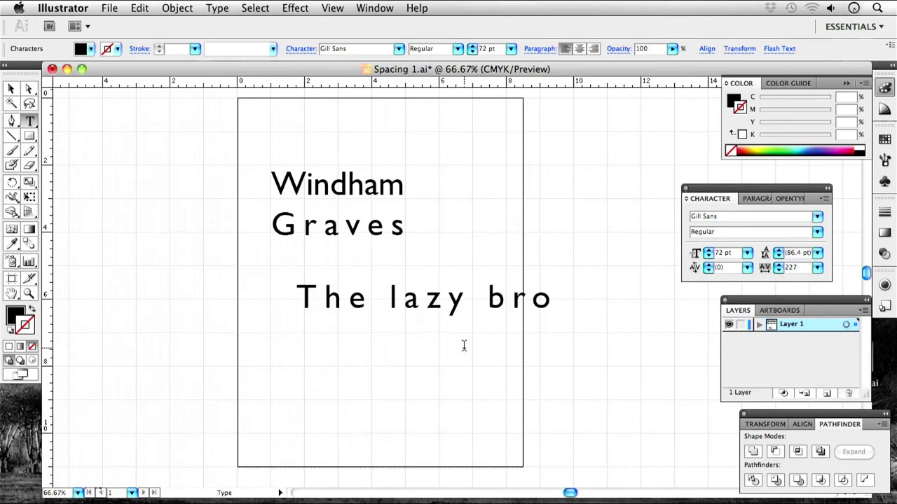
type("wn fox")
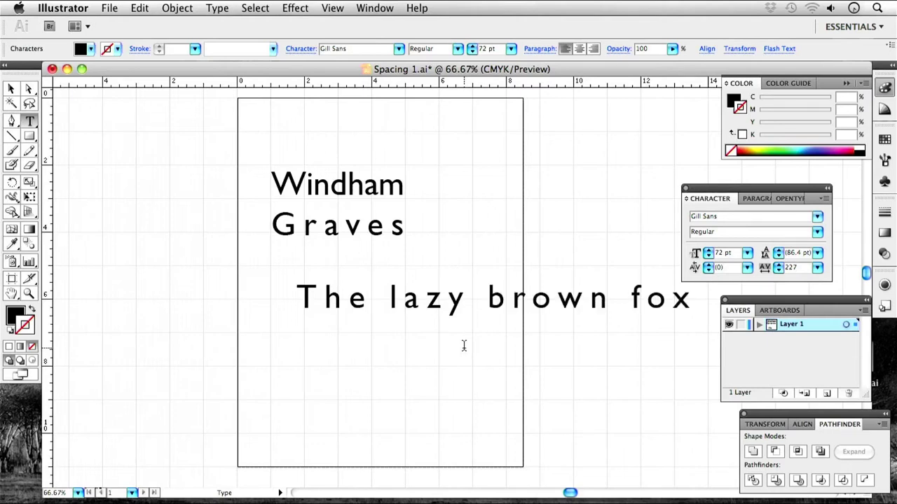
key("BackSpace")
key("BackSpace")
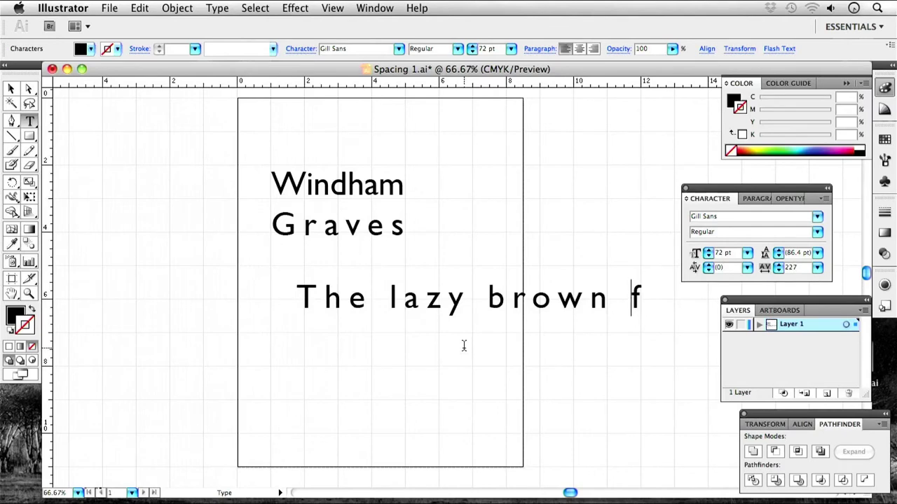
key("BackSpace")
key("BackSpace")
key("BackSpace")
key("BackSpace")
key("BackSpace")
key("BackSpace")
key("BackSpace")
key("BackSpace")
key("BackSpace")
key("BackSpace")
key("BackSpace")
key("BackSpace")
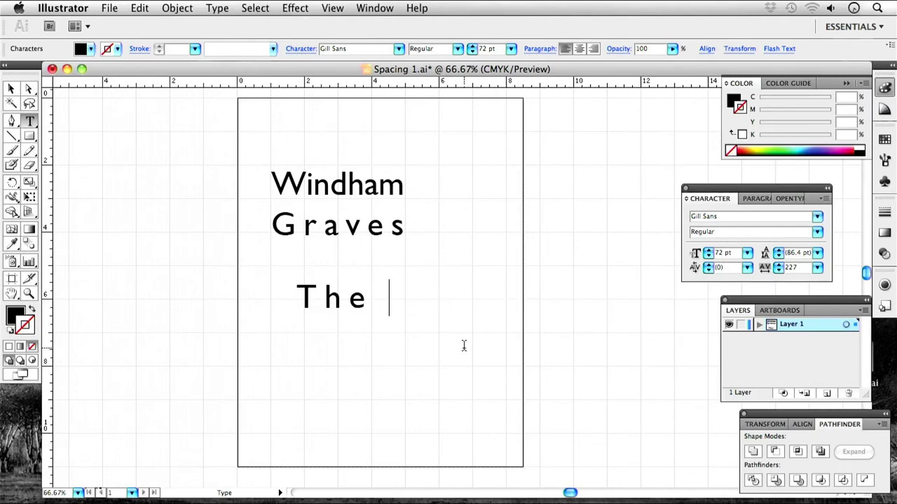
type("something fo")
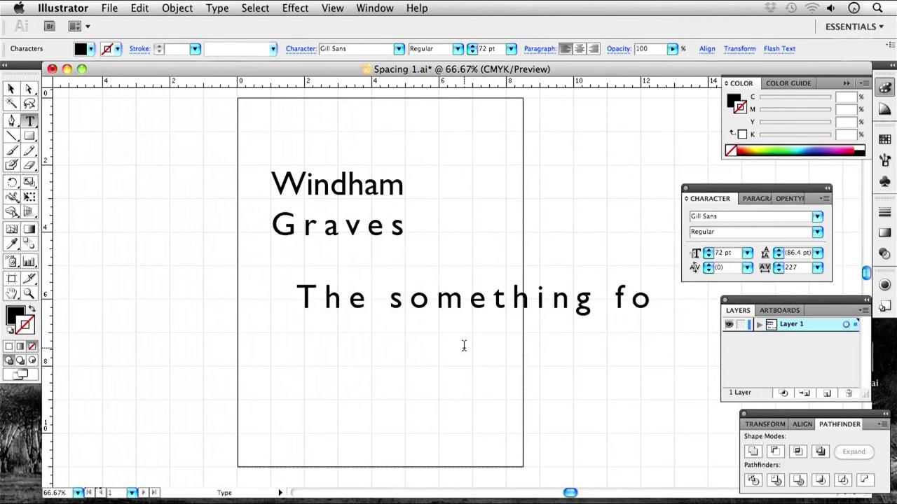
type("x jumps")
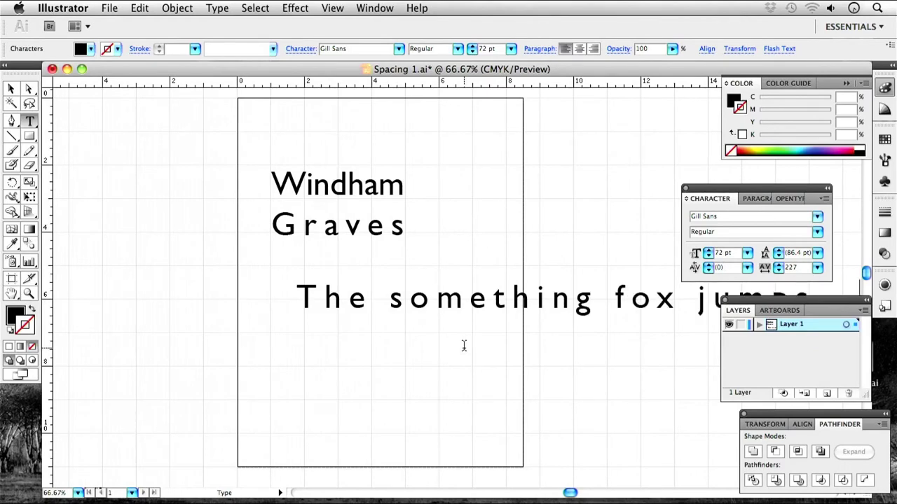
type(" over the lazy do")
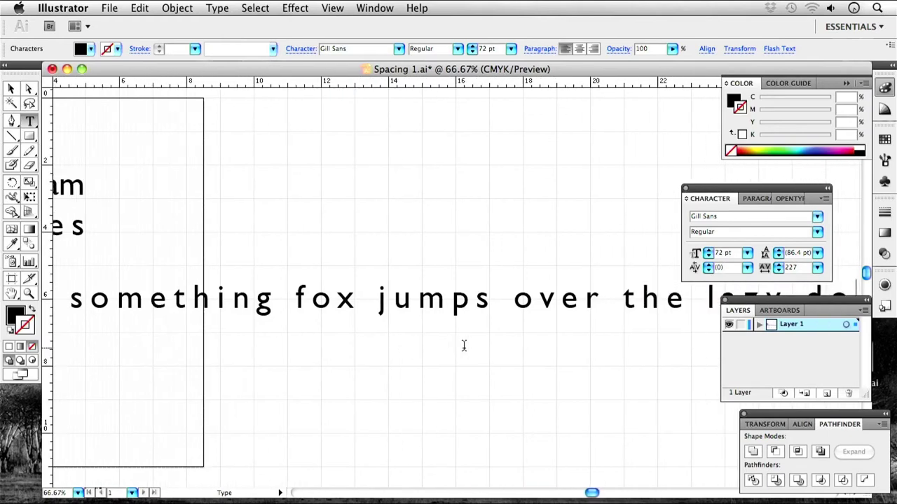
type("g")
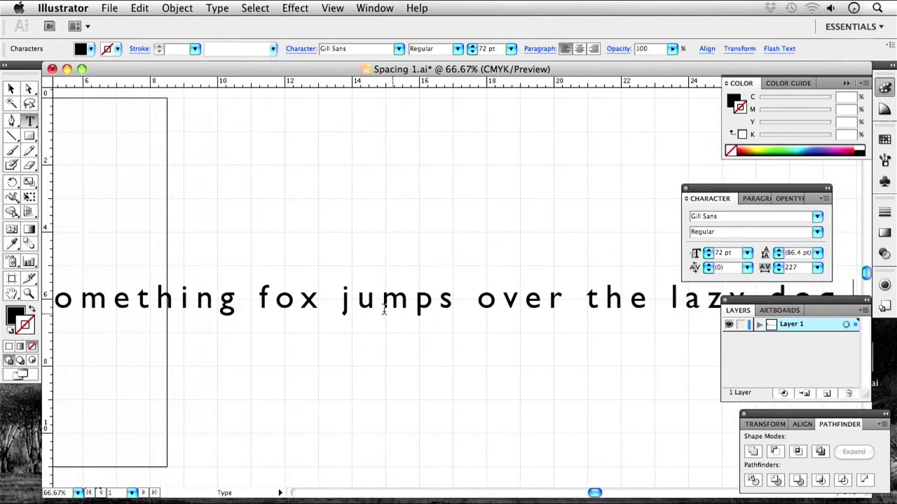
Reset the new sentence's tracking to 0, exit text editing and zoom out to view it.
key("super+a")
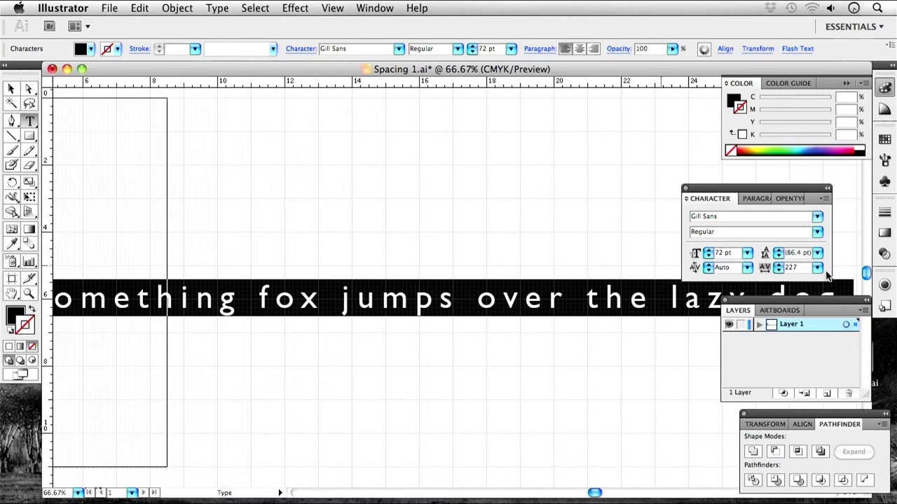
left_click(817, 267)
left_click(809, 276)
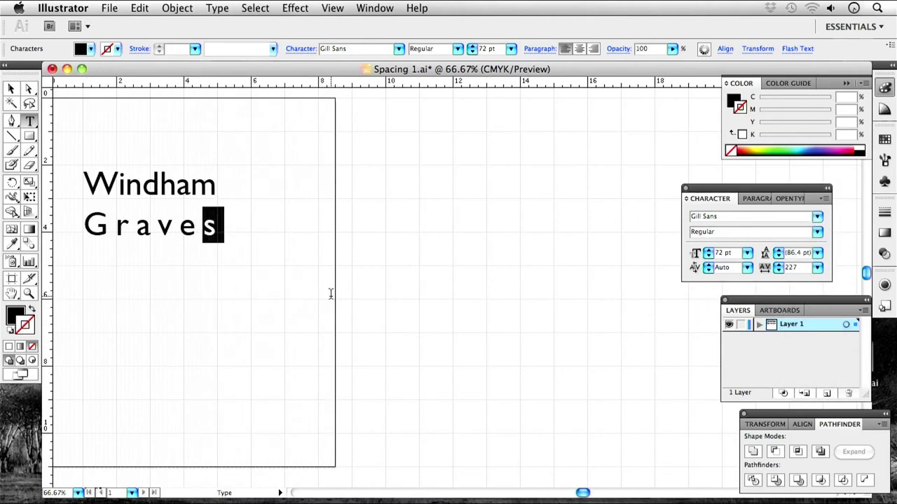
key("Right")
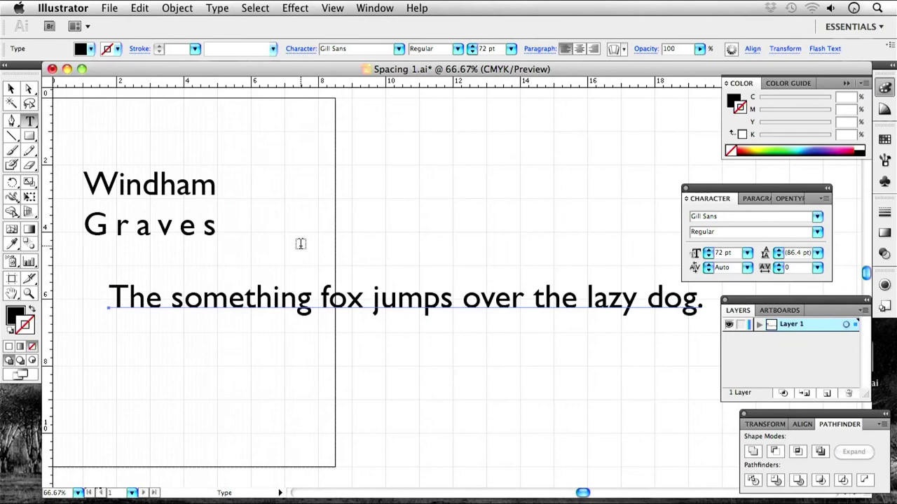
left_click(302, 242)
key("Escape")
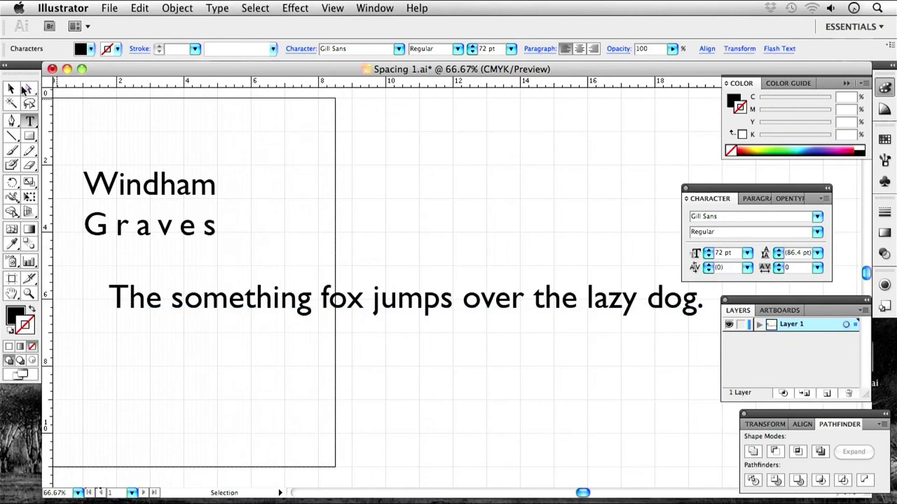
left_click_drag(328, 333, 307, 275)
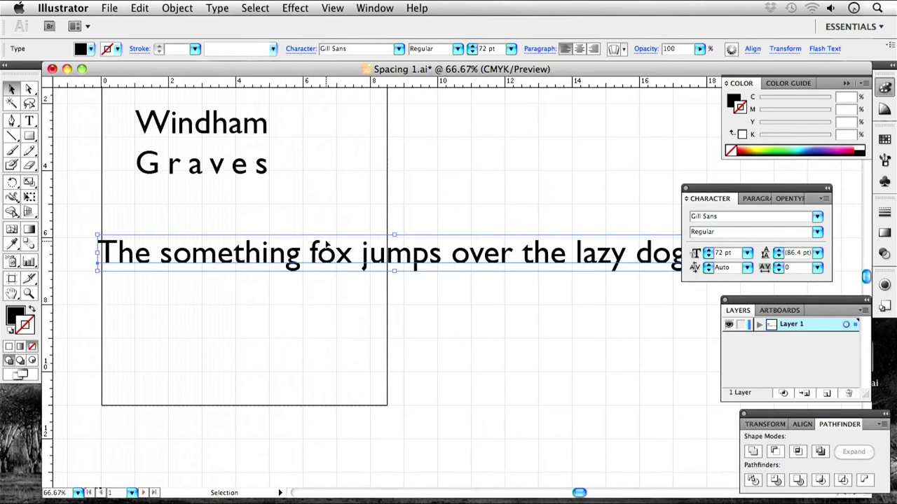
key("super+minus")
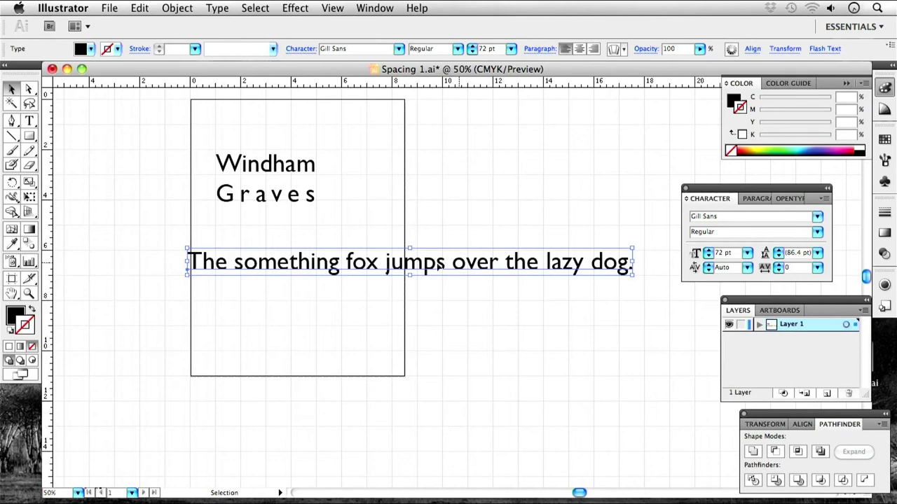
Wrap the words 'something' and 'fox' in parentheses.
double_click(189, 261)
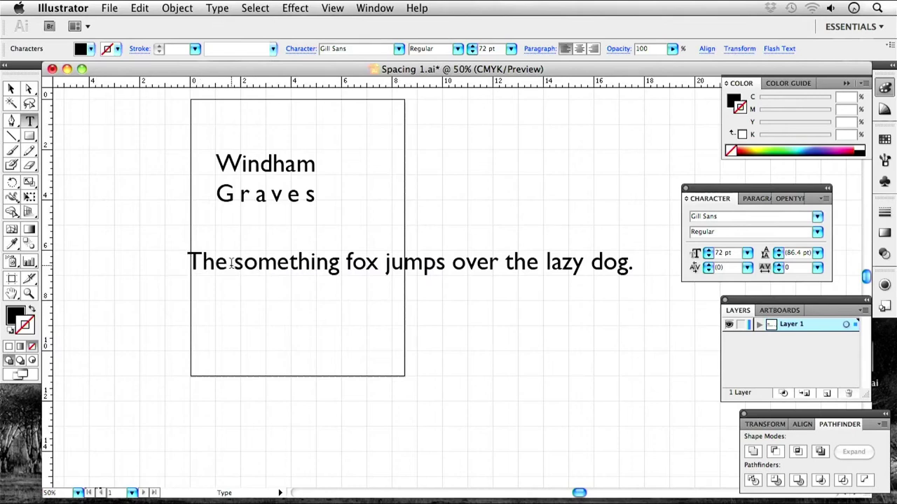
left_click(233, 264)
type("(")
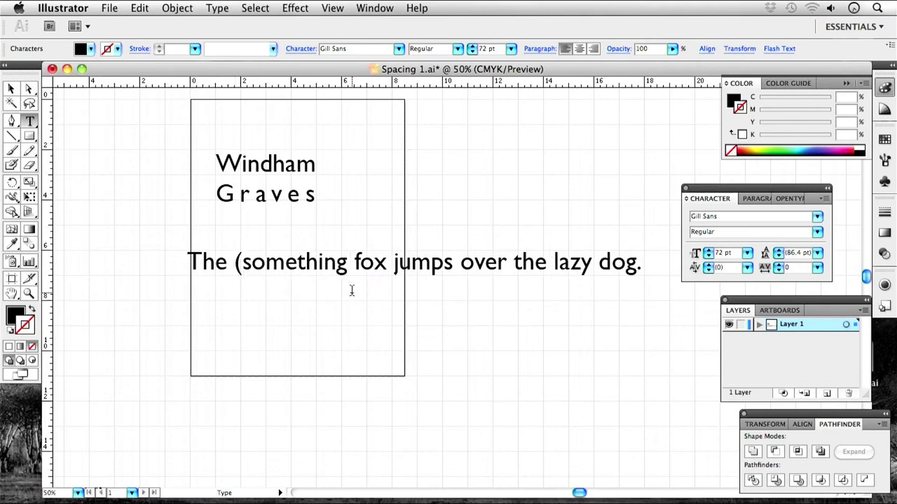
left_click(348, 263)
type(")")
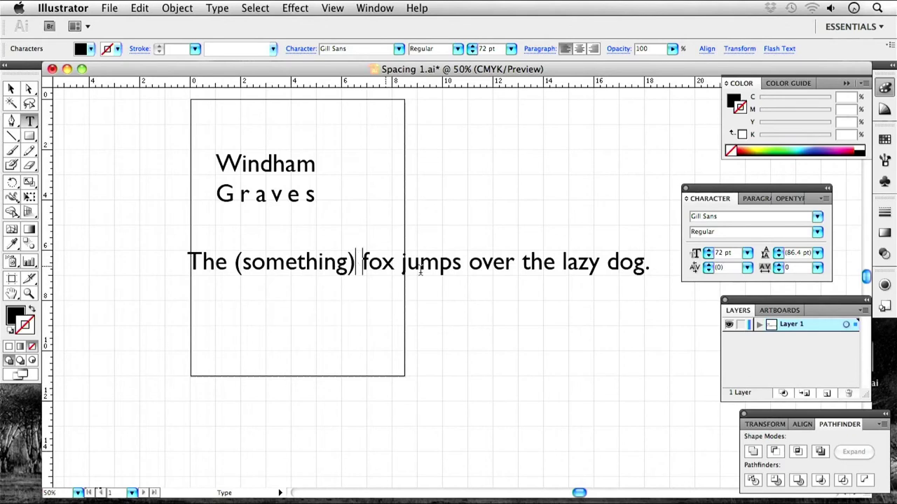
key("Right")
type("(")
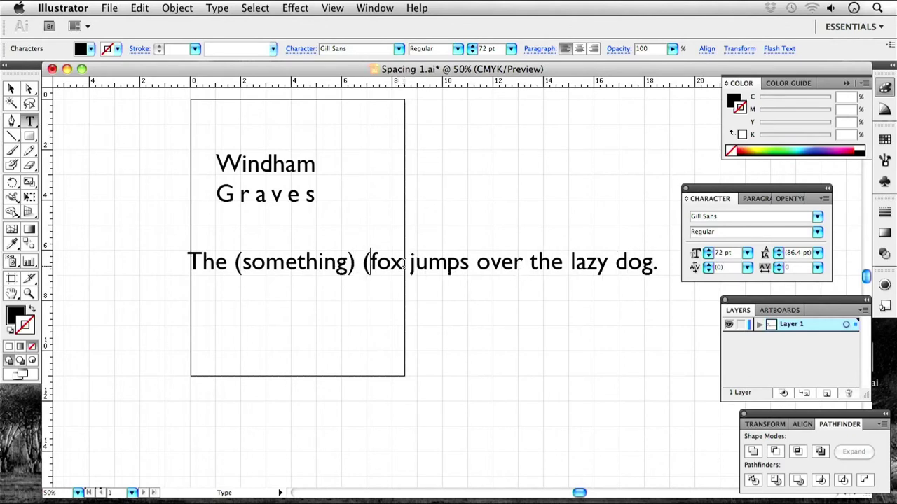
left_click(404, 261)
type(")")
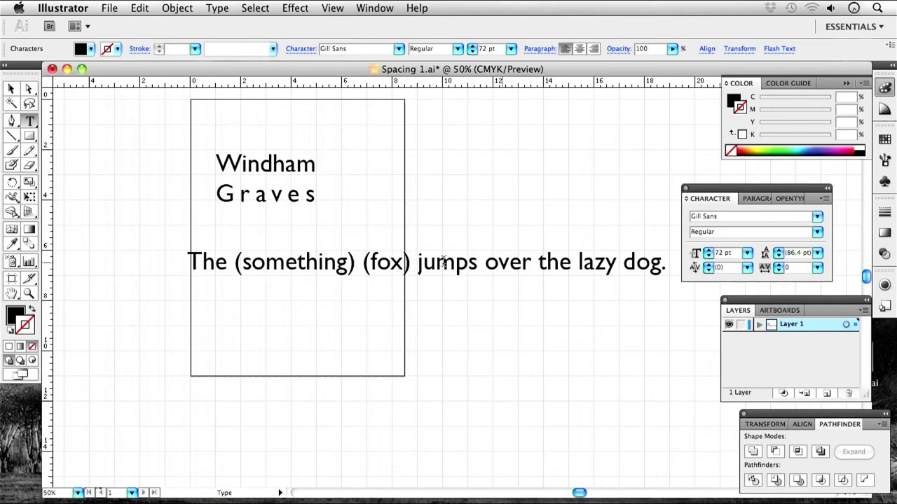
Enclose the whole sentence in parentheses, delete a selected stray portion, and exit editing.
key("Up")
type("(")
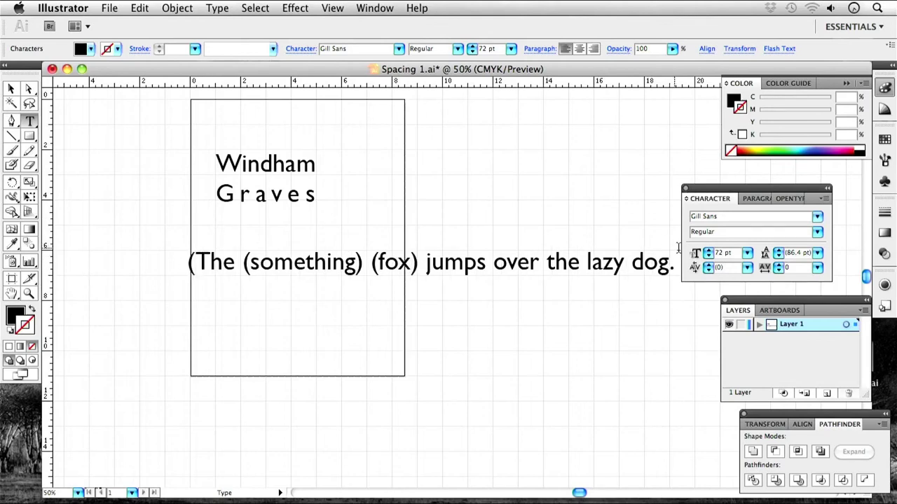
left_click(676, 261)
type(")")
left_click_drag(531, 264, 399, 309)
key("BackSpace")
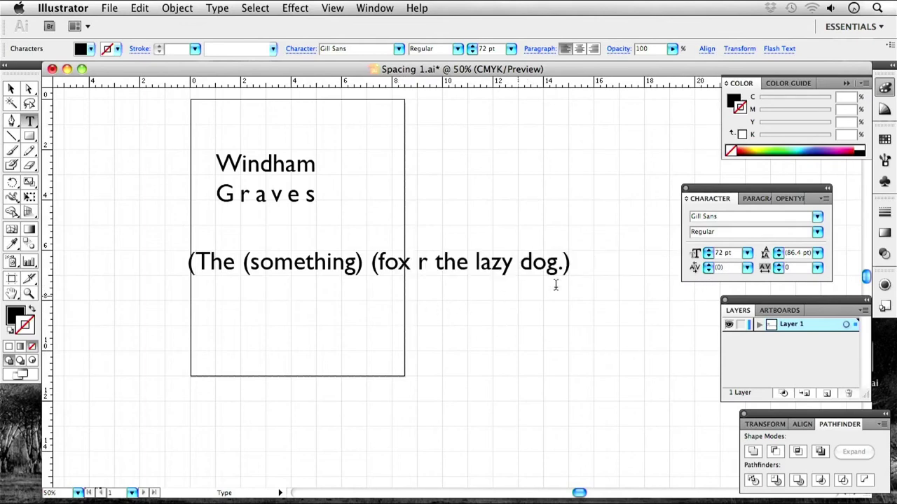
left_click(506, 317)
left_click(14, 93)
left_click_drag(584, 213, 455, 220)
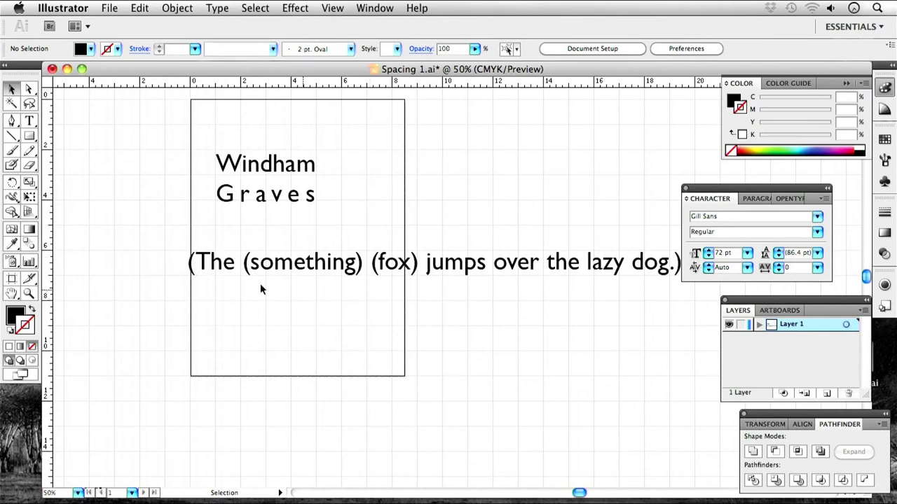
Remove the opening parenthesis, lowercase the first word to 'the', and drop the final period and parenthesis.
double_click(210, 262)
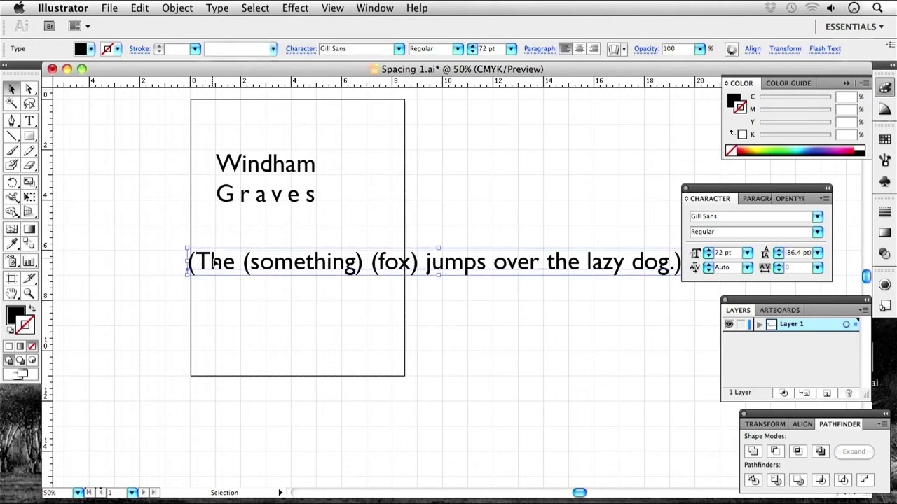
key("BackSpace")
key("BackSpace")
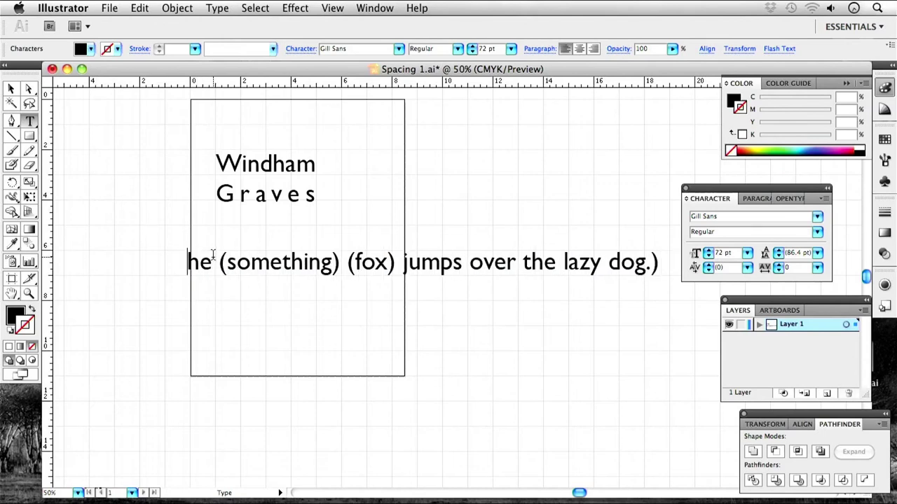
type("t")
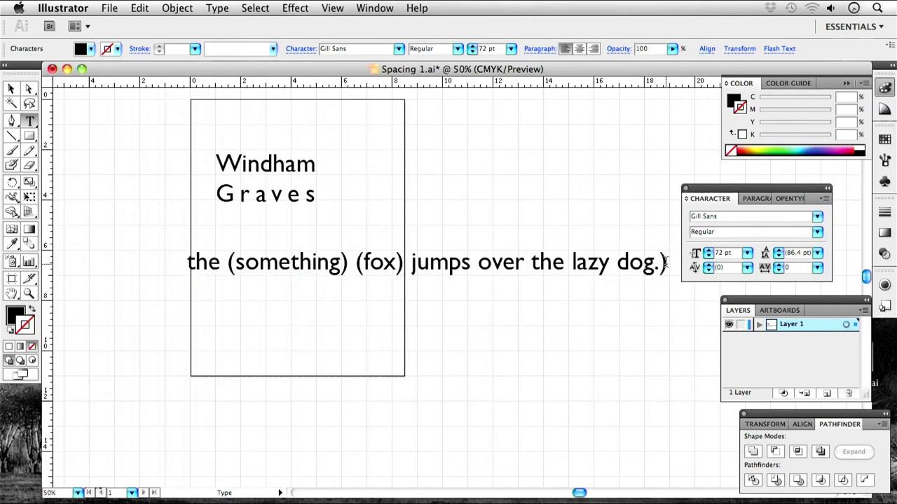
left_click(665, 262)
key("BackSpace")
key("BackSpace")
Delete the parentheses around 'something' and 'fox', then select the line as an object.
left_click_drag(661, 262, 234, 243)
left_click(236, 262)
key("BackSpace")
left_click(344, 263)
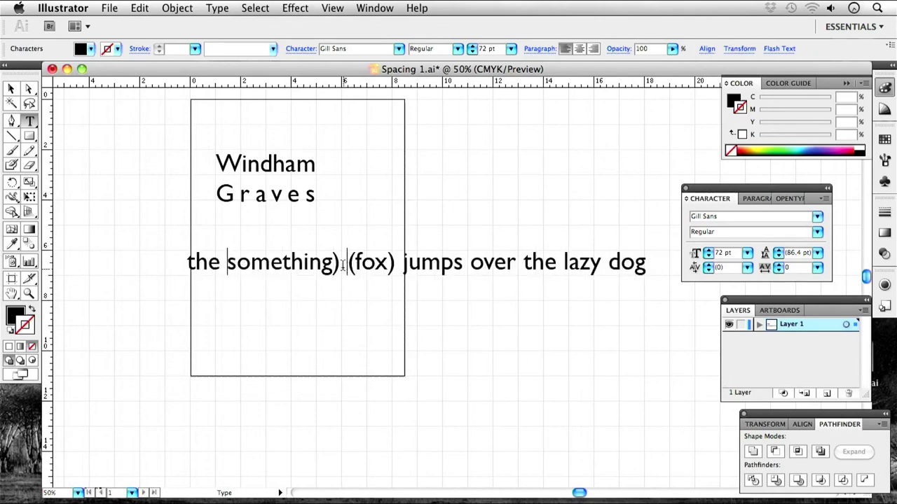
key("BackSpace")
left_click(350, 264)
key("BackSpace")
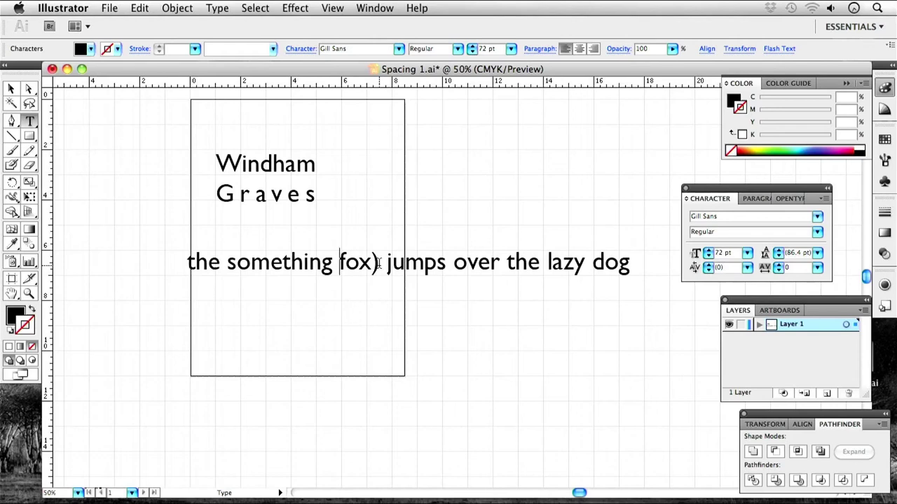
left_click(384, 264)
key("BackSpace")
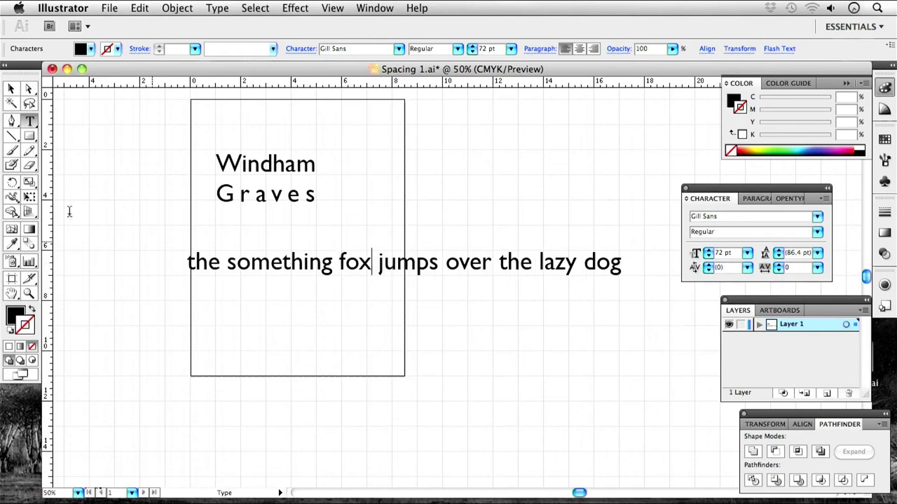
left_click(12, 89)
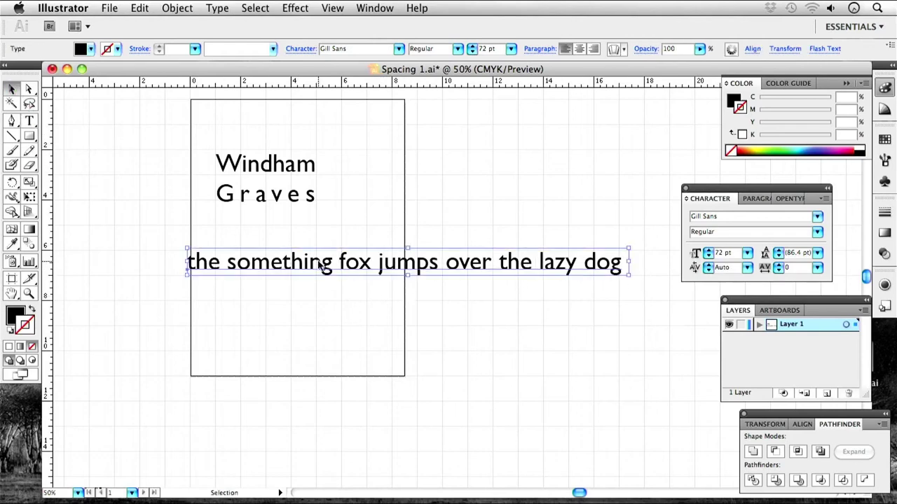
Alt-drag a copy of the sample line below the original and select both, undoing a stray change.
left_click_drag(319, 264, 329, 338)
left_click(330, 302)
left_click_drag(539, 399, 435, 272)
key("super+shift+a")
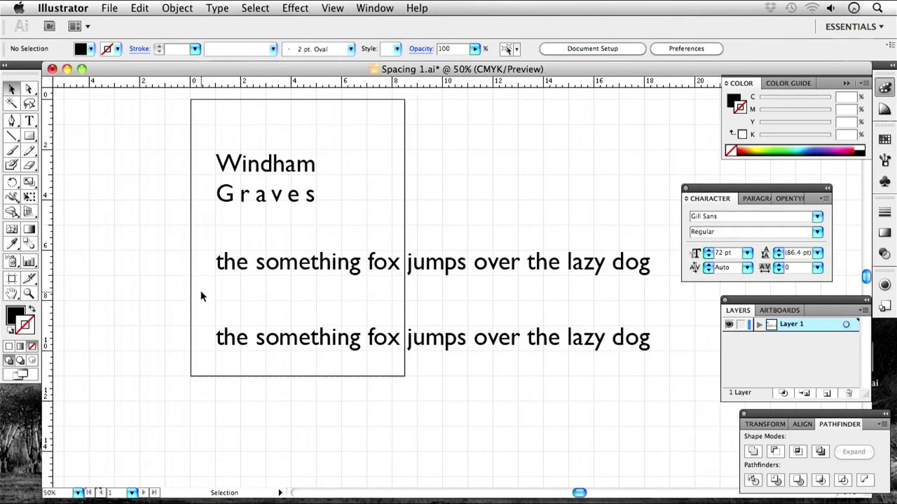
double_click(220, 340)
left_click_drag(218, 337, 695, 340)
key("super+z")
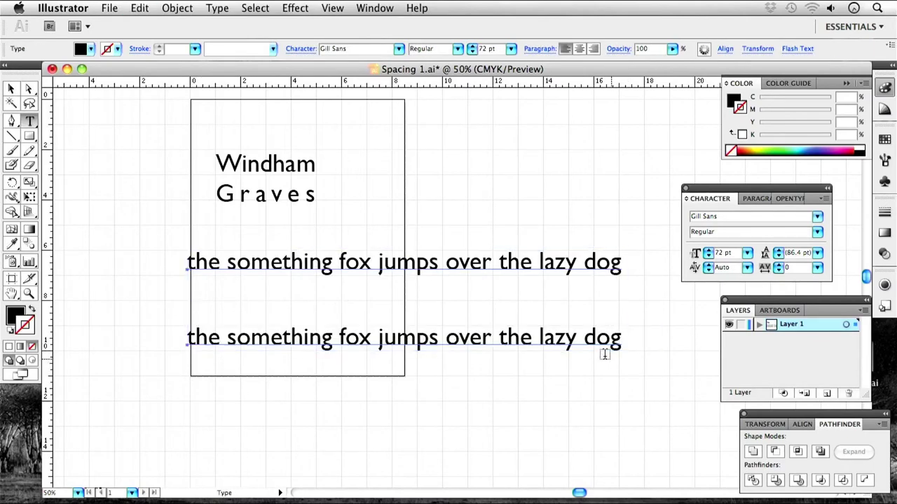
Copy the sentence and paste it after 'dog', breaking the pasted copy onto its own line.
key("super")
key("super+z")
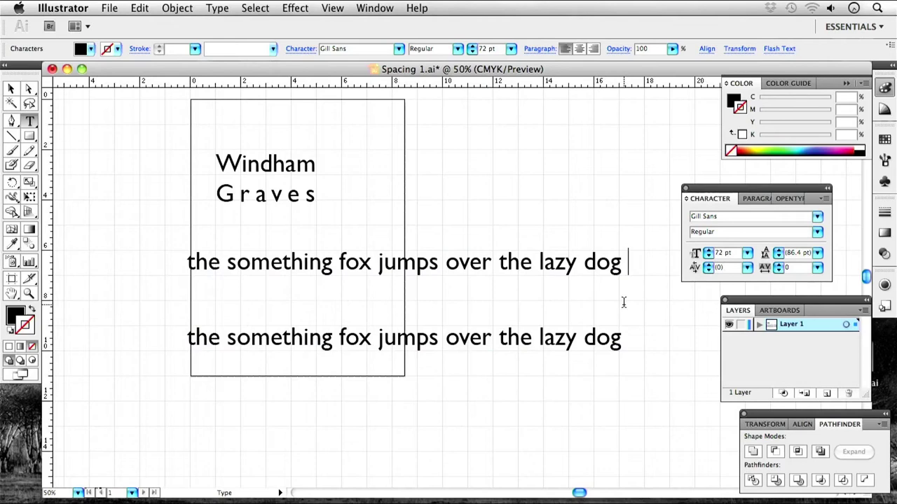
key("super+v")
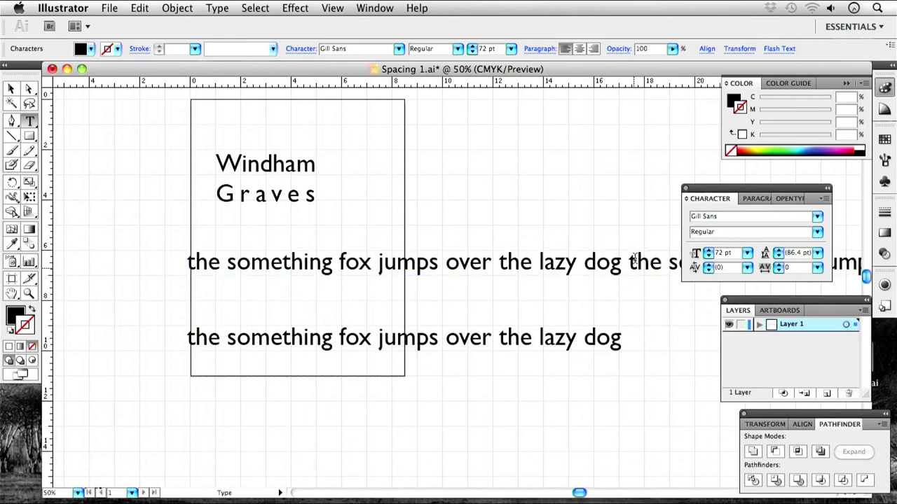
left_click(630, 262)
key("Return")
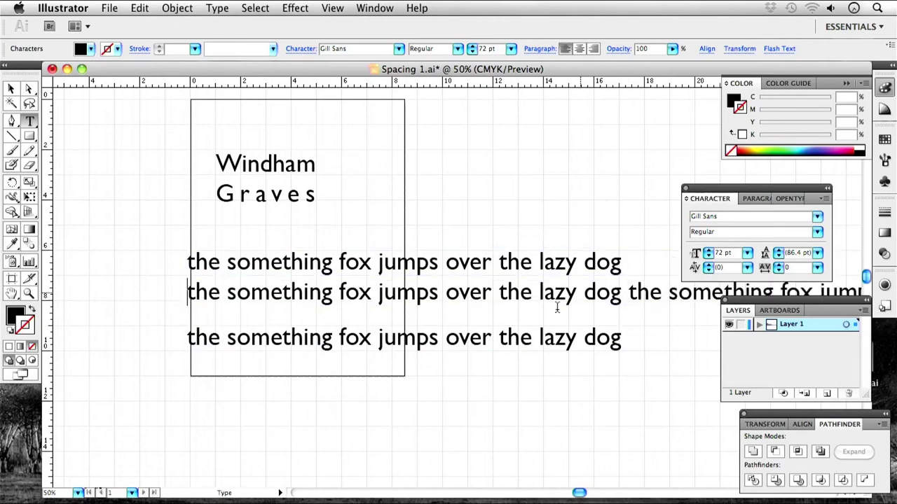
Move the separate sample line further down, then break the extra pasted sentence onto a third line.
left_click(10, 88)
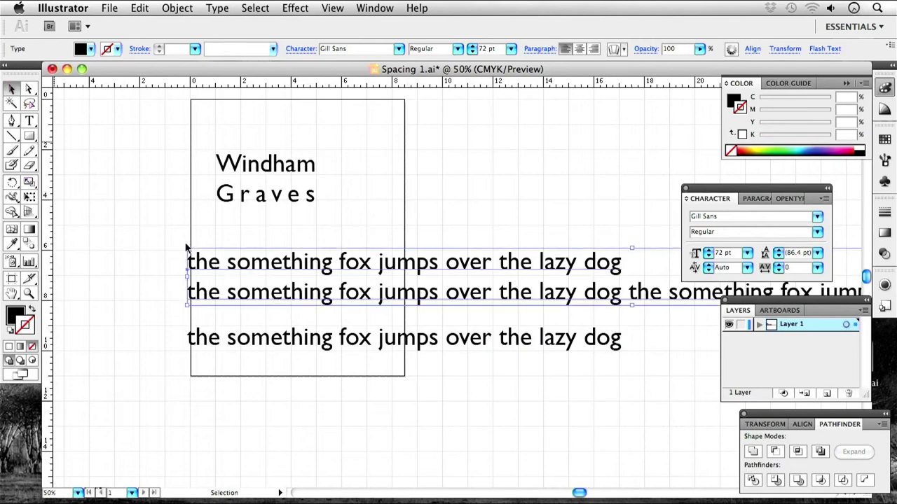
left_click_drag(348, 339, 348, 444)
left_click(399, 380)
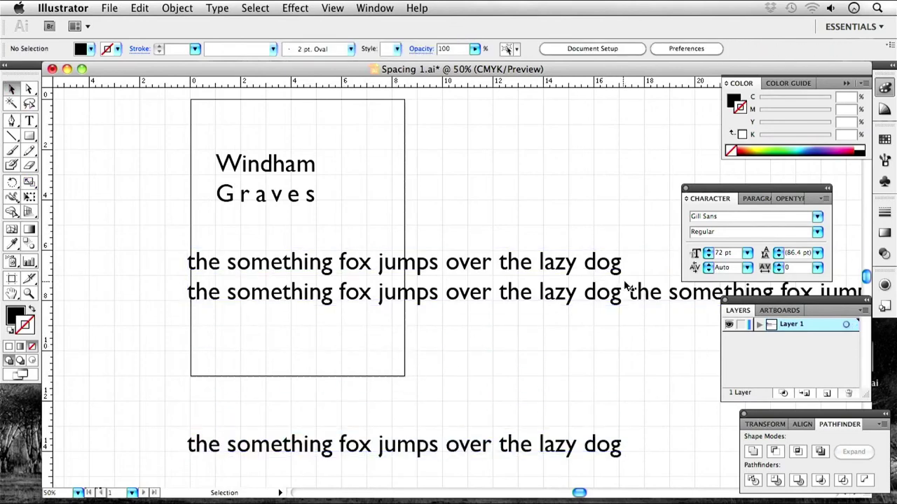
key("t")
left_click(630, 292)
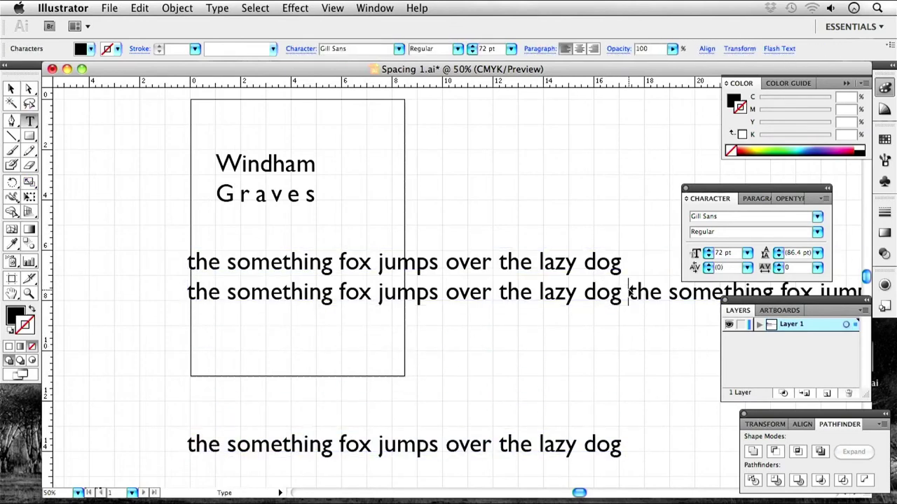
key("Return")
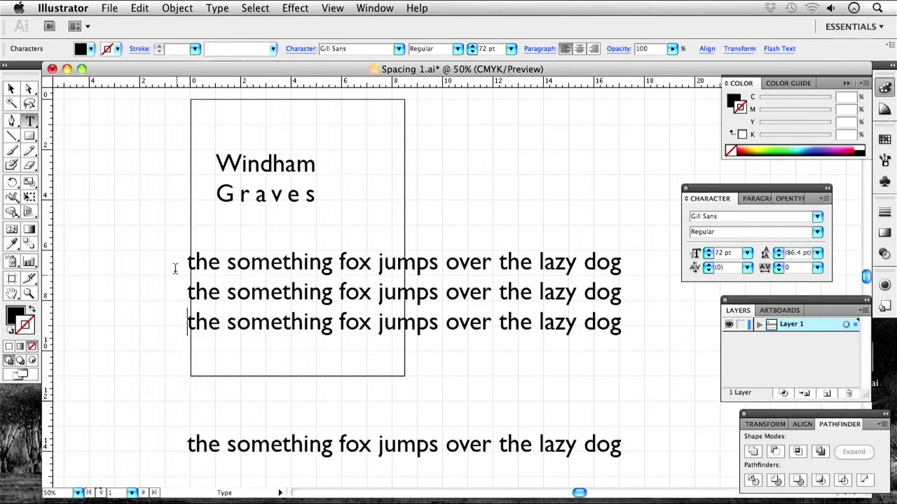
left_click(188, 293)
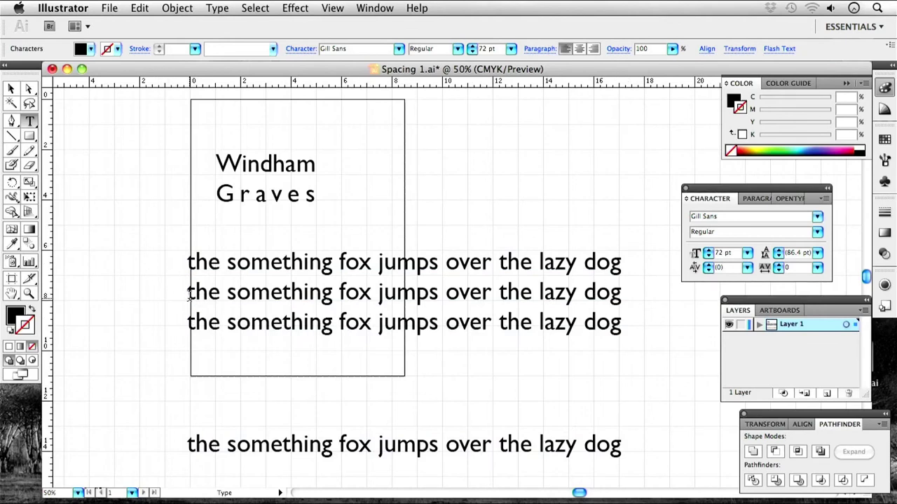
Rebreak the lines before 'lazy' and before 'over', joining the following text onto each.
left_click(539, 262)
key("Return")
key("Down")
key("BackSpace")
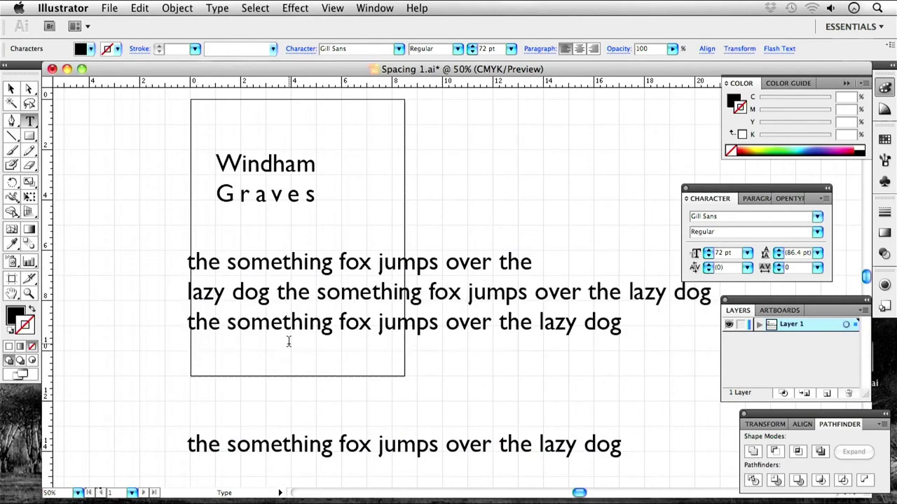
left_click(536, 293)
key("Return")
key("Down")
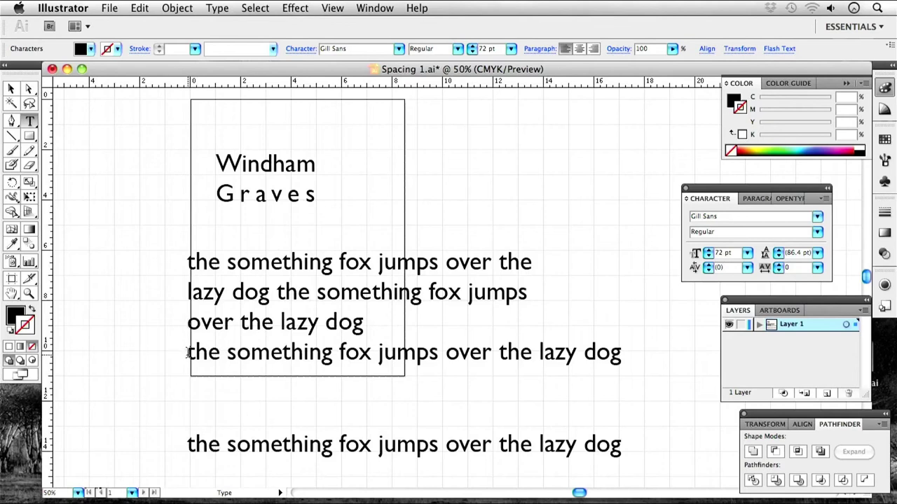
key("BackSpace")
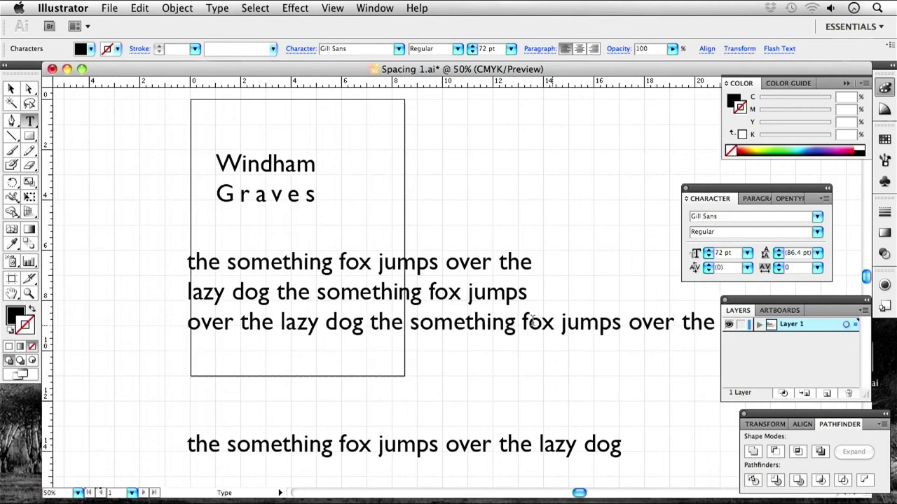
Break line 3 before 'fox' and capitalise the paragraph's opening word to 'The'.
left_click(525, 321)
key("Return")
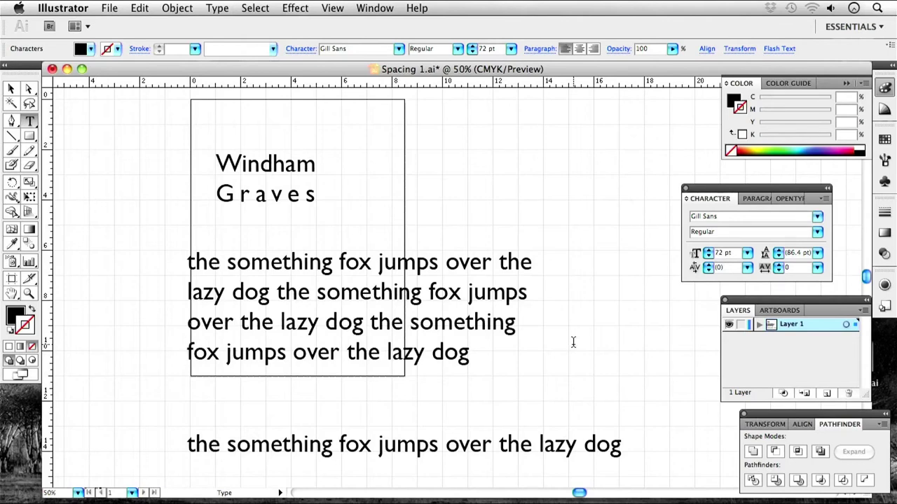
left_click(197, 262)
key("BackSpace")
type("T")
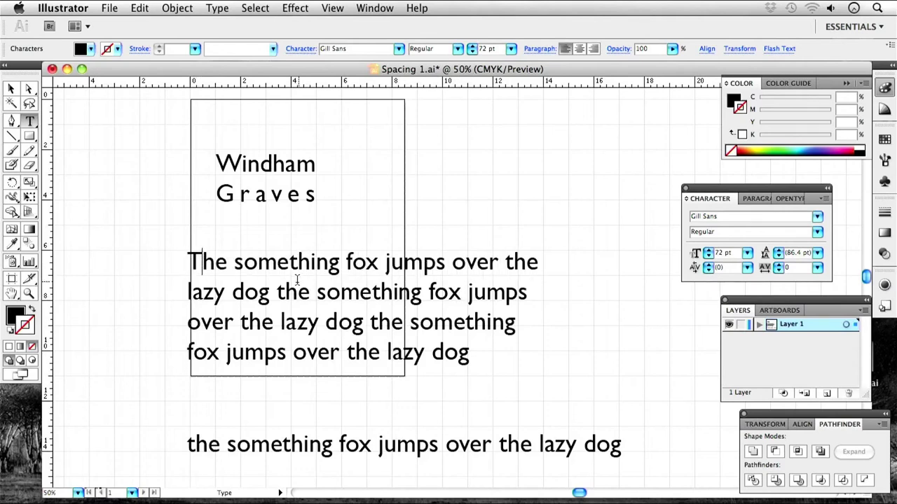
Add a period after the first inner 'dog' and capitalise the following 'The'.
left_click(273, 296)
type(".0")
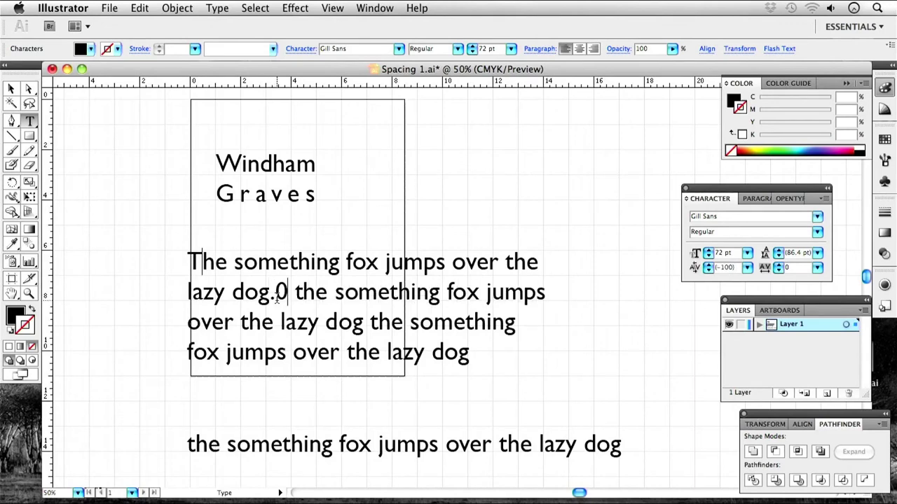
key("BackSpace")
key("BackSpace")
left_click(278, 296)
key("Delete")
type("T")
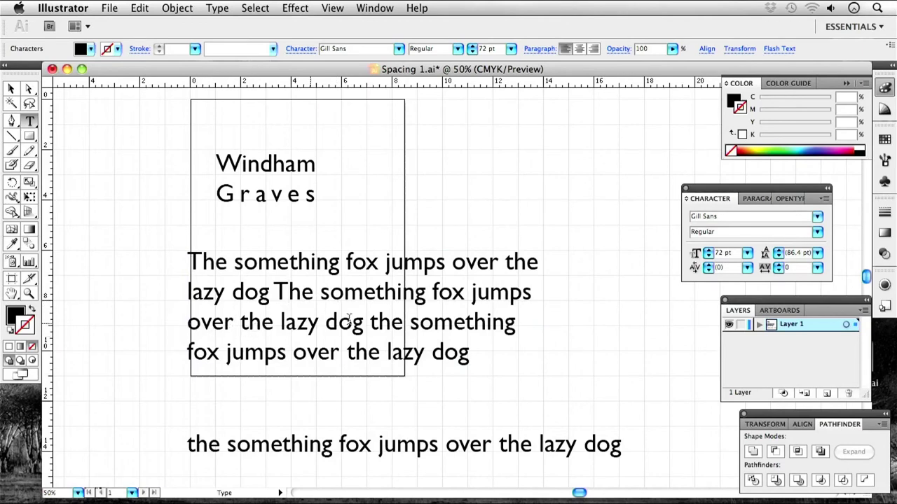
Widen the kerning after 'dog', and punctuate line 3's break as '. The'.
left_click(269, 292)
key("super+alt+Right")
left_click(370, 326)
key("Left")
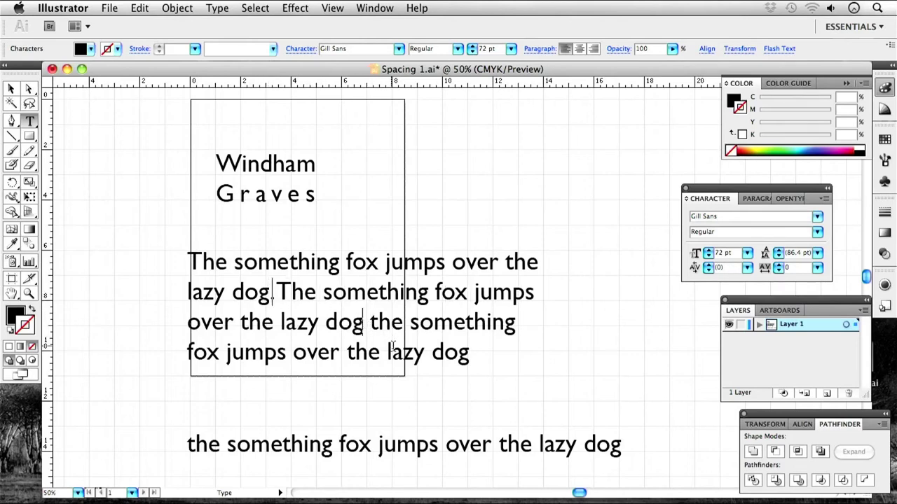
key("super+alt+Right")
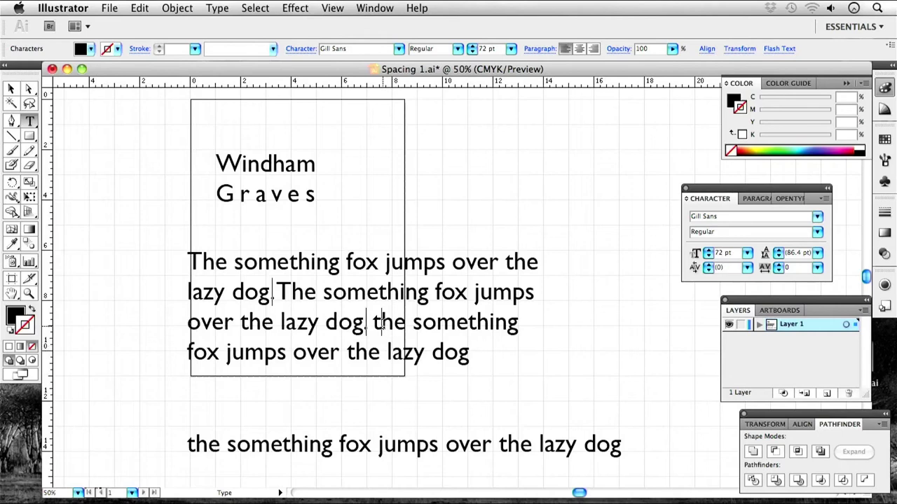
key("Delete")
key("Delete")
type(". T")
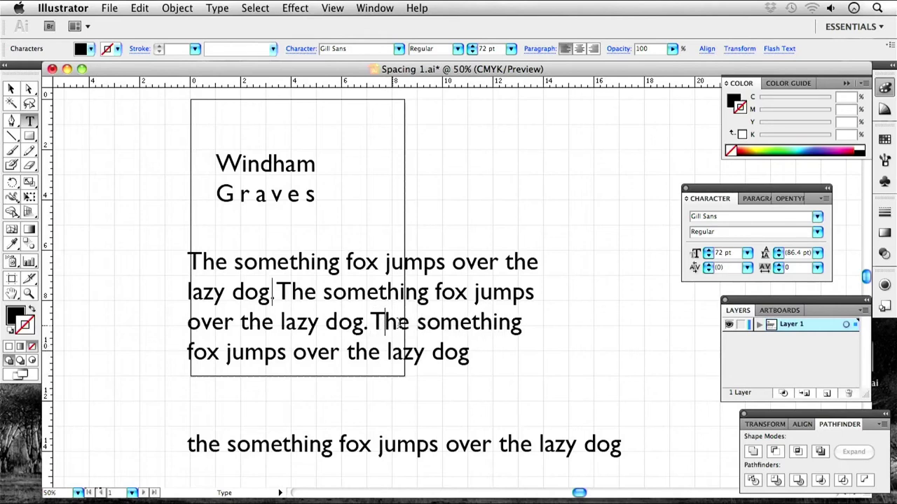
left_click(479, 359)
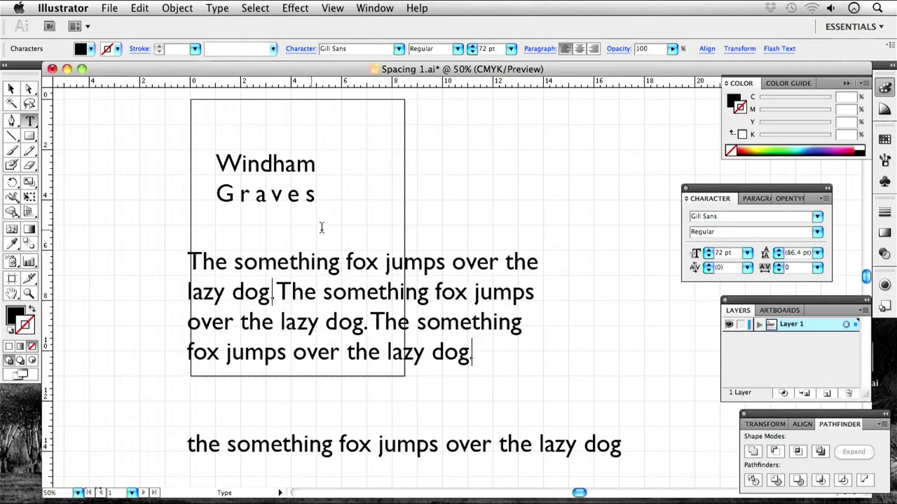
Marquee-select the two sample sentences and delete them.
scroll(404, 338, "right", 1)
left_click(11, 89)
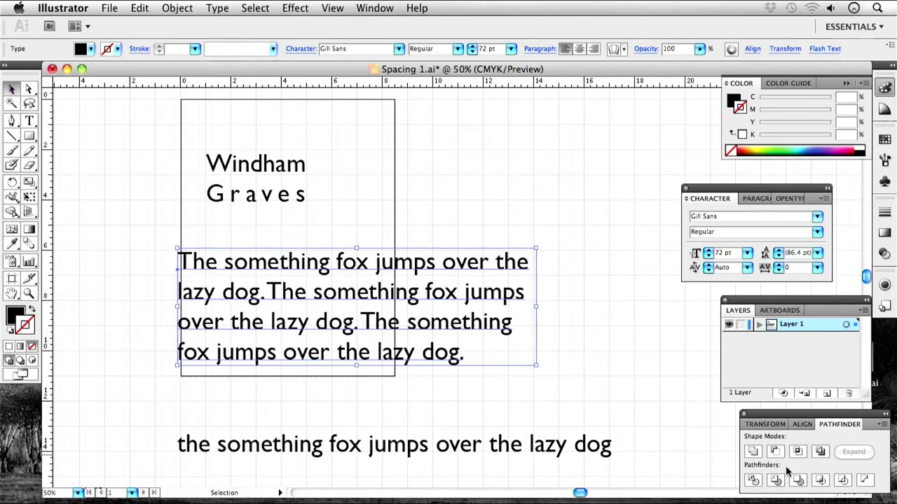
left_click_drag(673, 459, 158, 274)
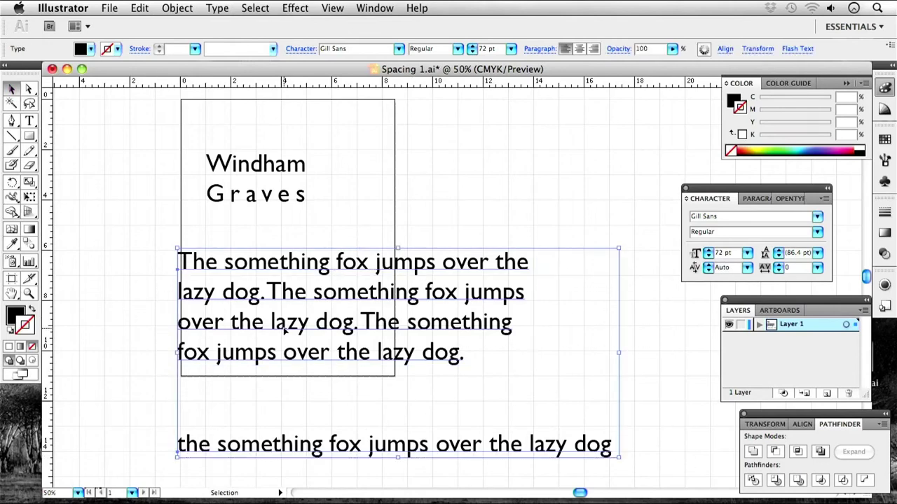
key("Delete")
Zoom in on the title and highlight the word Graves with the Type tool.
scroll(344, 297, "left", 5)
key("super+equal")
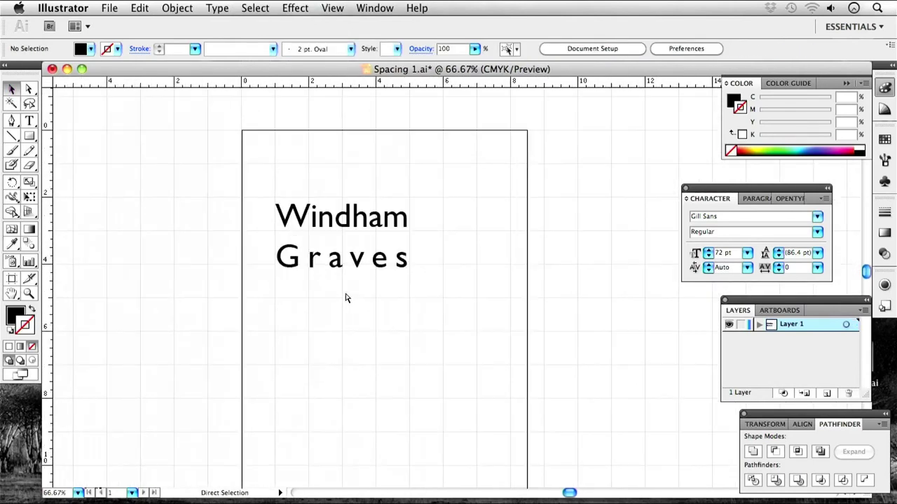
key("super+equal")
left_click_drag(304, 273, 335, 356)
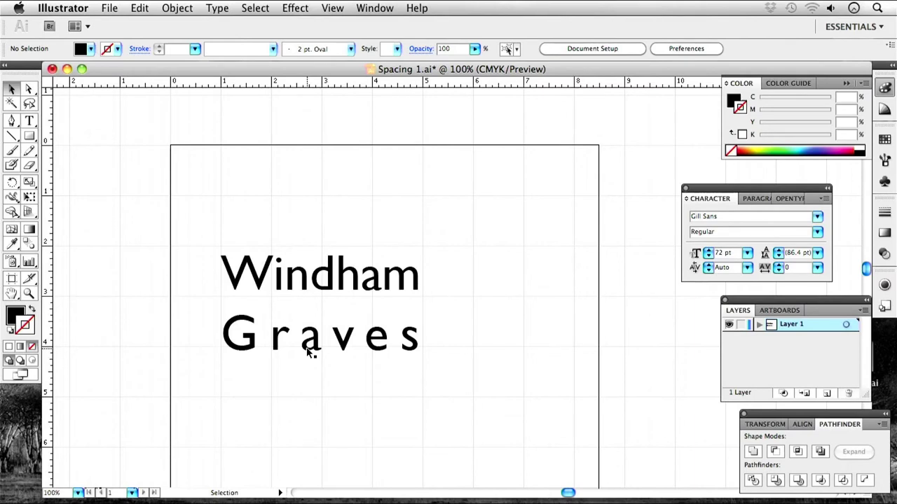
key("t")
left_click(274, 341)
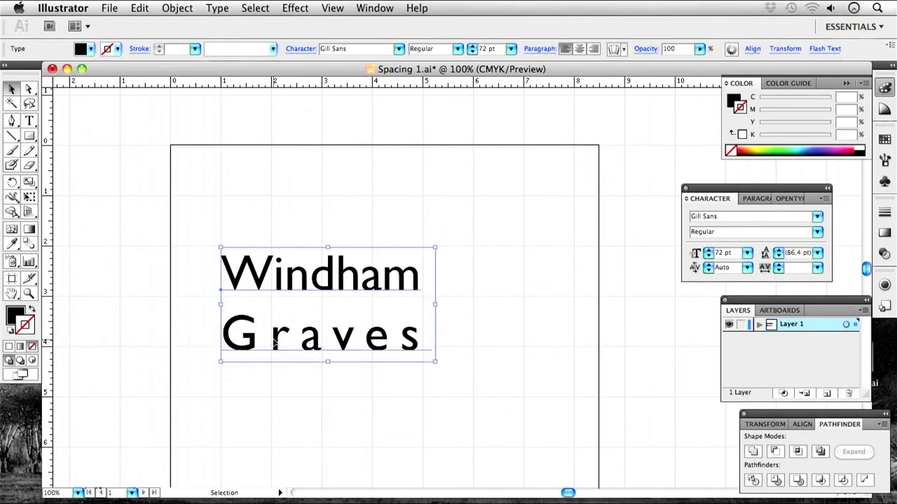
left_click(9, 90)
key("t")
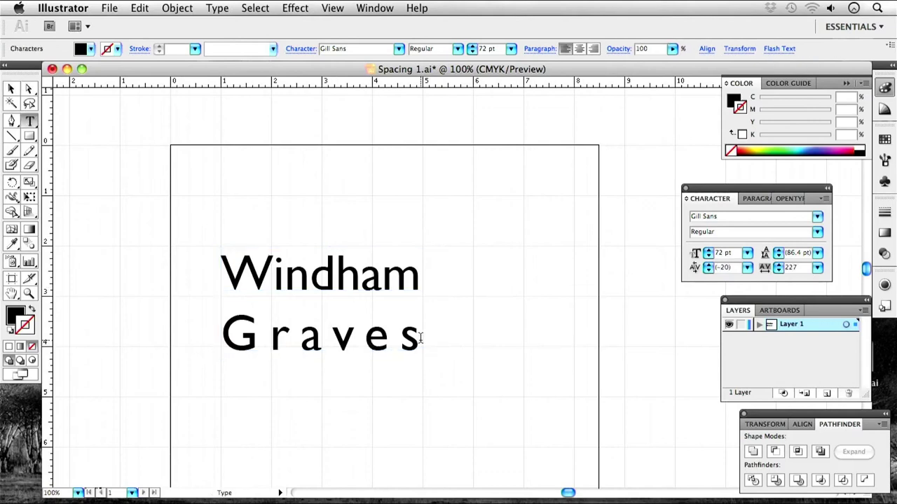
left_click_drag(427, 337, 157, 323)
left_click(817, 267)
Set the tracking of Graves to 0 and insert hyphens between its letters.
left_click(803, 274)
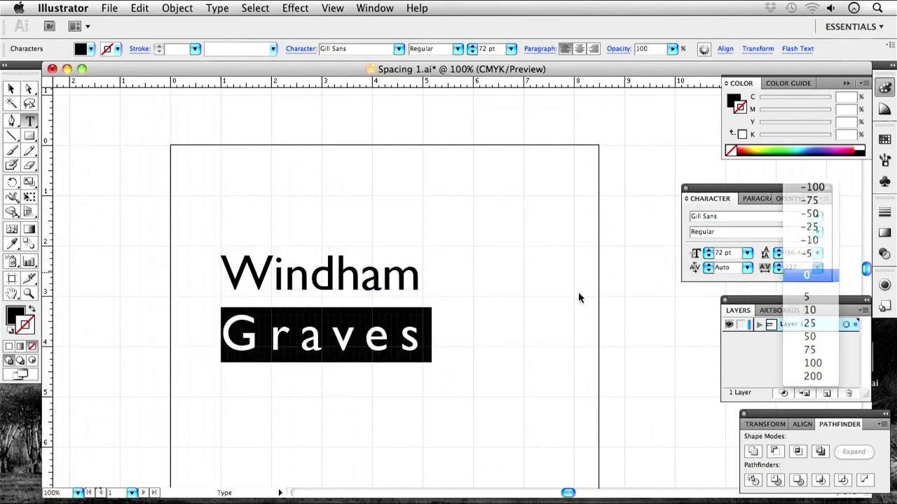
left_click(257, 336)
type("-r")
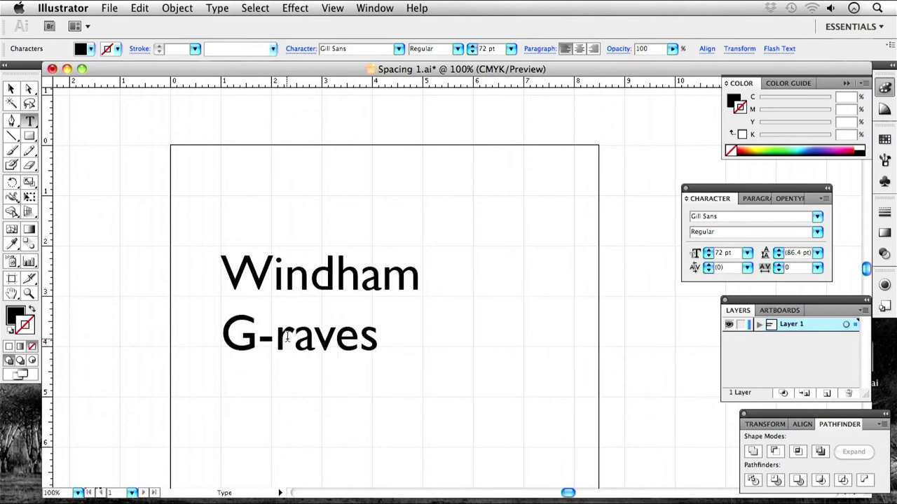
type("-")
left_click(327, 338)
type("-a-")
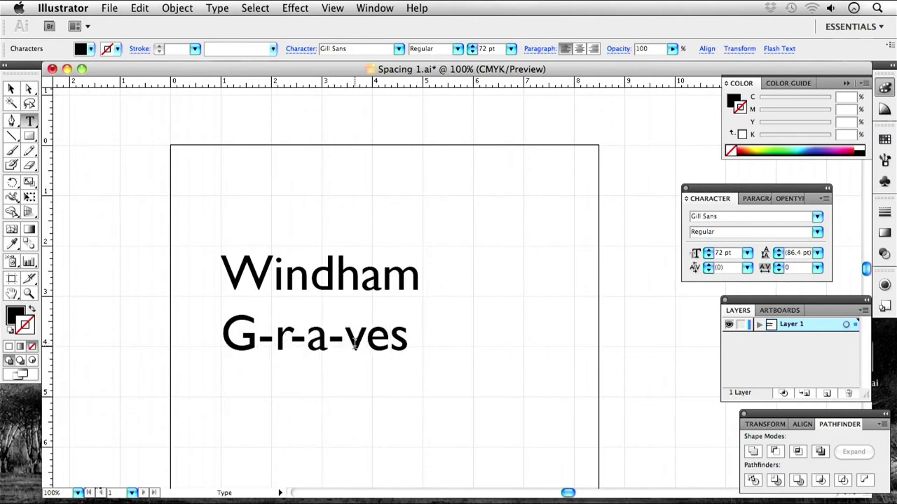
left_click(367, 338)
type("-")
left_click(406, 339)
type("-e-")
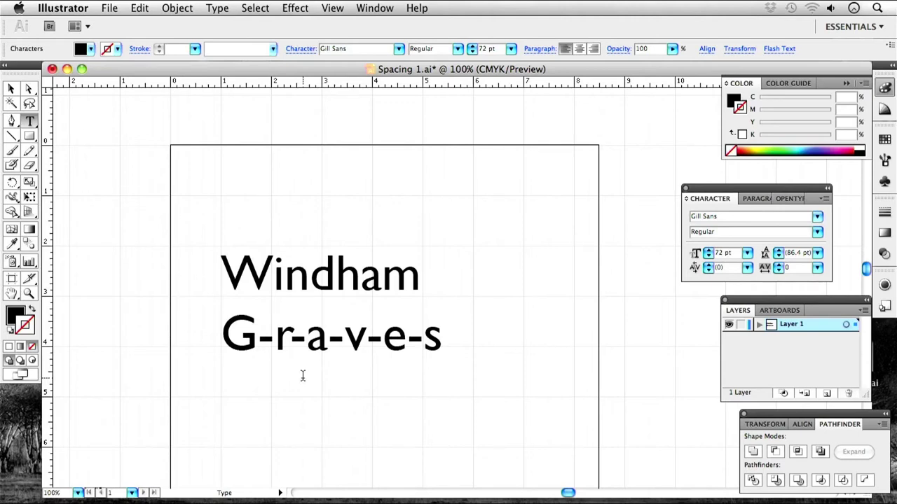
Remove all the hyphens from between the letters of Graves.
key("BackSpace")
key("Left")
key("BackSpace")
key("Left")
key("BackSpace")
key("Left")
key("BackSpace")
key("Left")
key("BackSpace")
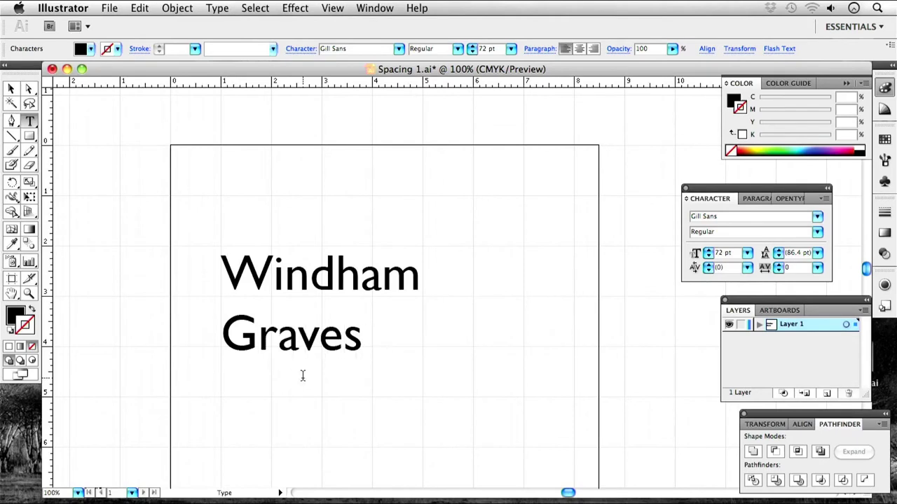
Insert periods between the letters of Graves, then undo them.
type(".")
key("Right")
type(".")
key("Right")
type(".")
key("Right")
type(".")
key("Right")
type(".")
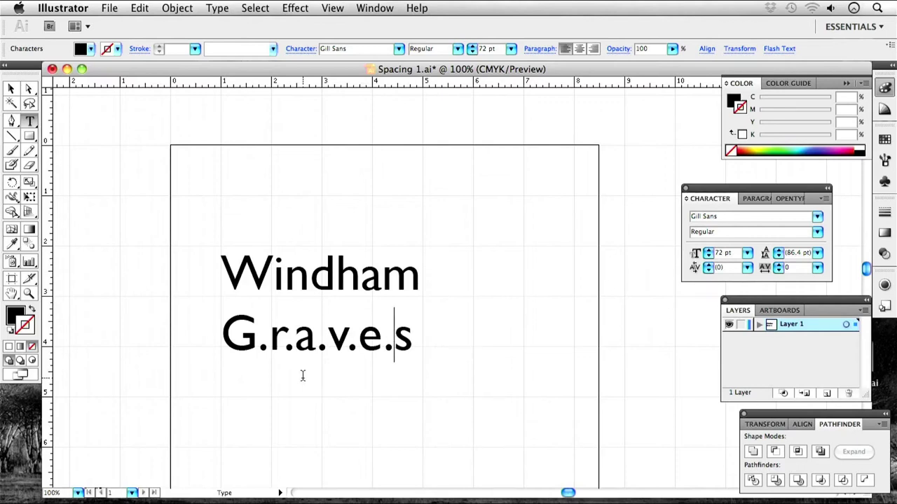
key("super+z")
key("super+z")
key("super+z")
key("super+z")
key("super+z")
key("super+z")
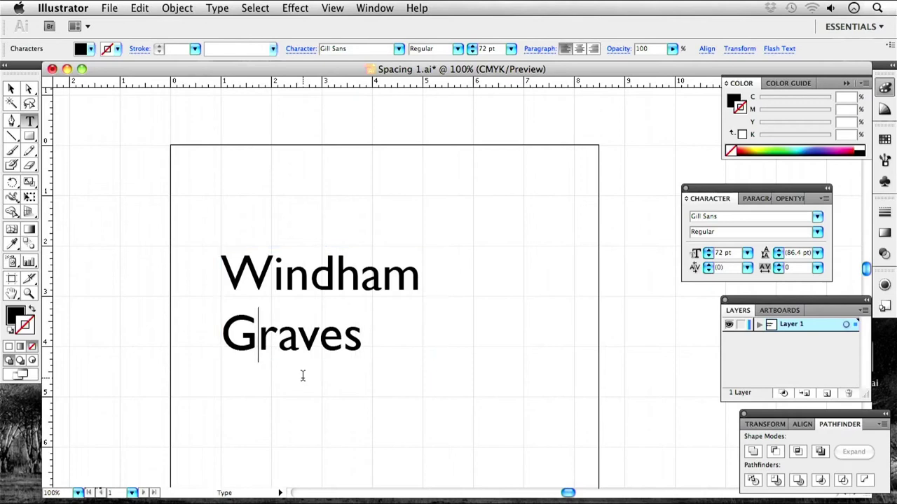
Insert asterisks and a hyphen between the letters of Graves, removing one asterisk.
type("*")
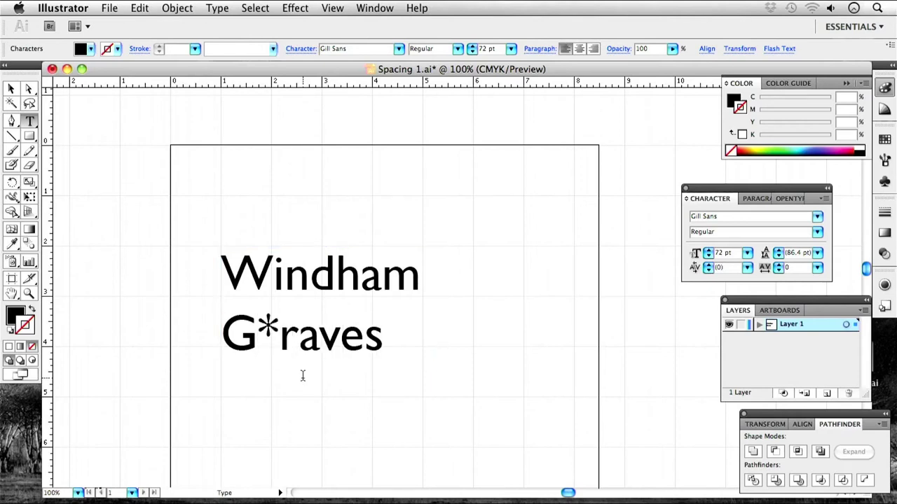
key("Right")
type("*")
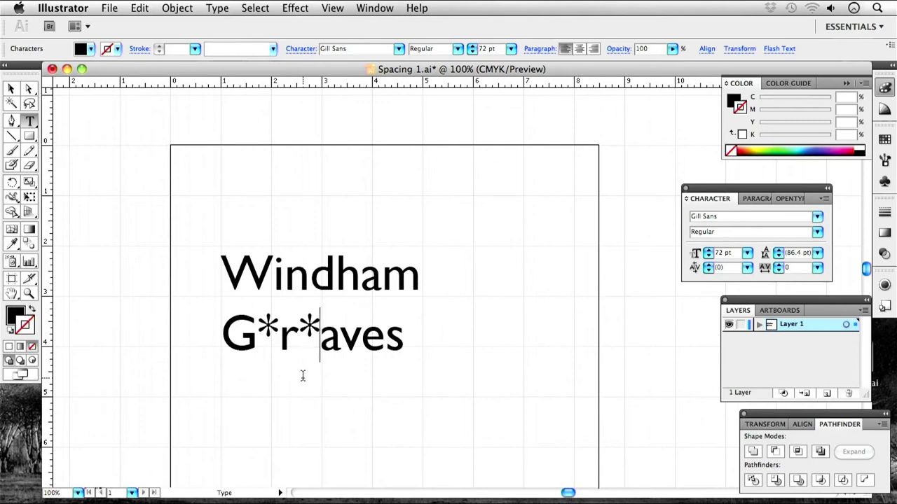
key("BackSpace")
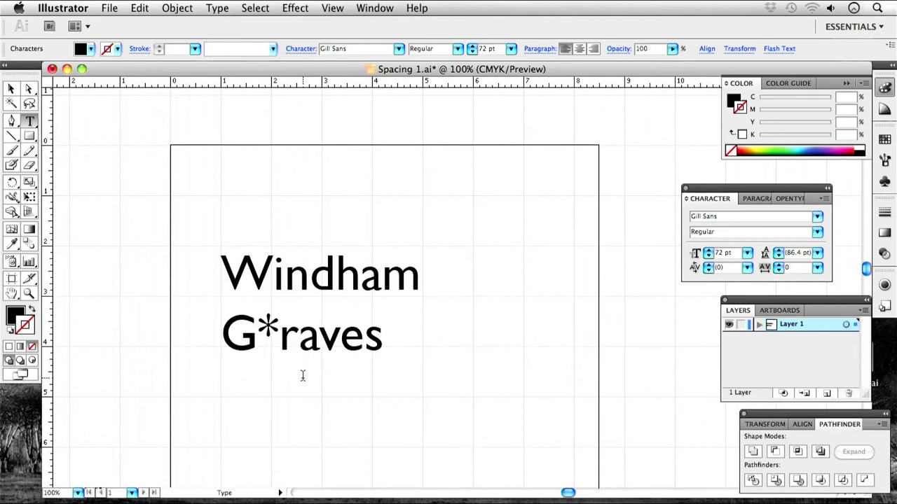
type("-")
key("Right")
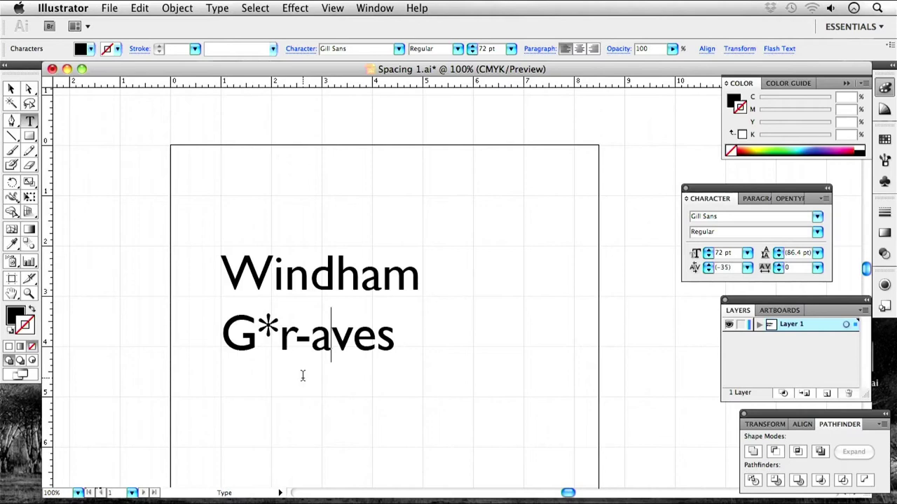
Add period, backtick and tilde marks near the v and e, then undo all separators.
type(".v")
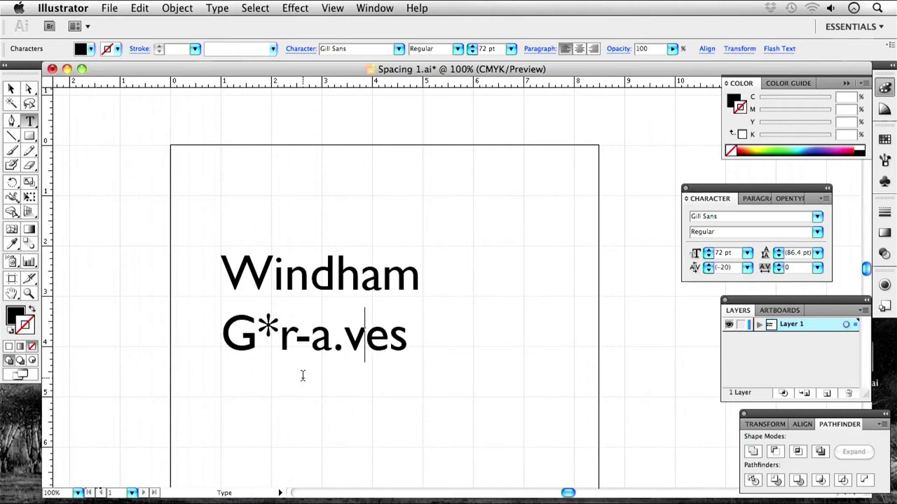
type("`")
key("Right")
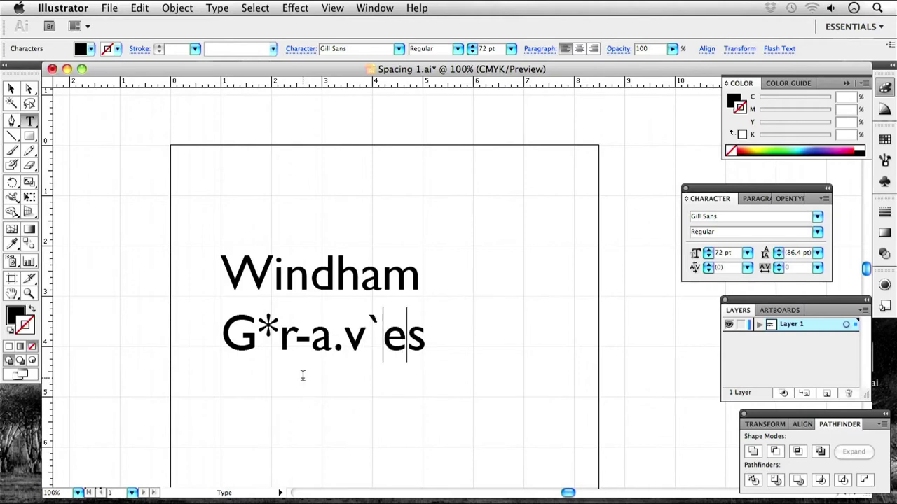
key("Right")
type("~")
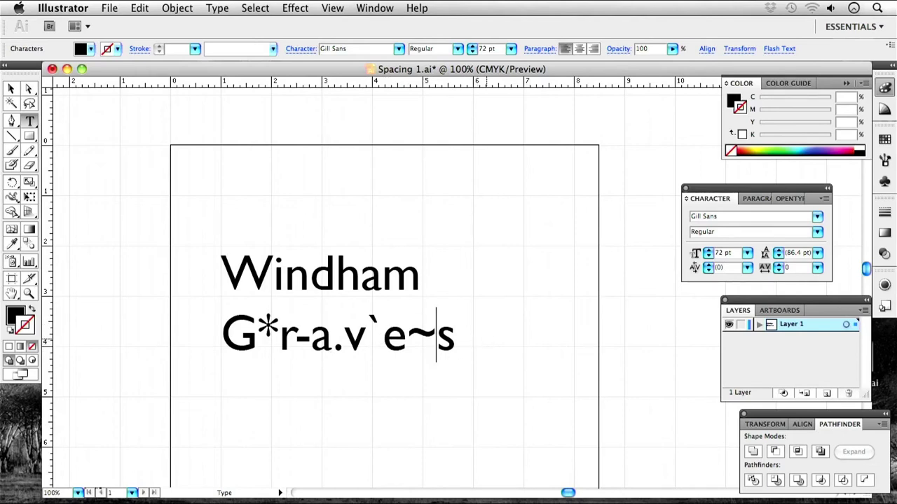
key("BackSpace")
key("Escape")
key("super+z")
key("super+z")
key("super+z")
key("super+z")
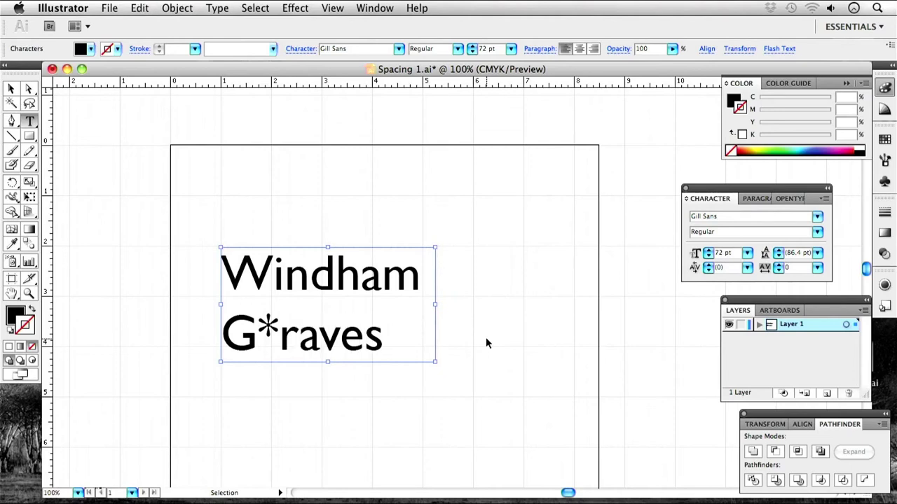
key("super+z")
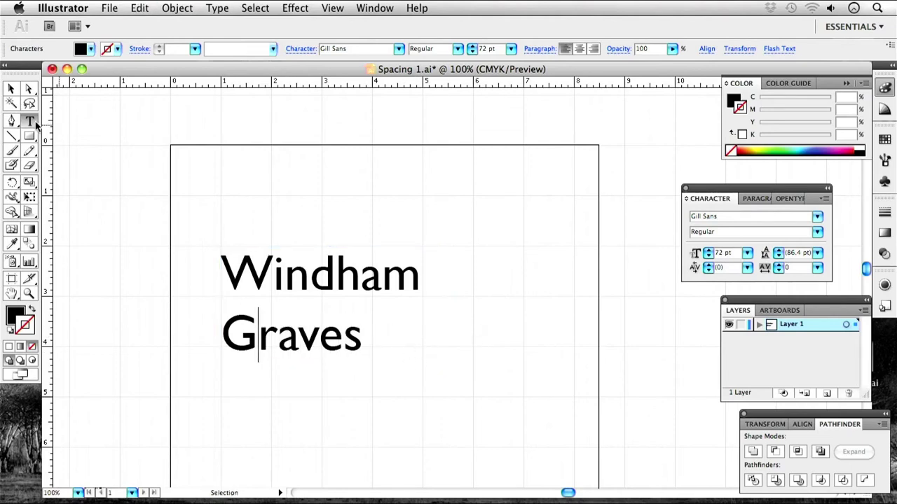
Reselect the title and highlight the word Graves with the Type tool.
left_click(10, 90)
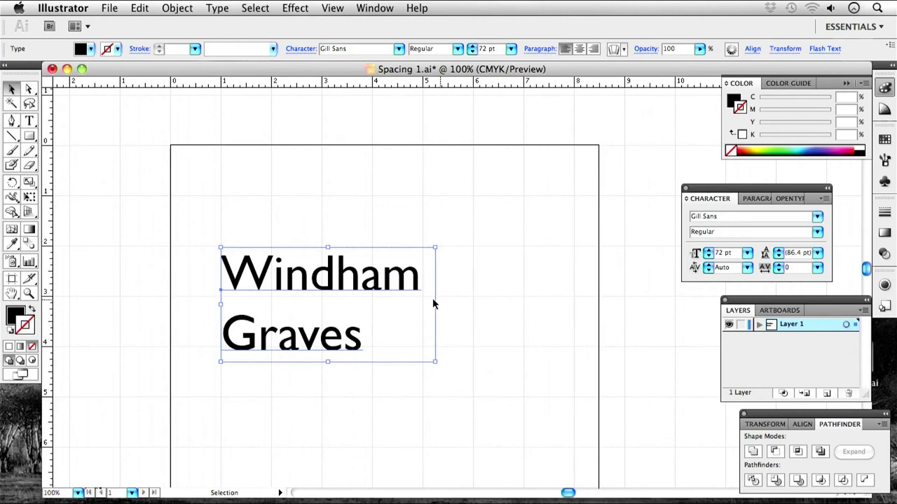
left_click(511, 309)
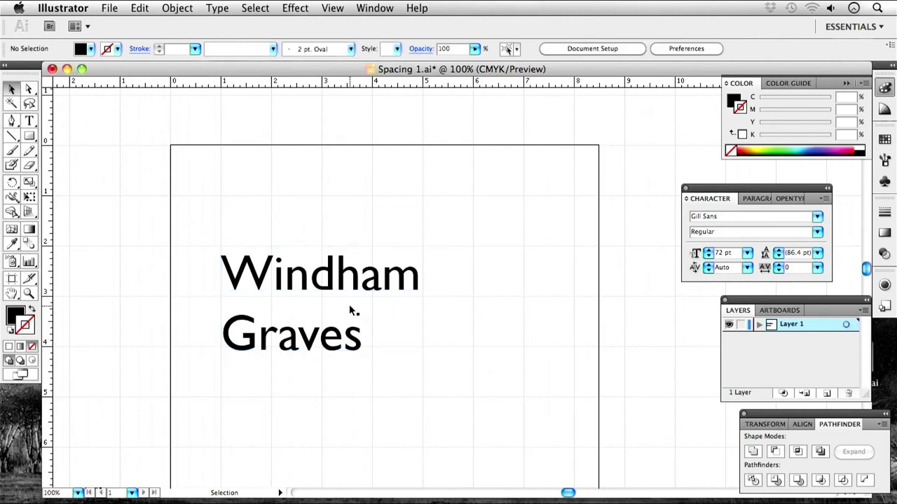
left_click(297, 279)
scroll(294, 344, "right", 3)
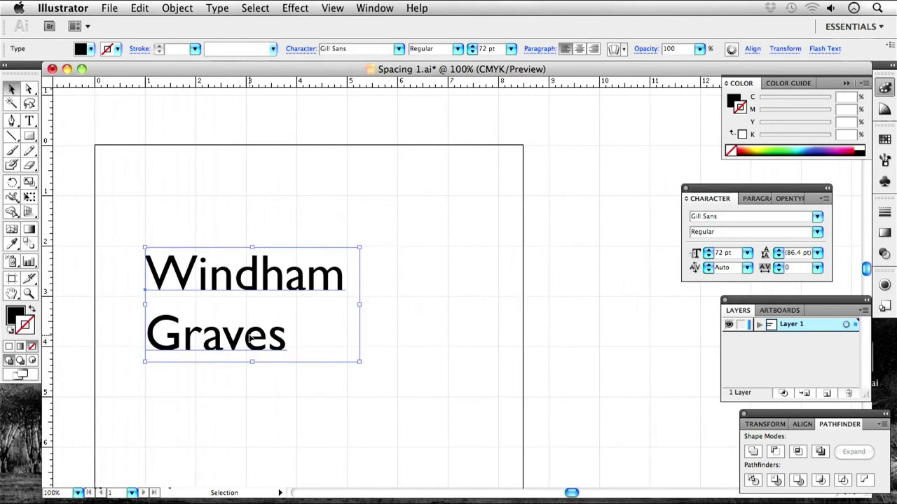
double_click(287, 341)
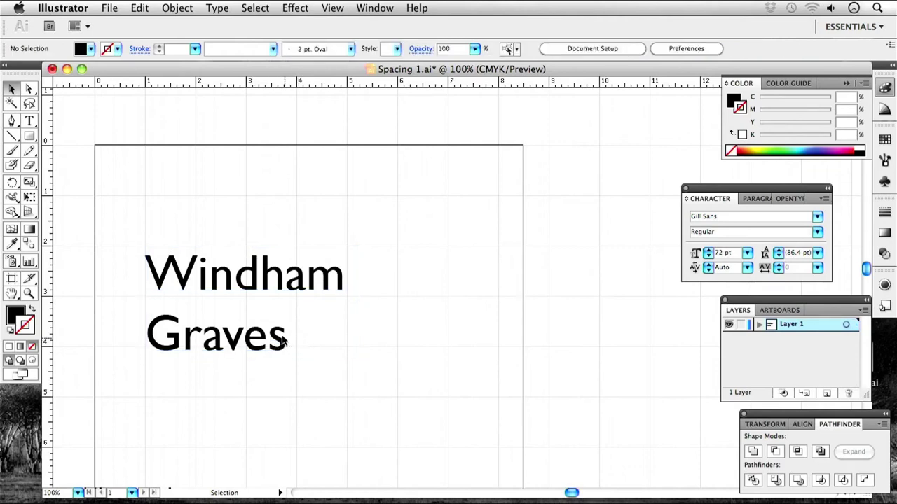
left_click_drag(285, 337, 115, 329)
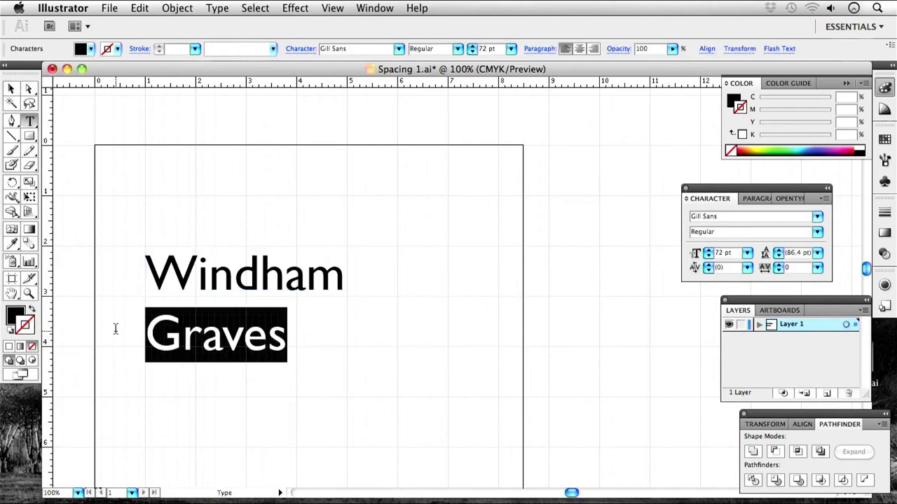
Set the tracking of Graves to 75, then increase it to 100.
left_click(818, 268)
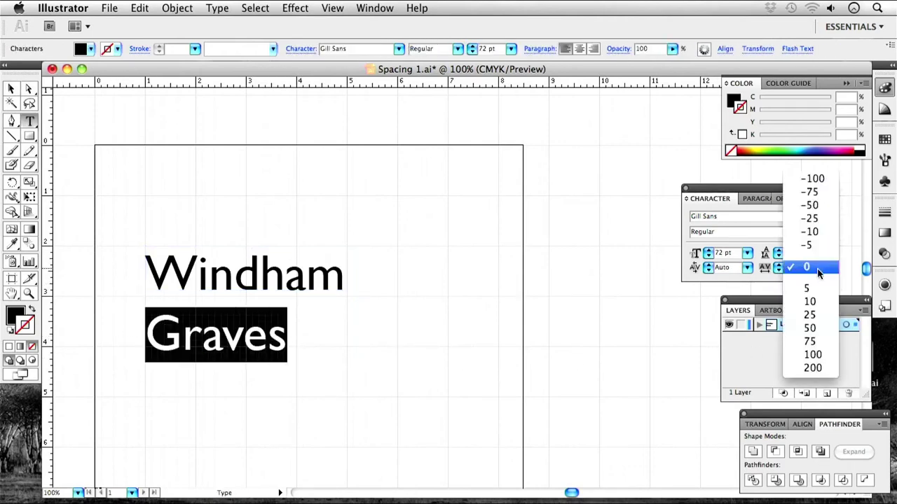
left_click(818, 345)
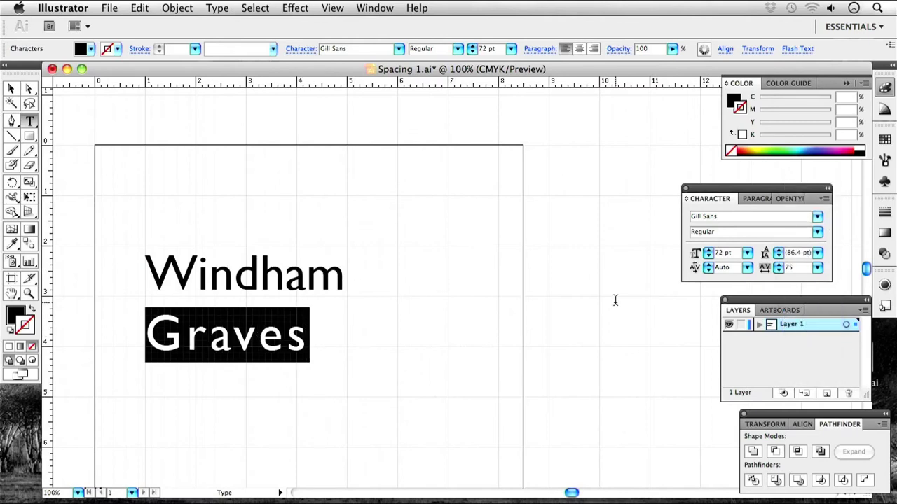
left_click(818, 268)
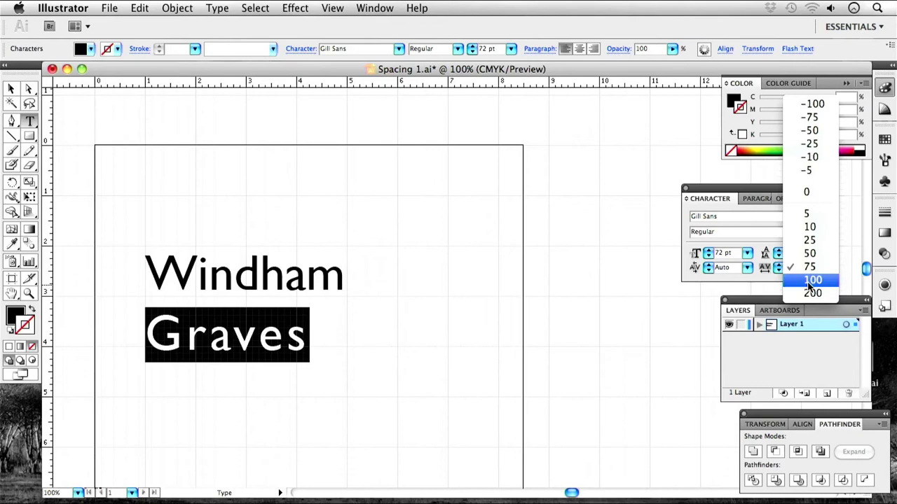
left_click(809, 280)
left_click(415, 346)
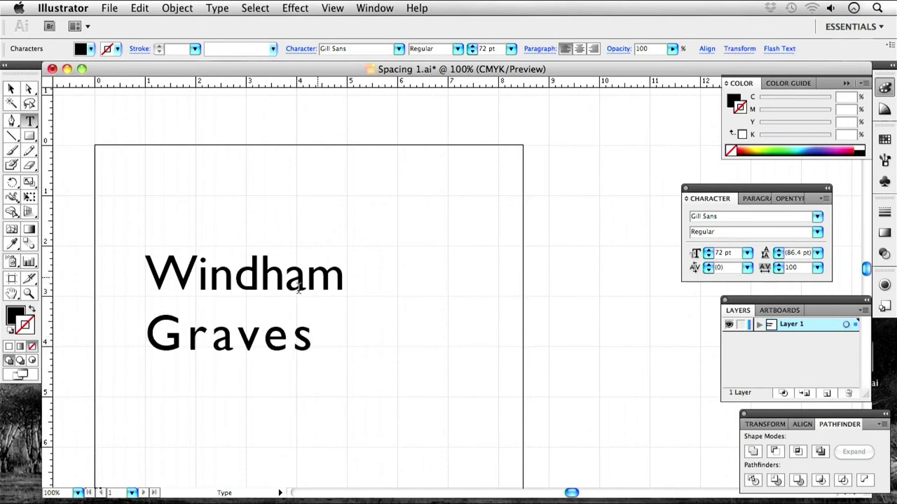
Remove the stray gap between the v and e of Graves.
left_click_drag(143, 342, 308, 338)
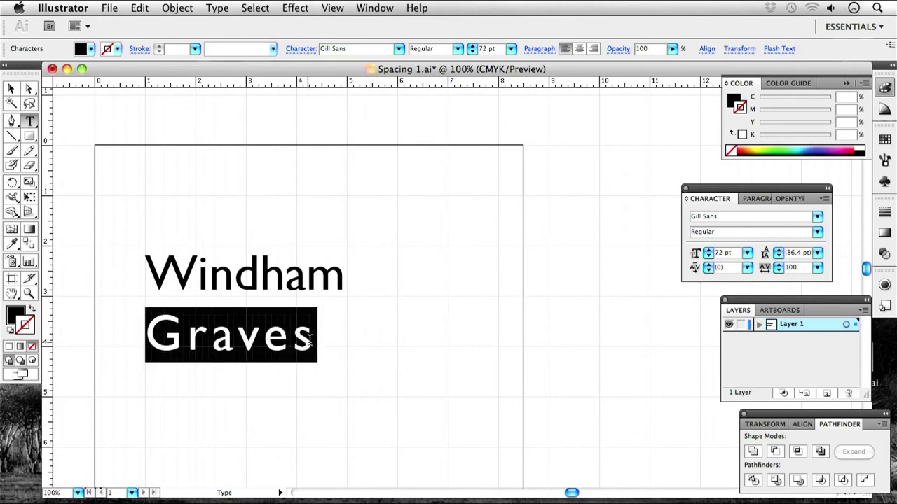
left_click(251, 338)
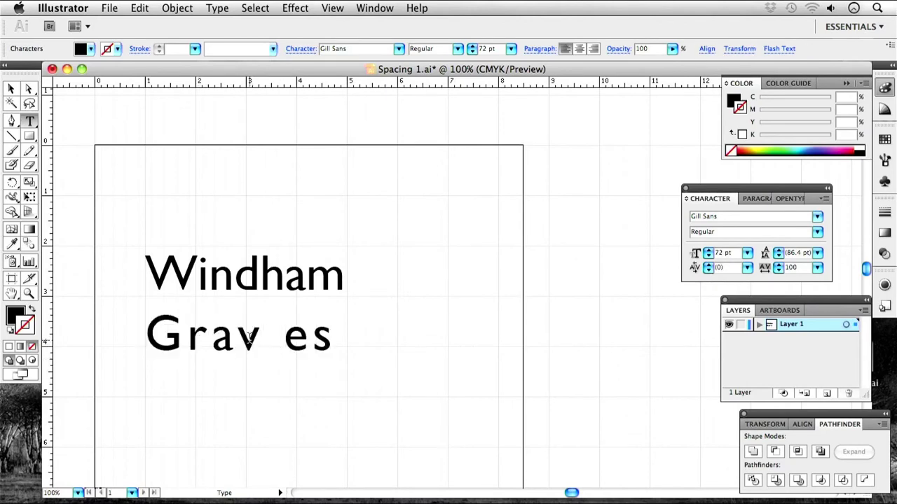
key("BackSpace")
key("Escape")
Shift the artboard view and highlight the word Windham.
left_click(7, 88)
left_click_drag(270, 175, 377, 184)
left_click(418, 327)
left_click(419, 326)
double_click(452, 285)
left_click_drag(451, 286, 261, 282)
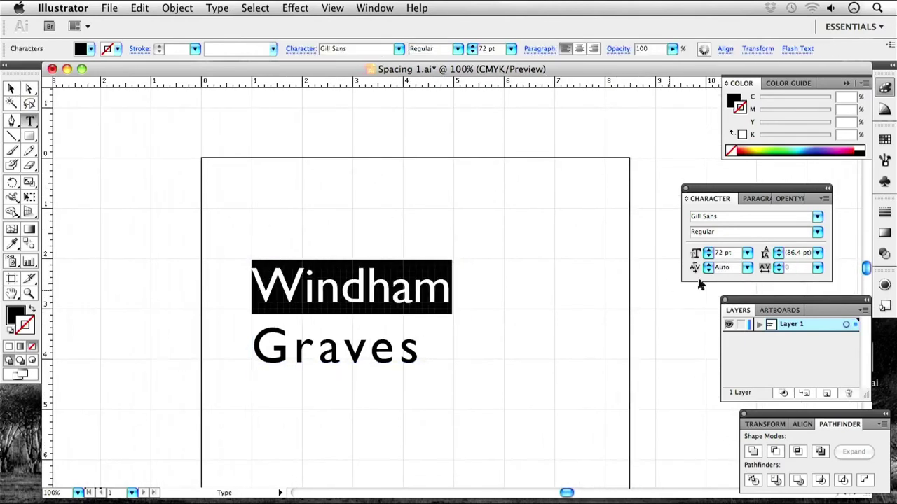
Try Windham's tracking at -25 and -100, then settle on -75.
left_click(819, 267)
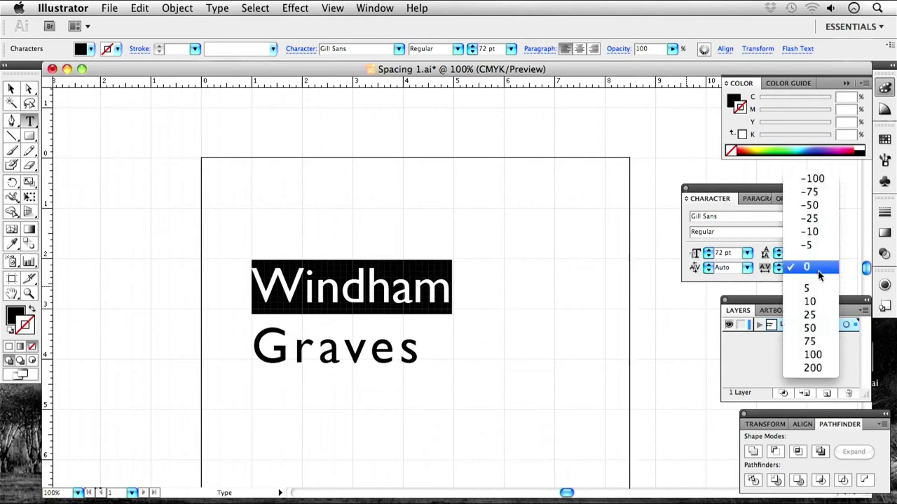
left_click(806, 219)
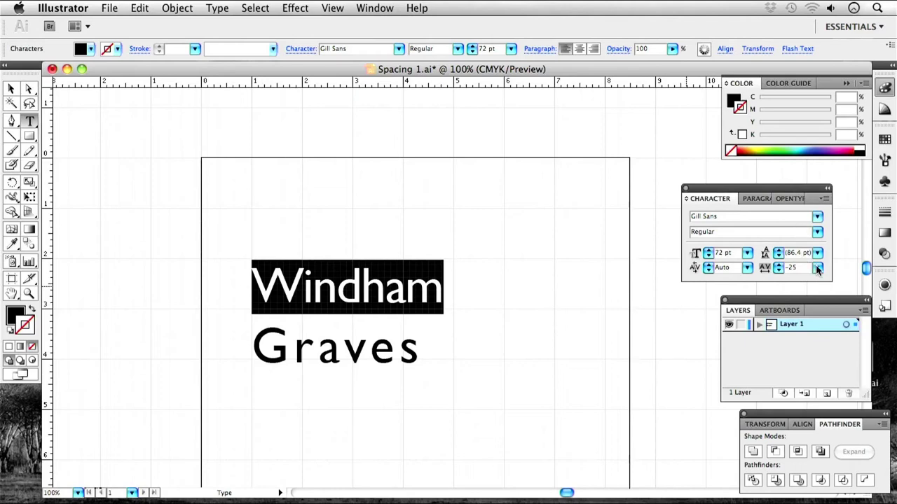
left_click(816, 267)
left_click(810, 231)
left_click(455, 271)
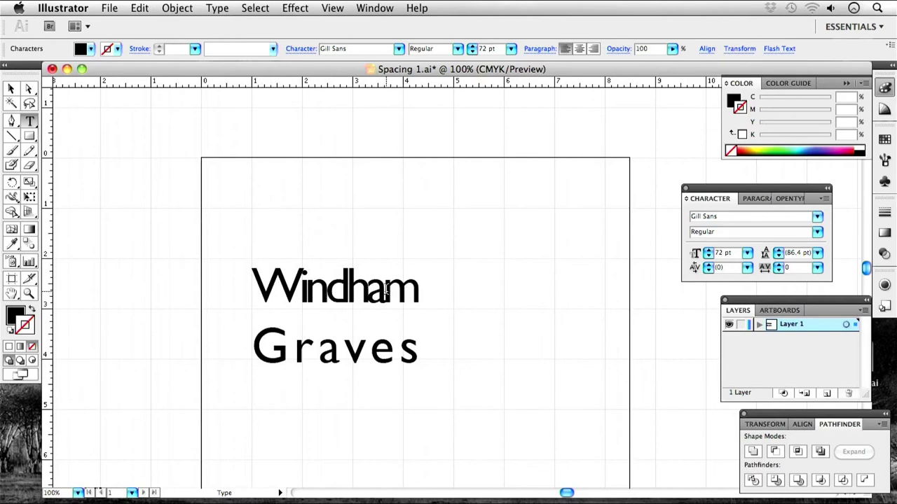
left_click_drag(416, 294, 244, 283)
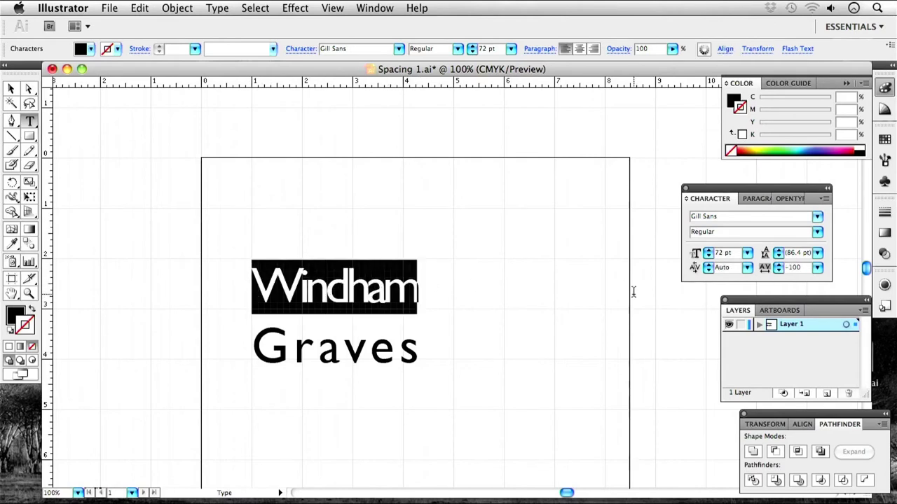
left_click(817, 268)
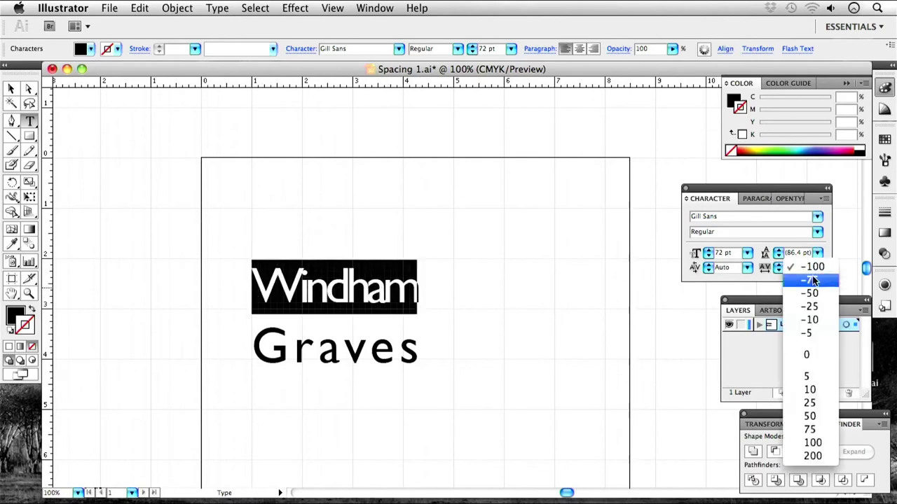
left_click(813, 274)
key("Right")
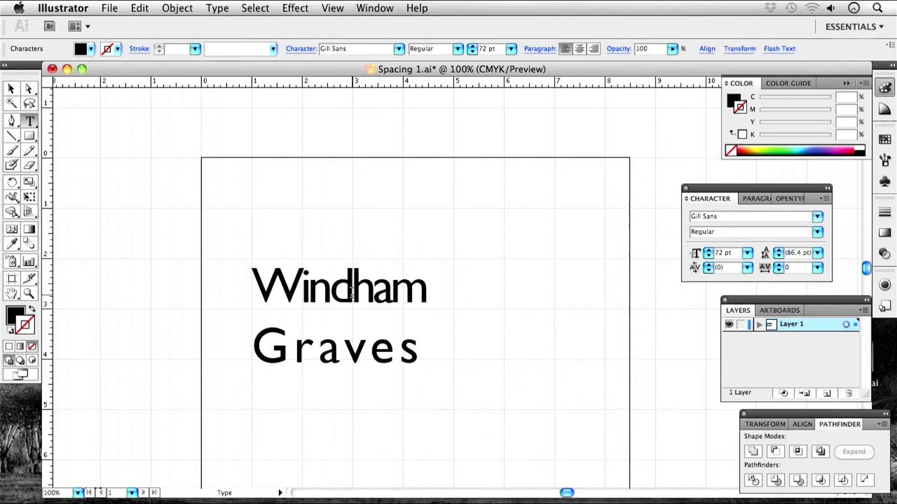
Zoom in on the title and restore Windham's final m after an accidental deletion.
key("super+equal")
key("super+equal")
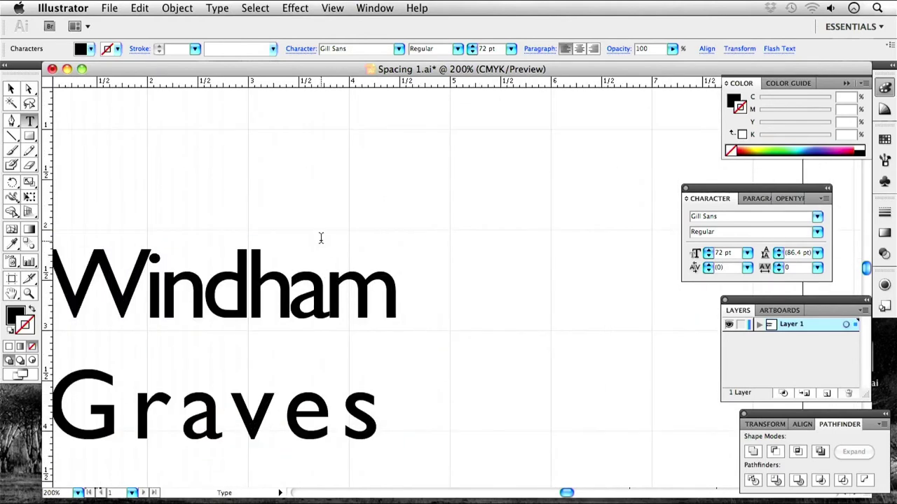
left_click_drag(321, 236, 452, 201)
key("BackSpace")
key("Escape")
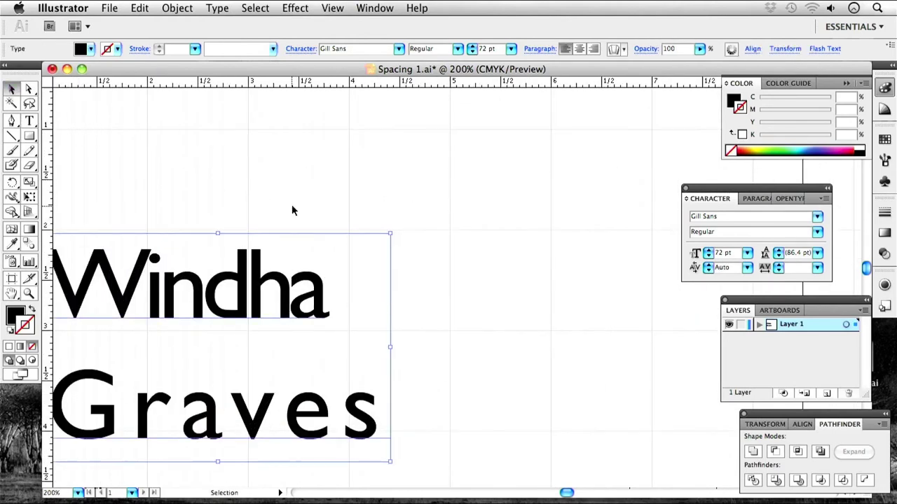
key("super+z")
left_click_drag(280, 196, 430, 170)
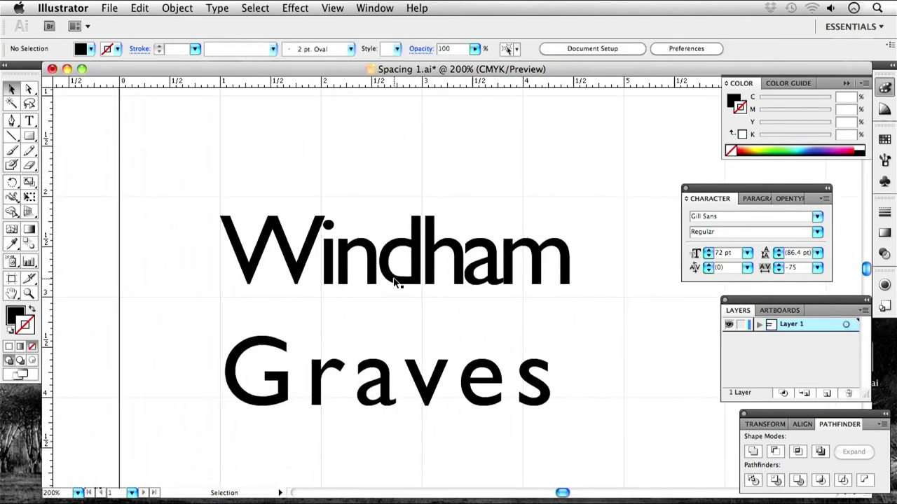
left_click_drag(396, 283, 374, 283)
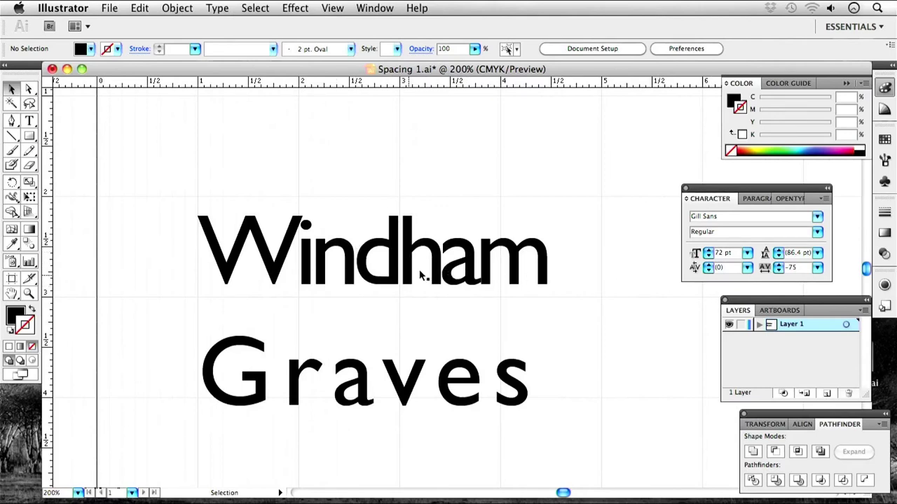
Loosen Windham's tracking to -50, then highlight the word Graves.
left_click(383, 271)
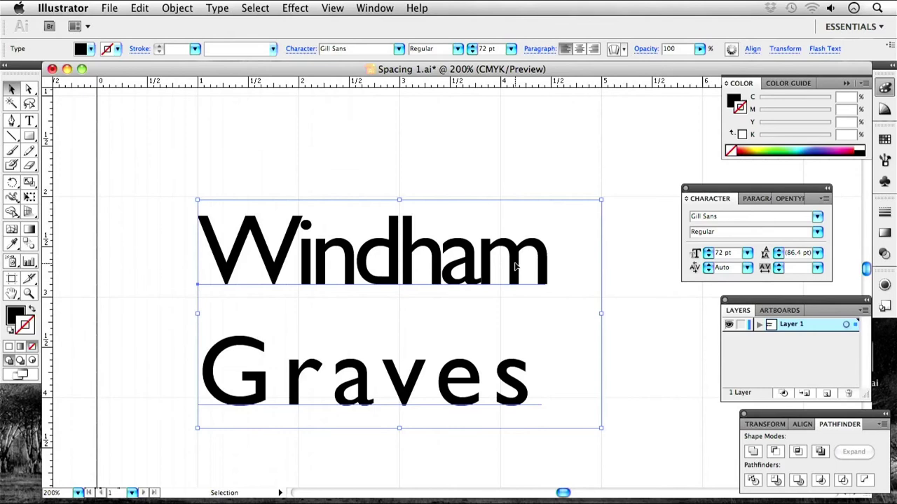
key("t")
left_click_drag(546, 260, 197, 261)
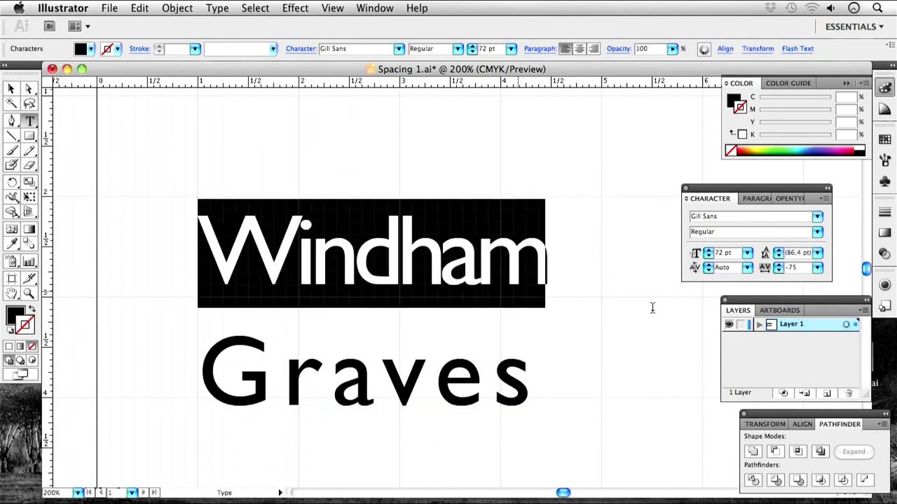
left_click(821, 271)
left_click(827, 278)
left_click(599, 283)
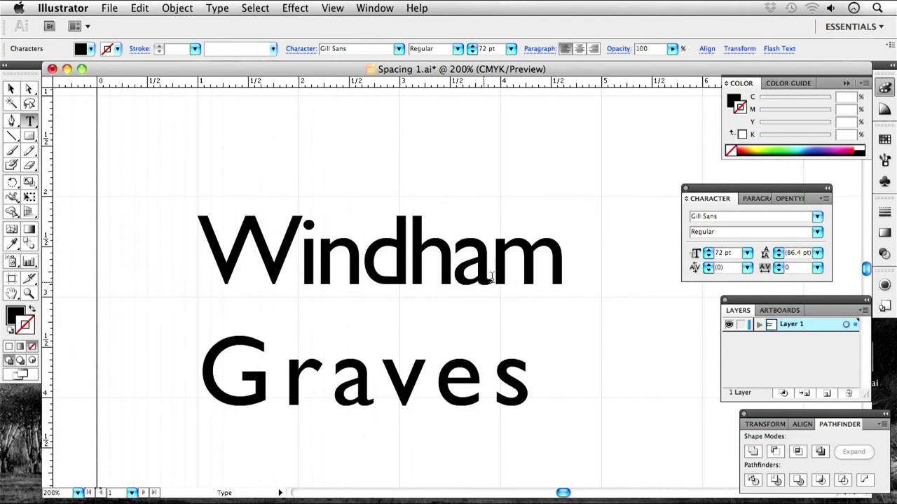
left_click(512, 258)
left_click_drag(534, 379, 189, 378)
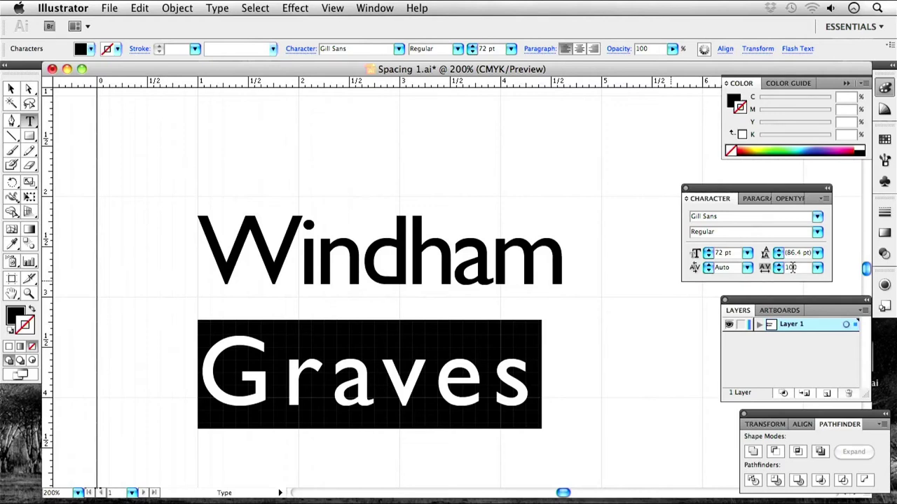
Set the font style of Graves to Gill Sans Bold.
left_click(818, 233)
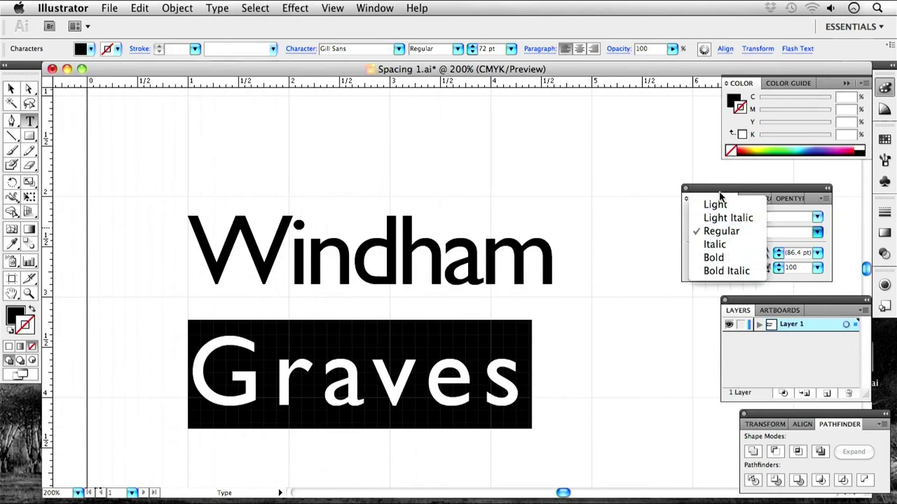
left_click(716, 259)
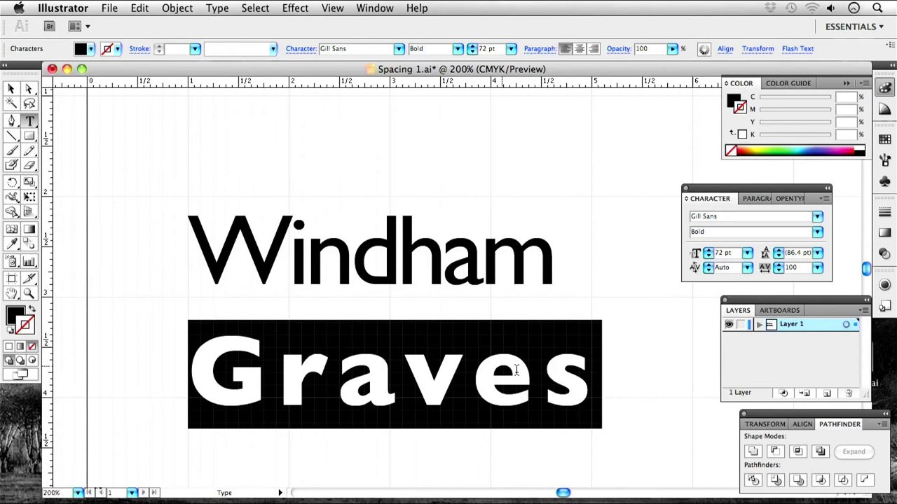
left_click(615, 277)
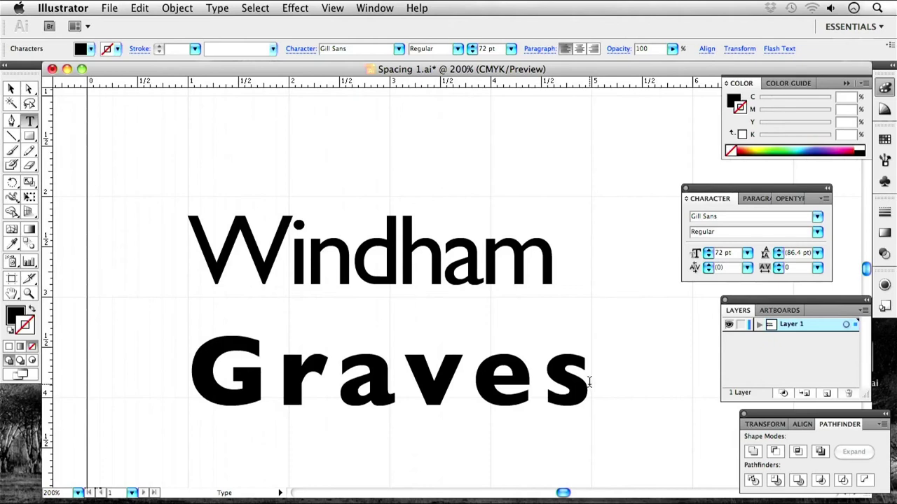
Reduce Graves' tracking to 50, then 25, and nudge it up to 37.
left_click_drag(588, 381, 220, 360)
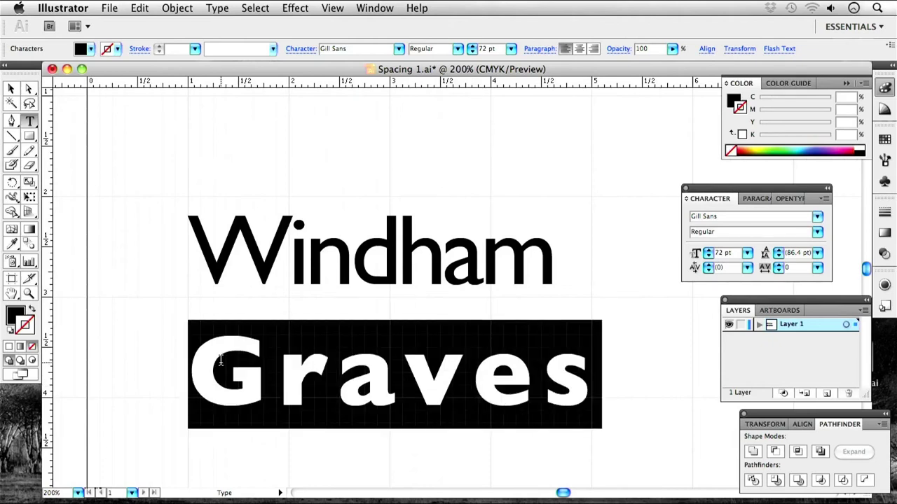
left_click(818, 267)
left_click(810, 241)
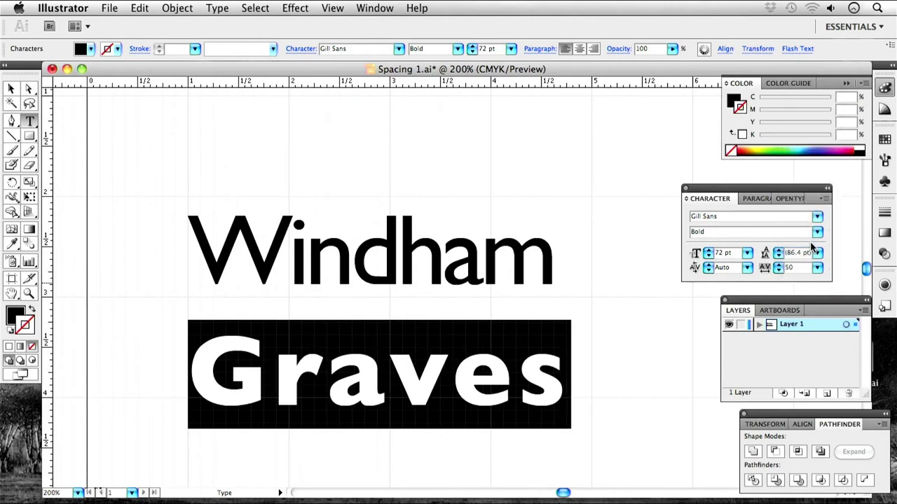
left_click(817, 268)
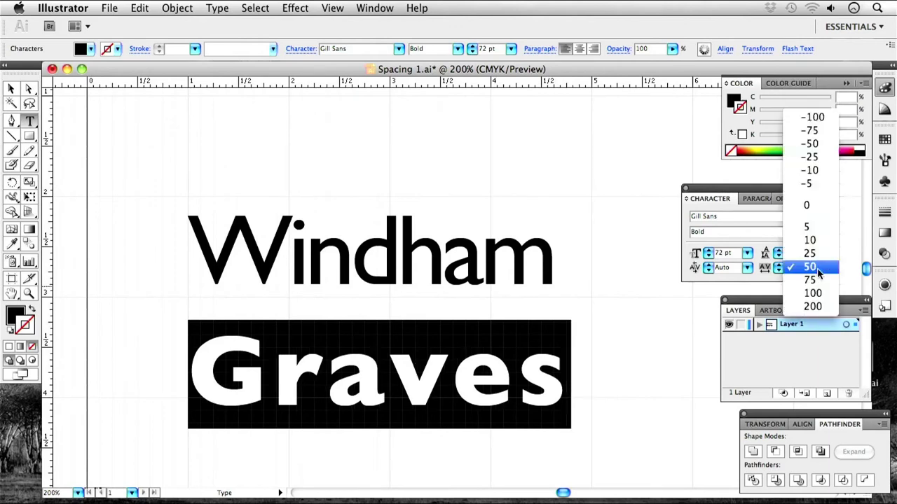
left_click(816, 254)
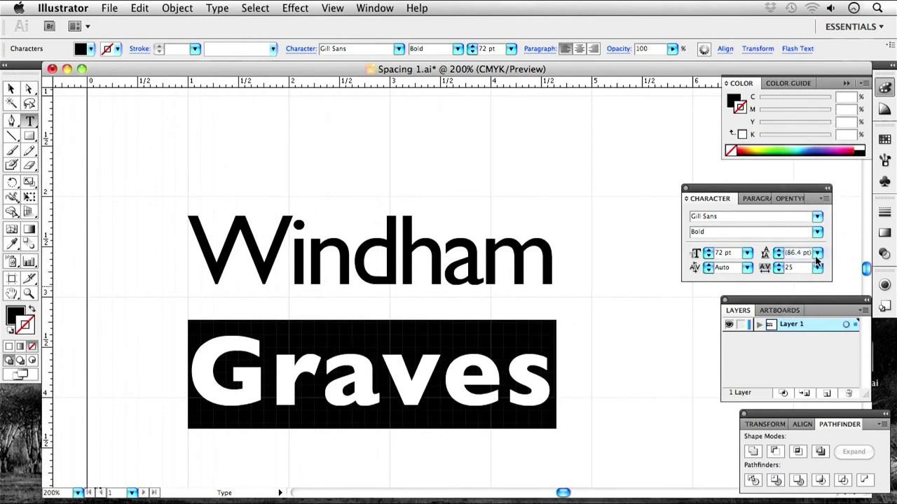
left_click(778, 264)
left_click(778, 265)
left_click(778, 264)
left_click(778, 264)
left_click(778, 265)
left_click(778, 265)
left_click(777, 264)
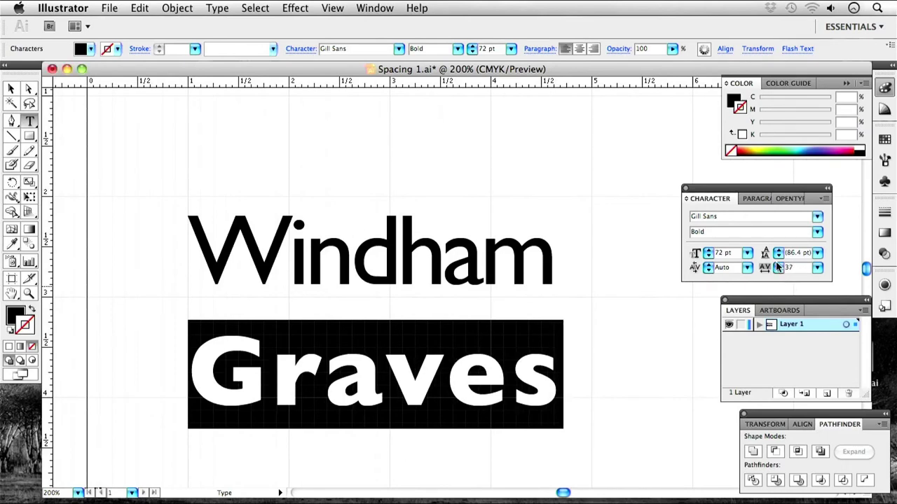
left_click(543, 251)
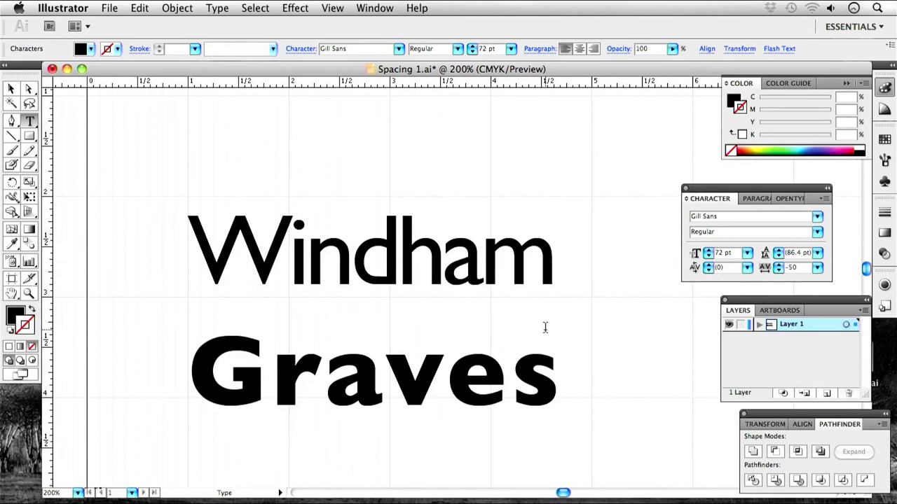
left_click(554, 395)
Select Graves and reduce its line spacing by four steps.
left_click_drag(558, 387, 194, 381)
left_click(778, 256)
left_click(778, 257)
left_click(777, 256)
left_click(777, 256)
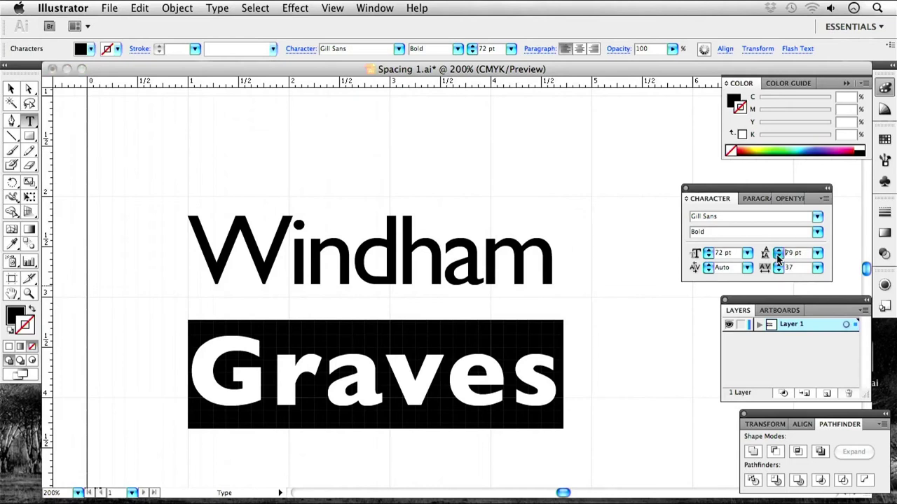
left_click_drag(641, 379, 62, 368)
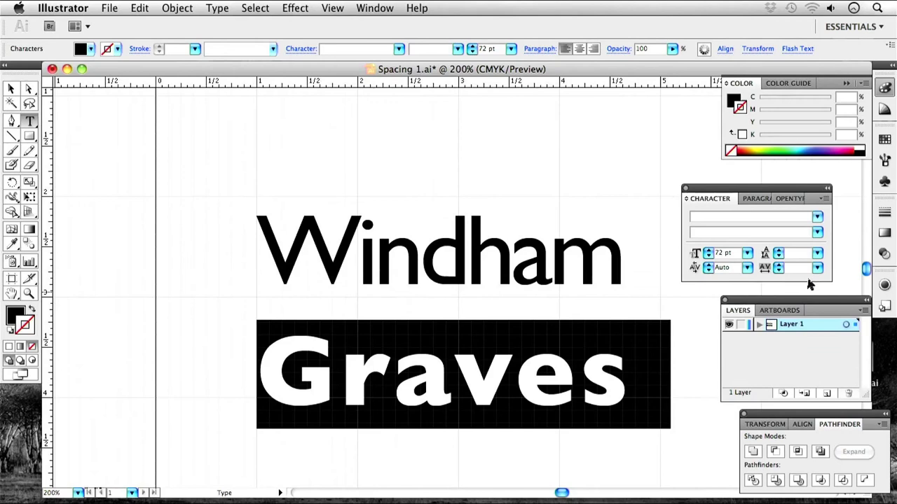
Set the Graves leading to 48 pt, then raise it to 53 pt.
left_click(817, 253)
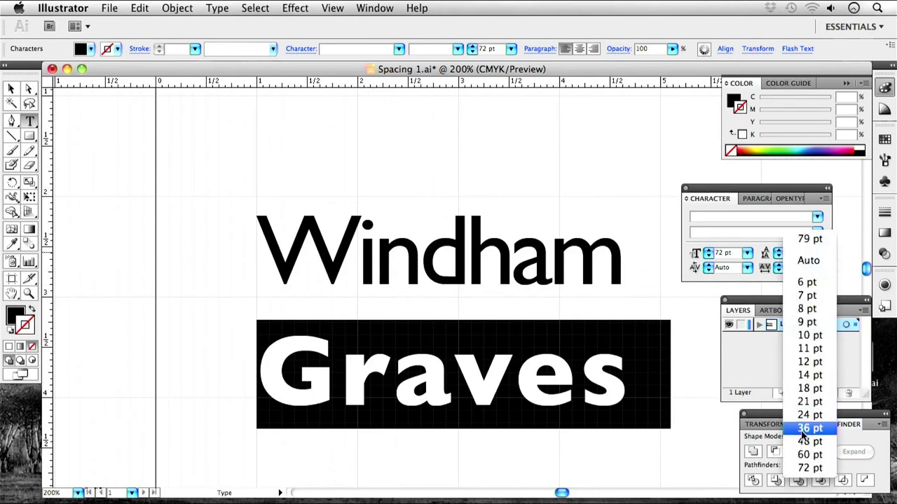
left_click(809, 441)
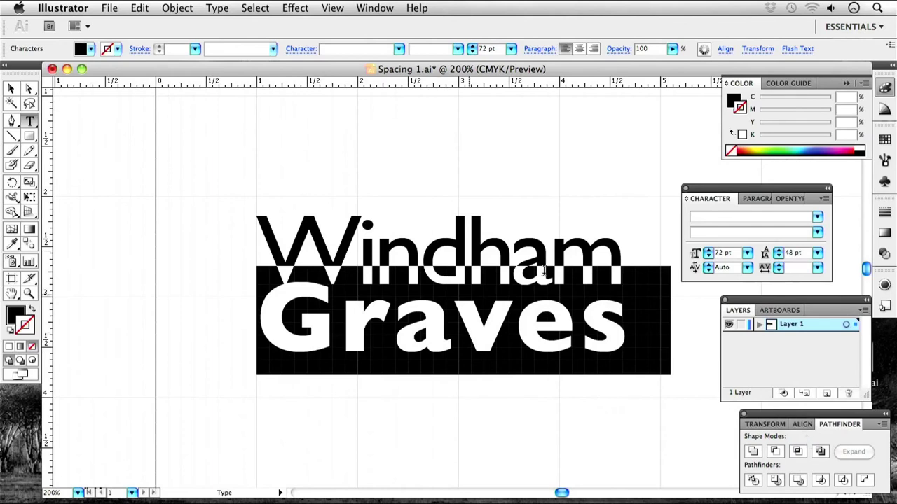
left_click(779, 251)
left_click(779, 250)
left_click(779, 250)
left_click(778, 250)
left_click(778, 250)
left_click(778, 251)
left_click(779, 250)
left_click(779, 250)
left_click(779, 251)
Check Windham's settings and raise the Graves leading further to 61 pt.
left_click(545, 199)
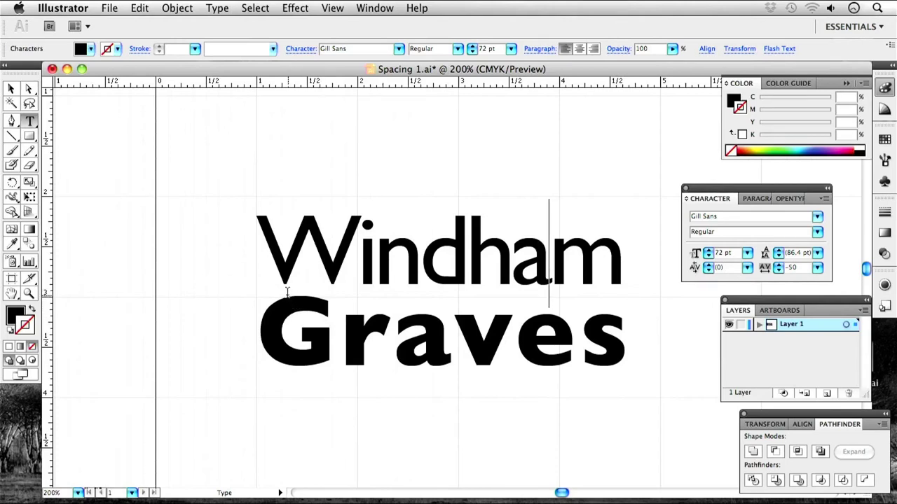
left_click_drag(652, 323, 256, 330)
left_click(780, 254)
left_click(780, 253)
left_click(235, 278)
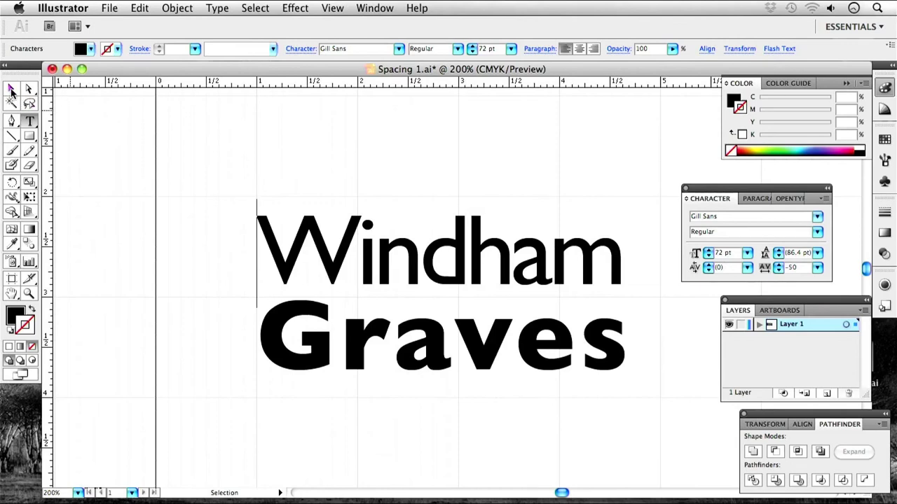
scroll(531, 348, "right", 2)
left_click(530, 348)
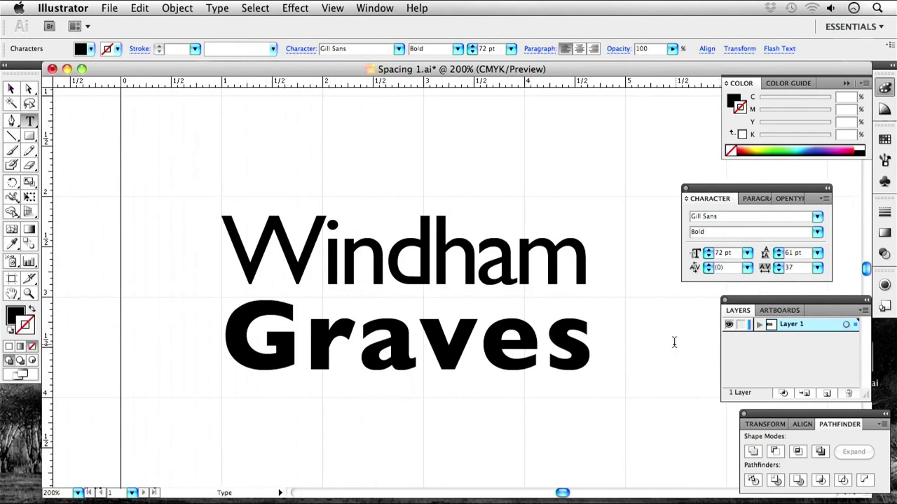
Select the Graves line and lower its leading to 54 pt.
double_click(513, 331)
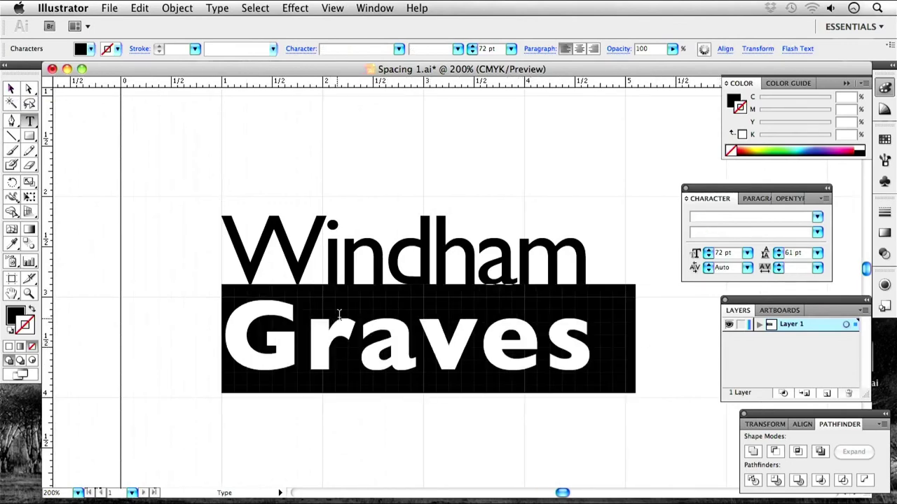
left_click(509, 319)
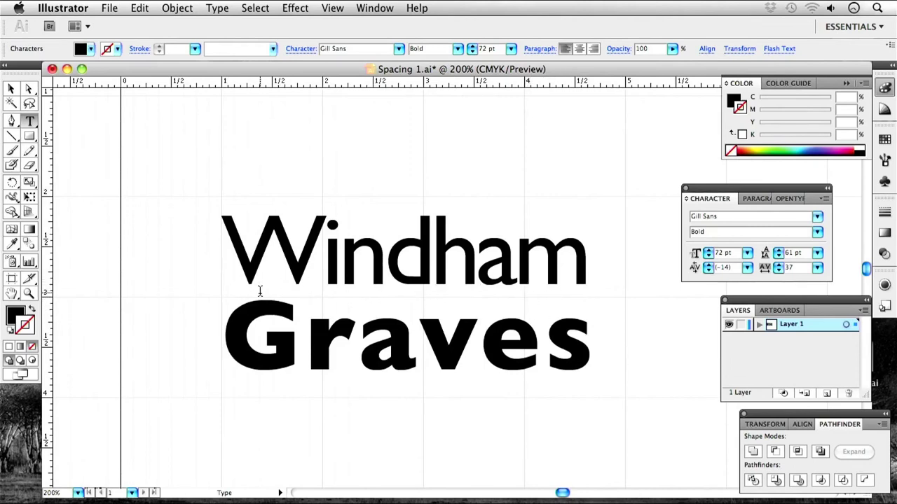
left_click_drag(602, 327, 235, 320)
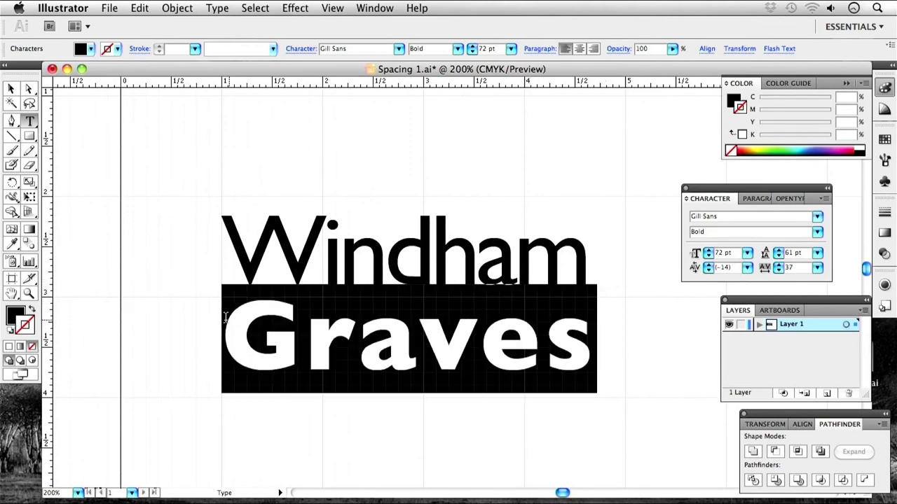
left_click(778, 256)
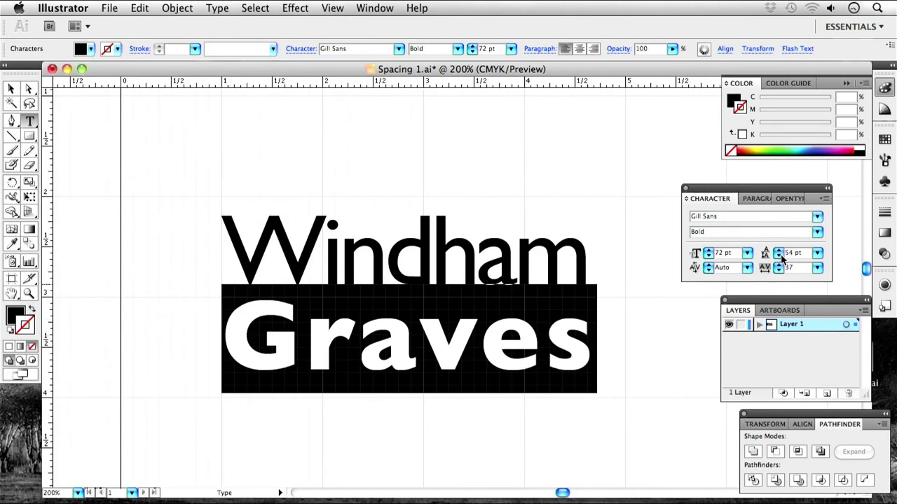
Reselect Graves and step its leading down through 53 pt to 49 pt.
left_click_drag(634, 320, 203, 322)
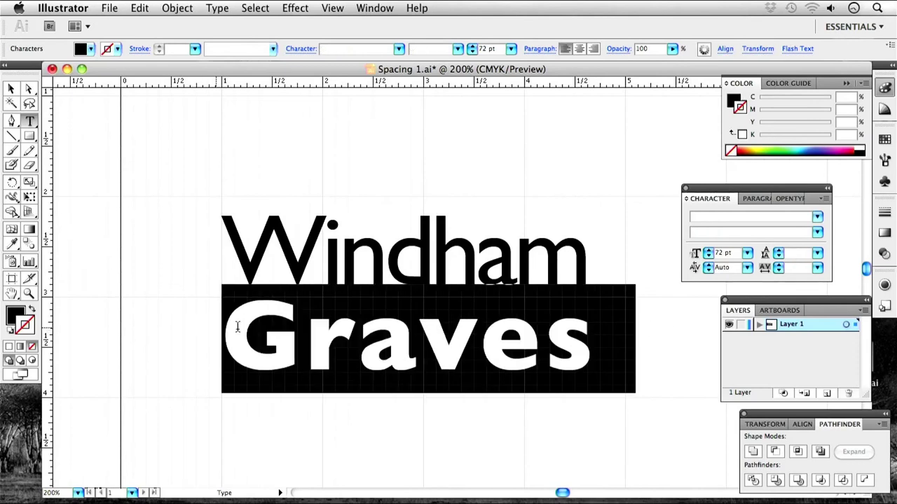
left_click(778, 257)
left_click(778, 257)
left_click(778, 257)
left_click(778, 257)
left_click(777, 258)
left_click(777, 257)
left_click(777, 257)
left_click(778, 257)
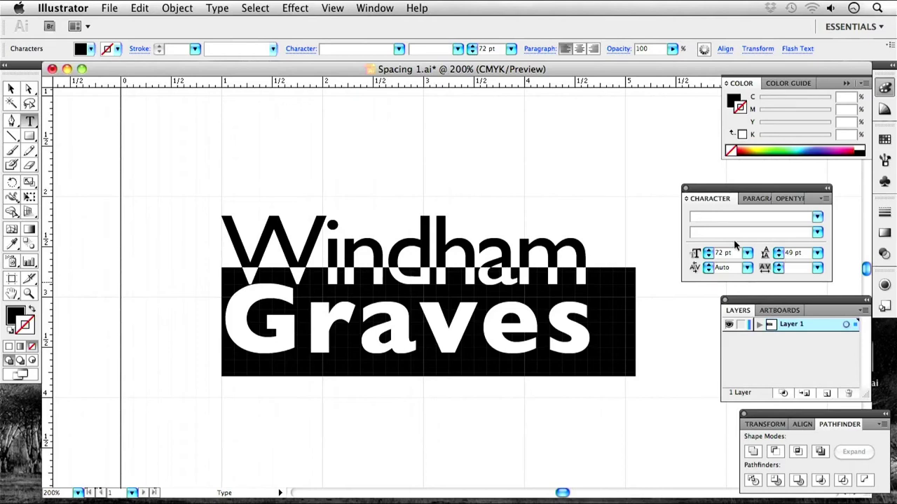
Inspect the Windham and Graves character settings and leave text editing.
left_click(648, 202)
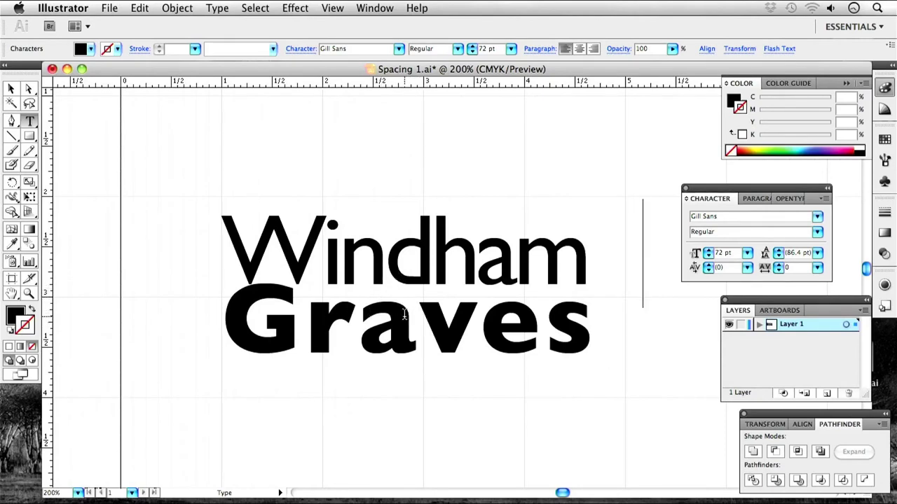
left_click(309, 309)
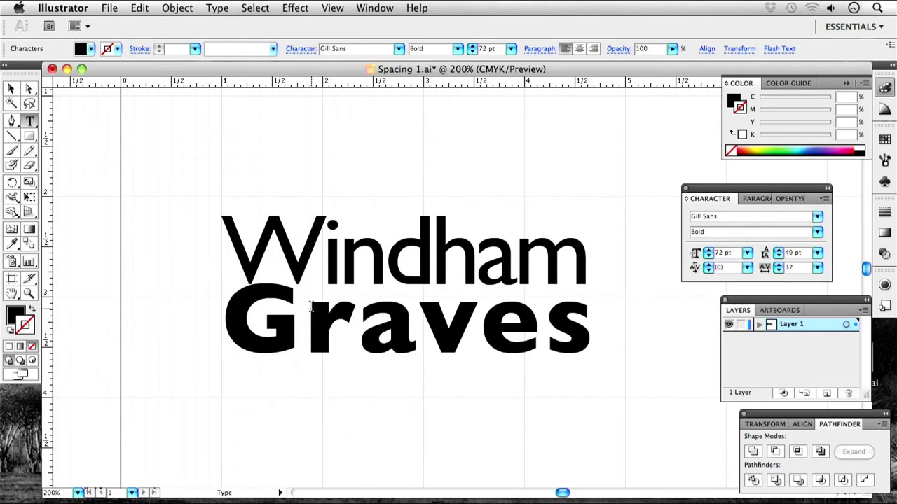
key("super")
Select the title object, try Create Outlines, then undo back to live type.
left_click(12, 88)
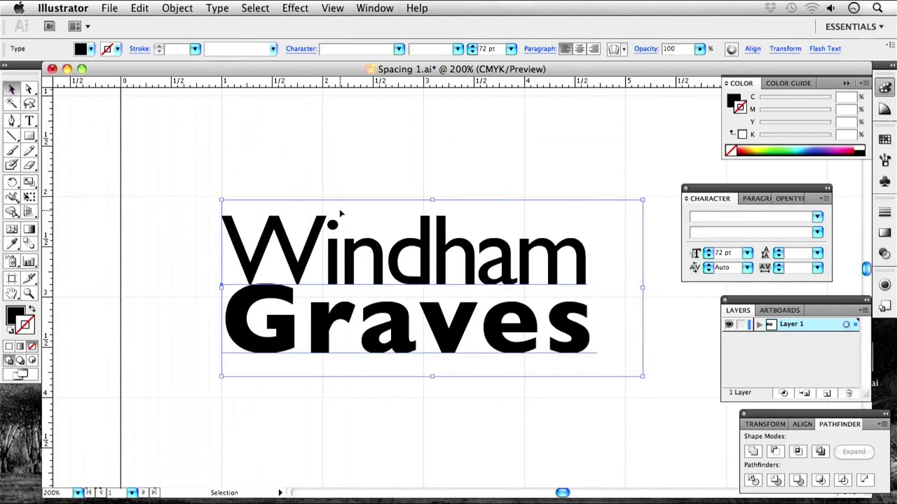
key("super+shift+o")
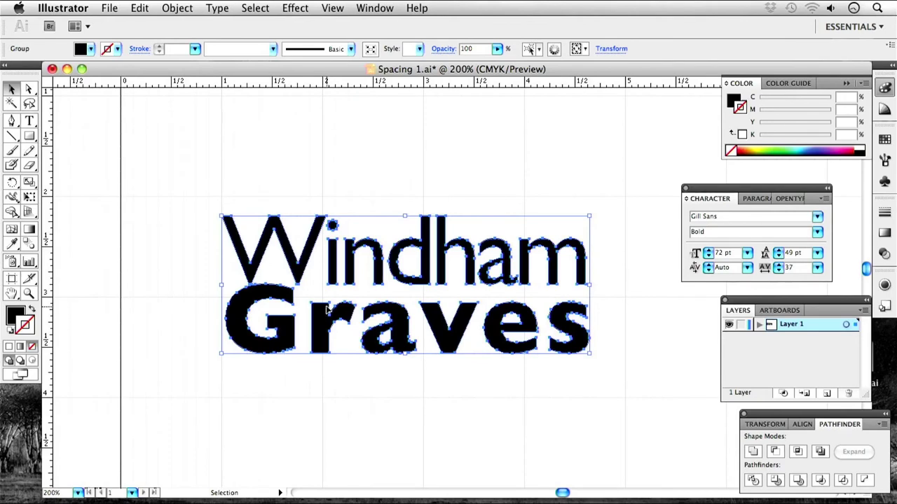
key("super+z")
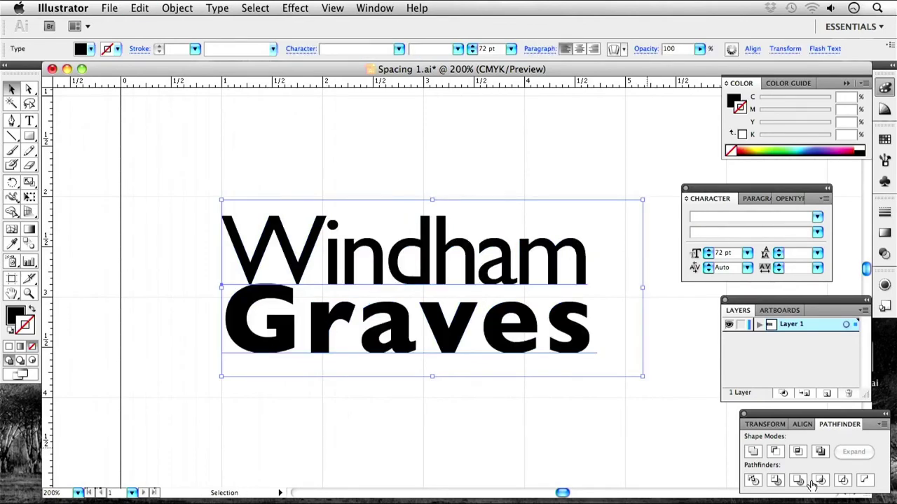
Alt-drag a live-type copy of the title above the original, then zoom back to 200%.
key("super+minus")
key("super+minus")
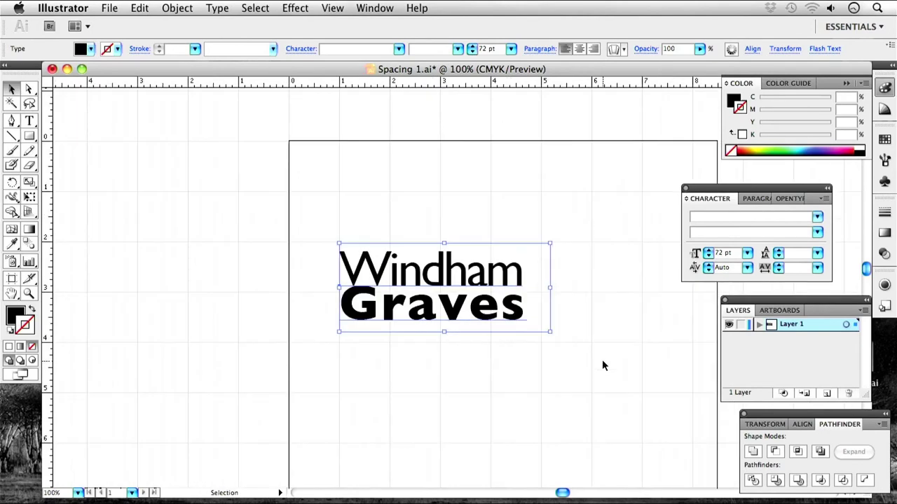
left_click_drag(445, 209, 404, 270)
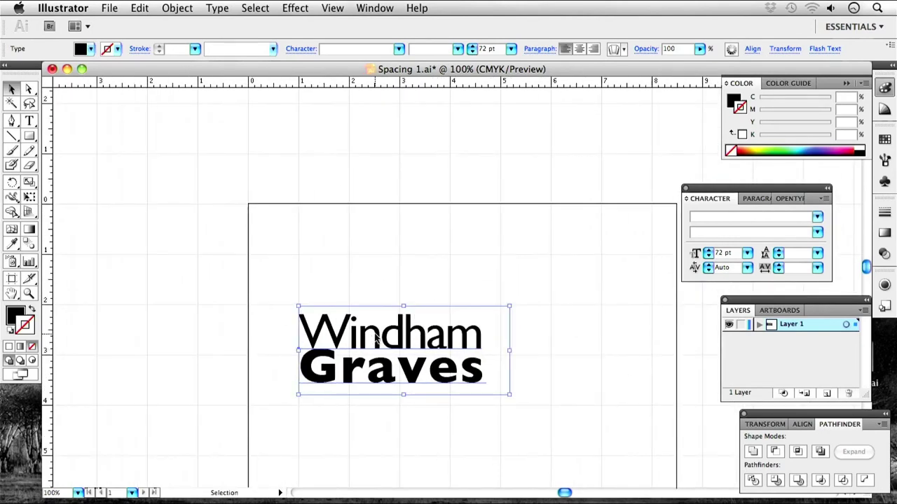
left_click_drag(376, 338, 375, 205)
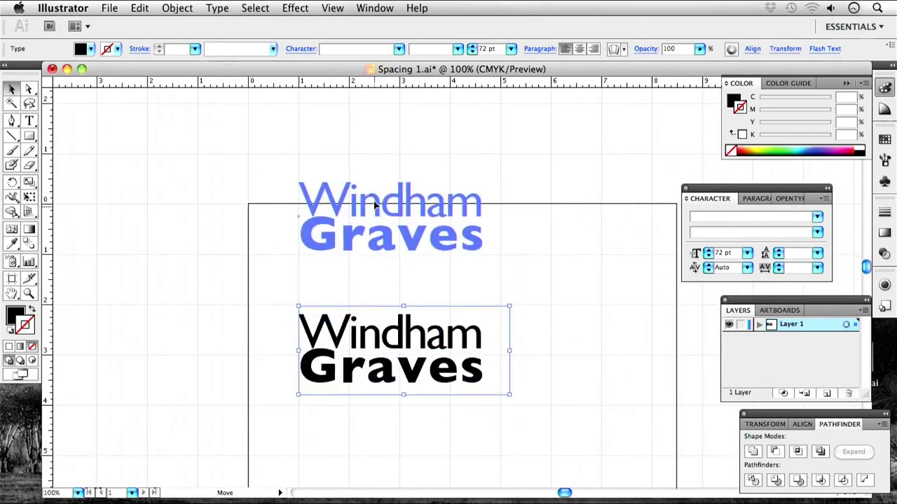
left_click_drag(375, 205, 376, 205)
left_click(390, 337)
key("super+equal")
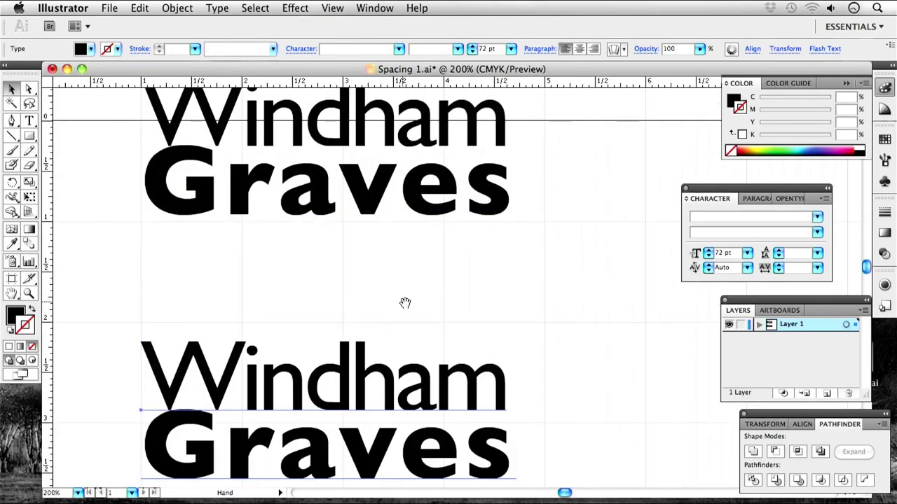
left_click_drag(402, 302, 467, 182)
left_click(467, 181)
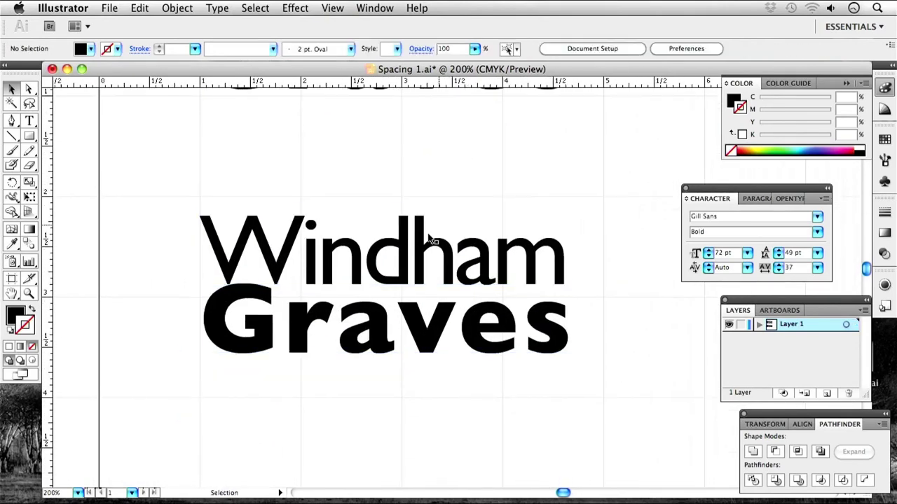
left_click(395, 283)
key("super+shift+o")
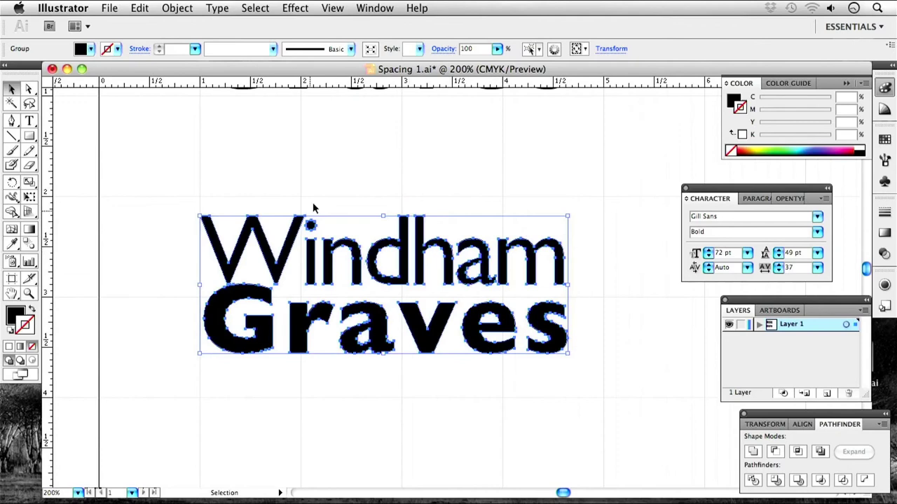
key("super+shift+g")
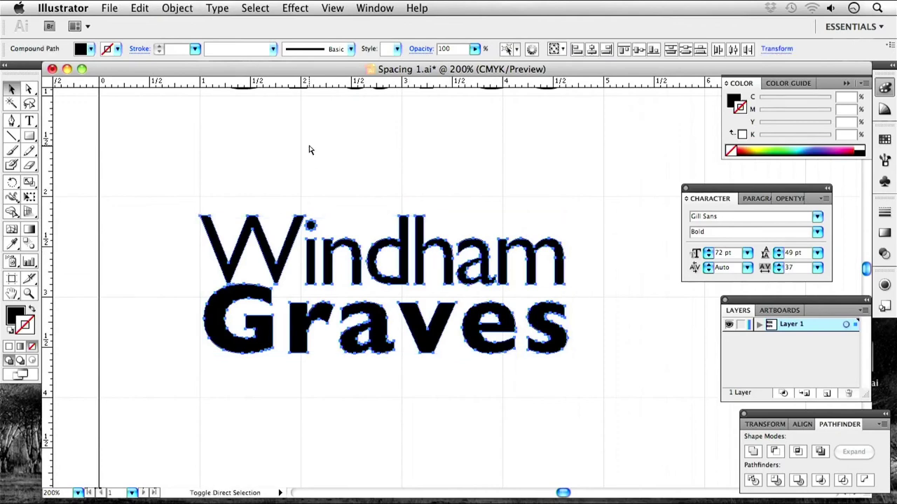
left_click(300, 136)
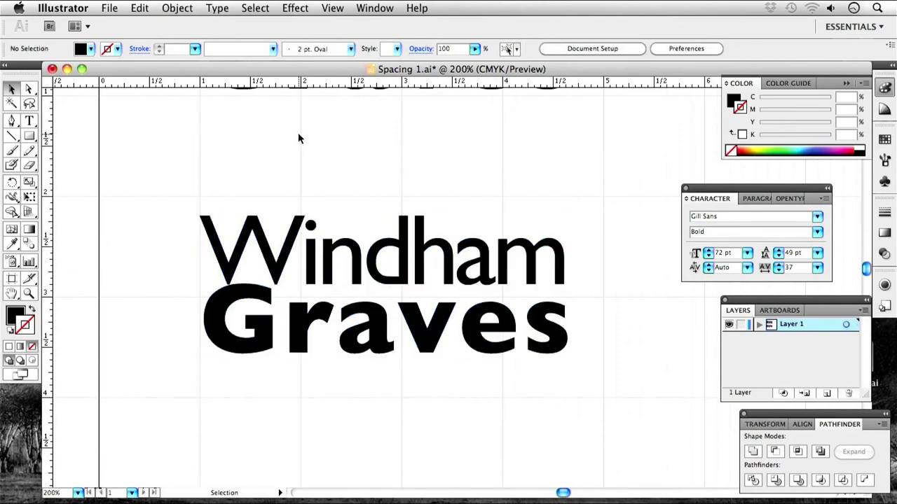
Shift-drag the outlined G straight down below the baseline.
left_click(247, 289)
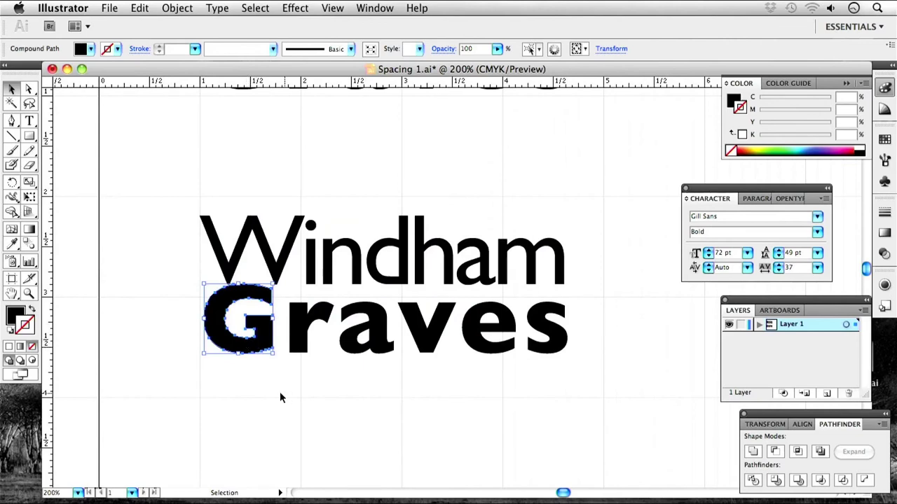
left_click_drag(284, 398, 334, 367)
scroll(344, 305, "up", 2)
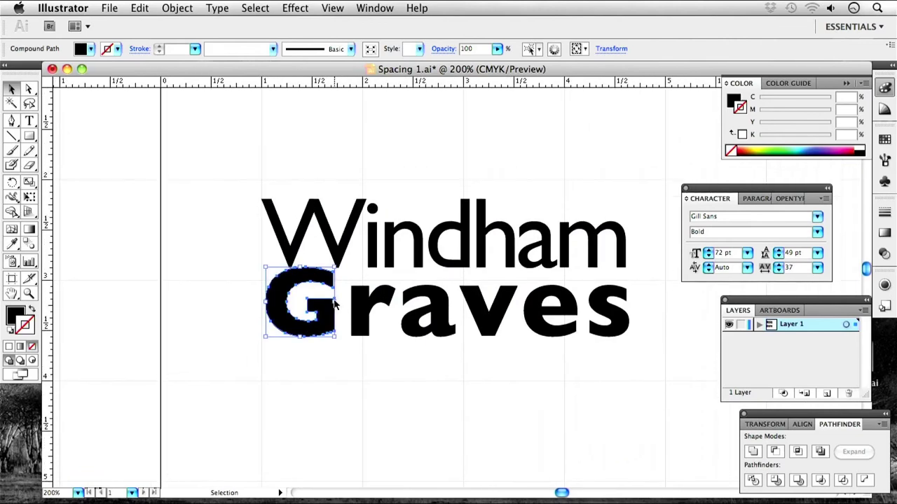
left_click_drag(317, 284, 313, 307)
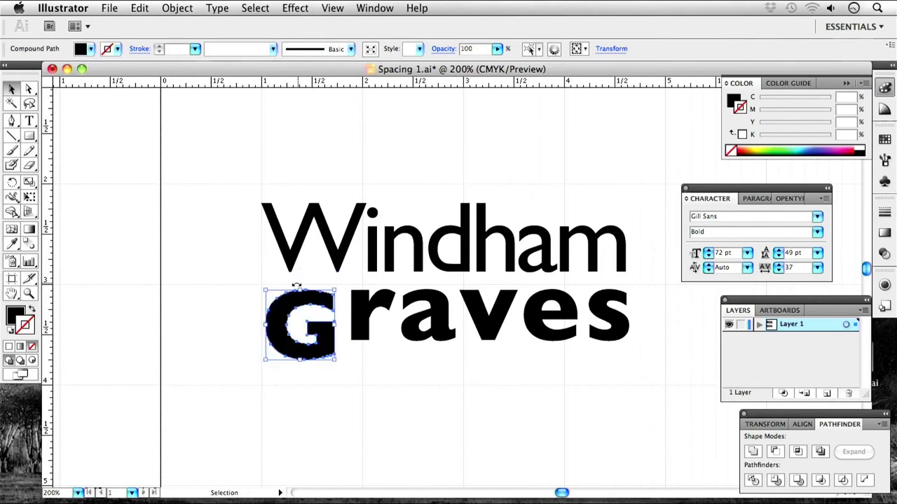
left_click(487, 371)
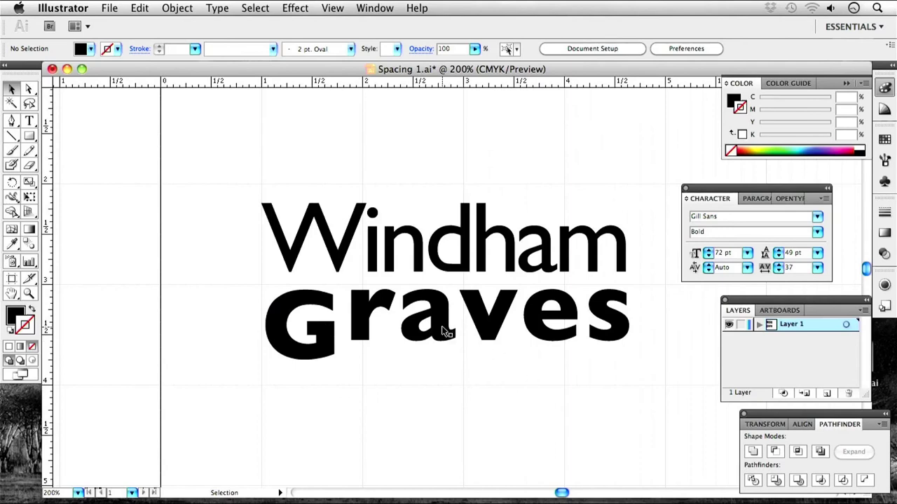
scroll(424, 366, "right", 5)
scroll(425, 367, "up", 2)
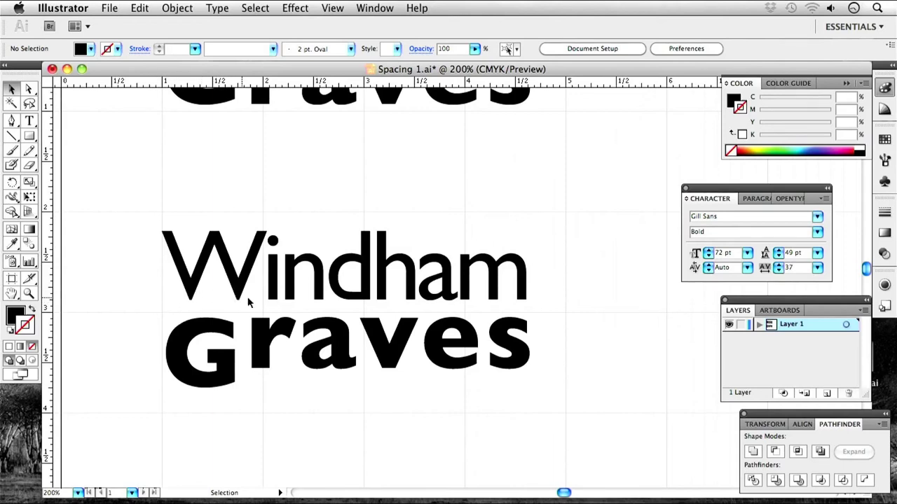
Turn off snap to grid and nudge the G slightly up and right.
left_click(326, 9)
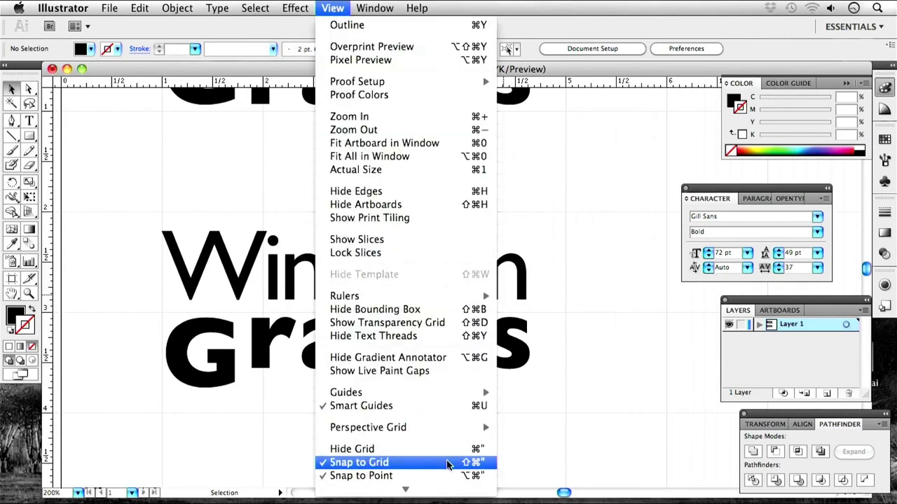
left_click(447, 463)
left_click(214, 328)
left_click_drag(214, 328, 216, 324)
left_click(243, 329)
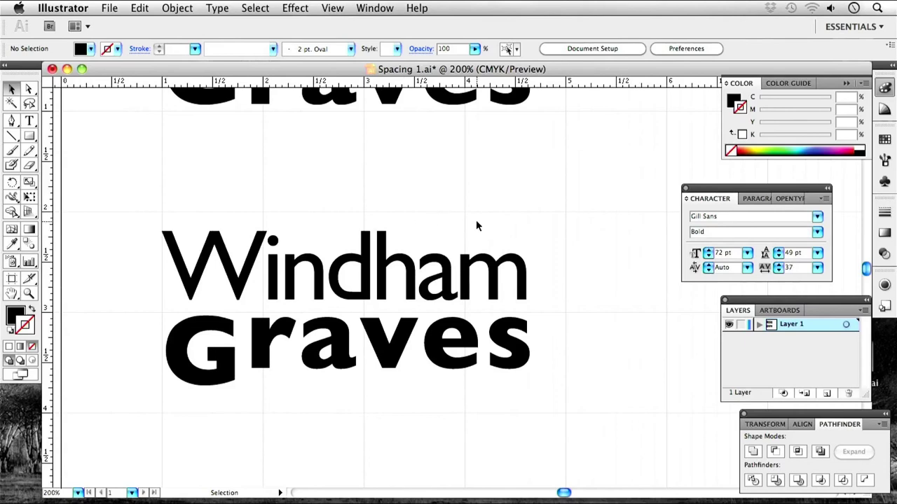
key("super+minus")
key("super+minus")
key("super+minus")
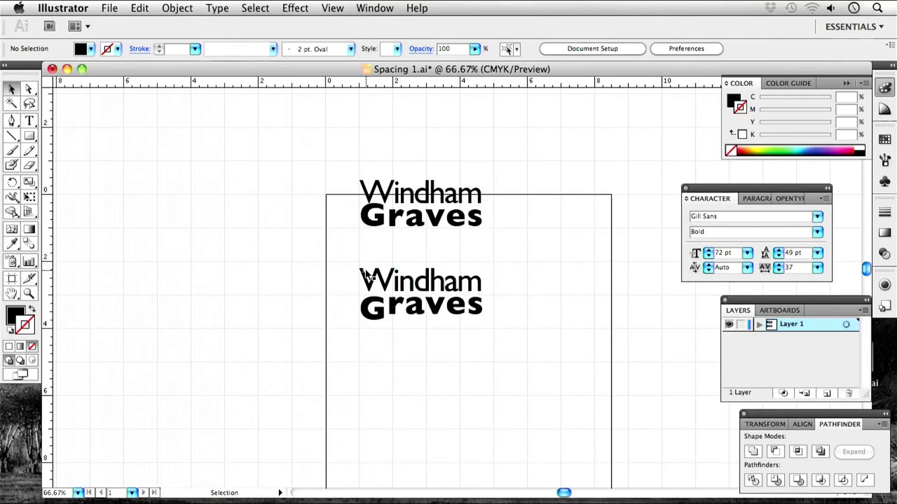
Try removing anchor points from the i of Windham, dismissing the warnings.
key("super+equal")
key("super+equal")
key("super+equal")
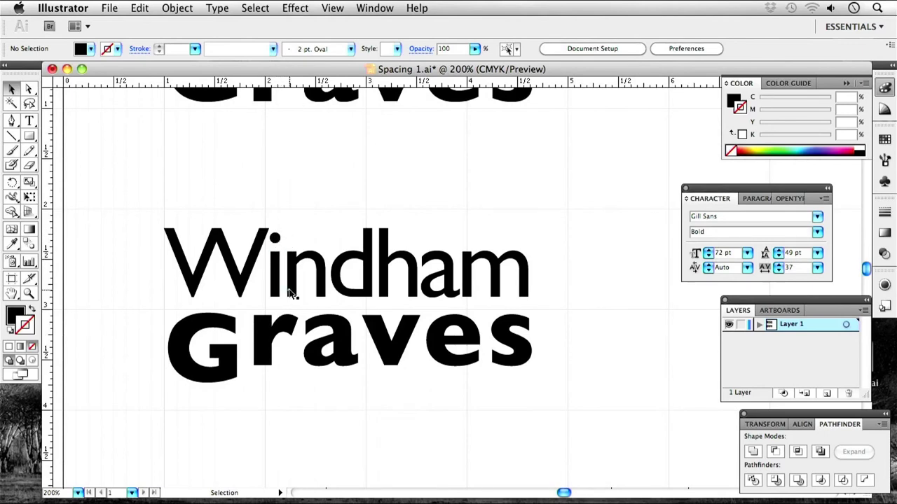
left_click(279, 239)
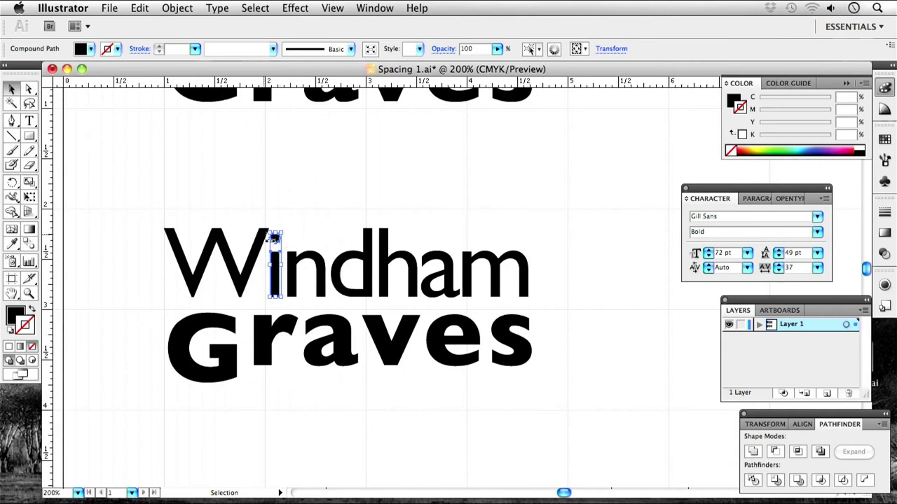
left_click(12, 120)
left_click(77, 152)
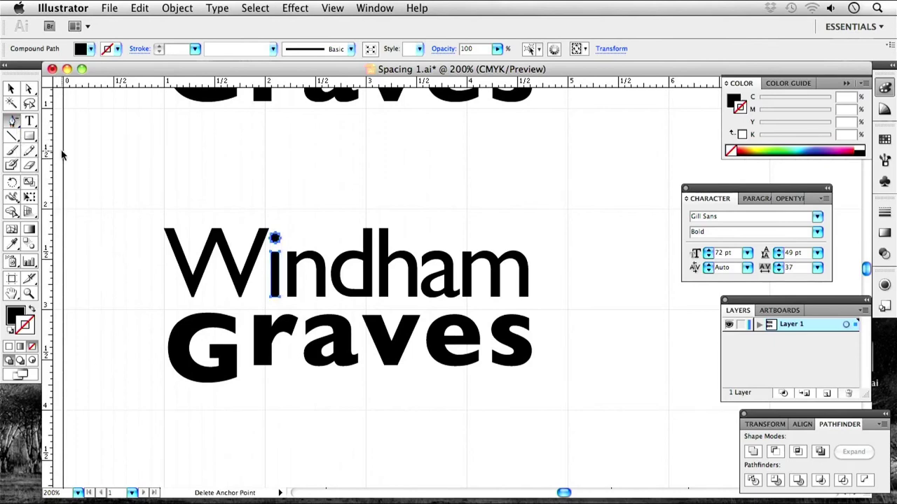
left_click(279, 239)
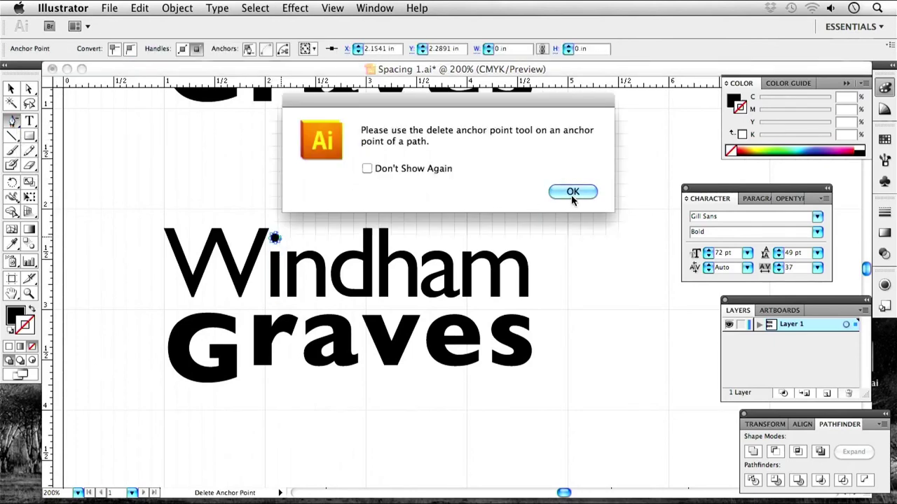
left_click(573, 192)
left_click(265, 260)
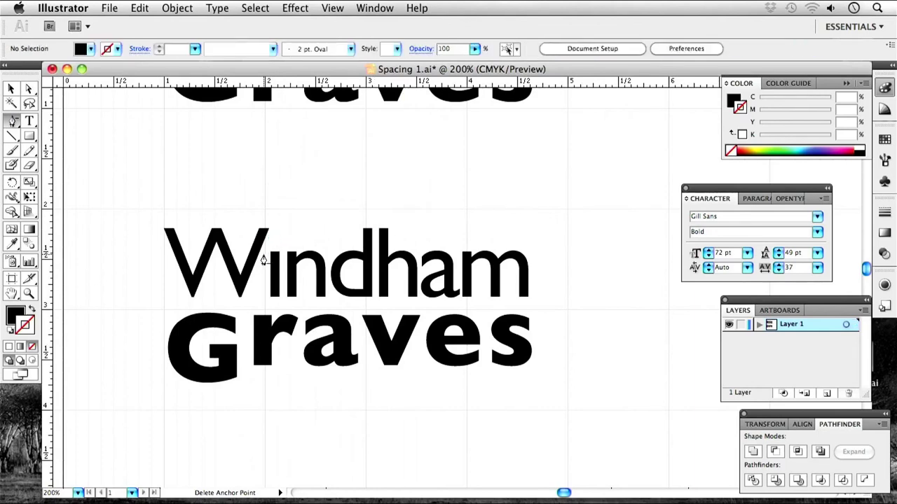
left_click(327, 197)
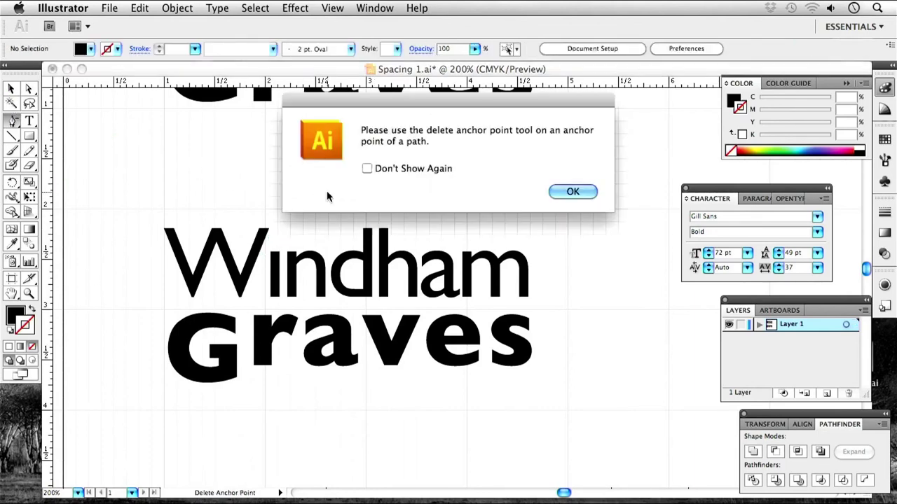
left_click(573, 192)
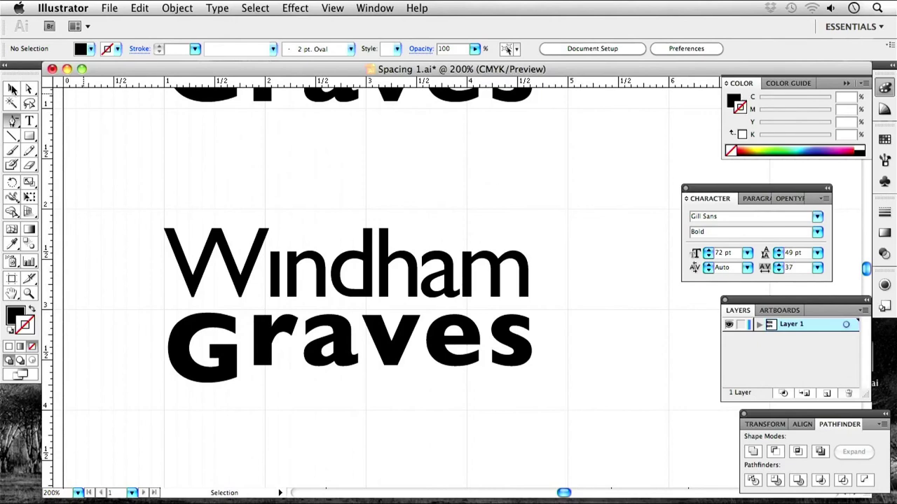
Nudge the outlined W of Windham slightly right toward the i.
left_click(10, 90)
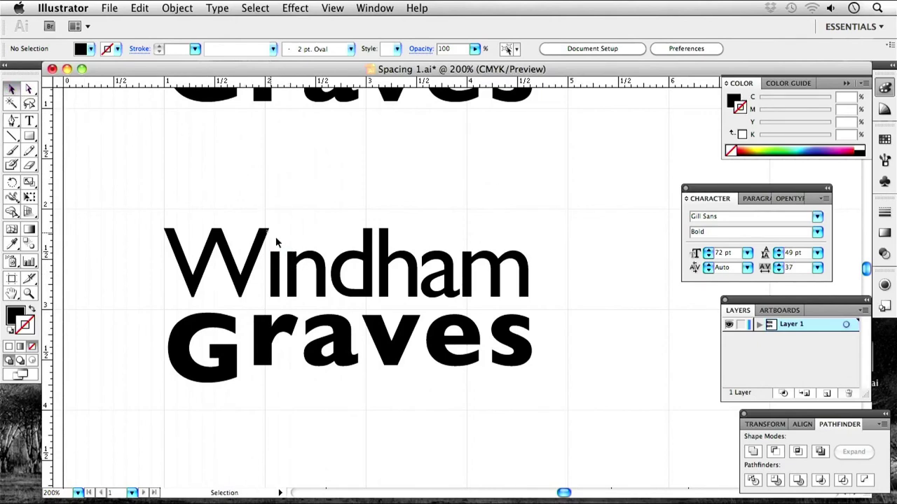
left_click(241, 270)
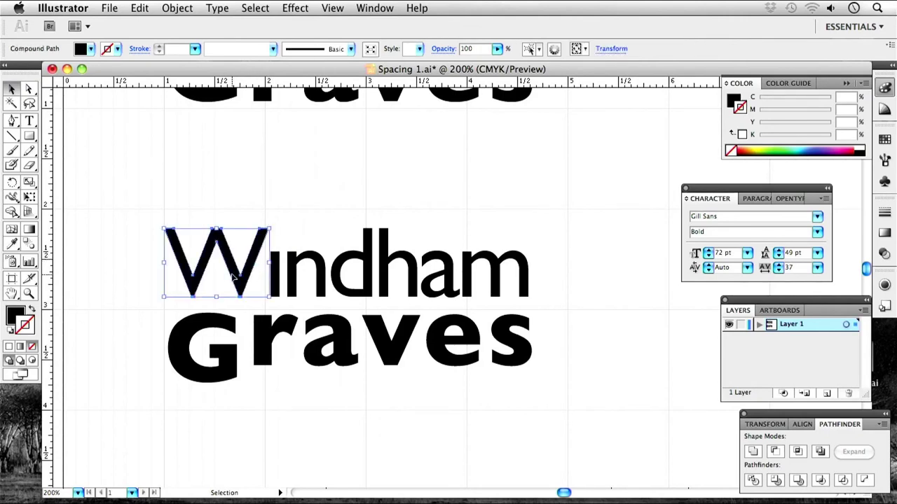
left_click_drag(249, 278, 253, 280)
left_click(216, 168)
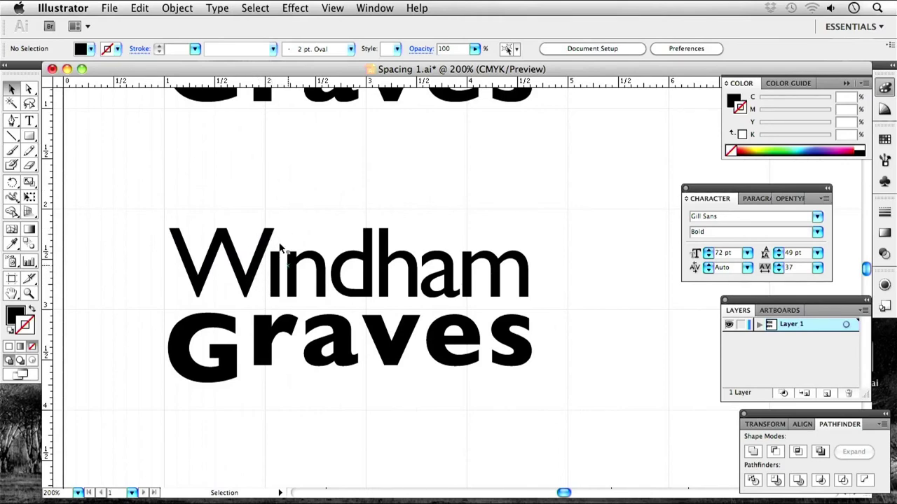
left_click_drag(456, 432, 456, 268)
left_click_drag(594, 259, 253, 147)
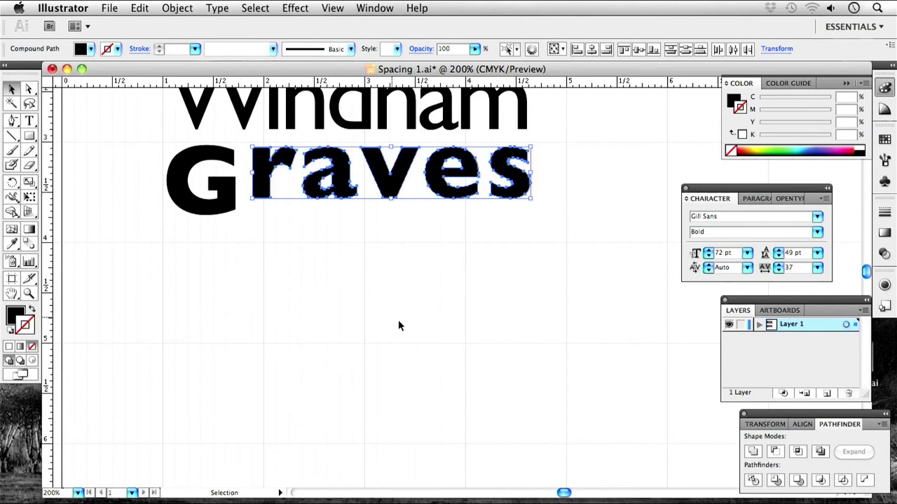
Drop a copy of raves lower on the artboard and zoom in to inspect it under Graves.
left_click_drag(341, 160, 346, 351)
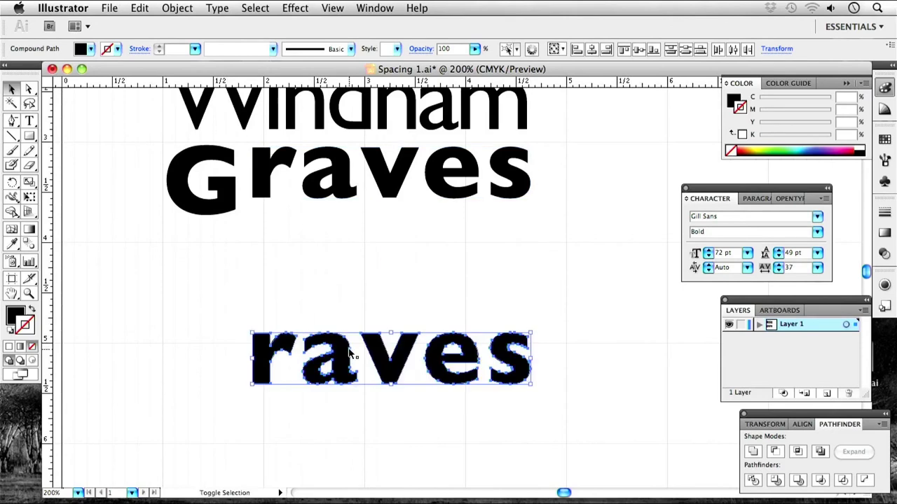
left_click(399, 262)
key("space")
left_click_drag(480, 396, 492, 252)
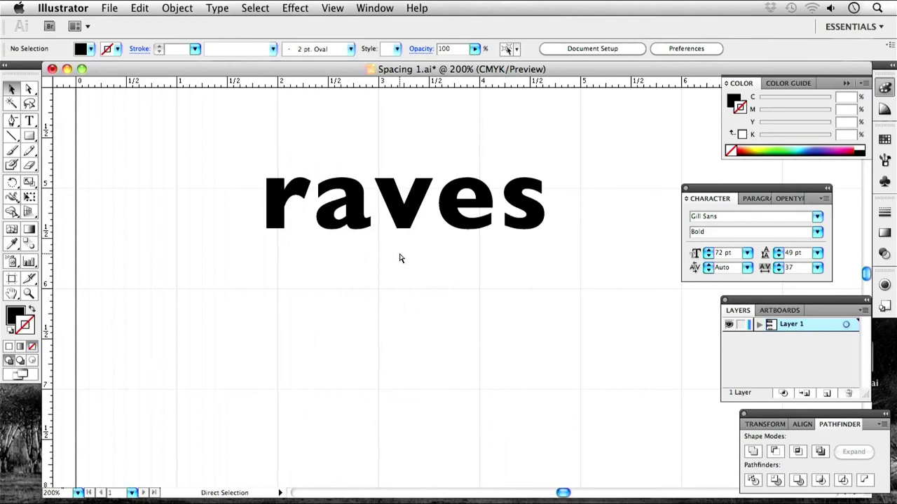
key("super+minus")
key("super+minus")
key("super+minus")
key("super+minus")
key("super+minus")
key("super+minus")
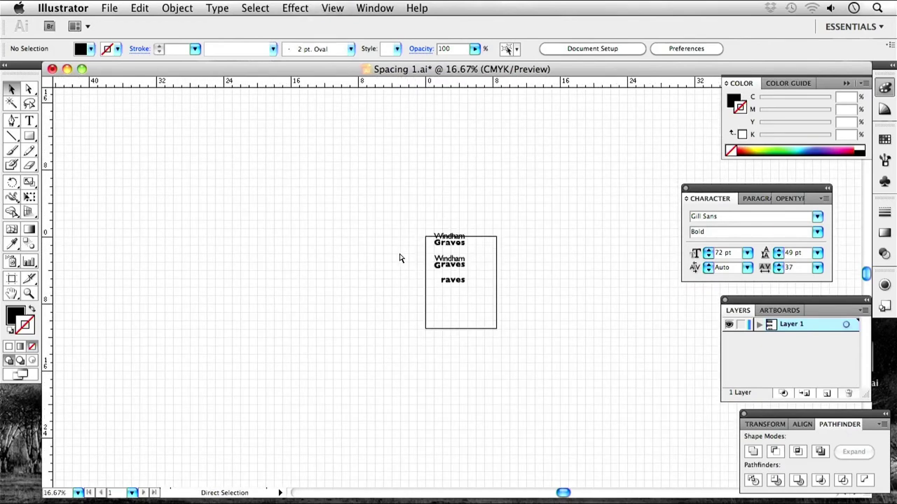
key("super+minus")
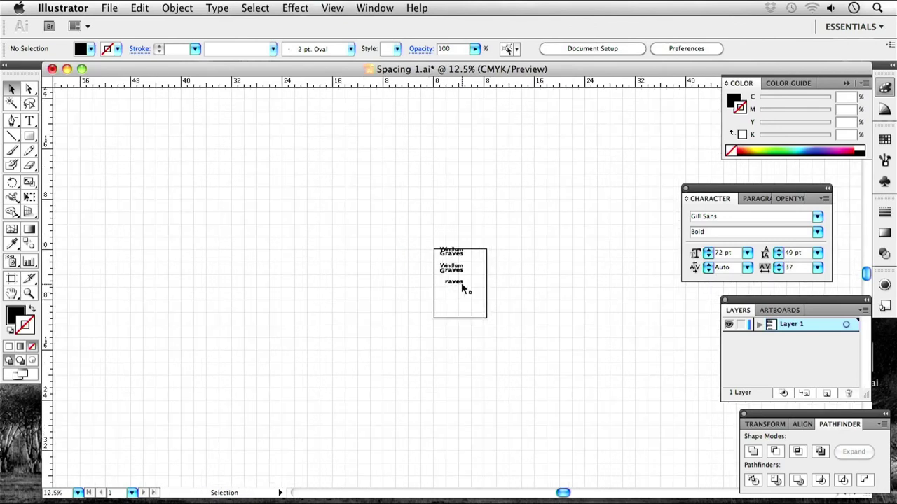
key("super+equal")
key("super+equal")
key("super+equal")
key("super+equal")
key("super+equal")
key("super+equal")
key("super+equal")
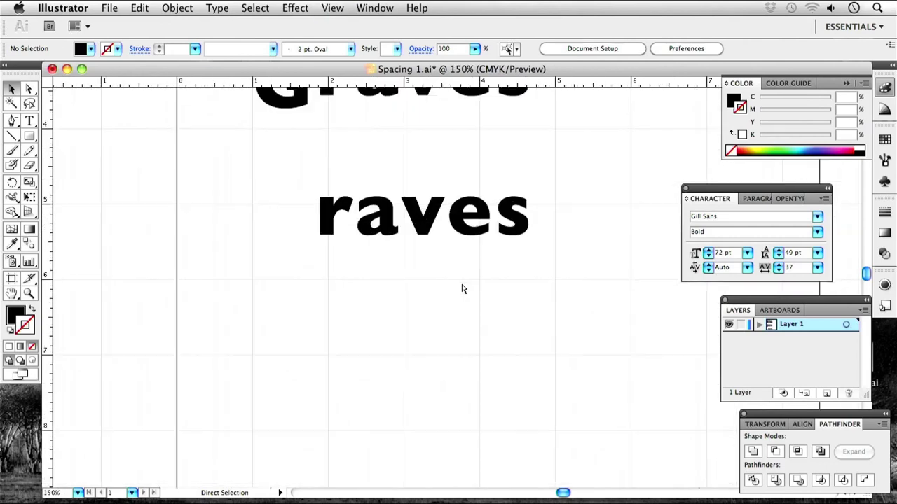
key("super+equal")
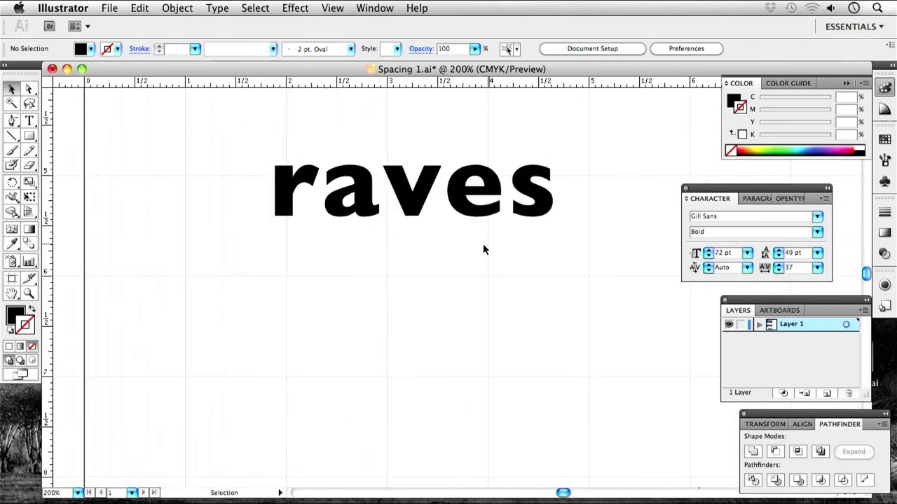
left_click_drag(500, 274, 460, 355)
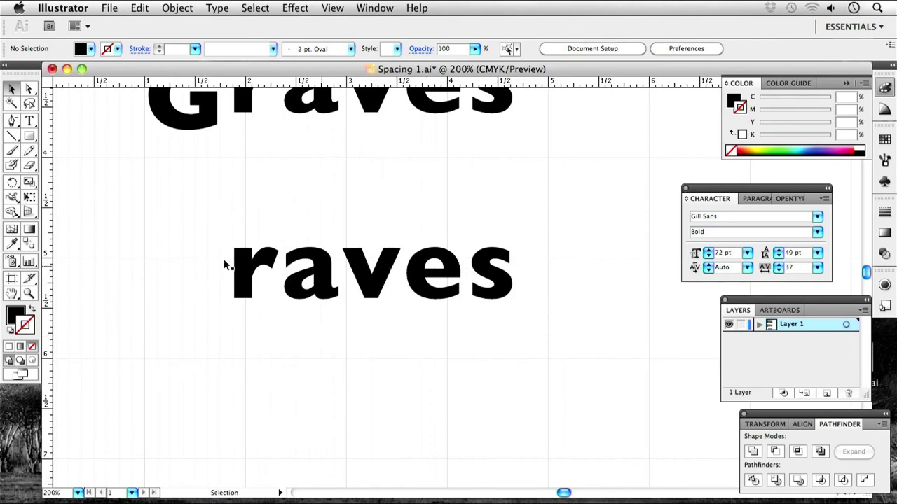
left_click(489, 274)
left_click(447, 231)
key("super+minus")
key("super+minus")
key("super+minus")
left_click(411, 141)
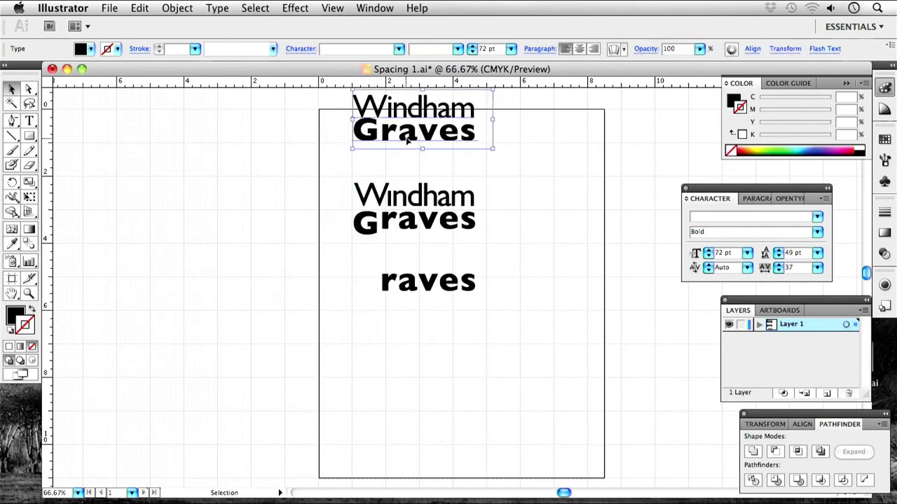
left_click_drag(411, 141, 484, 208)
key("super+equal")
key("super+equal")
key("super+equal")
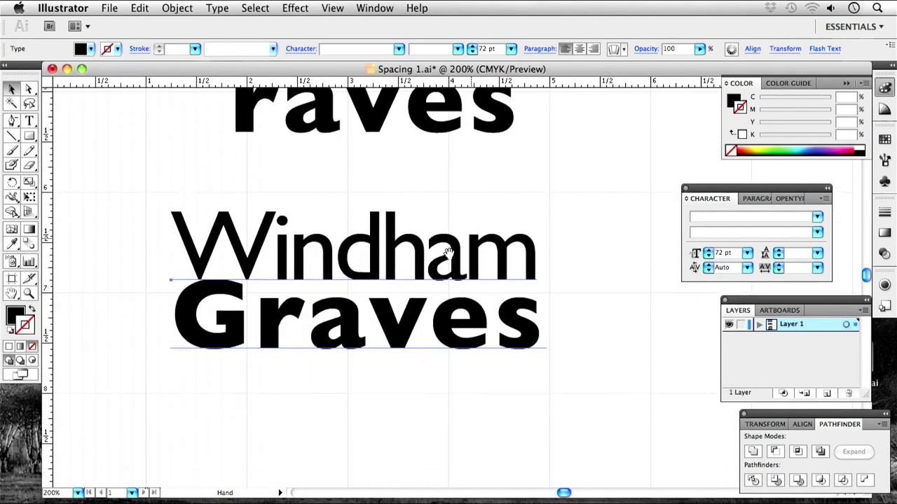
left_click_drag(492, 309, 494, 309)
Set the Graves line to Gill Sans Regular with -25 tracking.
key("t")
left_click_drag(540, 324, 173, 323)
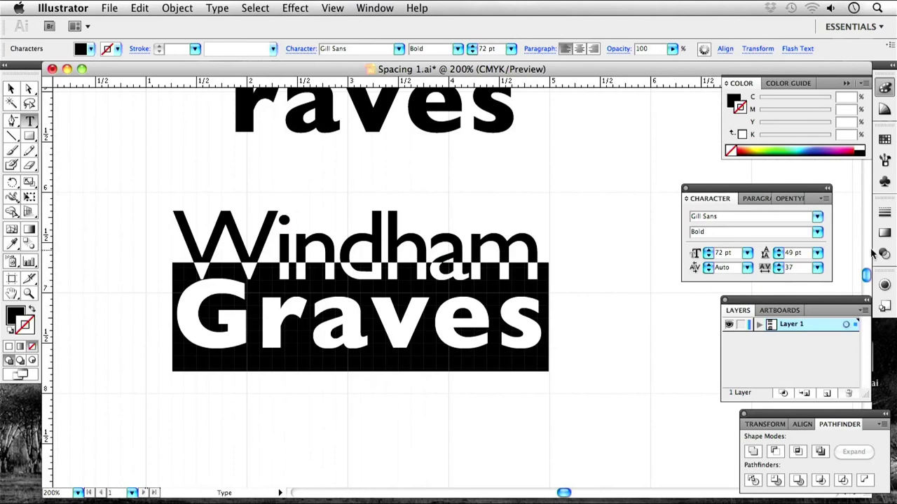
left_click(817, 268)
left_click(714, 236)
left_click(817, 233)
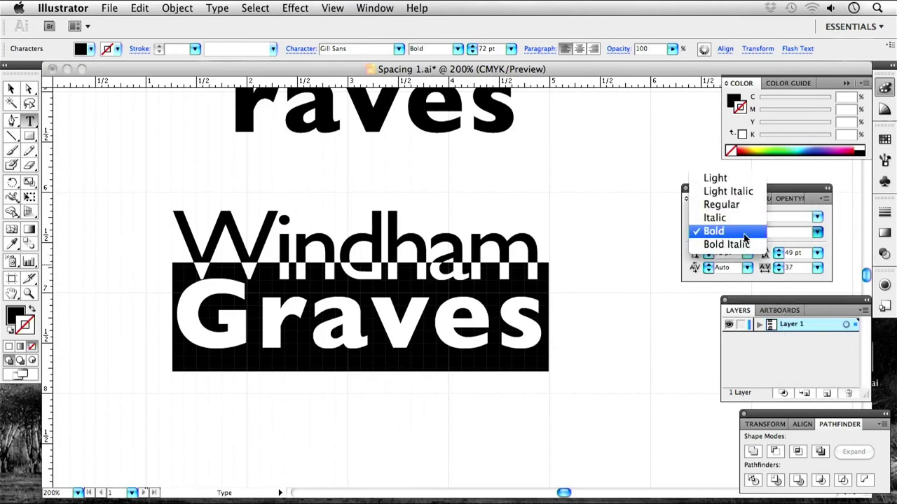
left_click(721, 205)
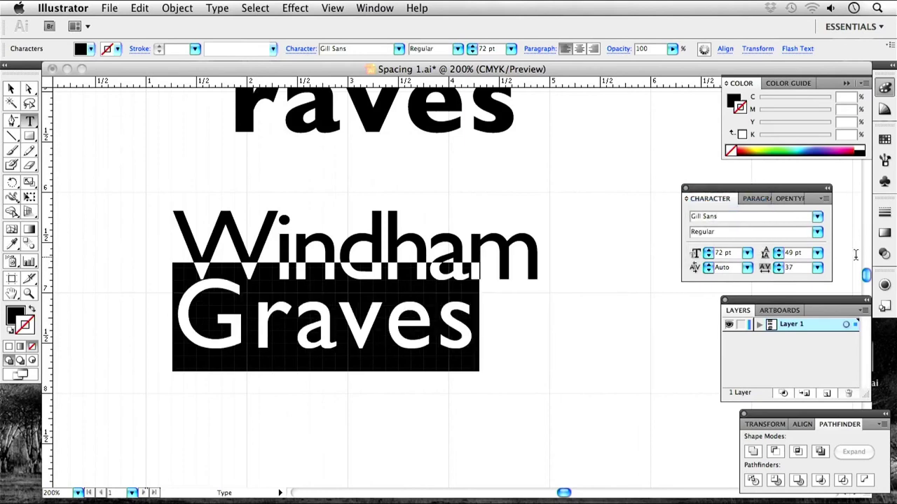
left_click(817, 267)
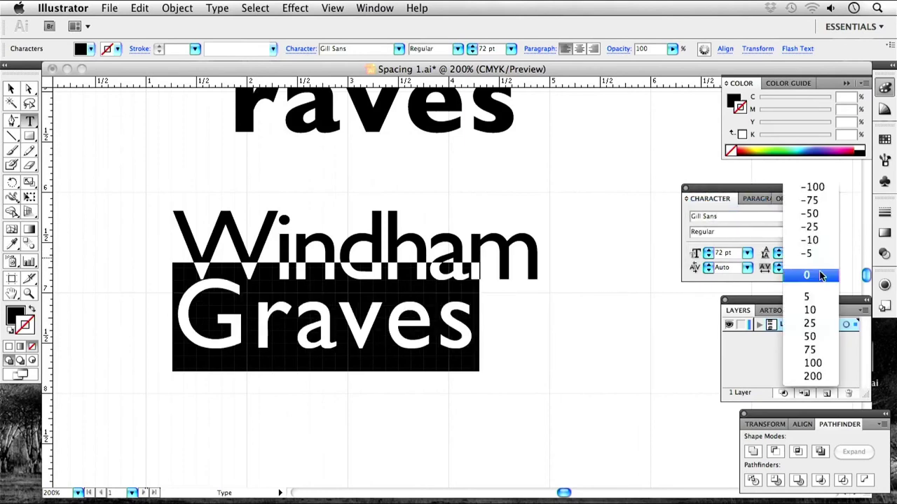
left_click(810, 214)
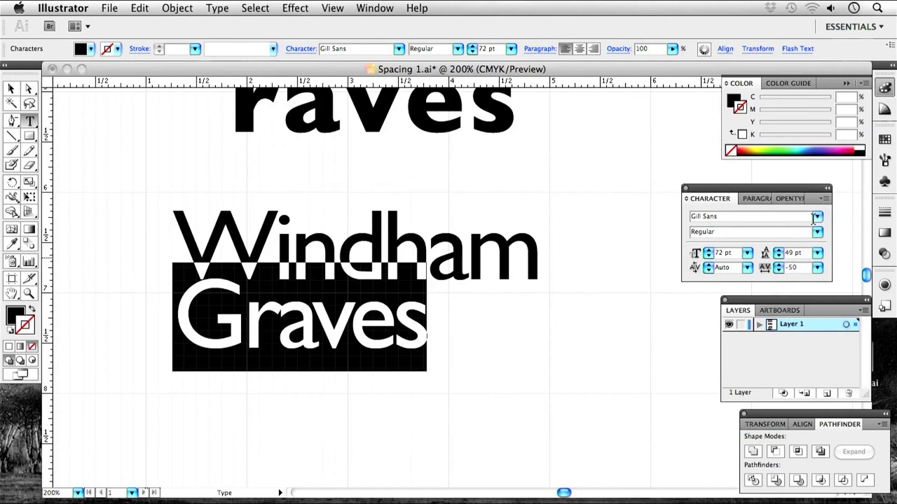
left_click(817, 267)
left_click(813, 280)
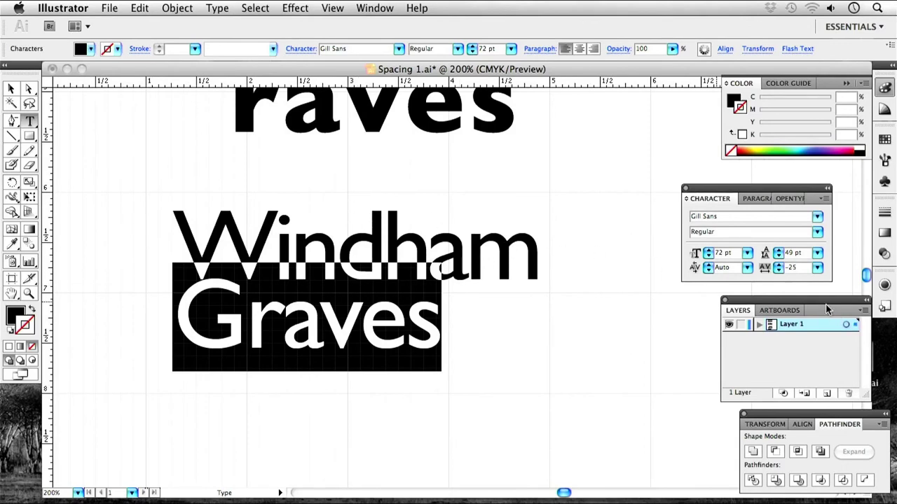
key("BackSpace")
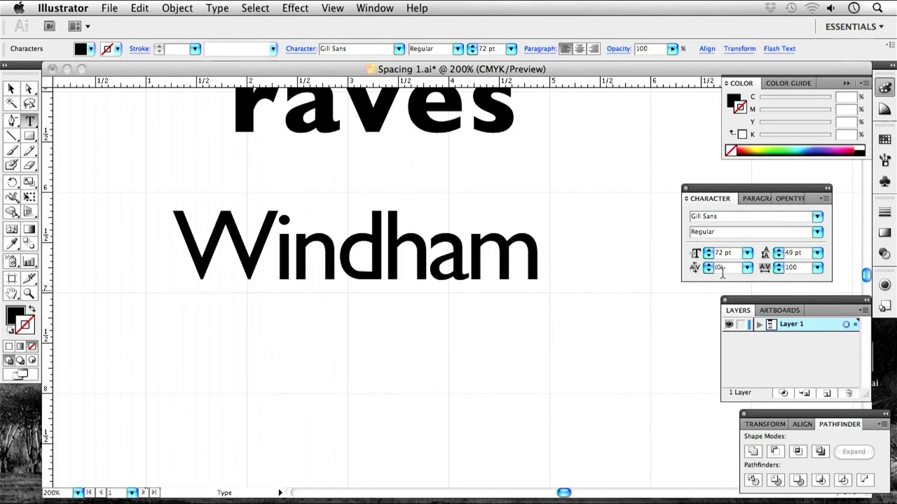
key("super+z")
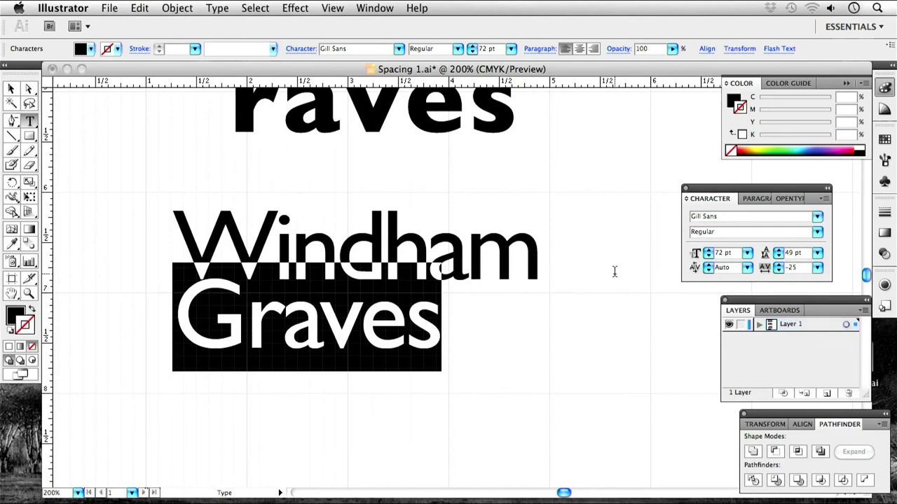
left_click(242, 195)
key("Escape")
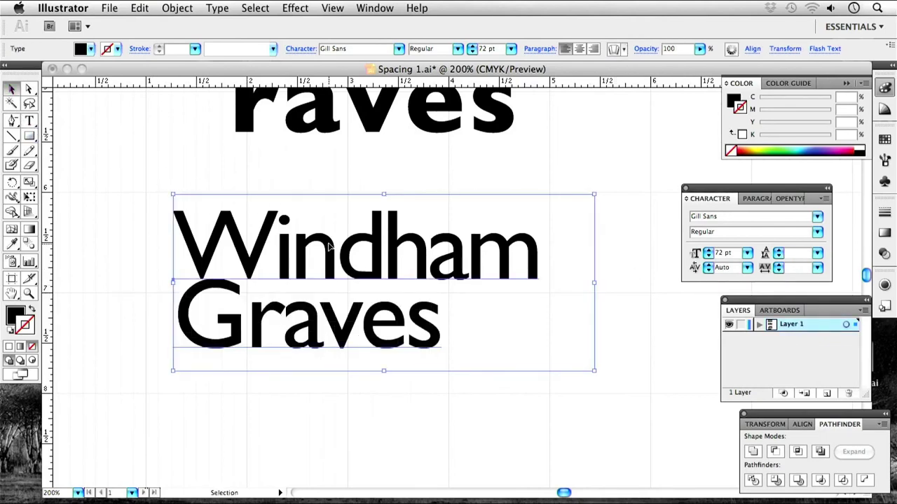
Outline and ungroup the title, delete the Windham outlines, and zoom in on Graves.
key("super+shift+o")
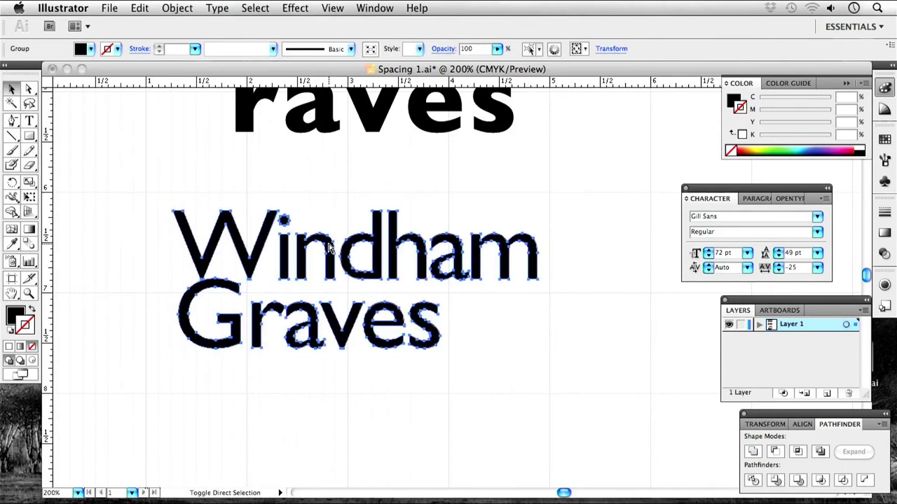
key("super+8")
left_click_drag(583, 189, 156, 268)
key("Delete")
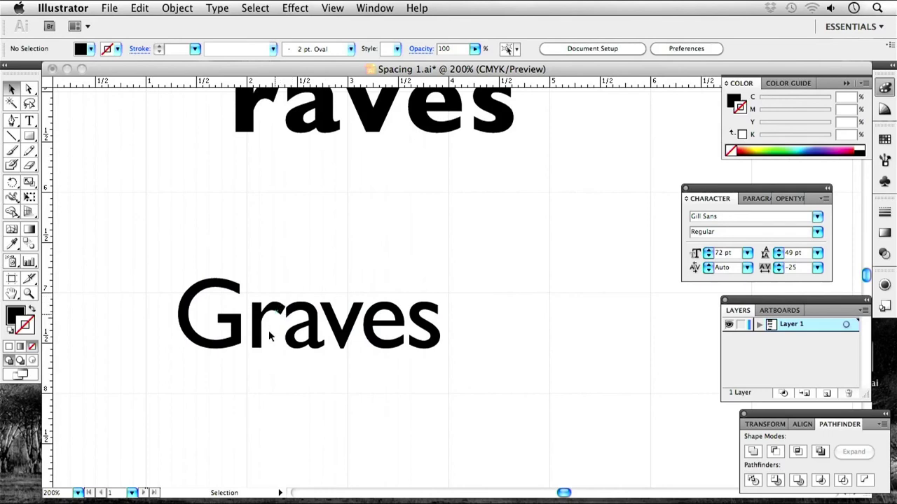
left_click_drag(355, 384, 417, 336)
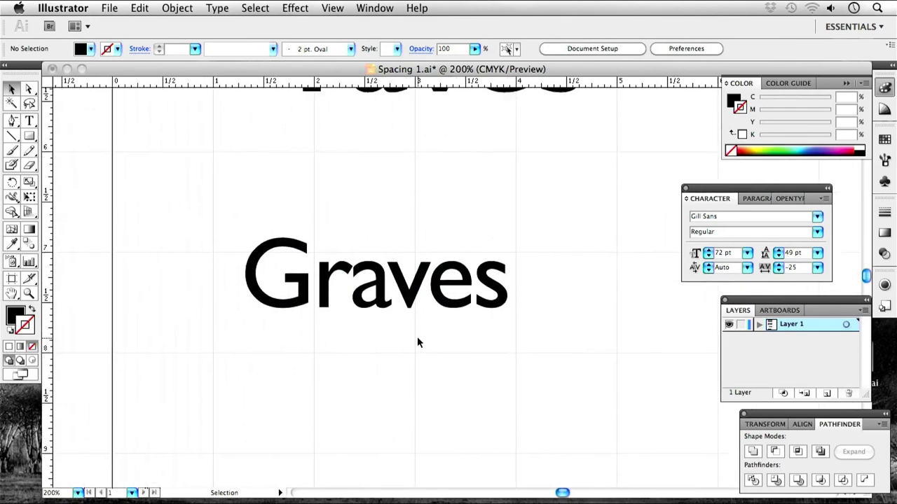
key("super+equal")
left_click_drag(377, 320, 439, 353)
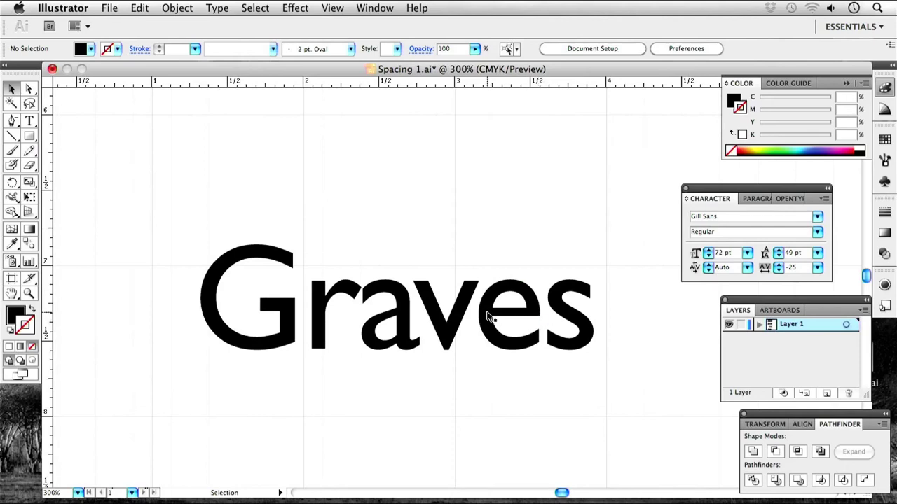
Shift the v, e and s of Graves left to tighten their spacing.
left_click(442, 326)
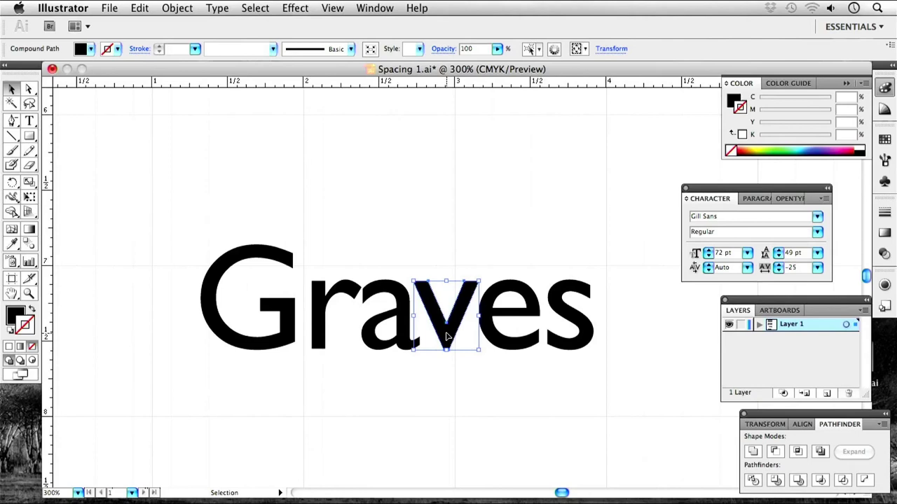
left_click(390, 238)
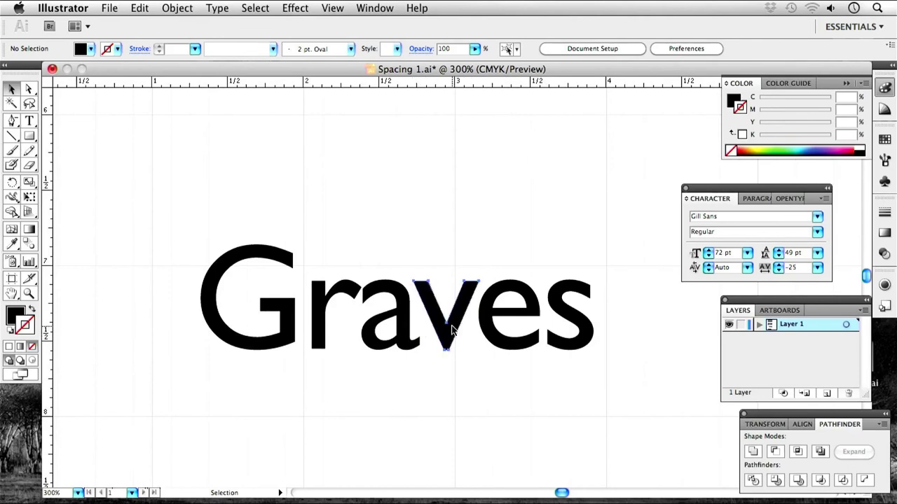
left_click_drag(452, 330, 446, 329)
key("super+shift+a")
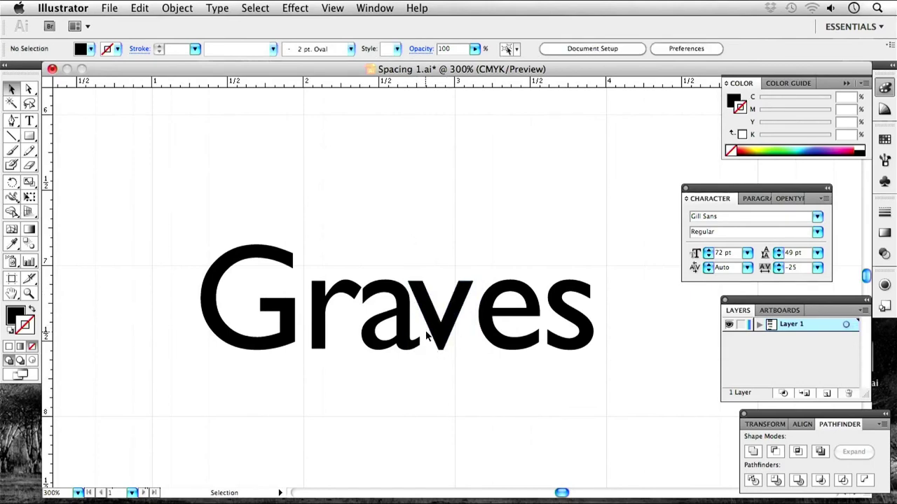
left_click_drag(494, 317, 480, 317)
left_click(460, 255)
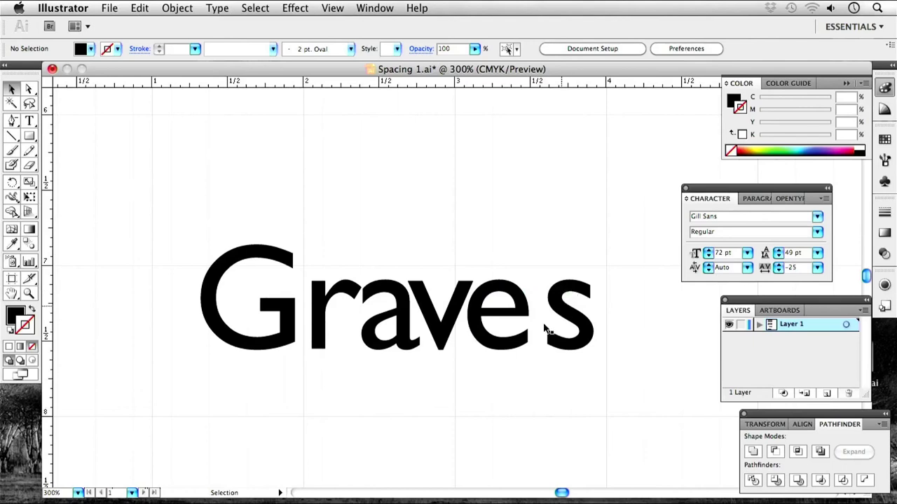
left_click_drag(575, 320, 551, 319)
left_click(580, 309)
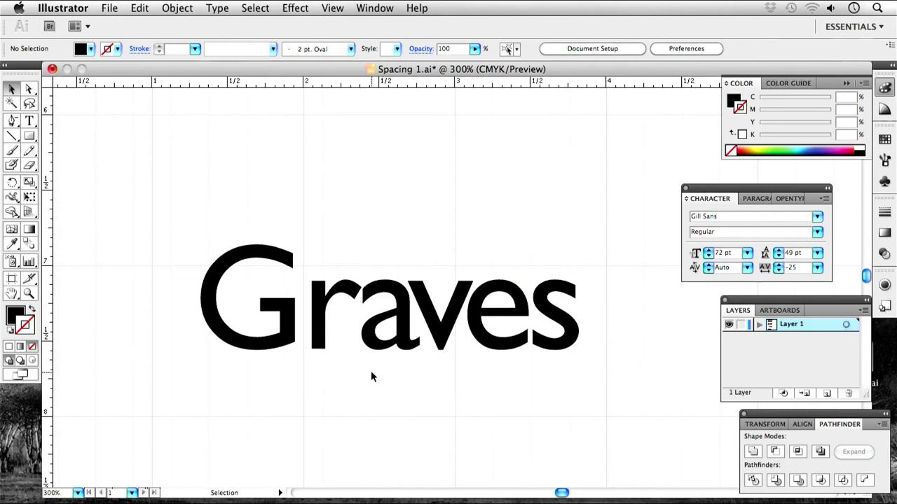
Move the G right toward the r, then ease it slightly back left.
key("space")
left_click_drag(386, 362, 405, 377)
left_click(296, 345)
left_click(297, 335, "shift")
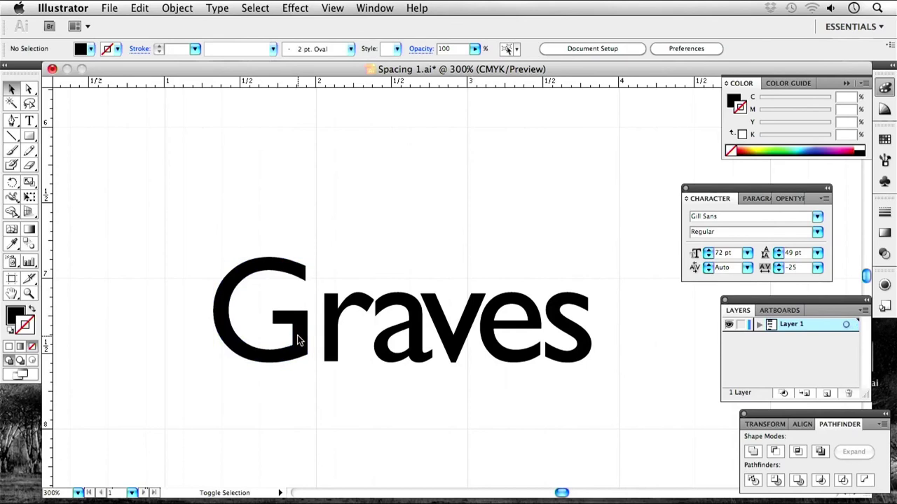
left_click_drag(300, 341, 316, 341)
left_click(352, 231)
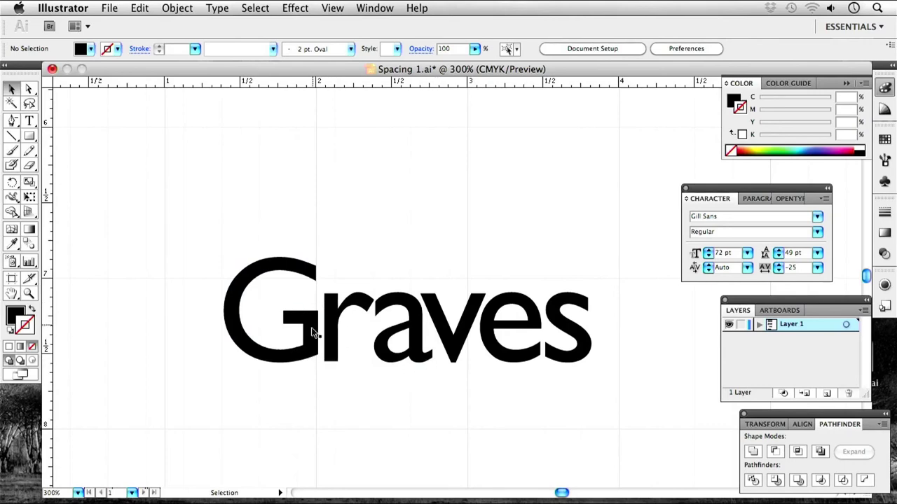
left_click_drag(314, 343, 311, 343)
left_click(335, 259)
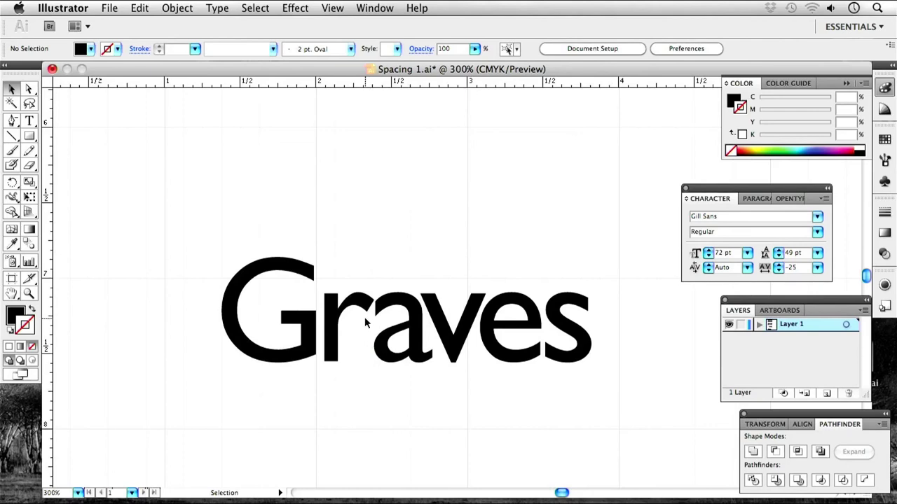
Shift the letters aves left in small steps until the a meets the r's arm.
left_click_drag(580, 406, 399, 281)
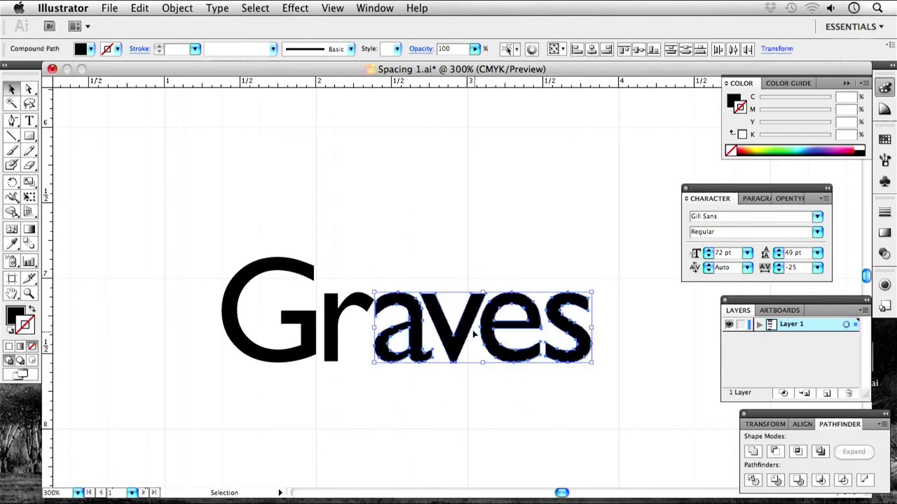
left_click_drag(464, 328, 458, 327)
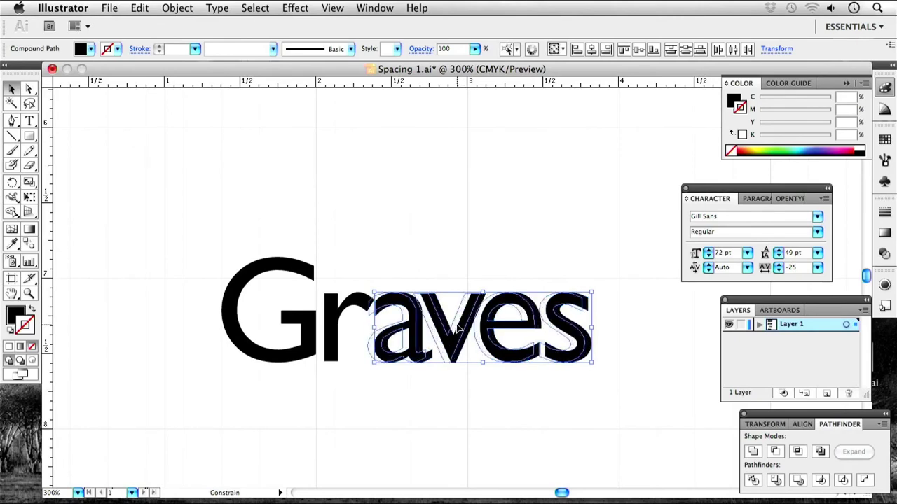
left_click_drag(458, 327, 457, 327)
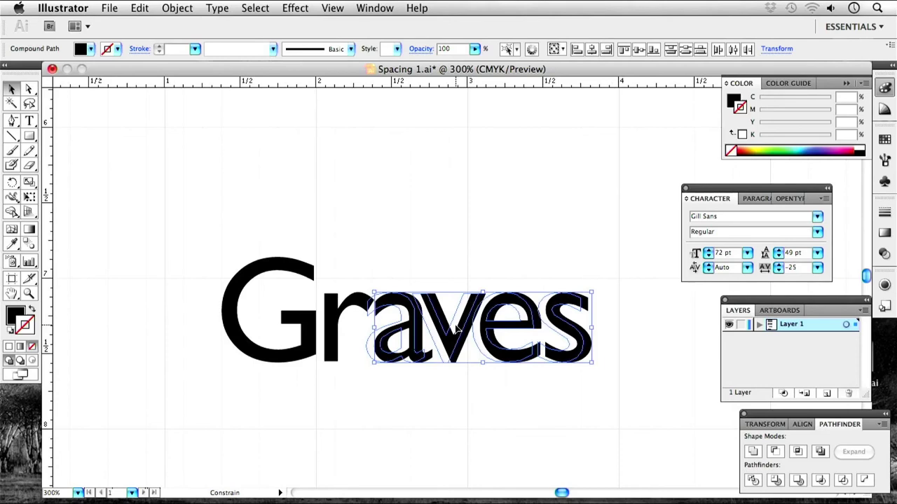
left_click_drag(457, 328, 450, 326)
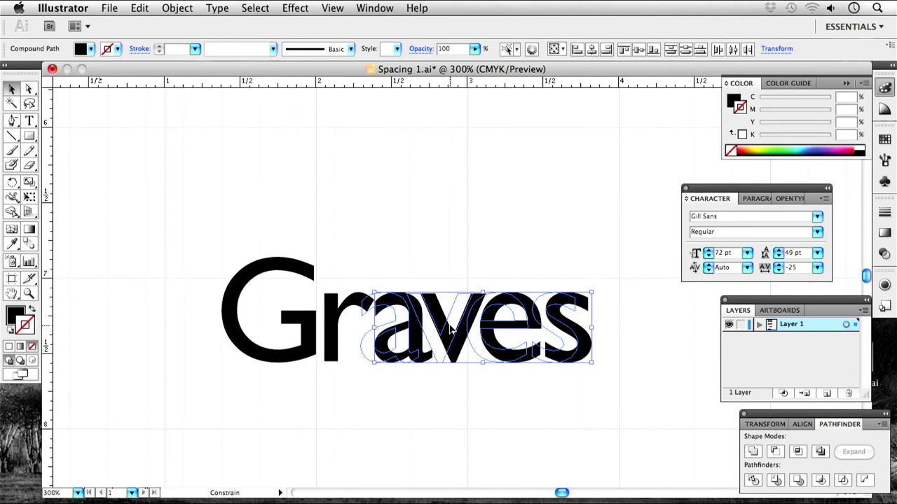
left_click_drag(450, 327, 449, 326)
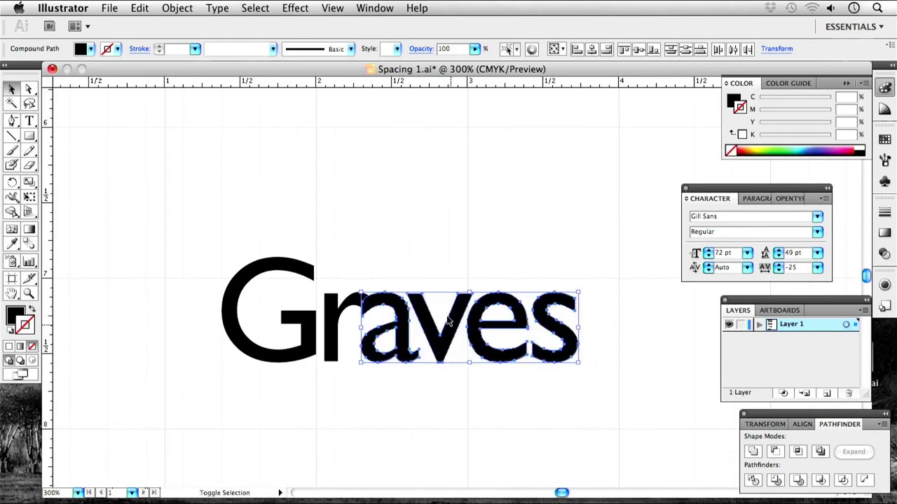
left_click(424, 253)
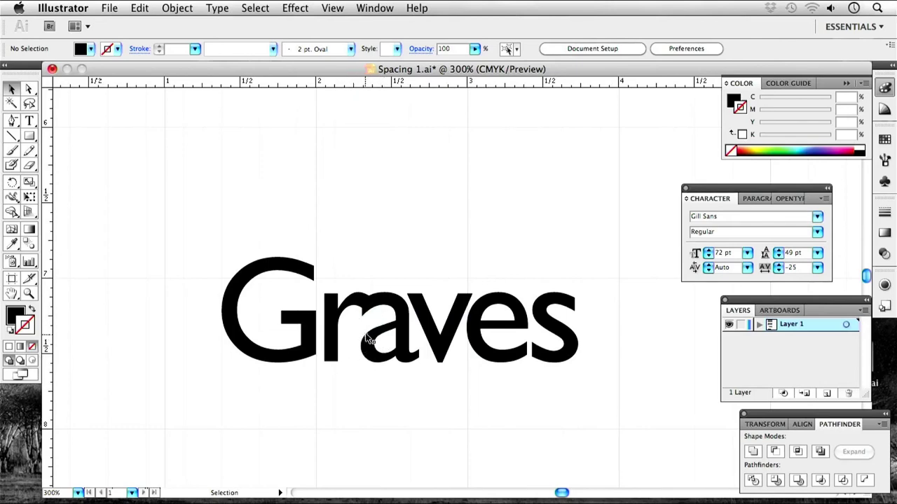
left_click(397, 315)
left_click_drag(588, 269, 409, 353)
left_click(399, 313, "shift")
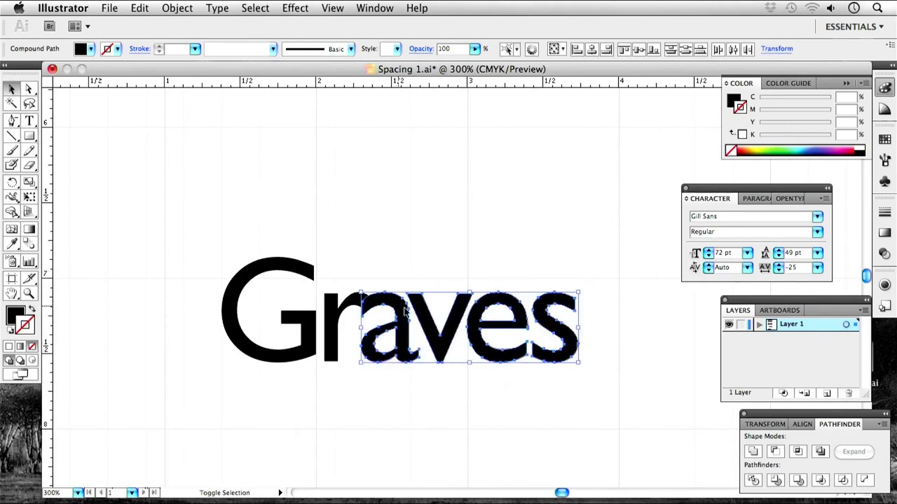
left_click_drag(448, 328, 445, 328)
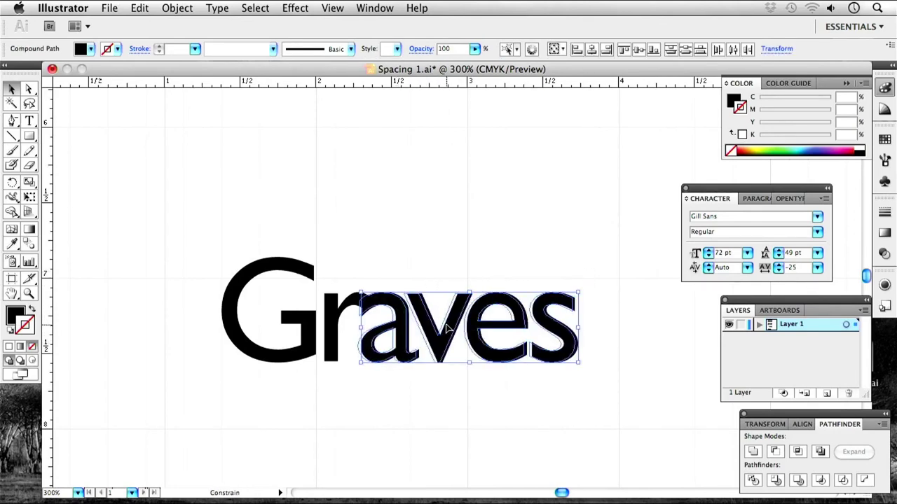
left_click(435, 264)
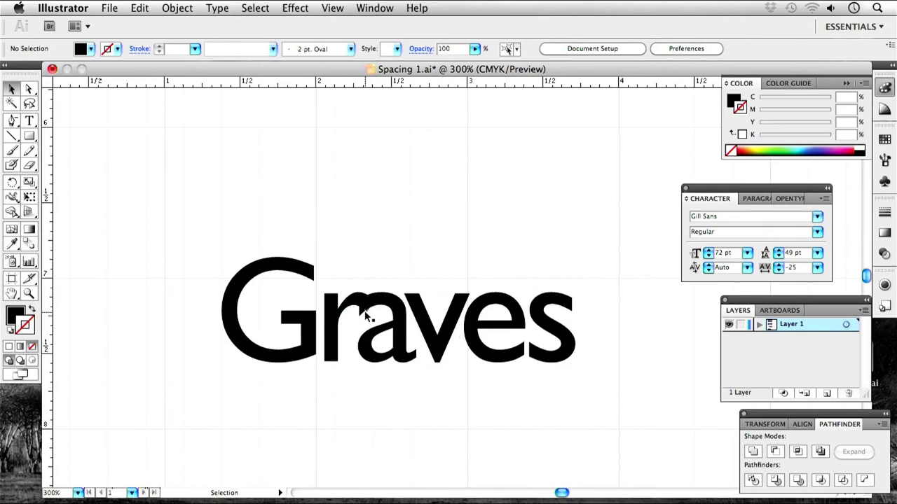
Zoom in closely on the r/a overlap and select the a.
key("super+equal")
key("super+equal")
key("super+equal")
key("space")
left_click_drag(252, 350, 379, 300)
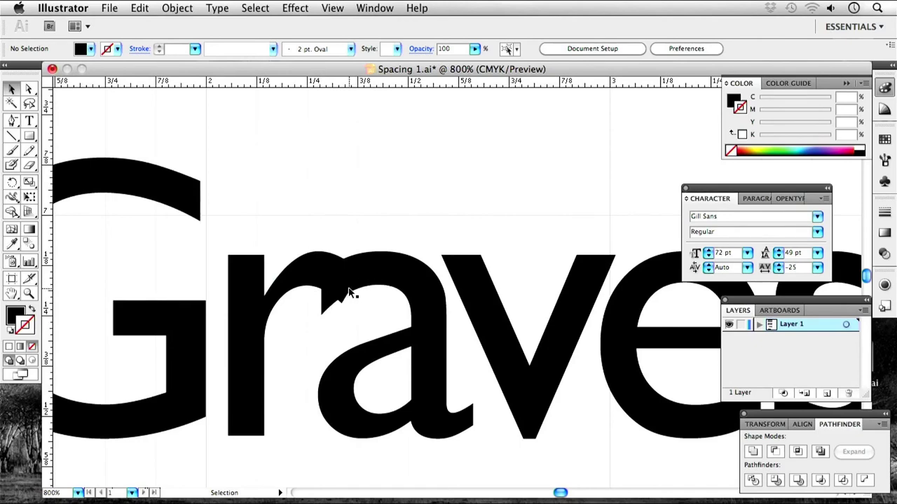
key("super+equal")
key("super+equal")
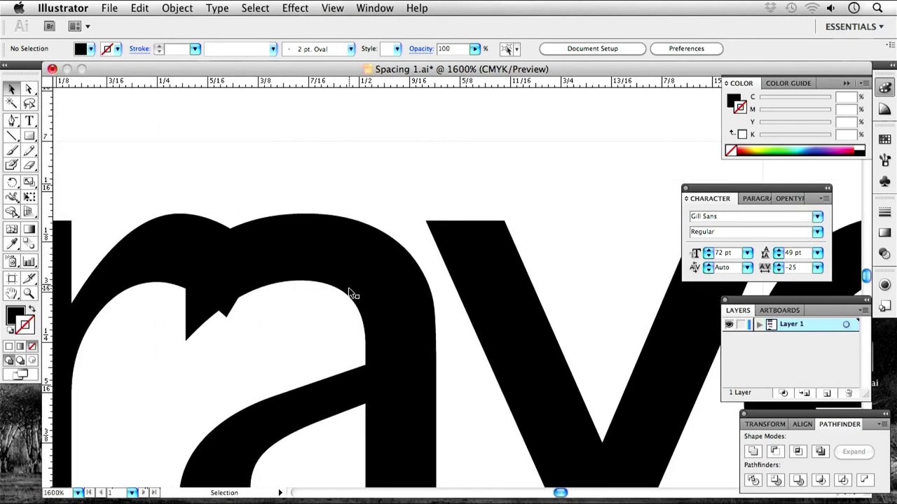
left_click_drag(353, 294, 418, 312)
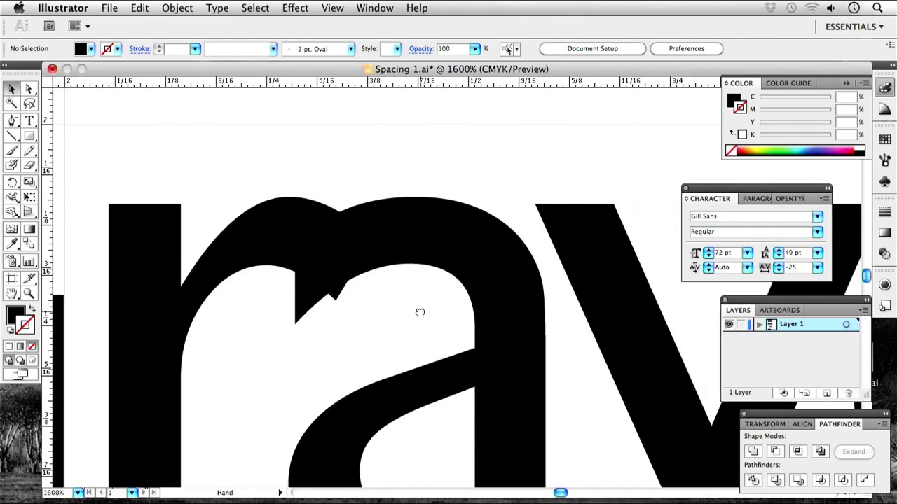
left_click(421, 260)
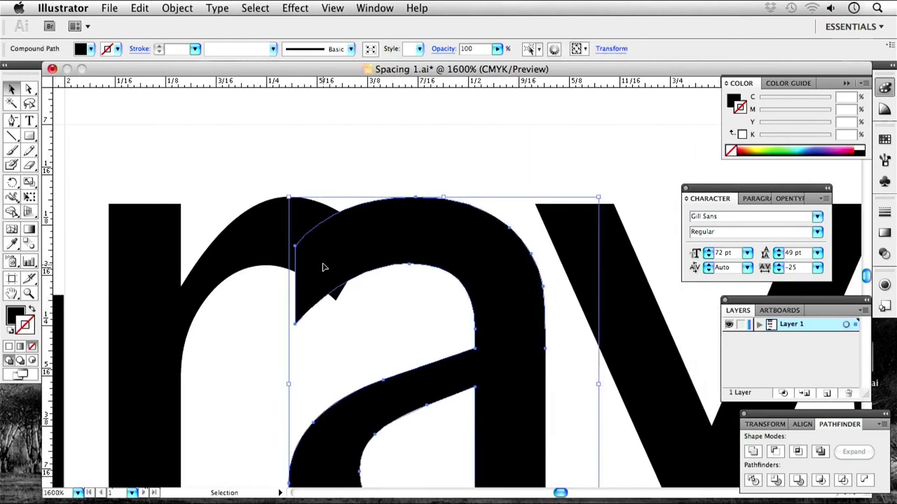
left_click(255, 232)
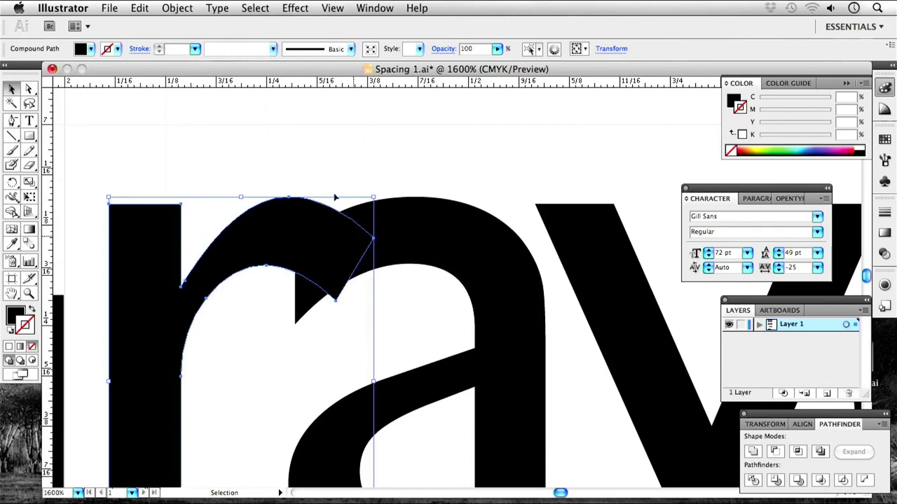
scroll(301, 305, "down", 3)
scroll(301, 304, "left", 3)
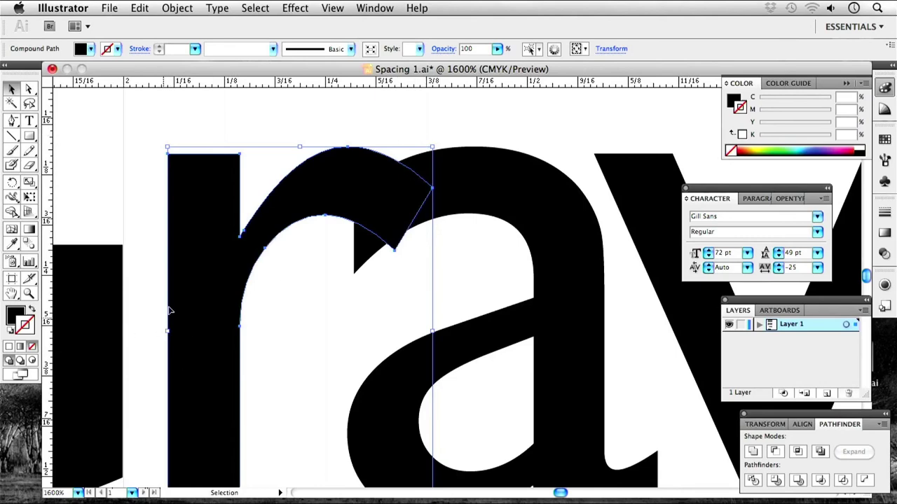
left_click(29, 136)
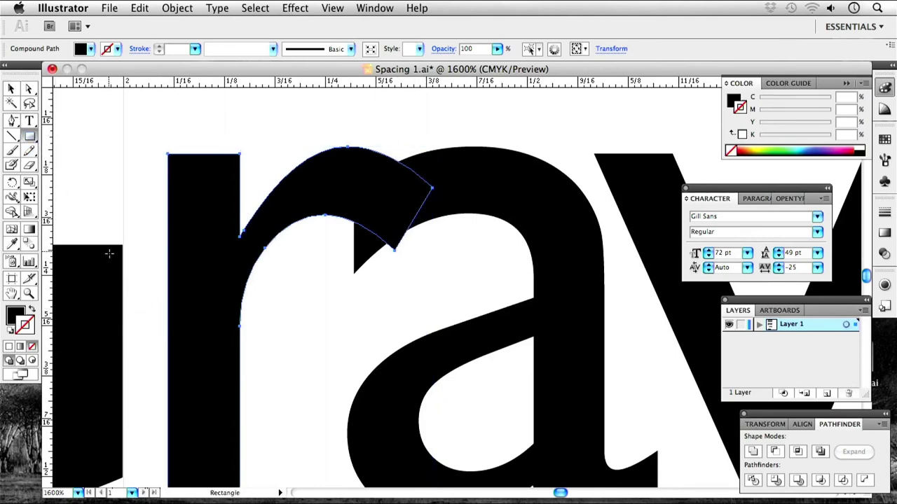
left_click_drag(122, 244, 168, 412)
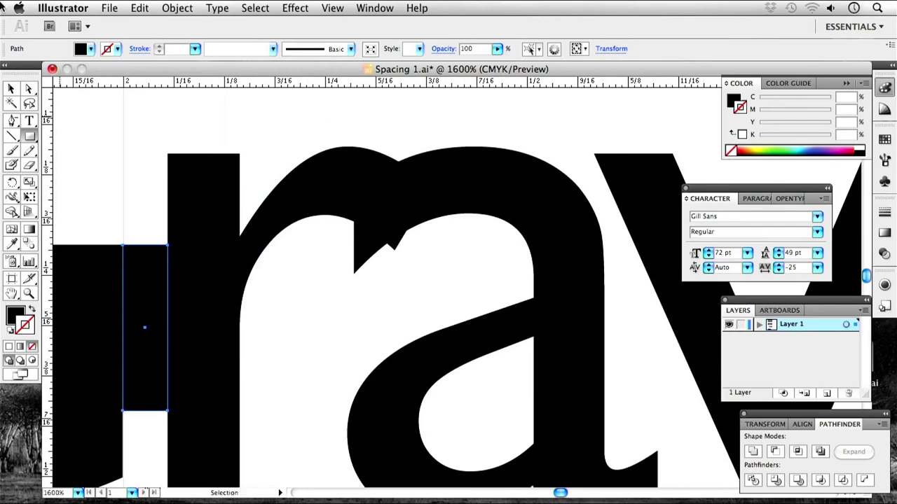
left_click(11, 89)
left_click_drag(140, 324, 394, 195)
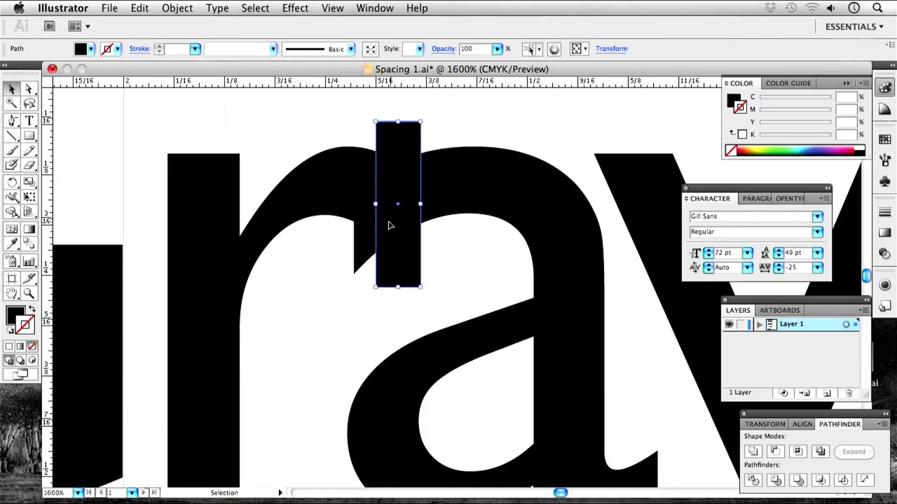
left_click(319, 186)
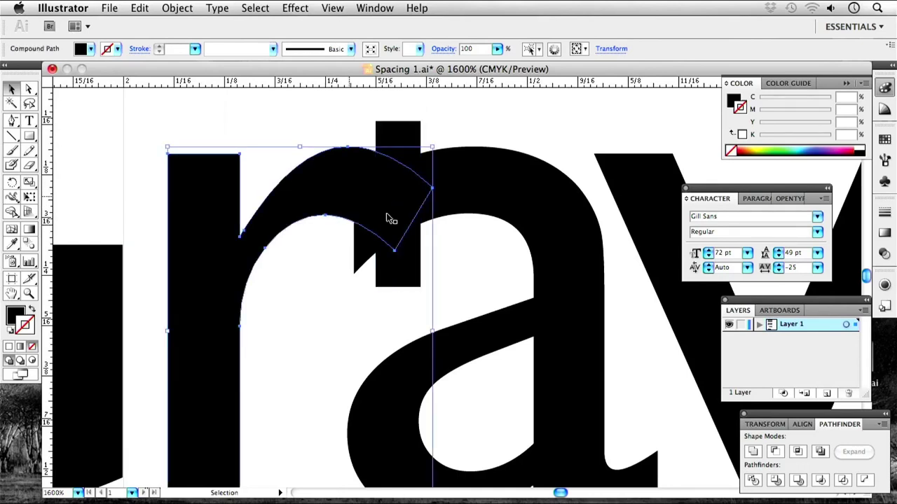
left_click(775, 454)
left_click(400, 281)
key("Return")
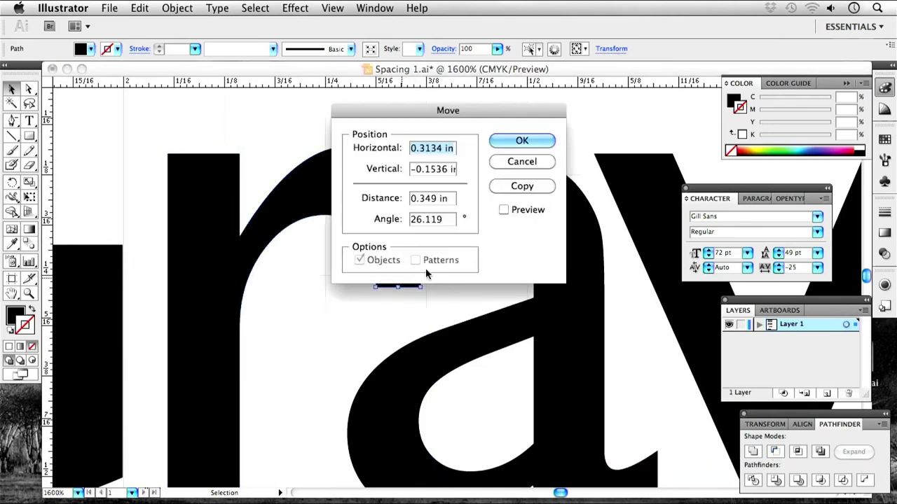
left_click(519, 163)
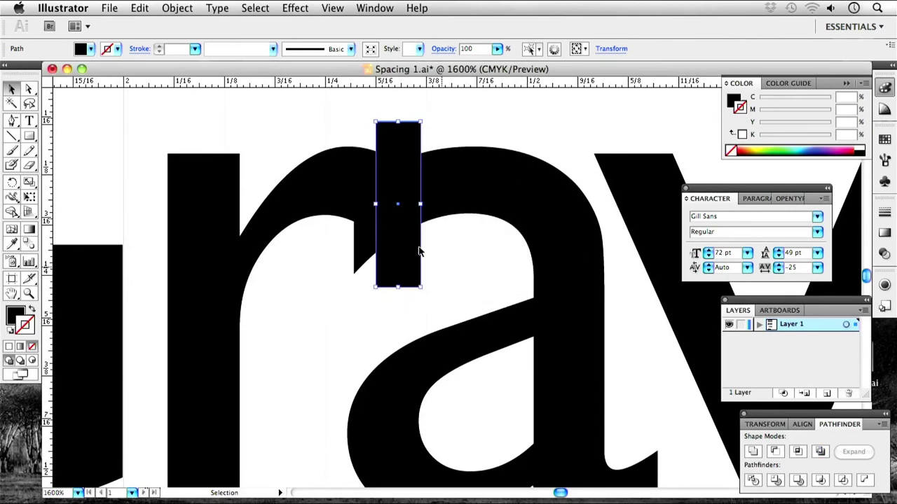
left_click(333, 188)
left_click(774, 452)
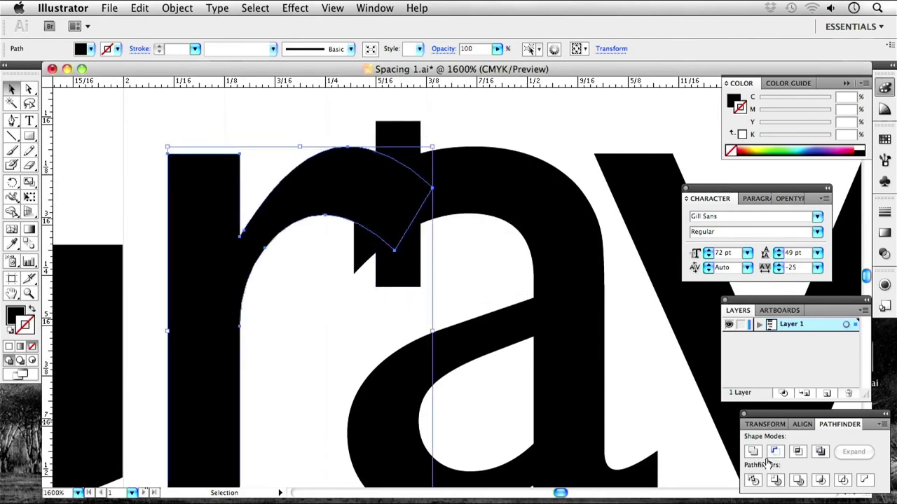
left_click(402, 278)
left_click(311, 194)
left_click(404, 283)
right_click(308, 199)
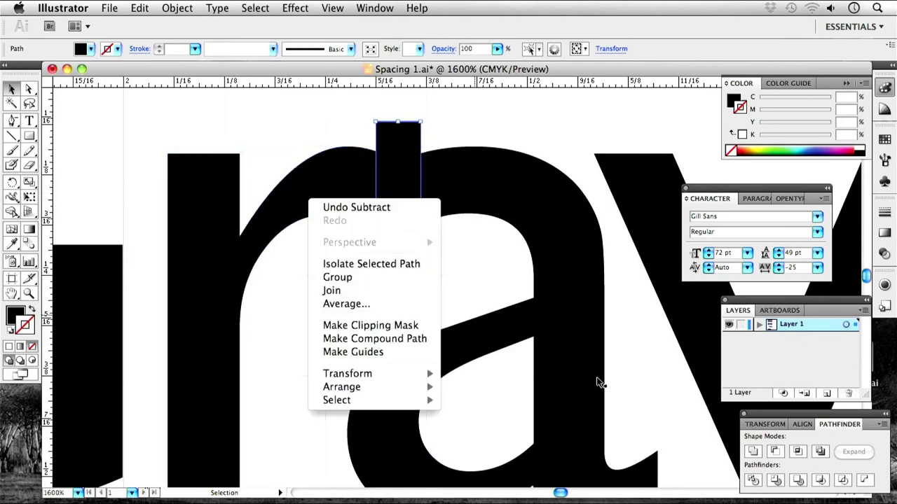
left_click(305, 193)
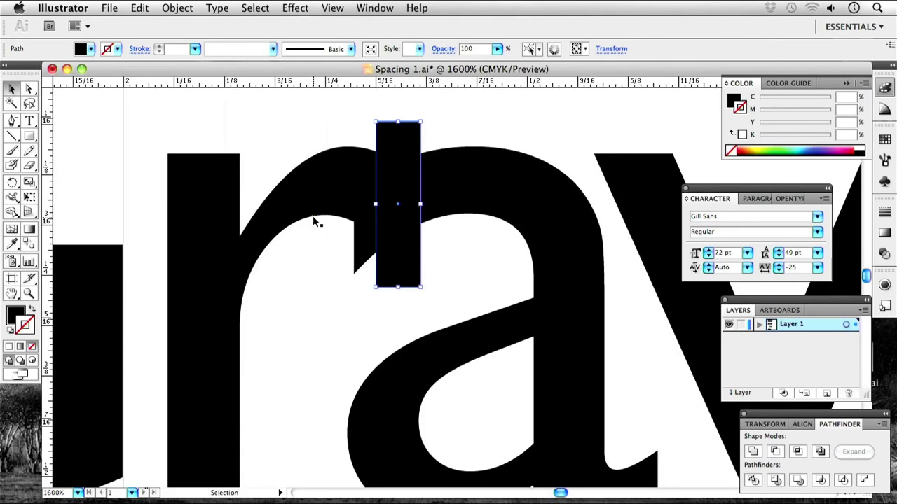
left_click(368, 321)
left_click(397, 264)
left_click(315, 198, "shift")
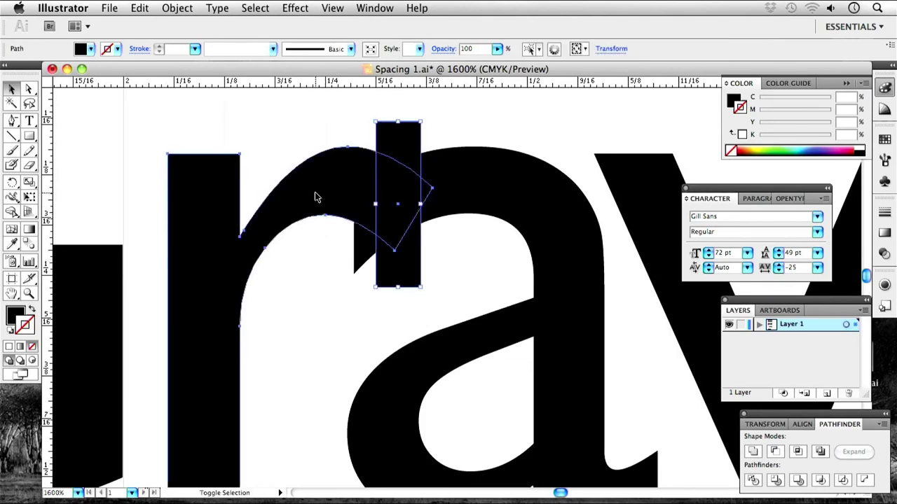
left_click(775, 452)
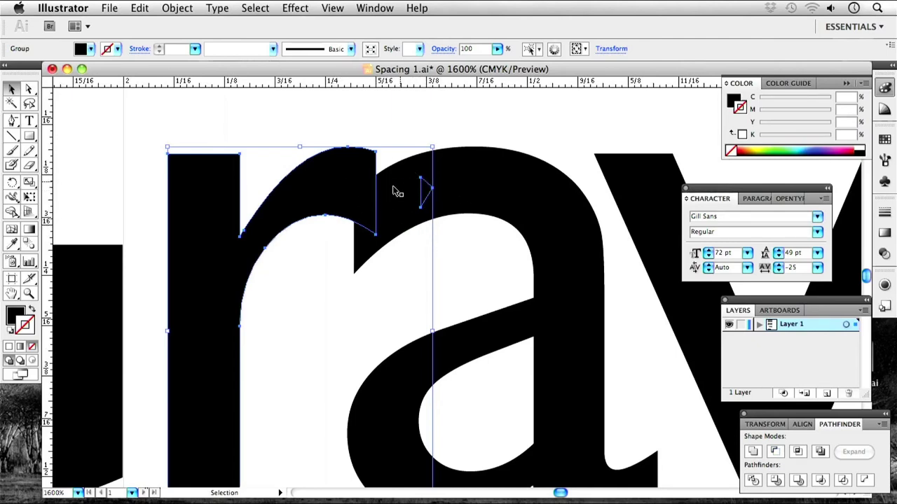
key("super+z")
key("super+z")
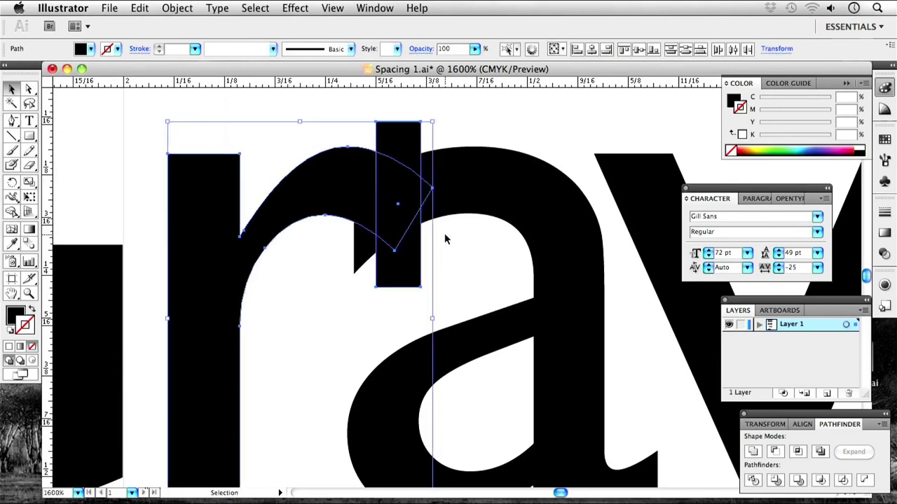
left_click(450, 240)
Alt-drag a copy of the tall rectangle below itself and Minus Front the upper one from the r.
left_click(397, 273)
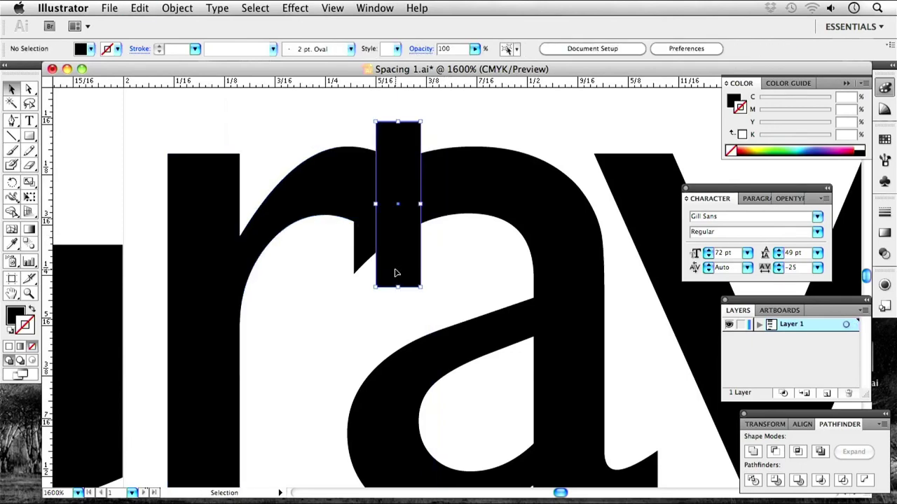
left_click_drag(407, 214, 397, 372)
left_click(402, 256)
left_click(346, 204, "shift")
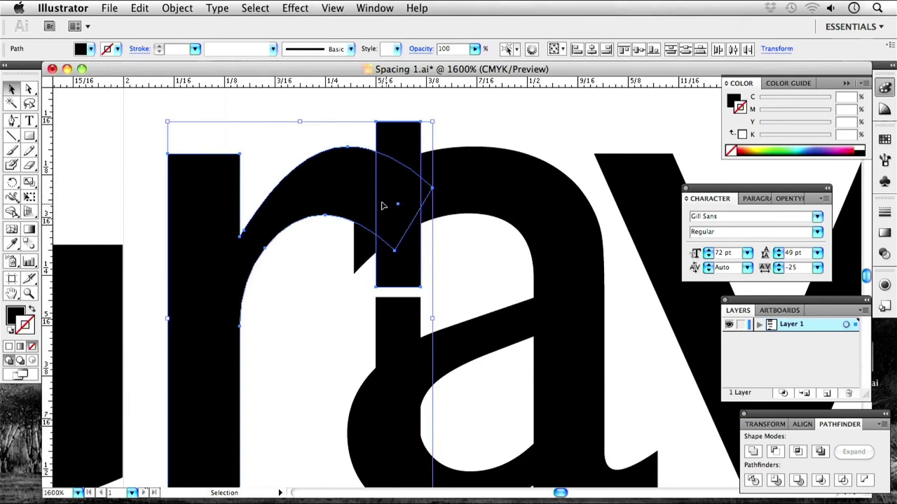
left_click(774, 451)
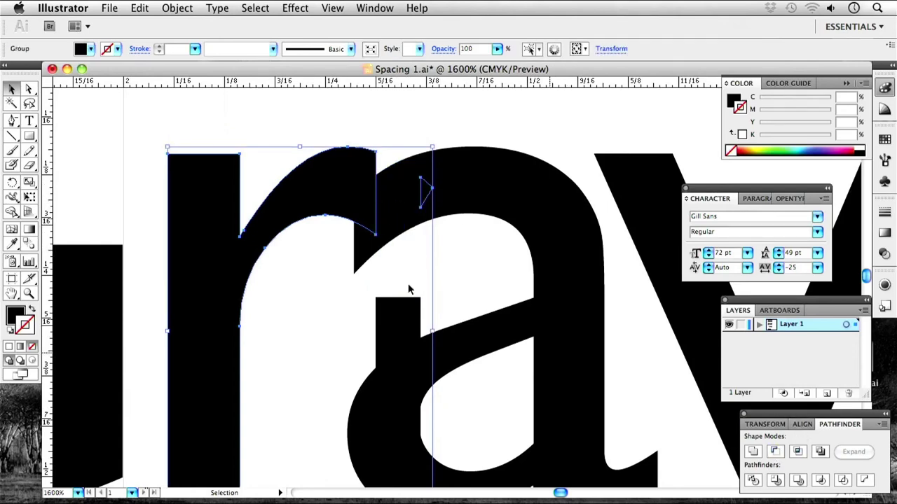
Delete the leftover triangular sliver from the trimmed r with Direct Selection.
left_click(420, 257)
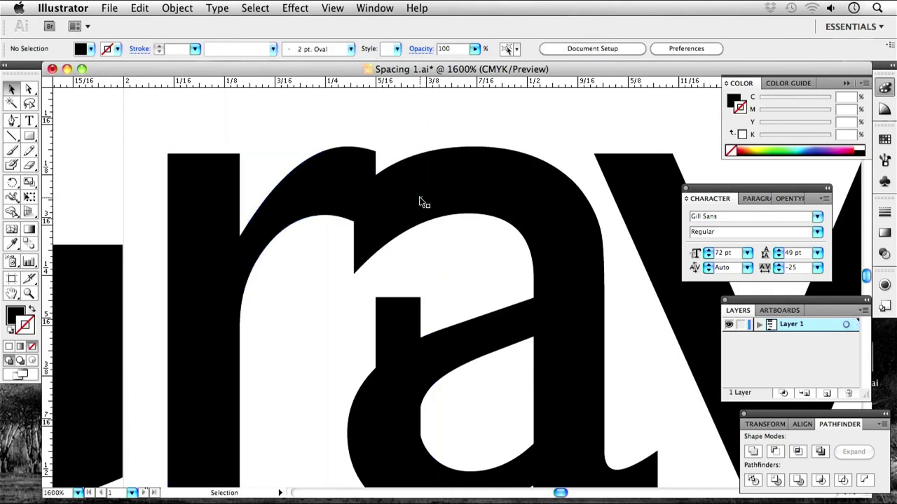
left_click(425, 192)
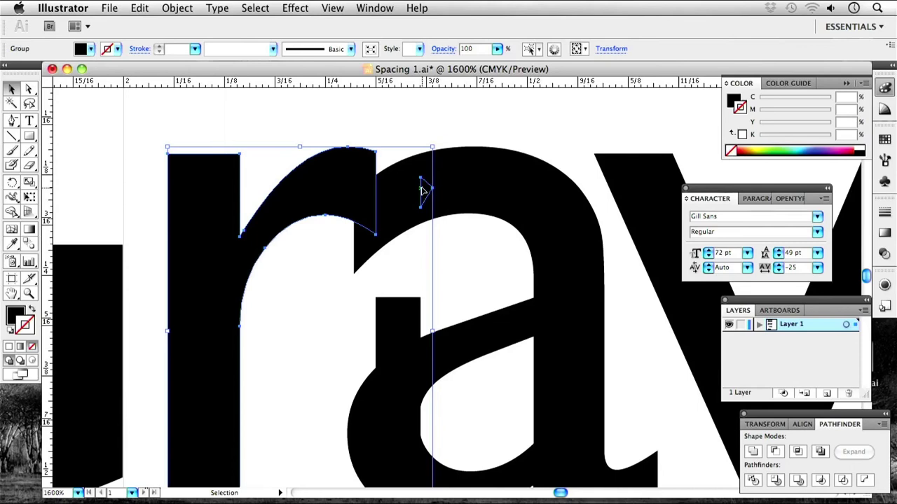
key("i")
left_click(28, 89)
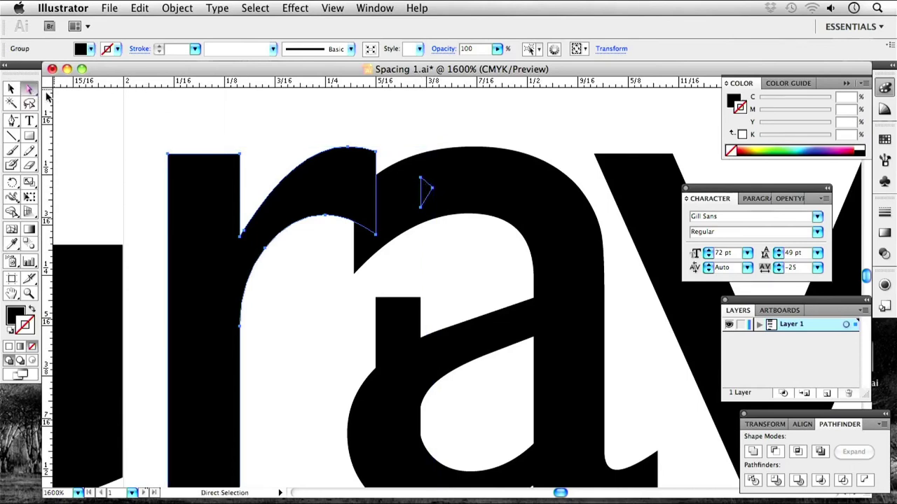
left_click(421, 181)
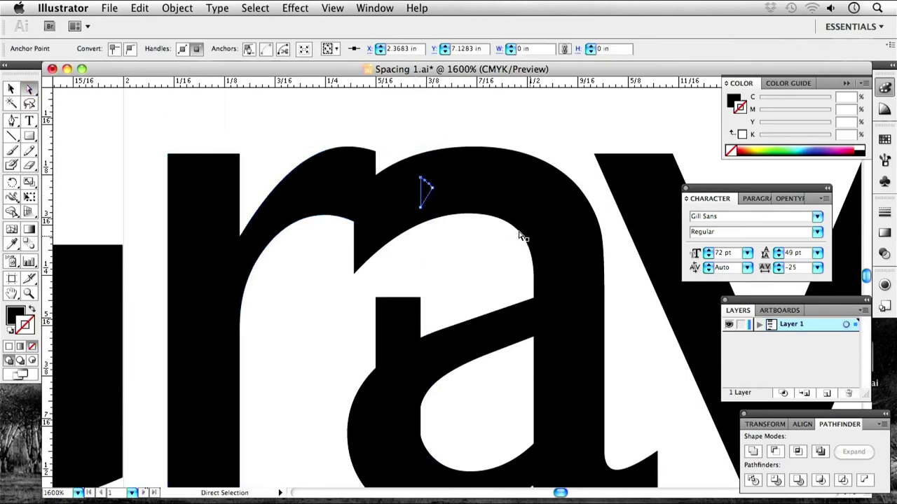
key("Delete")
key("Delete")
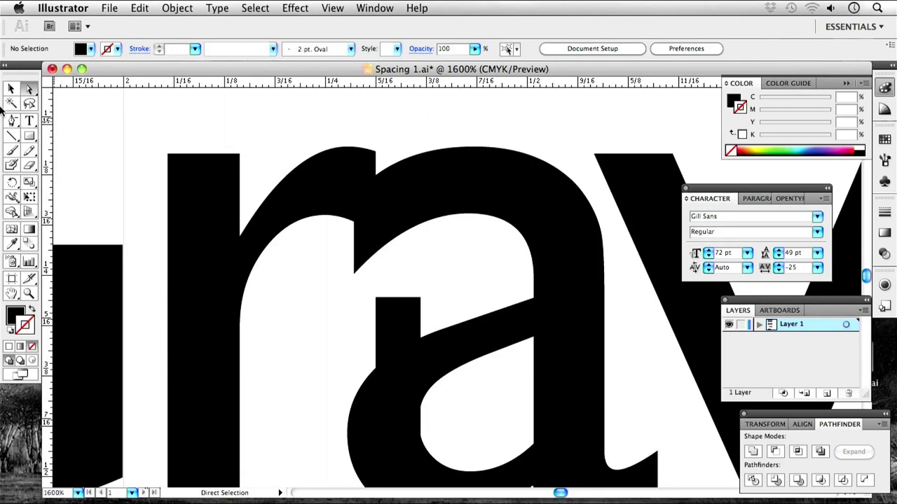
Move the duplicate rectangle over the top of the a and Minus Front it from the a.
left_click(12, 90)
left_click(395, 323)
left_click_drag(394, 323, 397, 152)
left_click(472, 185)
left_click(395, 220)
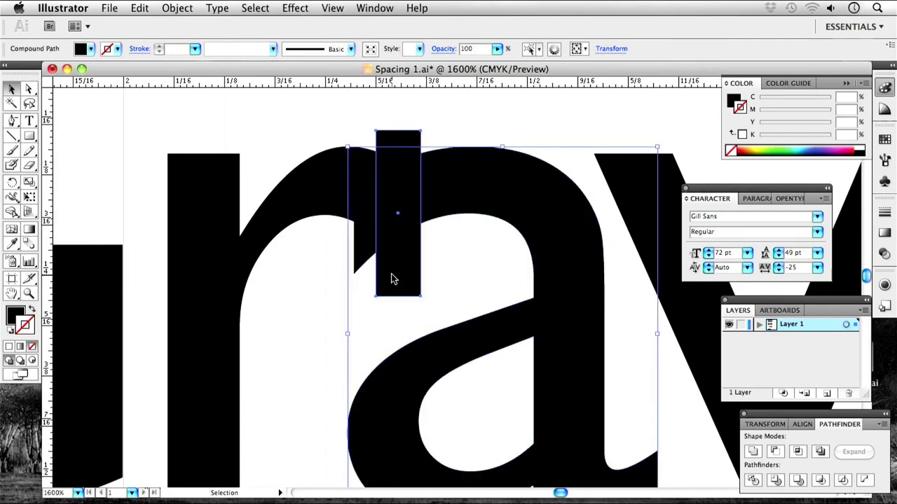
left_click(486, 187, "shift")
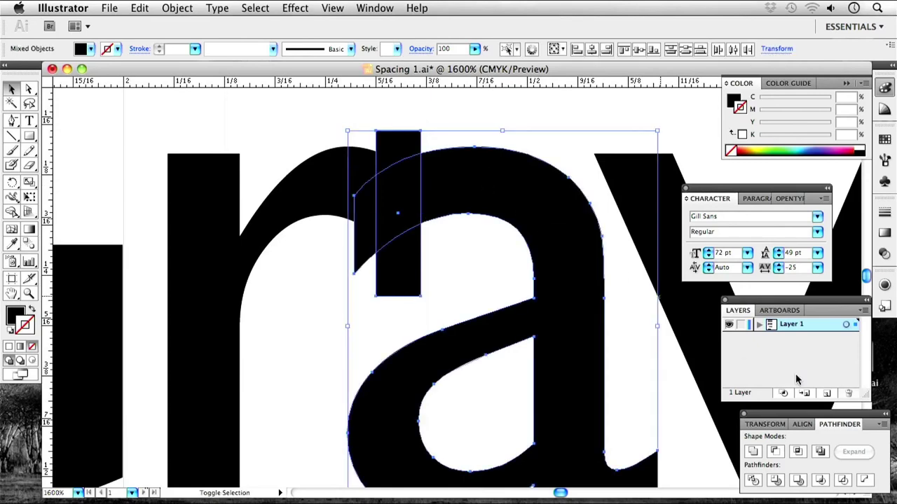
left_click(774, 452)
Delete the spur under the r's arm, then zoom out to the whole word Graves.
left_click(378, 278)
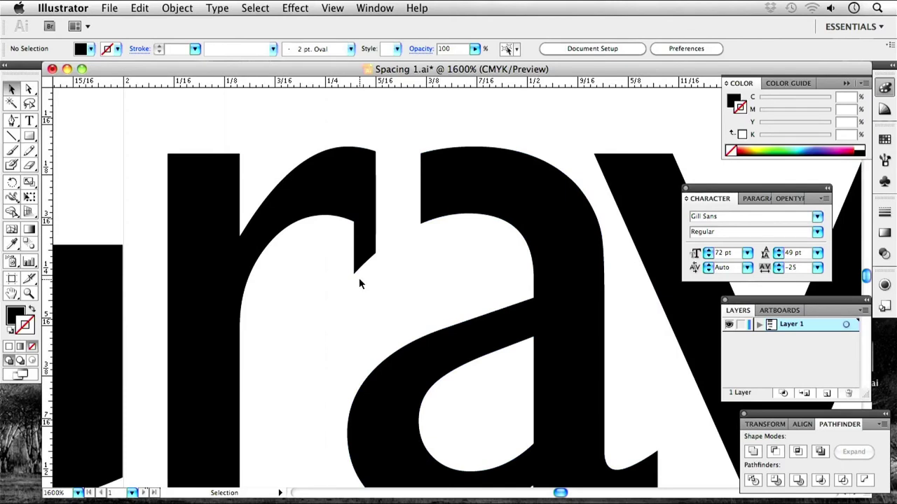
left_click(29, 89)
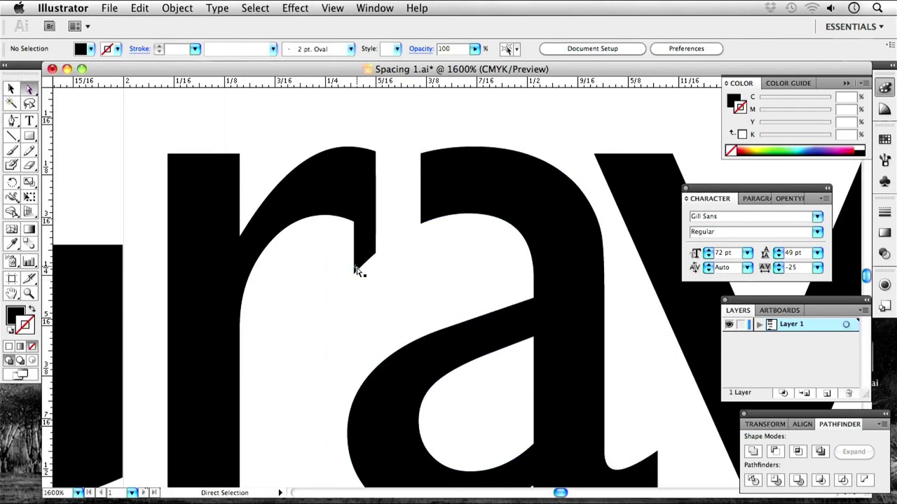
left_click(355, 275)
key("Delete")
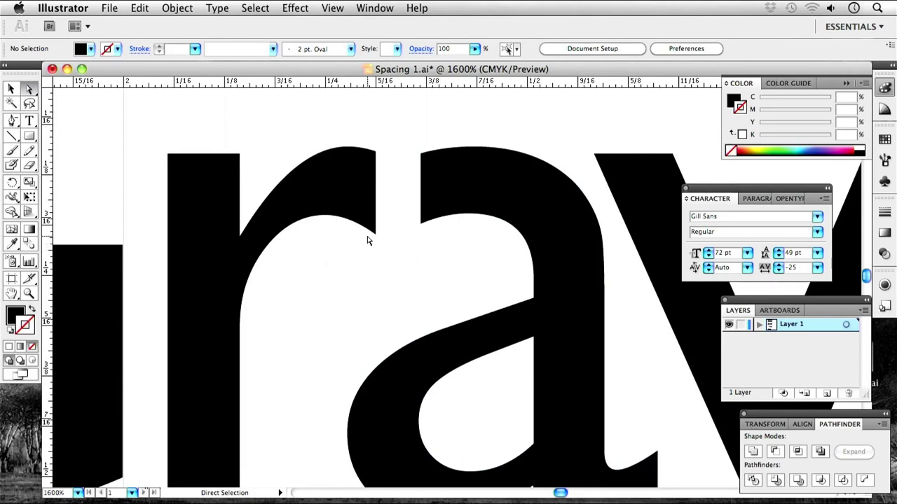
key("super+minus")
key("super+minus")
key("super+minus")
key("super+minus")
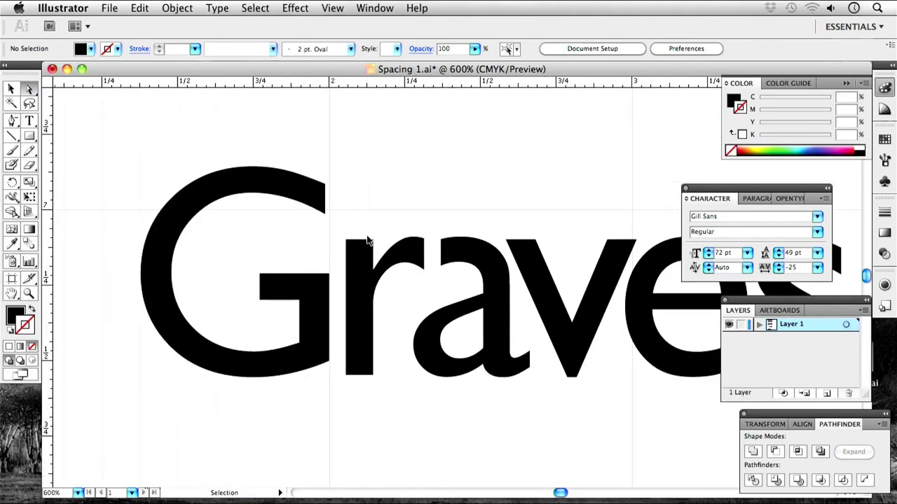
Marquee-select the outlined letters 'aves' and drag them slightly left against the trimmed r.
left_click_drag(473, 242, 352, 245)
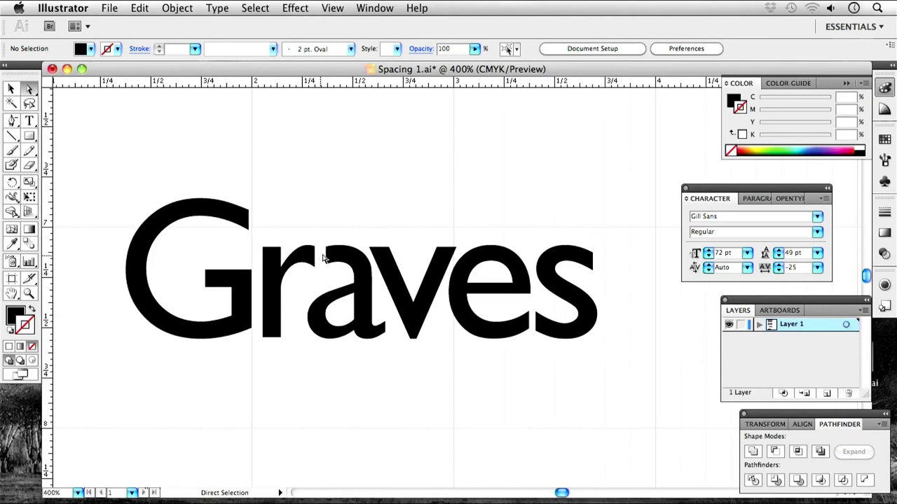
left_click(14, 93)
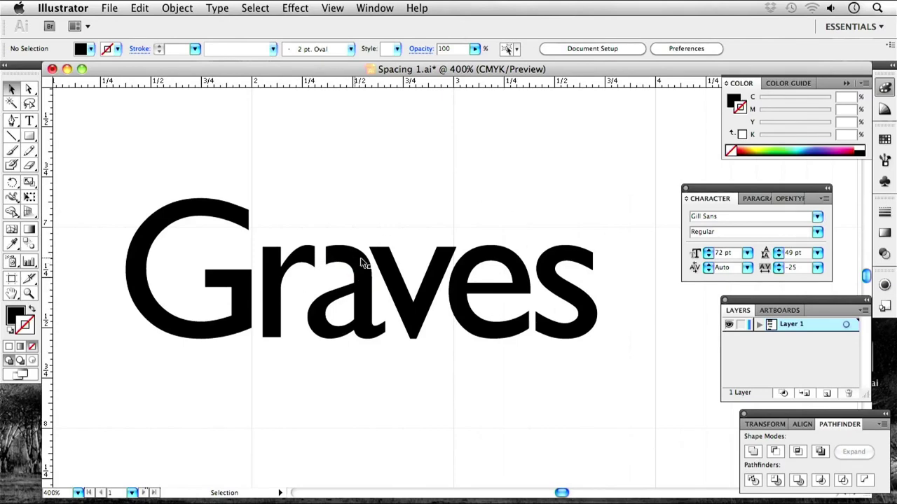
left_click_drag(512, 236, 361, 354)
left_click(367, 294, "shift")
left_click(366, 294, "shift")
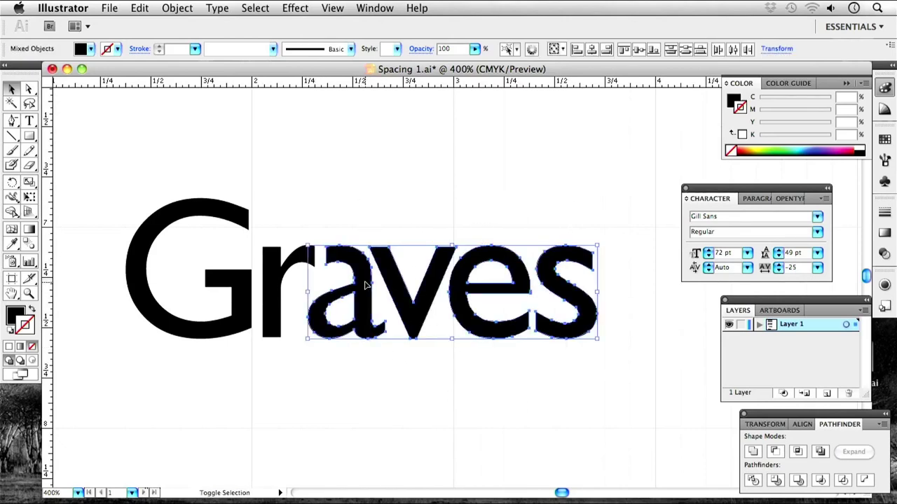
left_click_drag(403, 303, 401, 302)
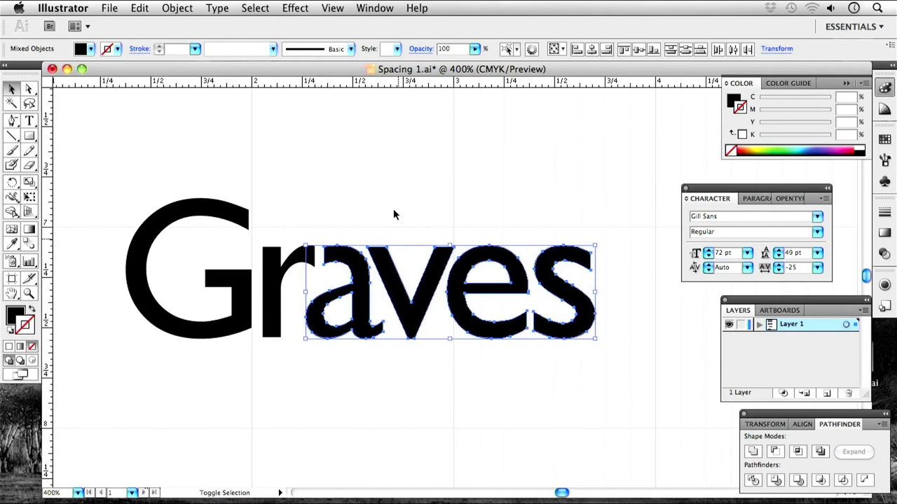
left_click(414, 398)
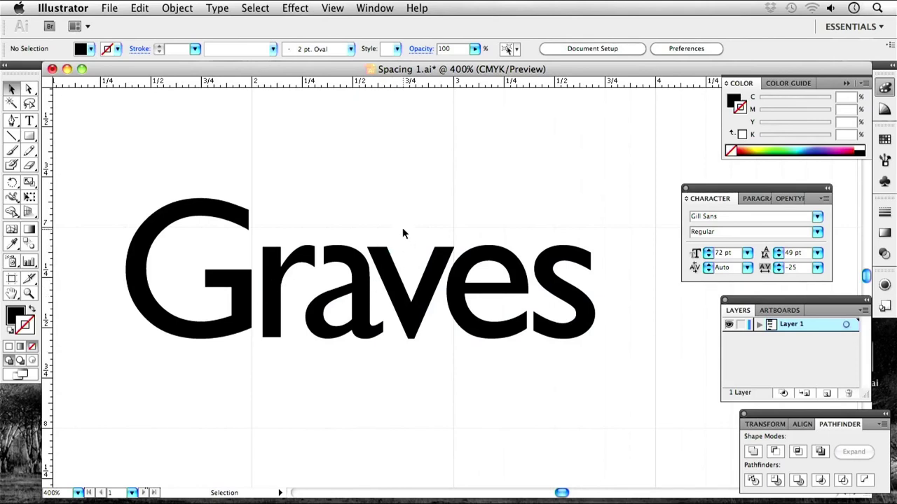
key("super+minus")
key("super+minus")
key("super+minus")
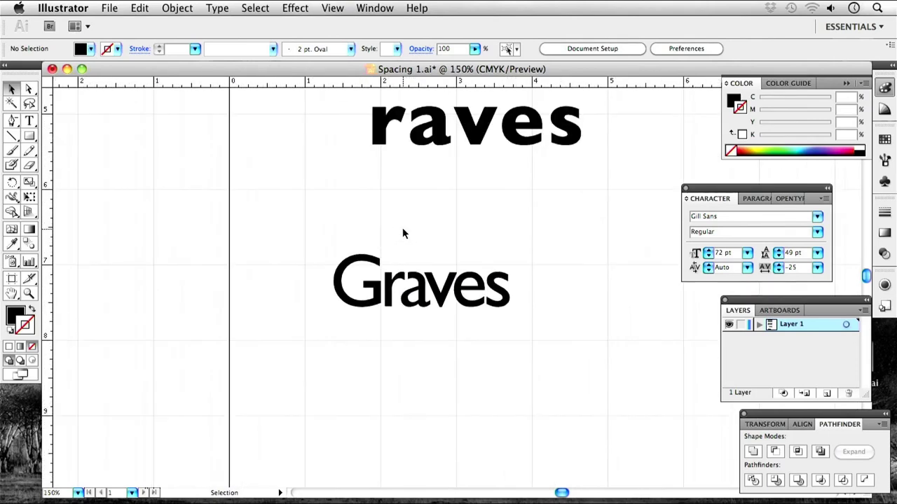
left_click_drag(488, 328, 399, 356)
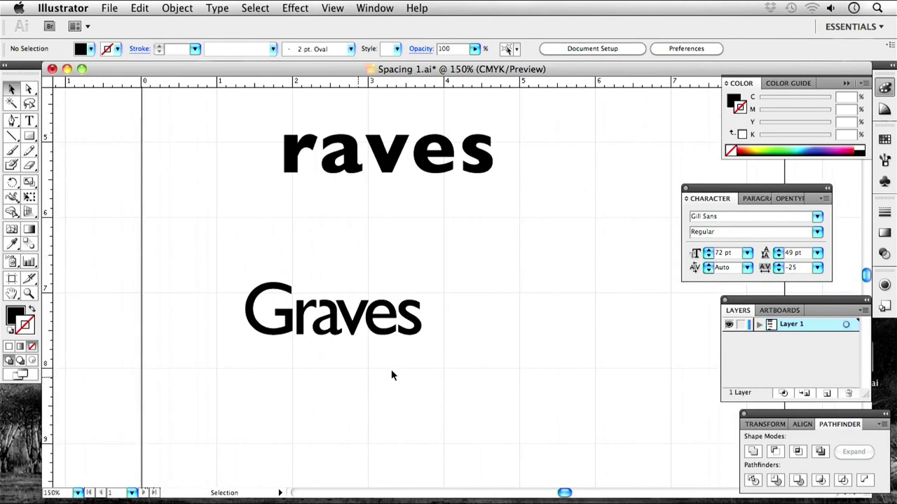
left_click_drag(356, 234, 333, 294)
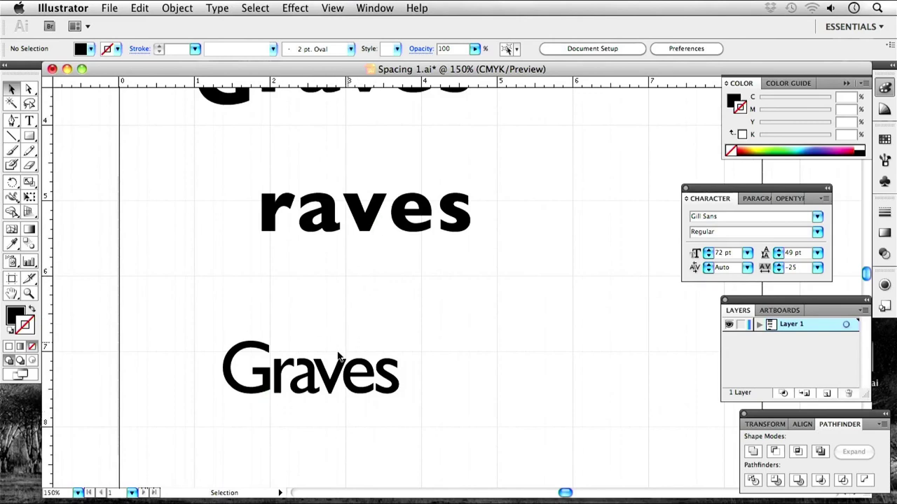
left_click_drag(352, 409, 375, 319)
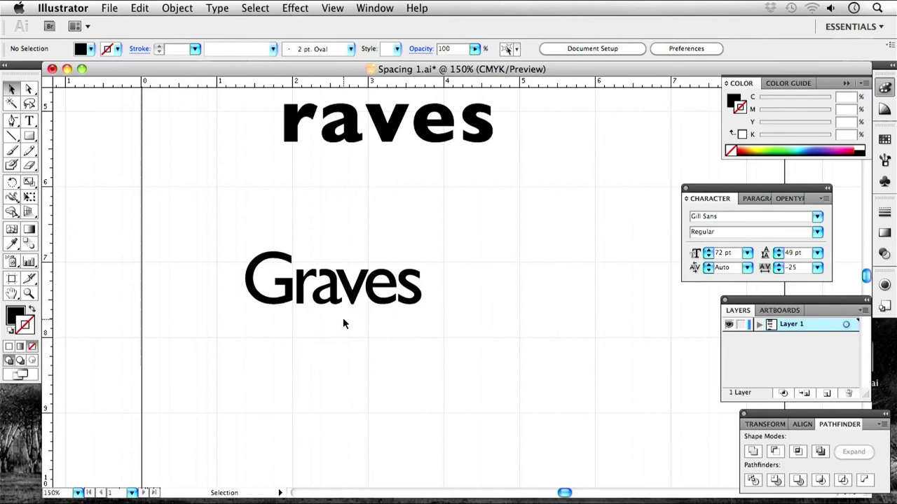
left_click_drag(406, 300, 358, 290)
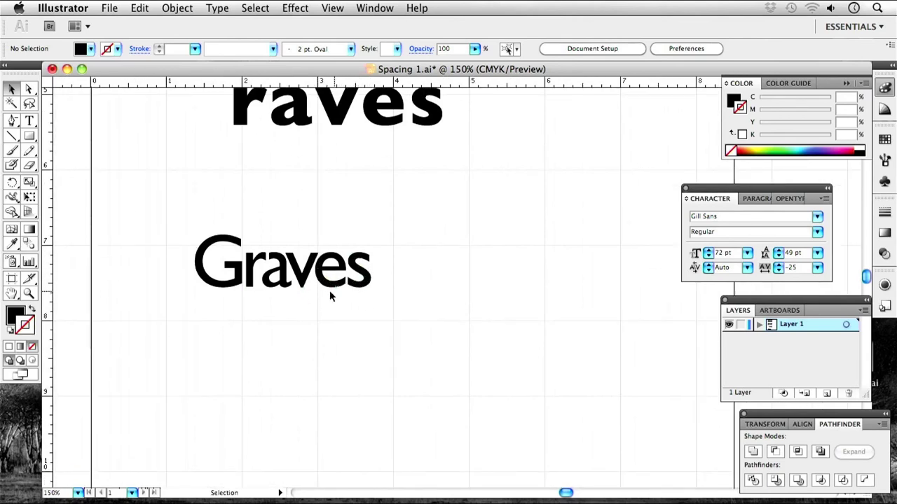
left_click_drag(439, 228, 288, 254)
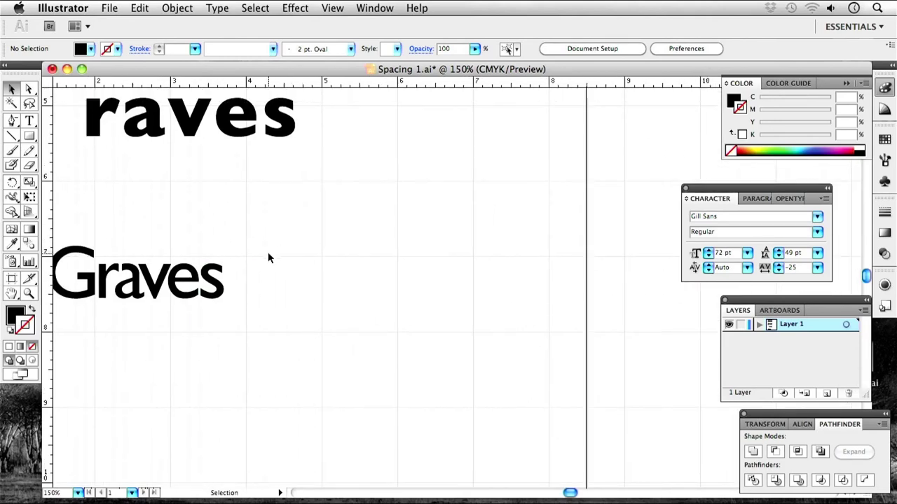
Type 'ft tf tt ff ae' in 72 pt Gill Sans right of Graves and select it.
left_click(29, 122)
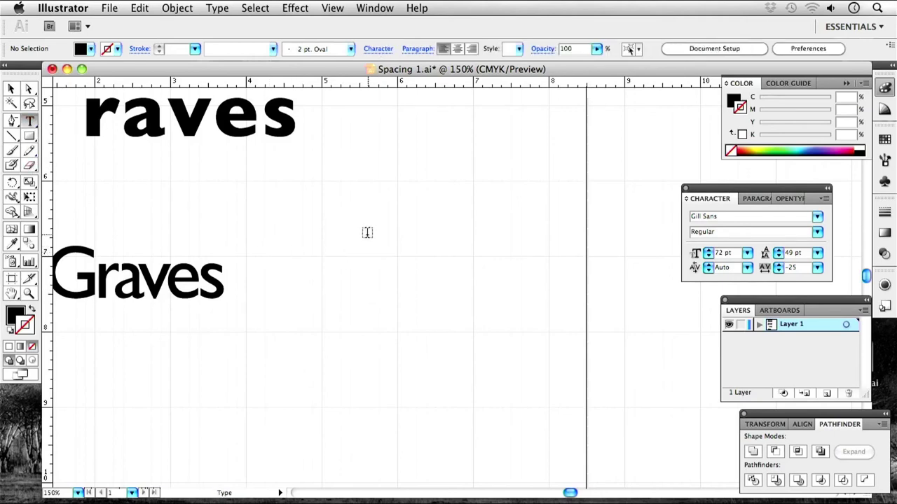
left_click(335, 226)
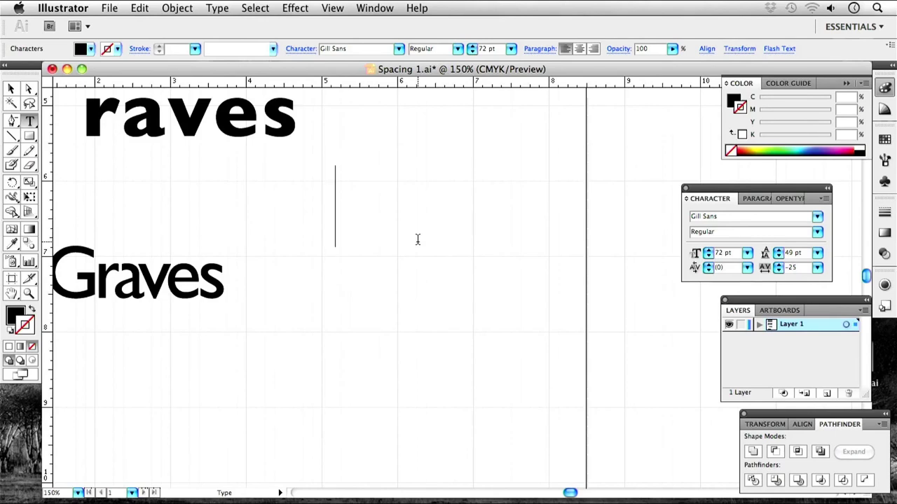
type("FT")
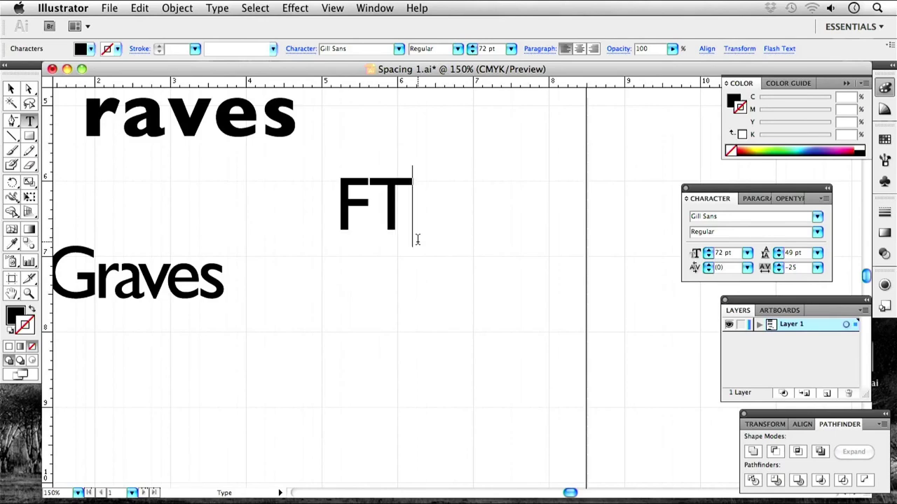
type(" FF")
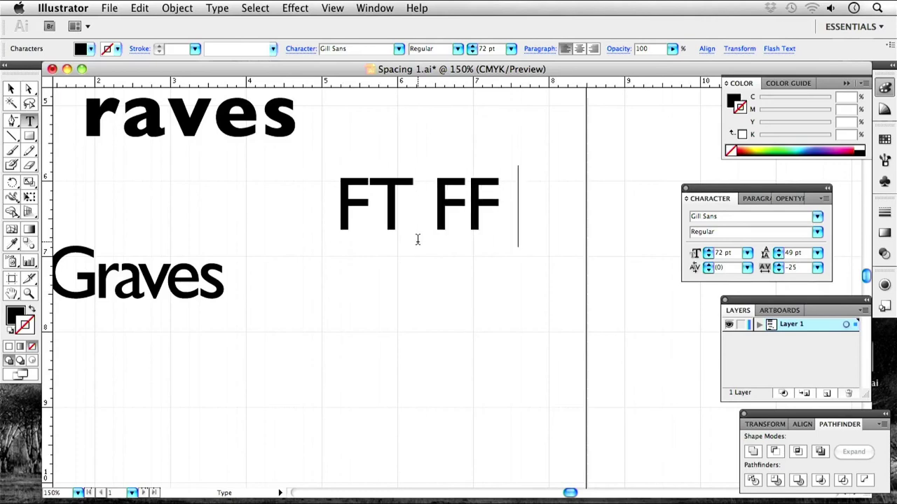
type("TTA")
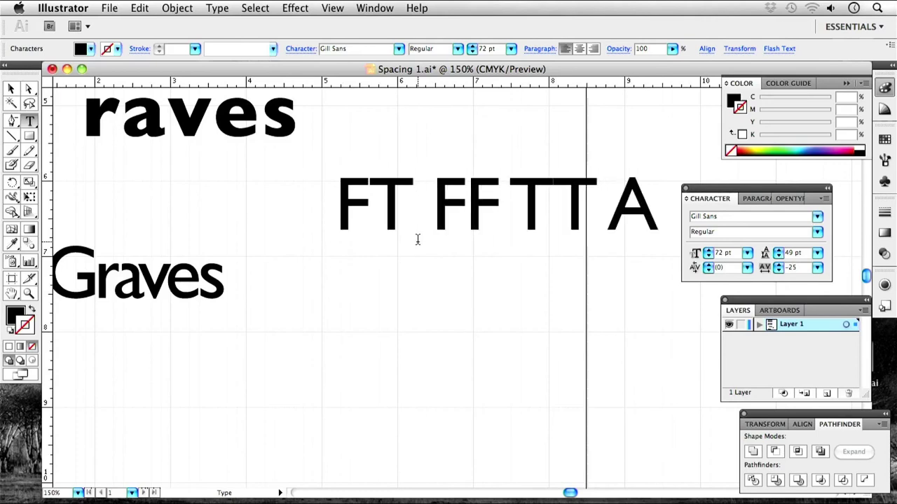
key("BackSpace")
key("BackSpace")
key("BackSpace")
key("BackSpace")
key("BackSpace")
key("BackSpace")
key("BackSpace")
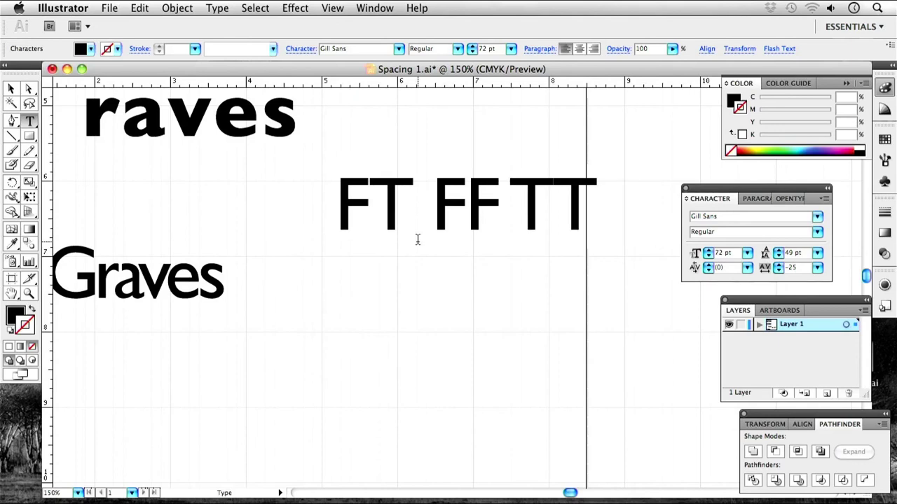
key("BackSpace")
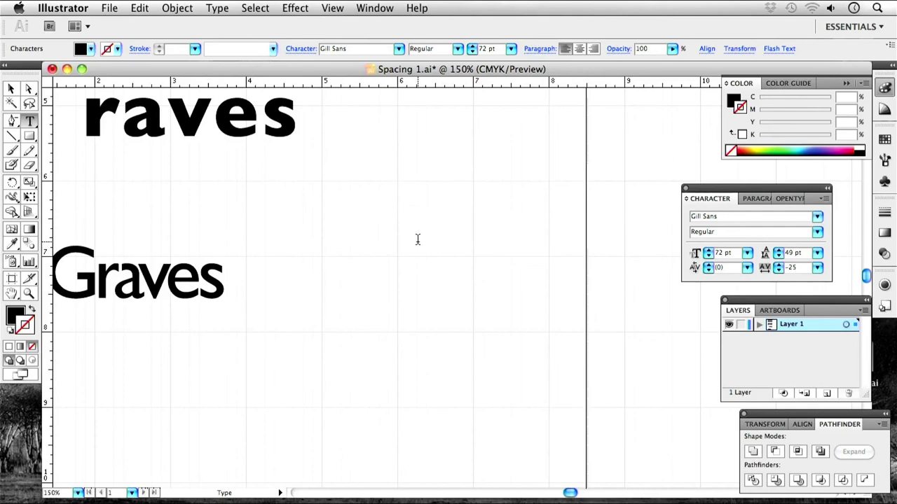
type("ft")
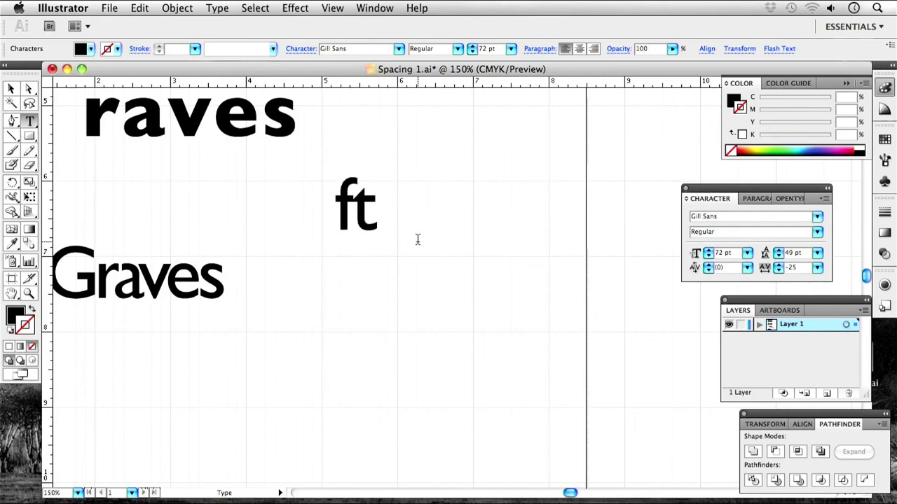
type(" tf")
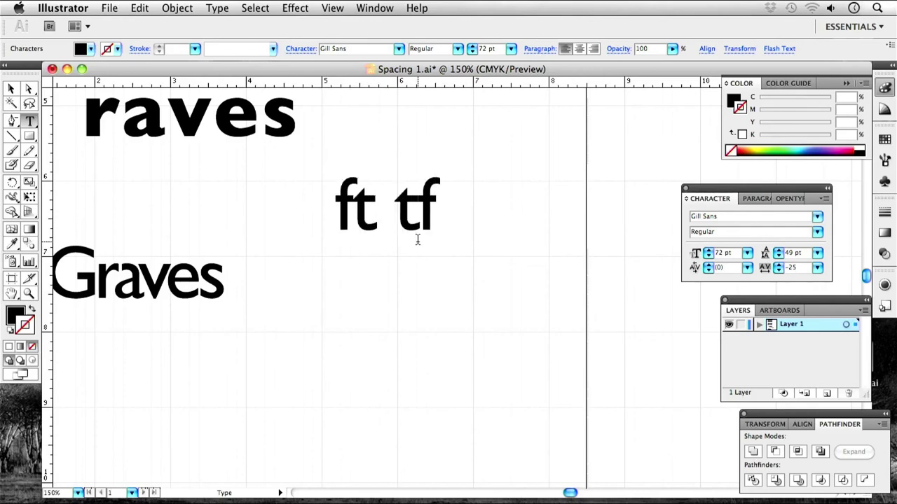
type(" tt")
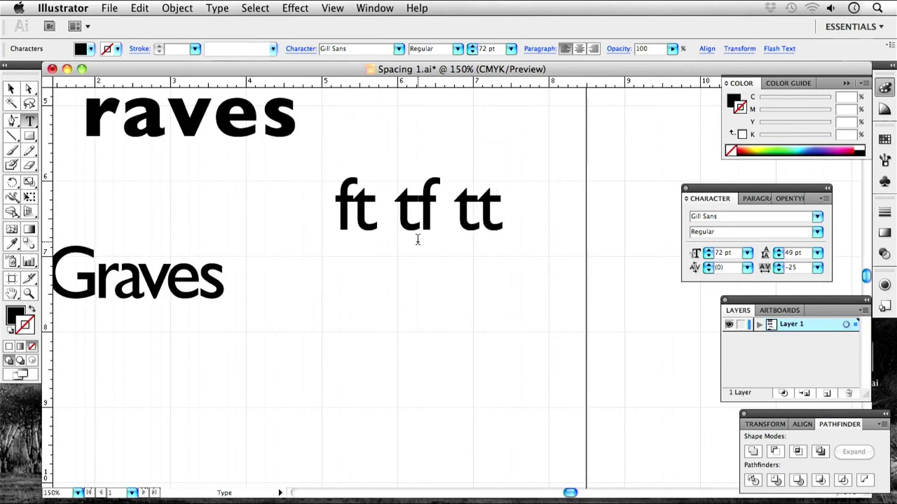
type(" ff ae")
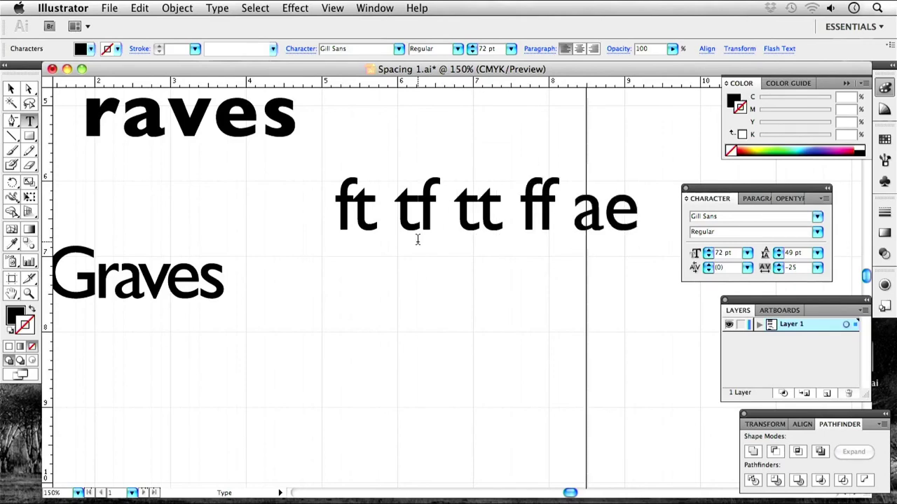
left_click(11, 89)
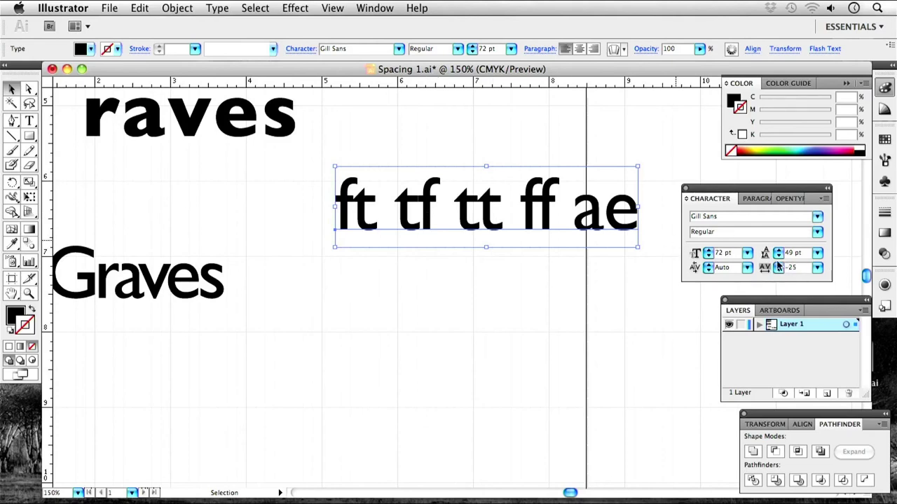
Set the letter-pair line's tracking to -50 in the Character panel.
left_click(817, 268)
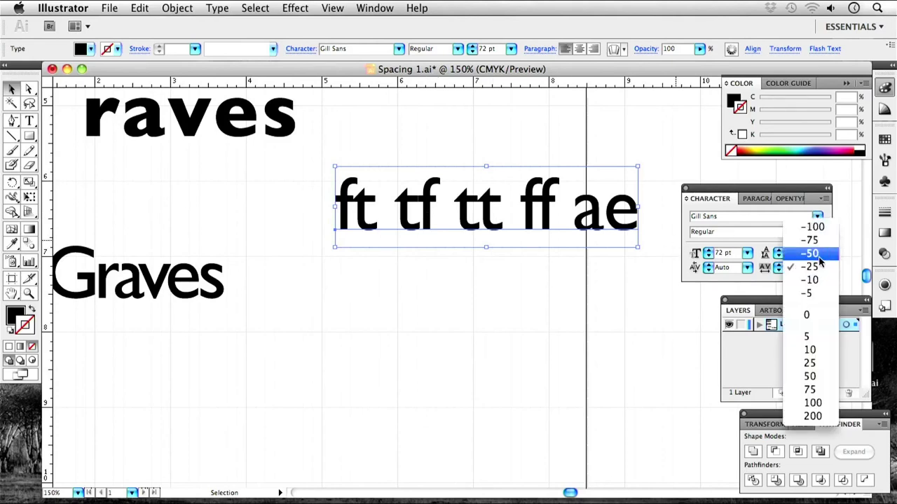
left_click(811, 253)
left_click(435, 302)
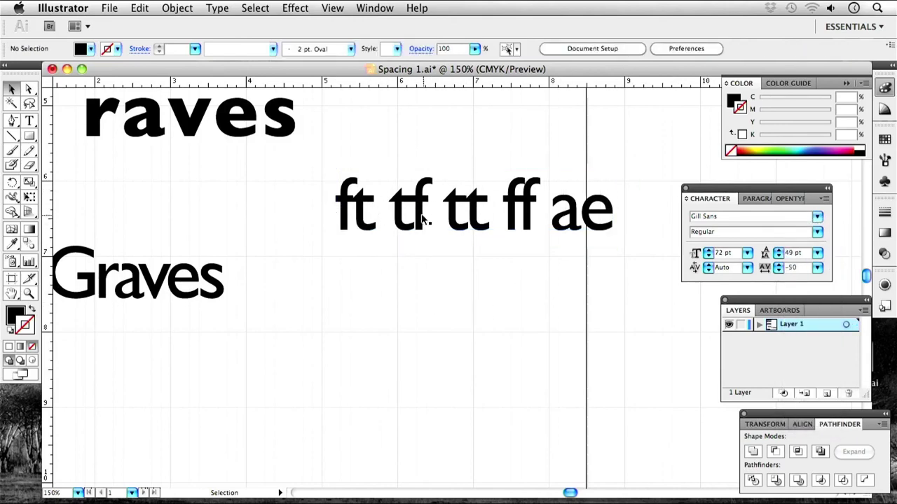
left_click(362, 208)
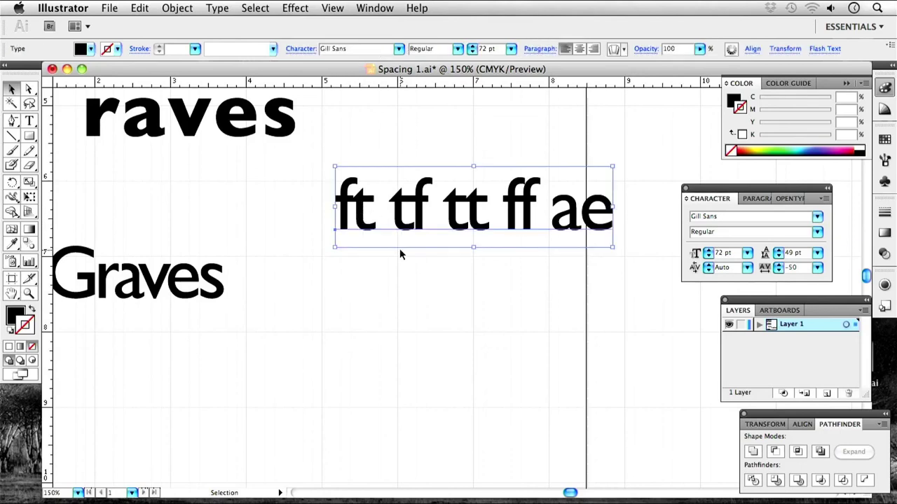
Create outlines from the line, ungroup the letters, and zoom in on the pairs.
key("super")
key("super+shift+o")
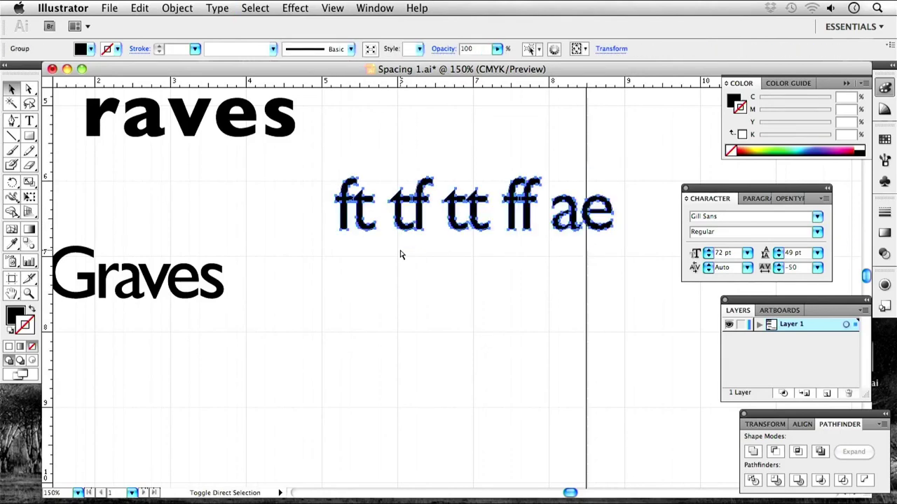
key("super+8")
key("super+equal")
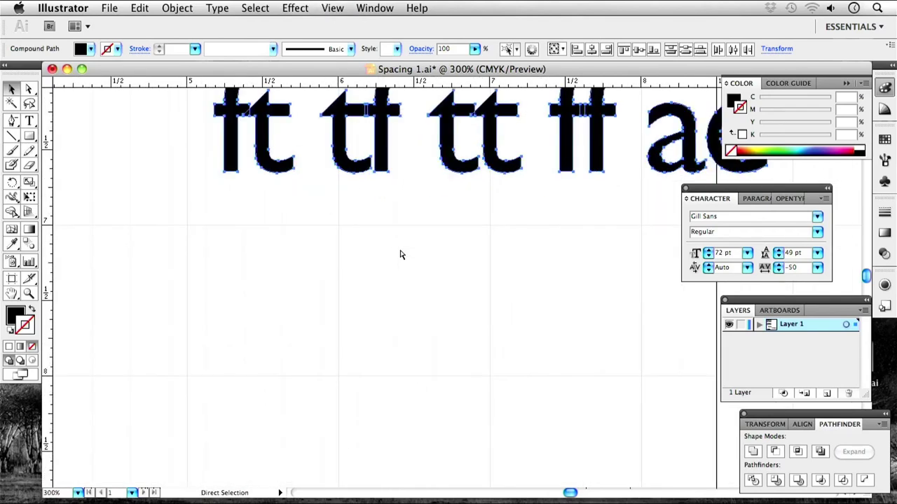
left_click_drag(334, 212, 344, 423)
left_click(376, 420)
key("super+equal")
key("super+equal")
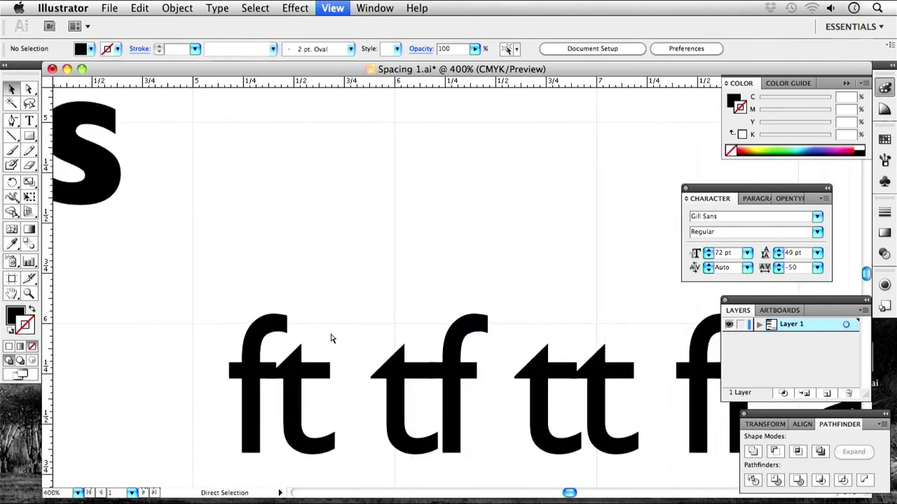
left_click_drag(348, 324, 269, 217)
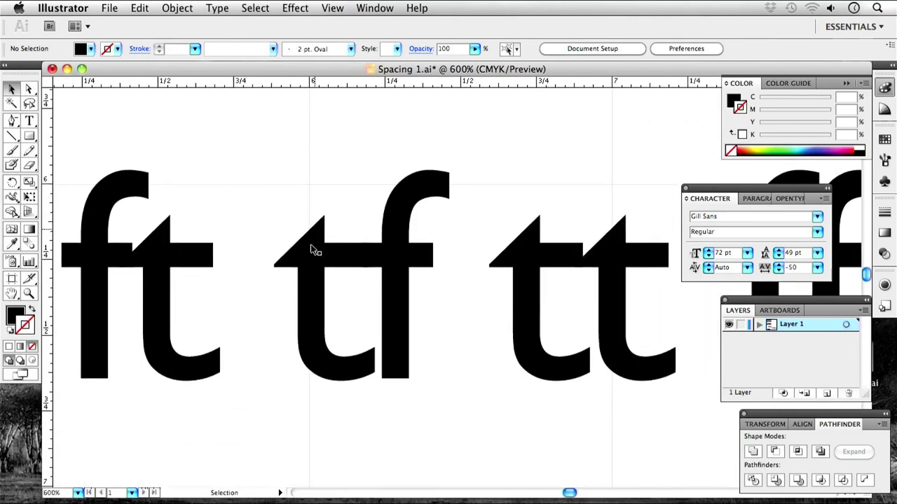
Draw a rectangle over the tail of the t in the tf pair.
left_click(362, 251)
left_click(320, 253)
left_click(340, 205)
left_click(29, 135)
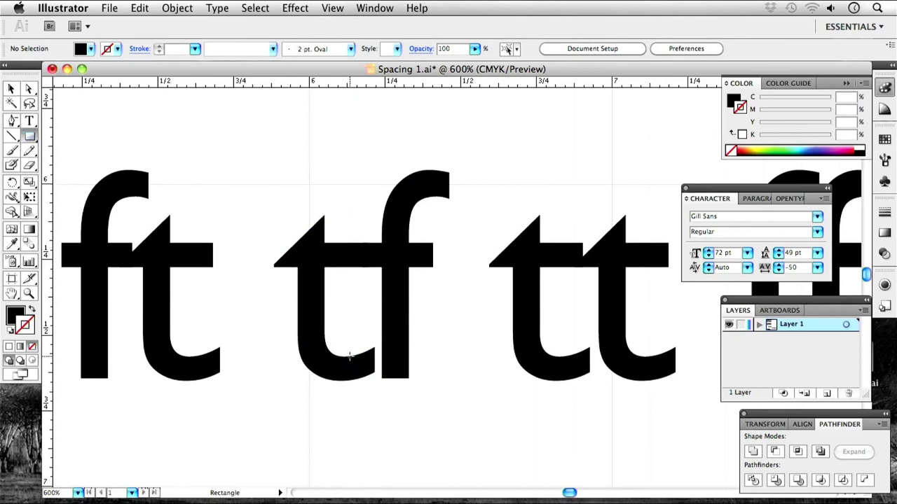
left_click(357, 328)
left_click(490, 194)
left_click(348, 324)
left_click(496, 193)
left_click_drag(353, 321, 322, 375)
Minus Front the rectangle from the t's tail and slide the f left toward it.
left_click(11, 89)
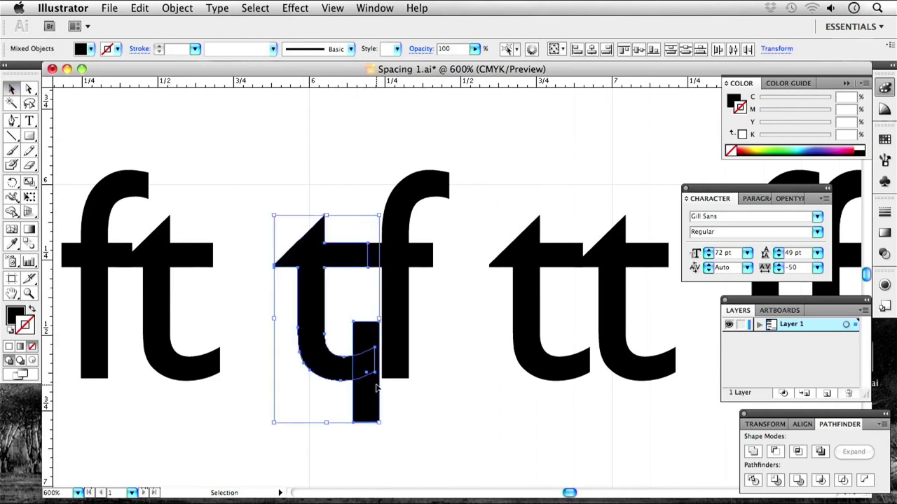
left_click(774, 451)
left_click(489, 402)
left_click_drag(394, 304, 384, 304)
left_click(476, 363)
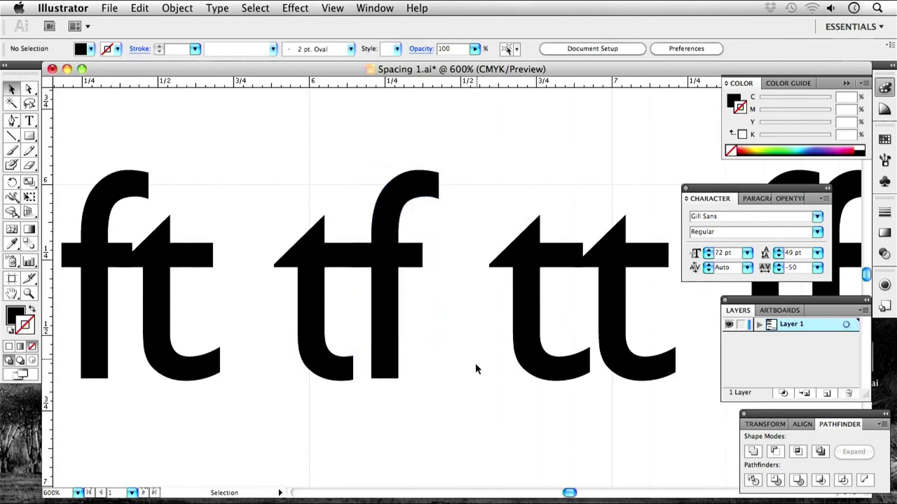
Slide the ft pair's t left, then move the tt pair's second t to overlap the first.
left_click_drag(315, 311, 409, 266)
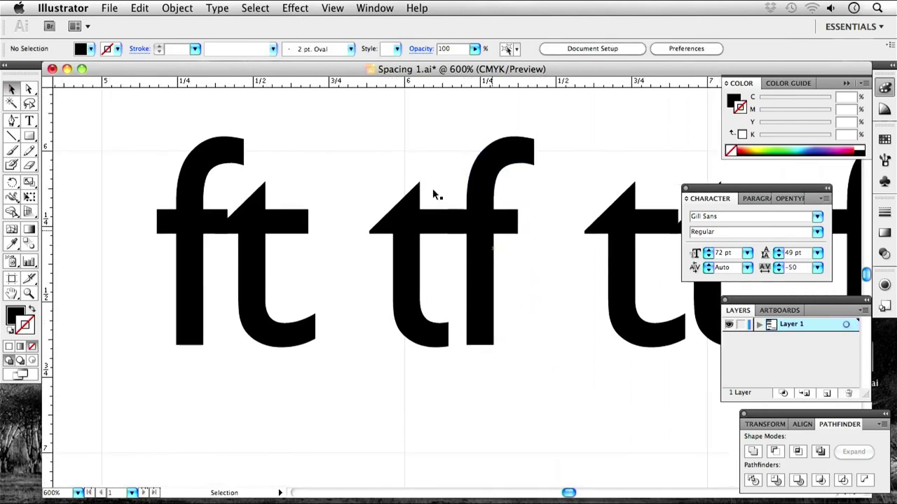
left_click_drag(328, 269, 397, 324)
left_click(495, 222)
scroll(467, 341, "right", 5)
scroll(466, 341, "down", 1)
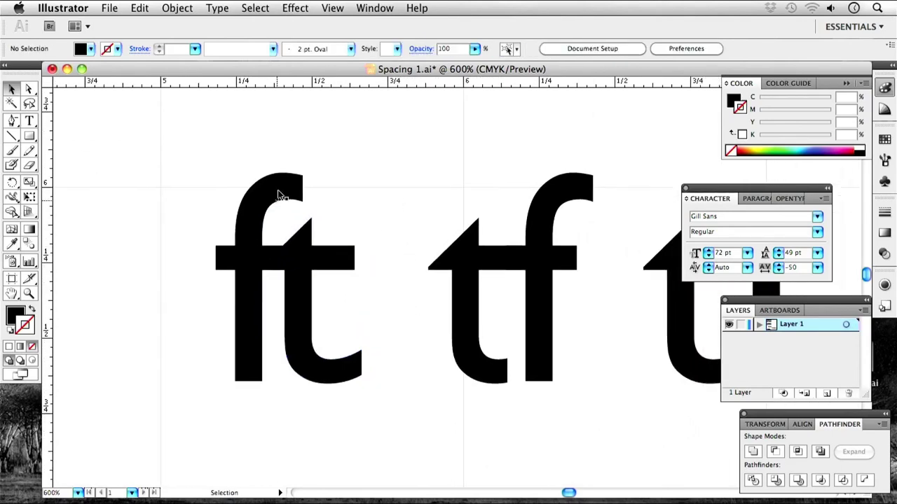
key("space")
left_click_drag(578, 334, 183, 305)
left_click(393, 279)
left_click(390, 278, "shift")
left_click_drag(381, 278, 359, 287)
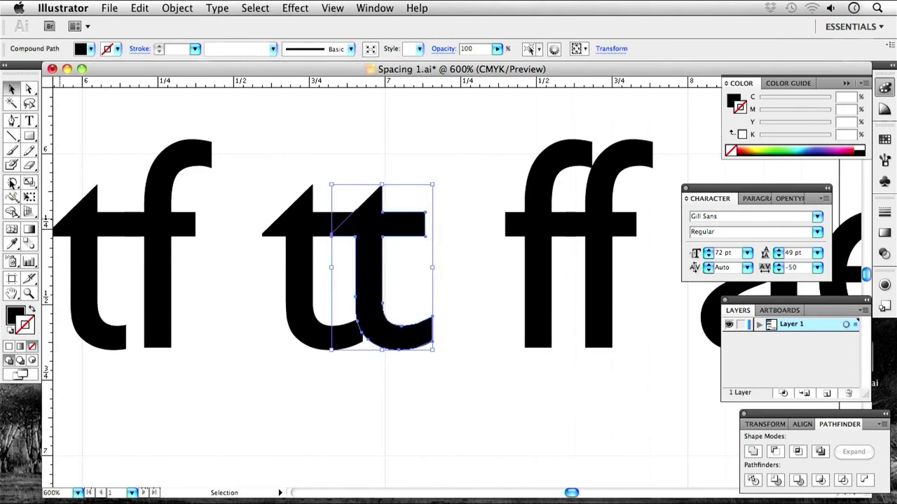
Draw a rectangle over the tt overlap and Minus Front it from the left t.
left_click(30, 136)
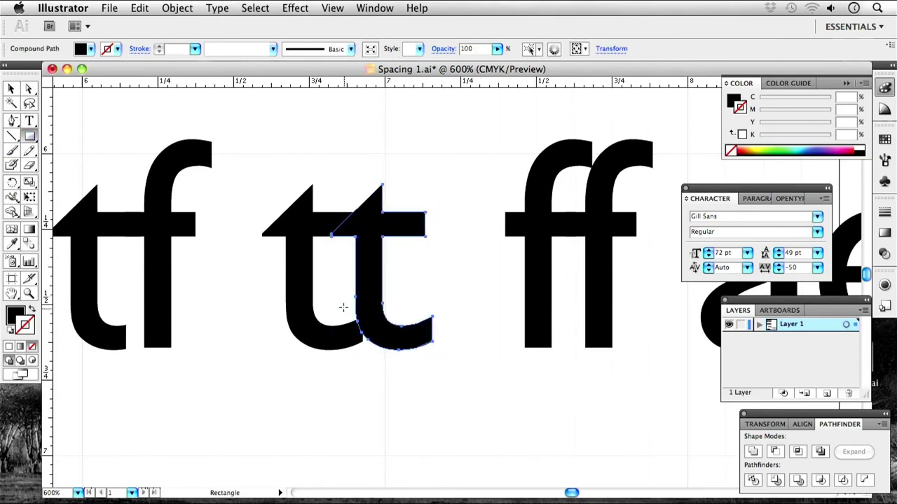
left_click_drag(338, 306, 379, 375)
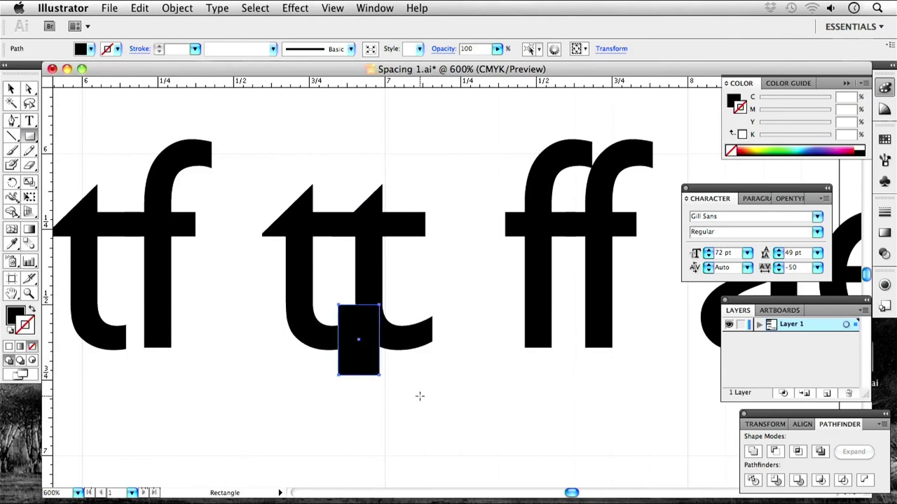
left_click(11, 89)
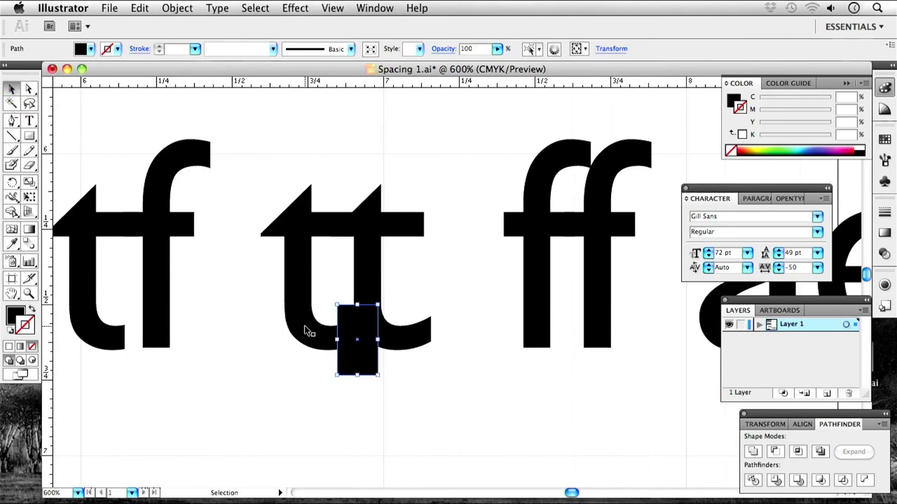
left_click(326, 317)
left_click(356, 364, "shift")
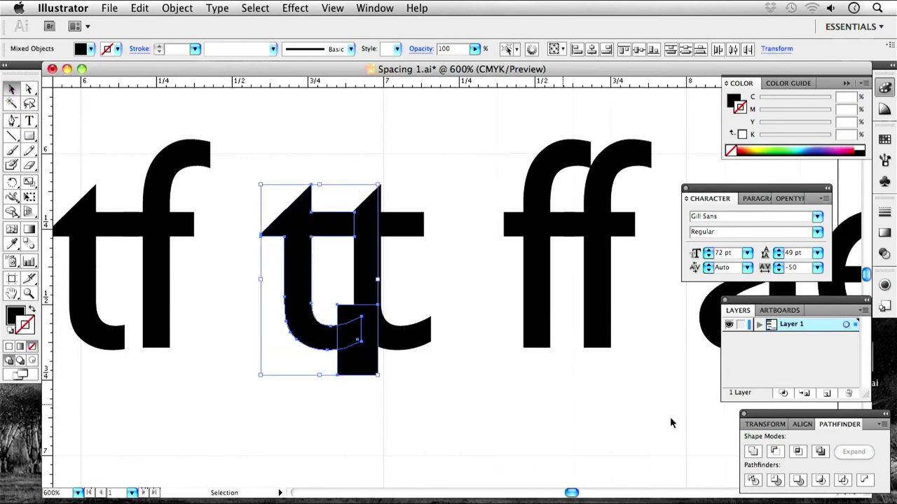
left_click(774, 451)
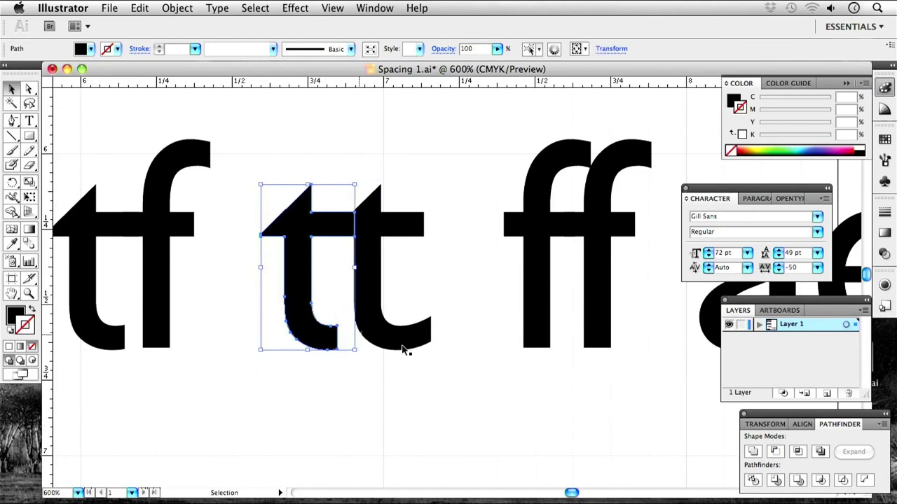
Nudge the right t of the tt pair tight against the trimmed left t.
left_click(430, 281)
left_click(379, 287)
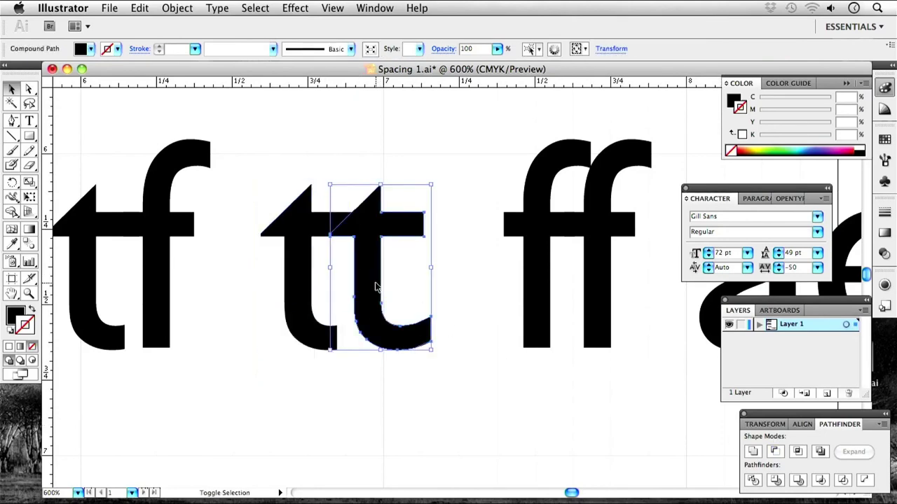
left_click(373, 288, "shift")
left_click_drag(371, 288, 369, 279)
left_click(393, 275)
left_click(440, 274)
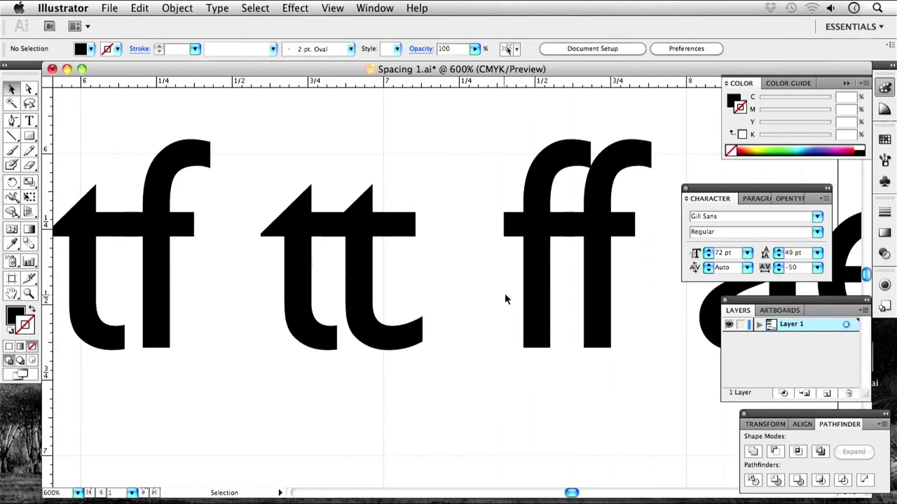
Slide the second f of the ff pair left to overlap the first f.
left_click_drag(540, 290, 364, 315)
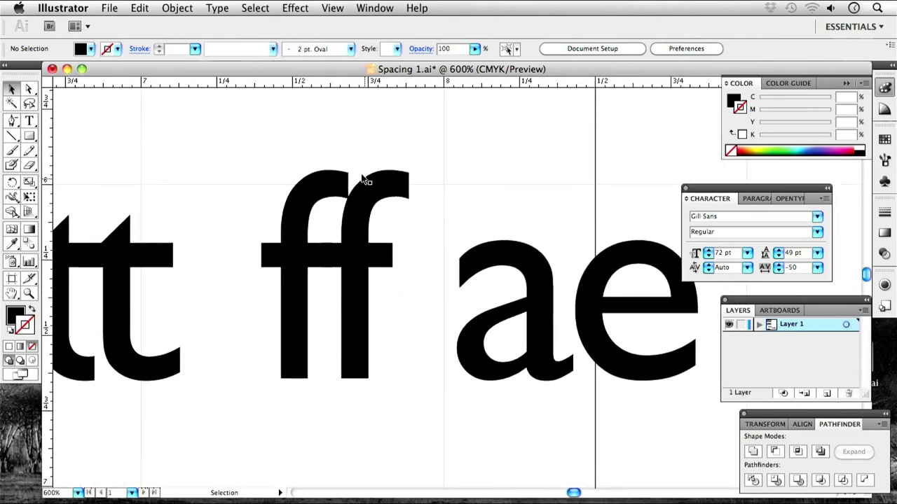
left_click_drag(358, 318, 340, 318)
left_click(403, 319)
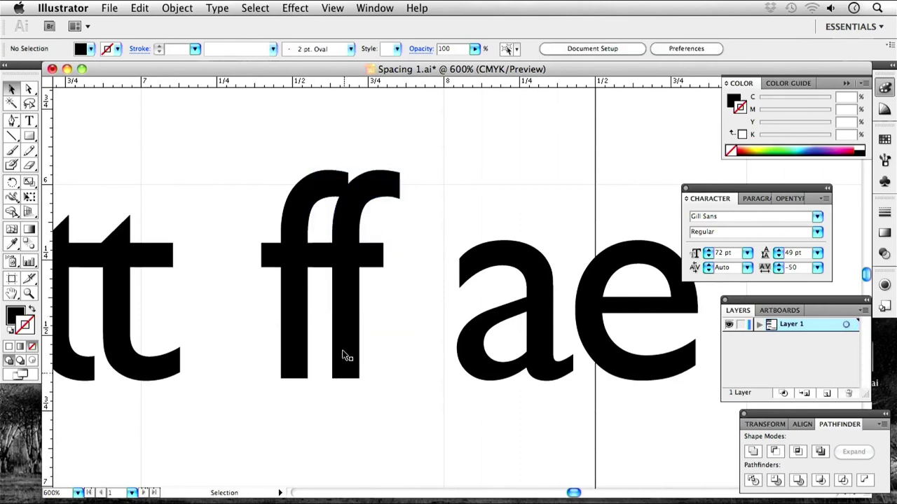
Option-Shift-drag a constrained copy of the second f right over the ae.
scroll(393, 336, "left", 5)
scroll(392, 336, "up", 1)
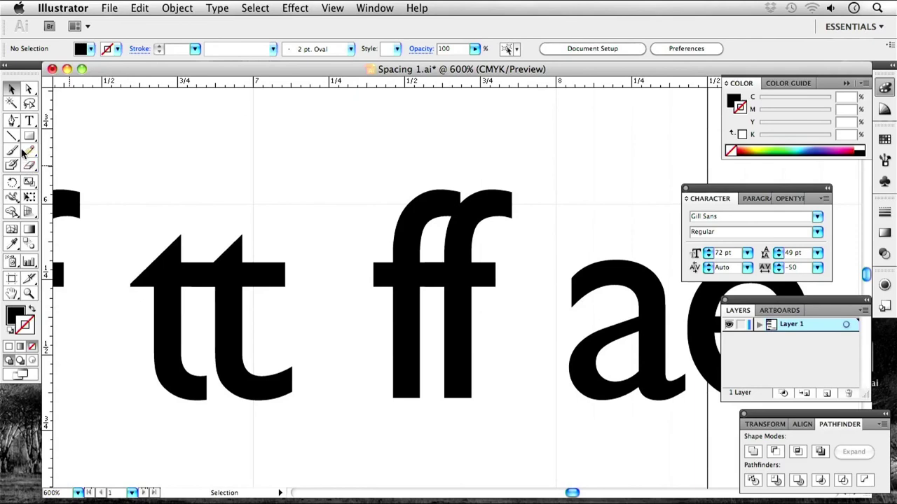
left_click(473, 230)
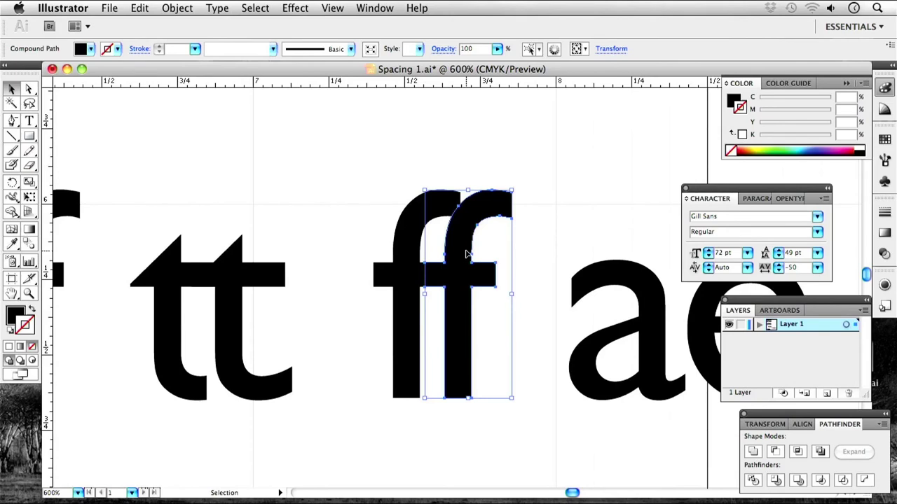
left_click_drag(468, 254, 562, 257)
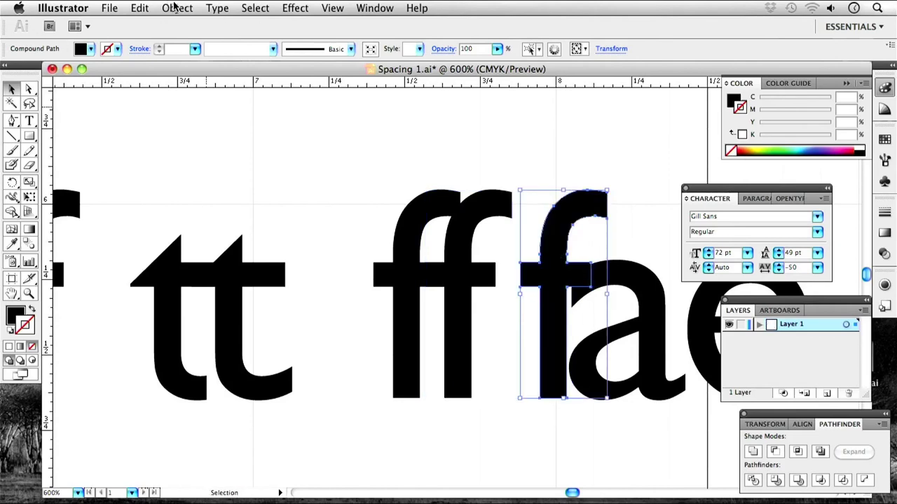
Apply Effect > Path > Offset Path to the copied f with a 0.04 in offset, with Preview on.
left_click(304, 8)
mouse_move(405, 154)
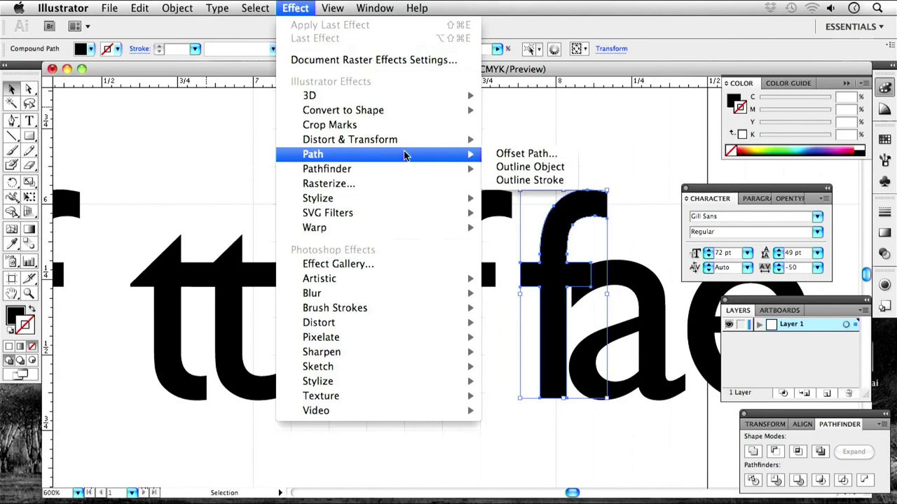
left_click(522, 153)
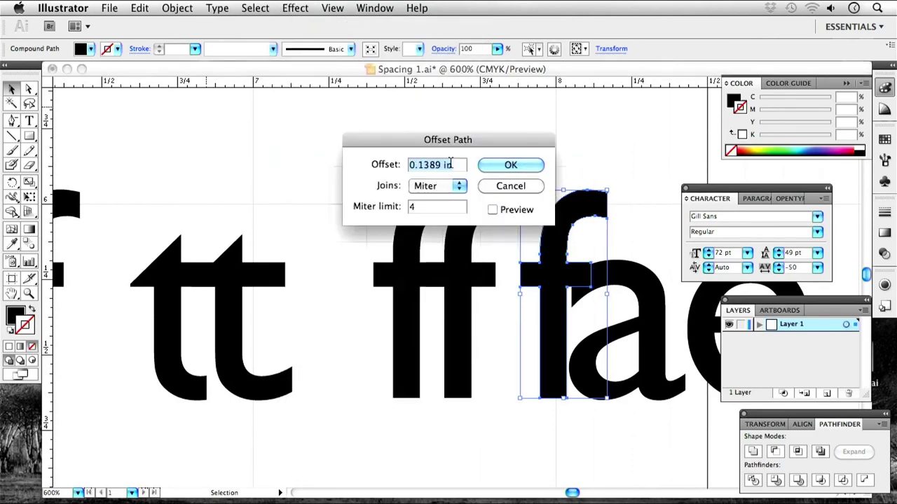
left_click(420, 164)
left_click_drag(419, 165, 423, 168)
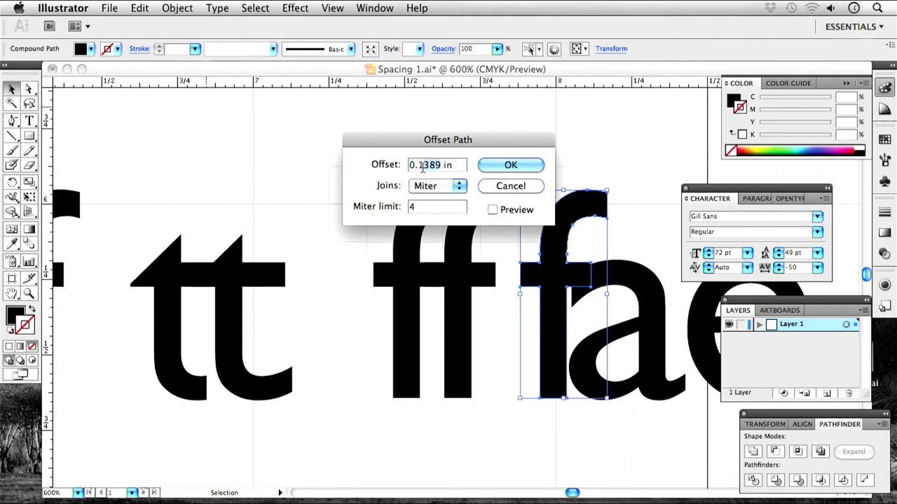
key("BackSpace")
left_click(493, 210)
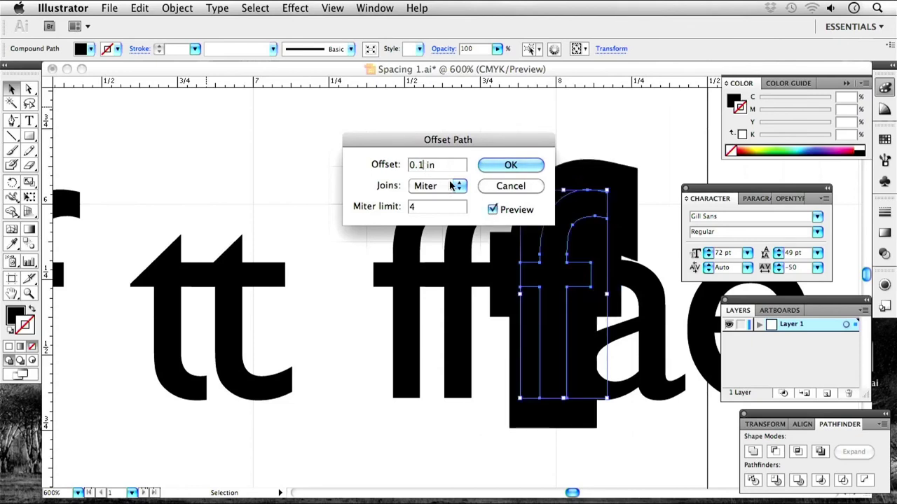
left_click(419, 164)
type("0")
left_click(493, 210)
left_click(493, 210)
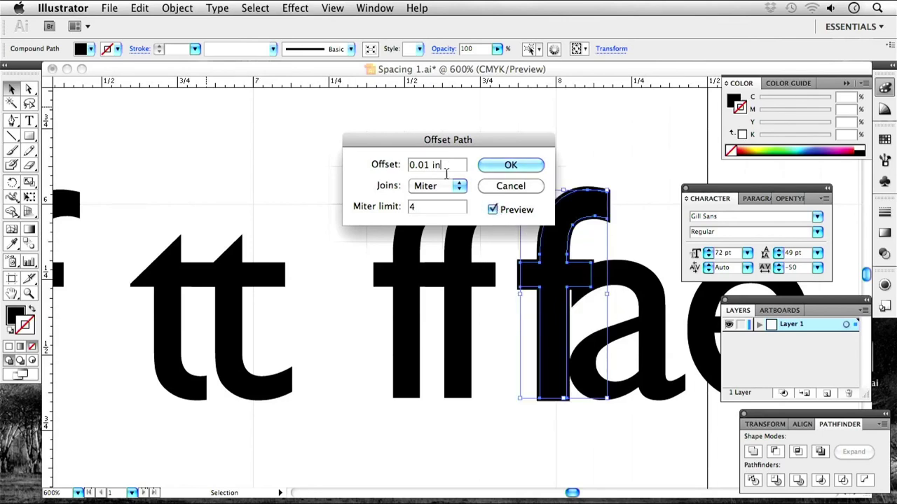
left_click(424, 165)
key("BackSpace")
type("5")
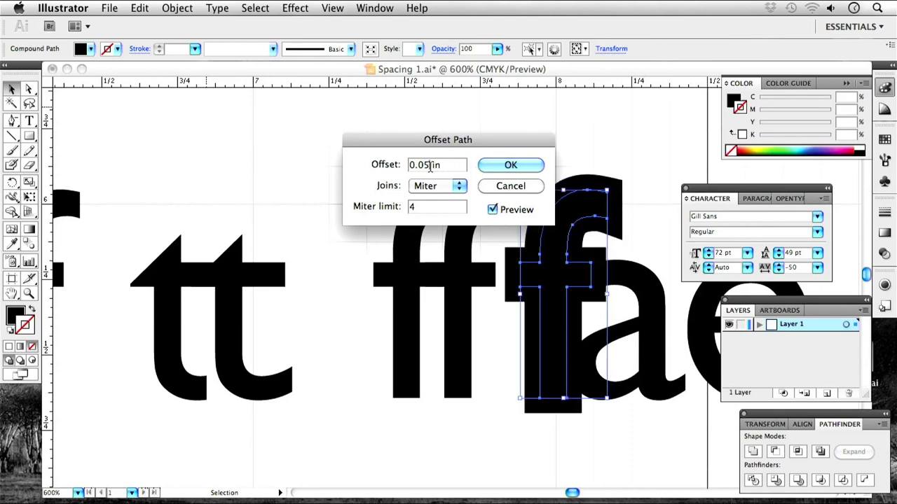
key("BackSpace")
type("4")
left_click(509, 167)
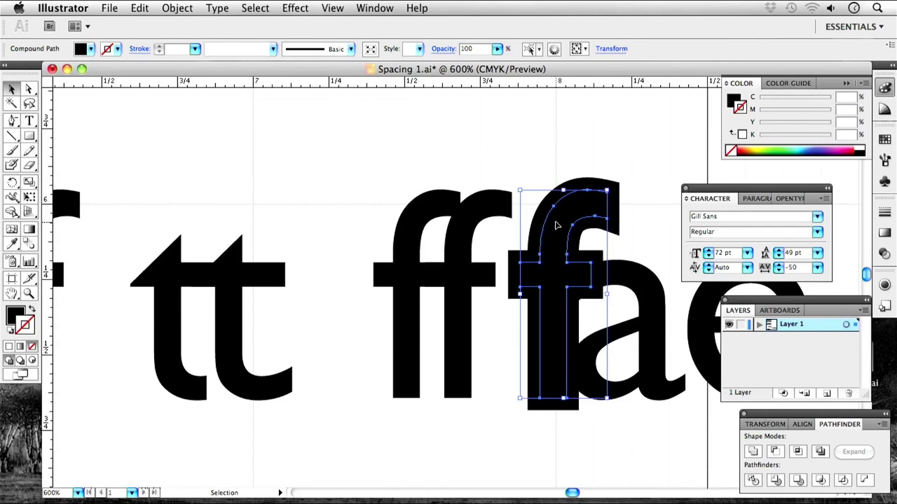
Expand the offset f's appearance, swap it to stroke only, and move it onto the second f.
left_click(170, 9)
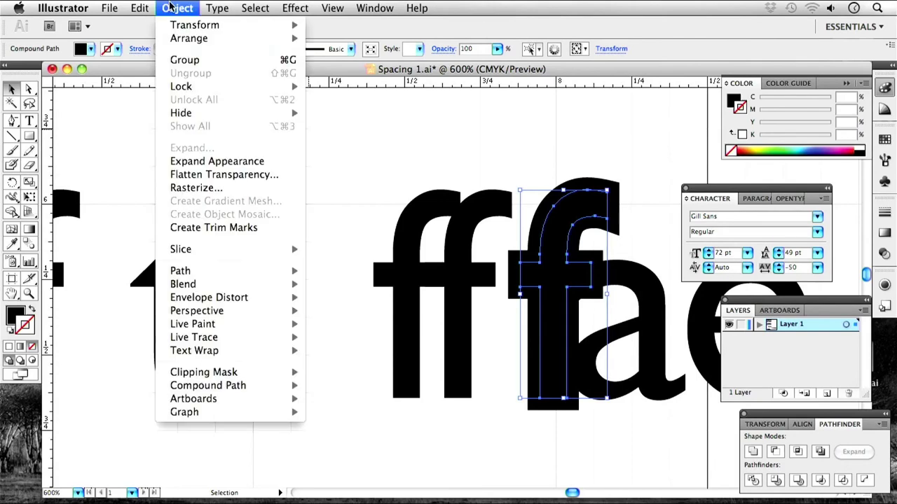
left_click(246, 162)
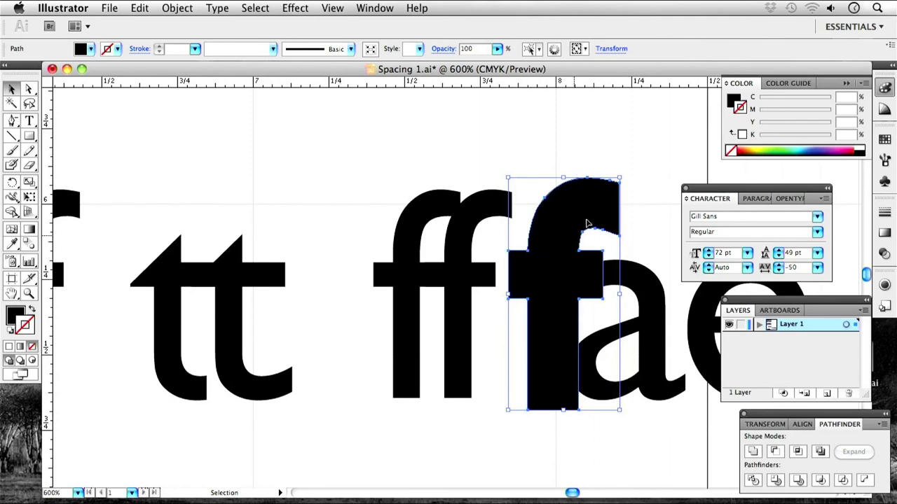
left_click(541, 227, "shift")
left_click(543, 245, "shift")
left_click(31, 313)
left_click_drag(579, 321, 482, 323)
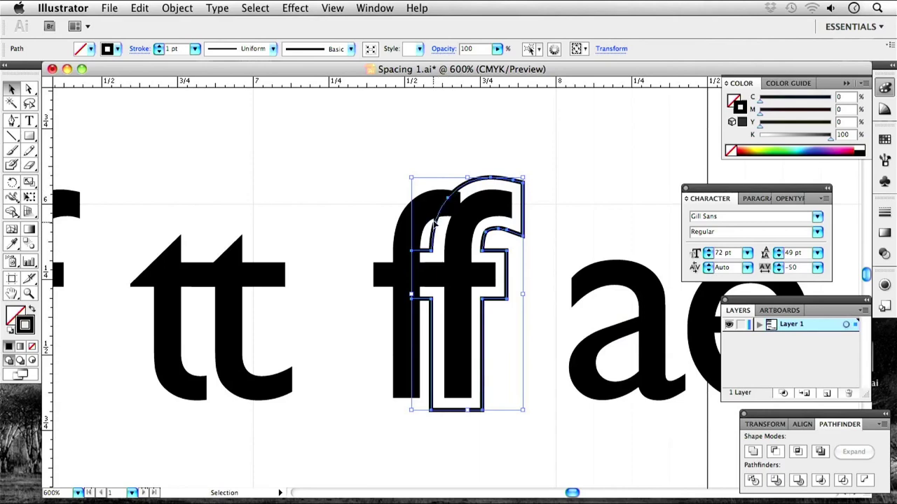
Draw a rectangle over the top of the ff and select it with the f outline.
left_click(30, 137)
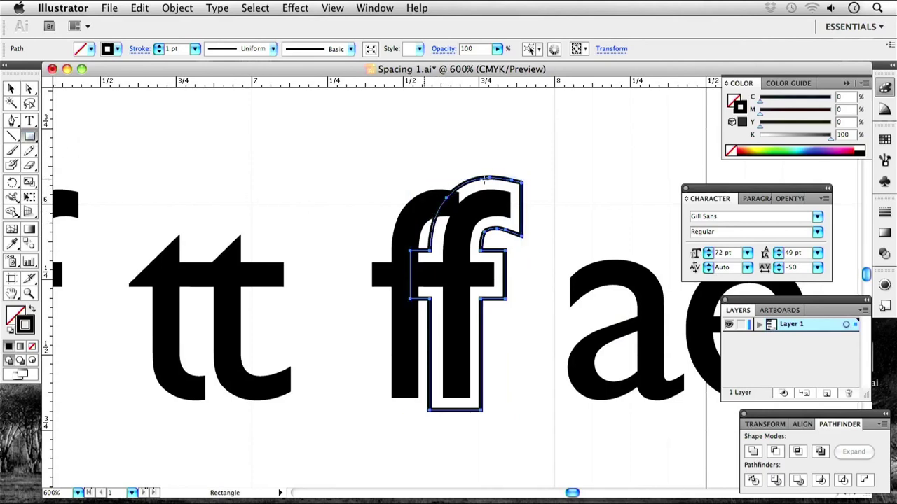
left_click_drag(359, 143, 578, 235)
left_click(11, 92)
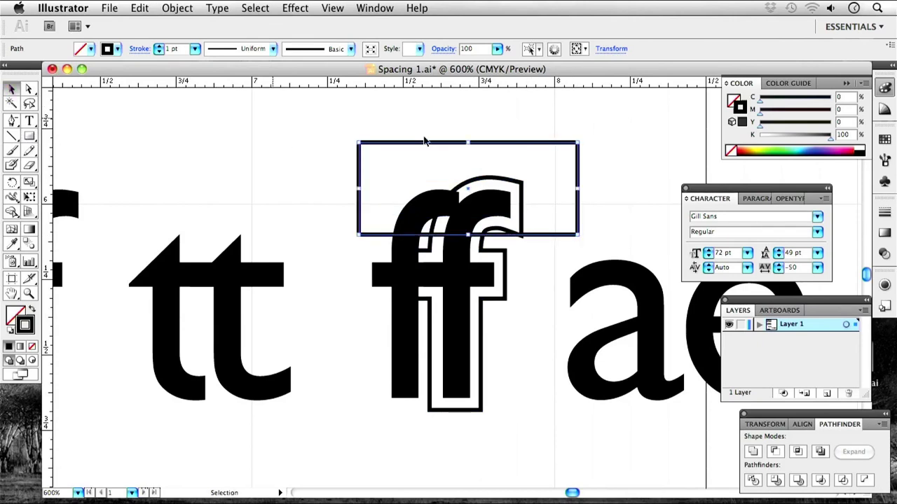
right_click(512, 187)
key("Escape")
left_click(455, 280, "shift")
Intersect the outline with the rectangle, then Minus Front the result from the first f.
scroll(491, 315, "right", 2)
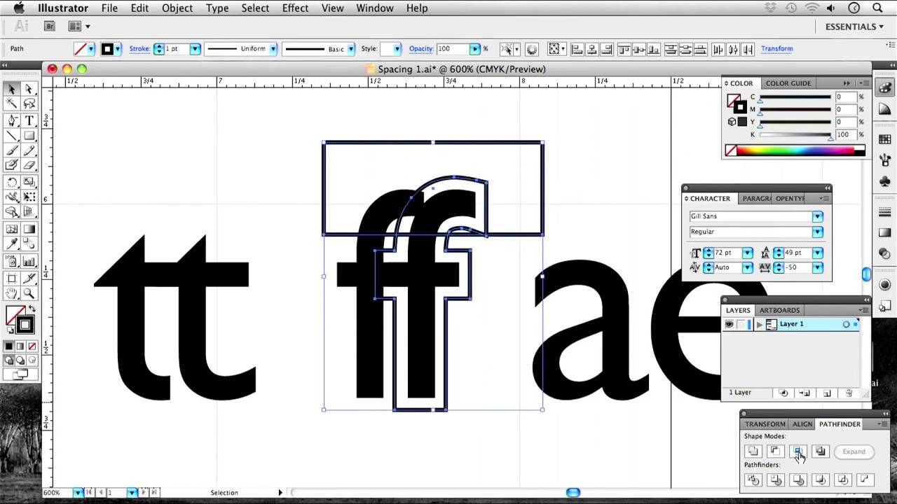
left_click(797, 452)
left_click(377, 228, "shift")
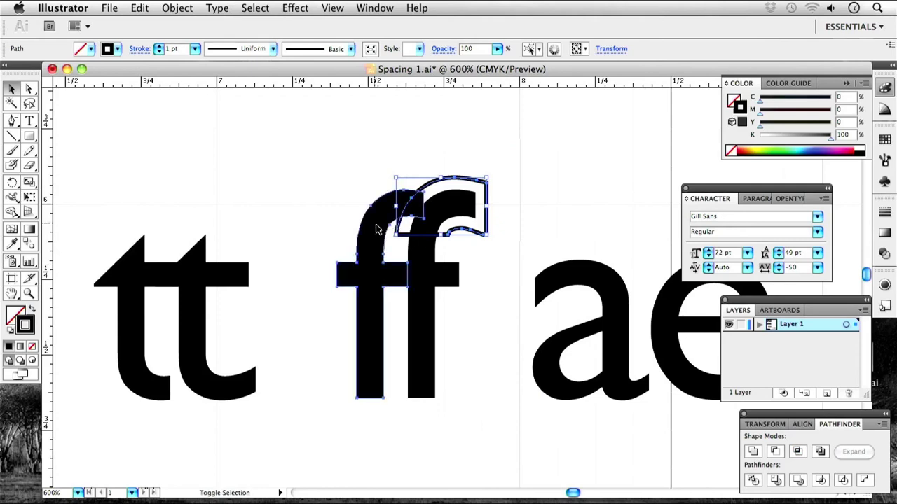
left_click(773, 452)
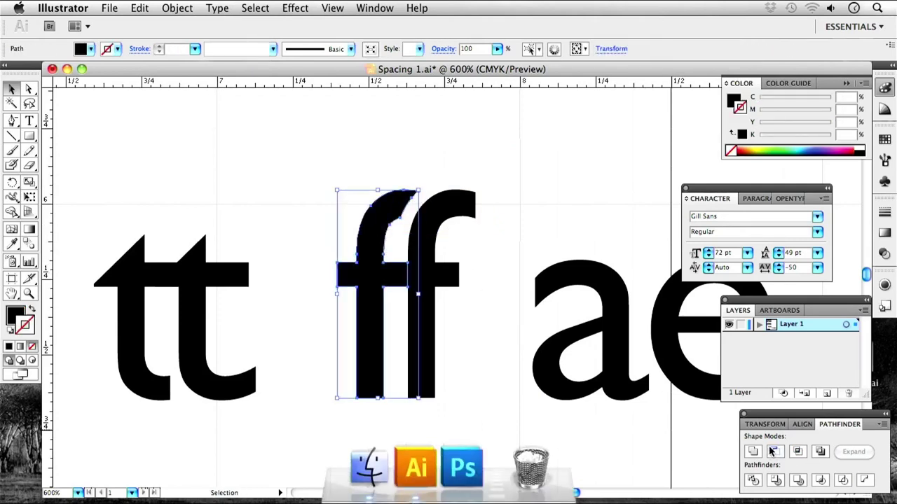
left_click(372, 150)
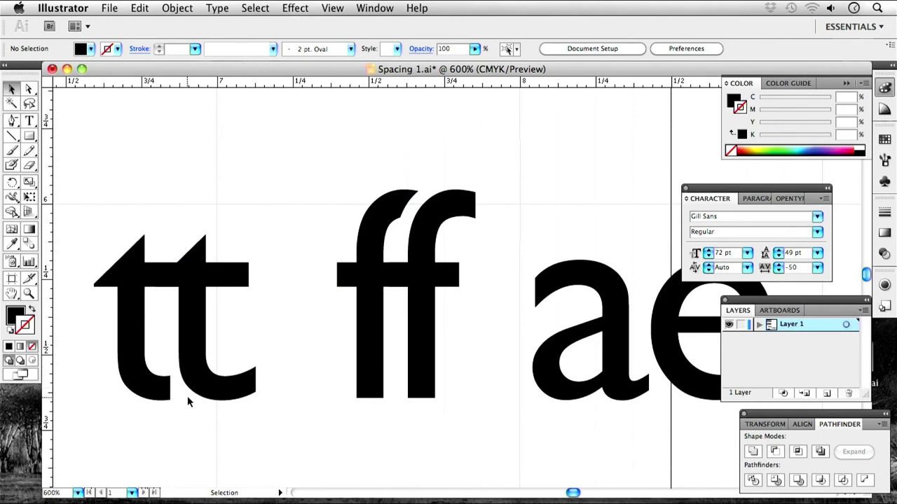
Bring the tt, ff and ae glyphs into view and select the ae compound path.
left_click_drag(144, 367, 344, 324)
left_click_drag(641, 199, 460, 201)
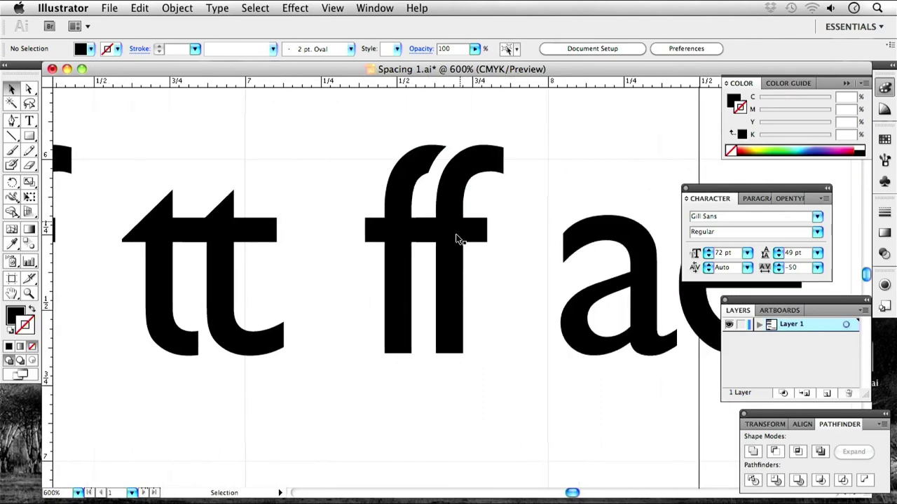
key("space")
left_click_drag(441, 250, 466, 246)
left_click_drag(460, 184, 320, 254)
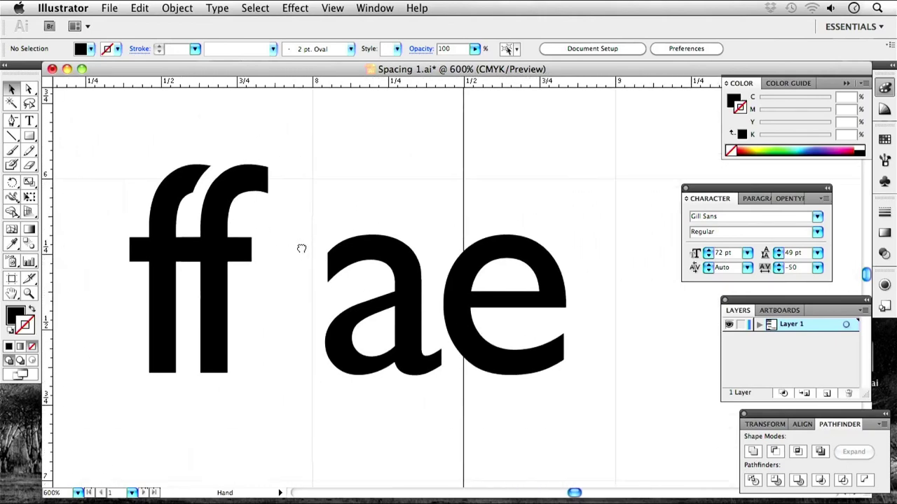
left_click(522, 362)
Drag the ae pair down and left so it sits beneath the tt and ff row.
key("space")
left_click_drag(375, 303, 204, 397)
key("space")
left_click_drag(329, 397, 414, 241)
key("space")
left_click_drag(326, 231, 338, 250)
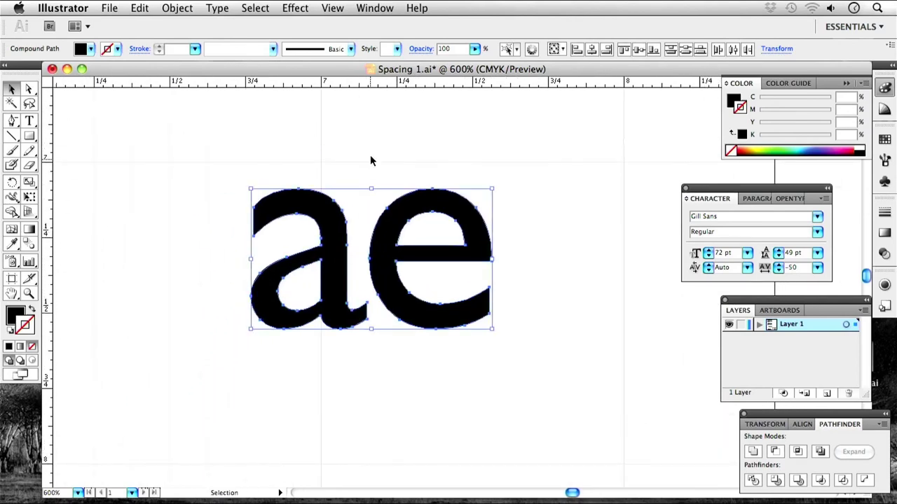
Select the e alone and slide it left until it overlaps the a.
left_click(372, 160)
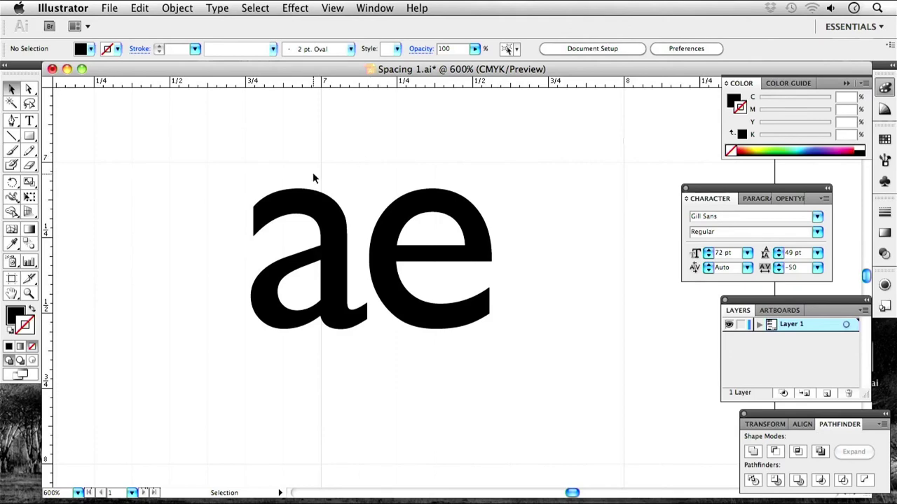
left_click(405, 230)
left_click_drag(402, 215, 356, 215)
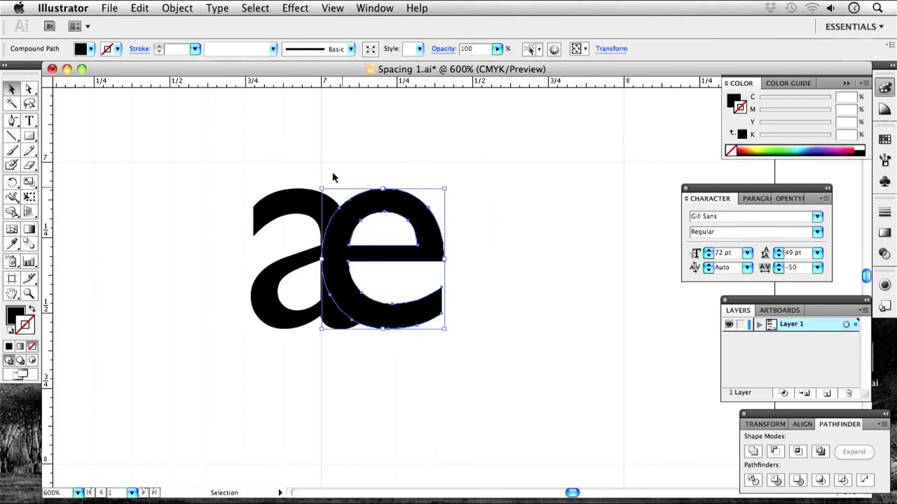
left_click(327, 168)
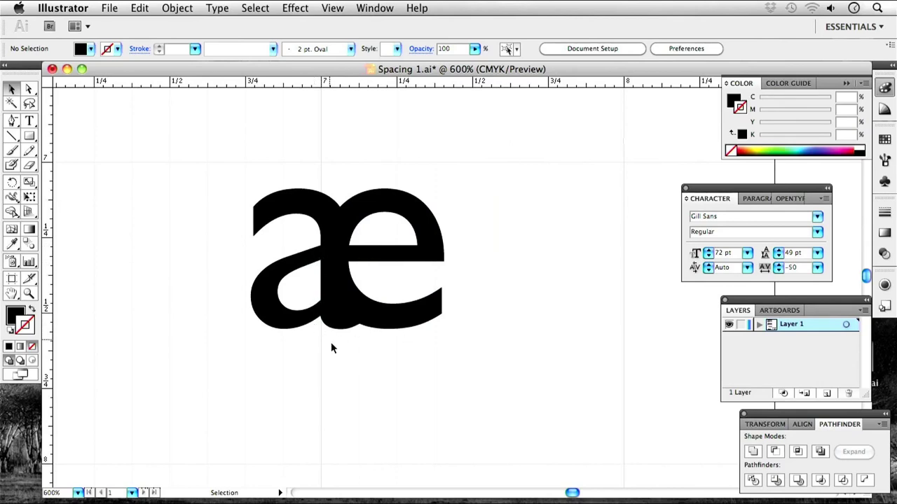
Recentre the view on the new solid black æ ligature.
left_click(337, 307)
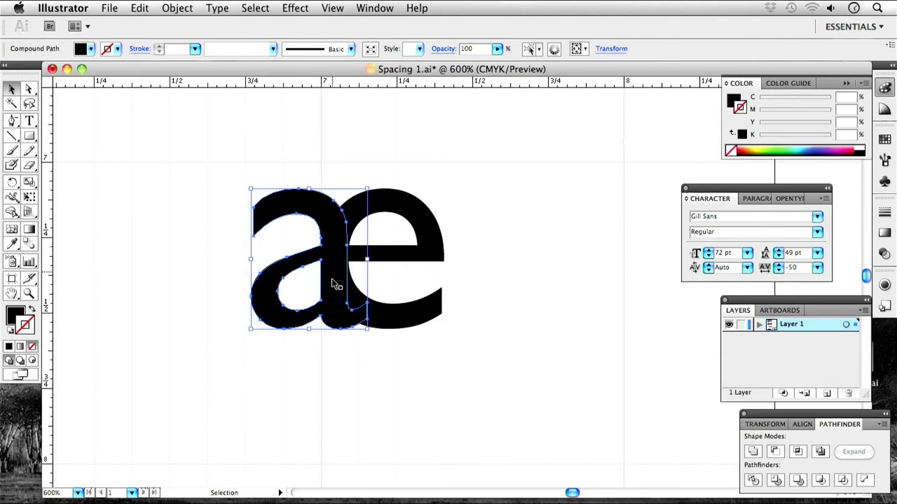
left_click(376, 354)
scroll(411, 217, "up", 8)
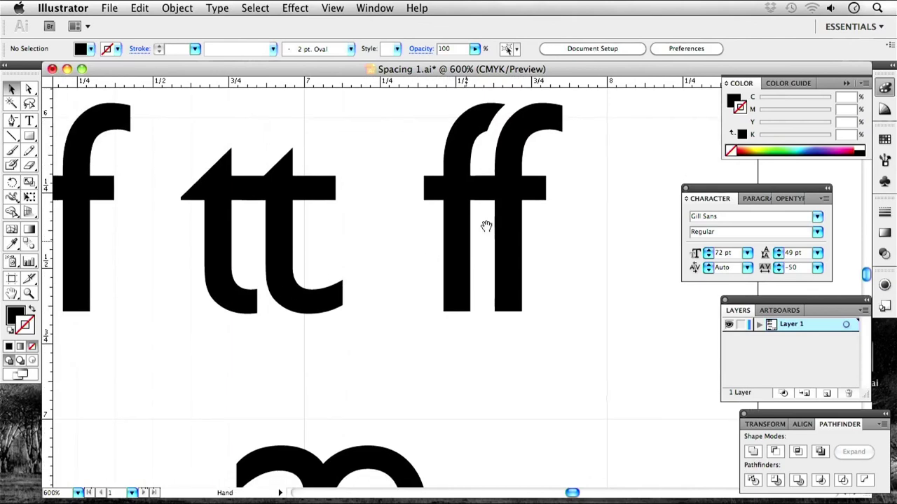
left_click_drag(406, 400, 435, 297)
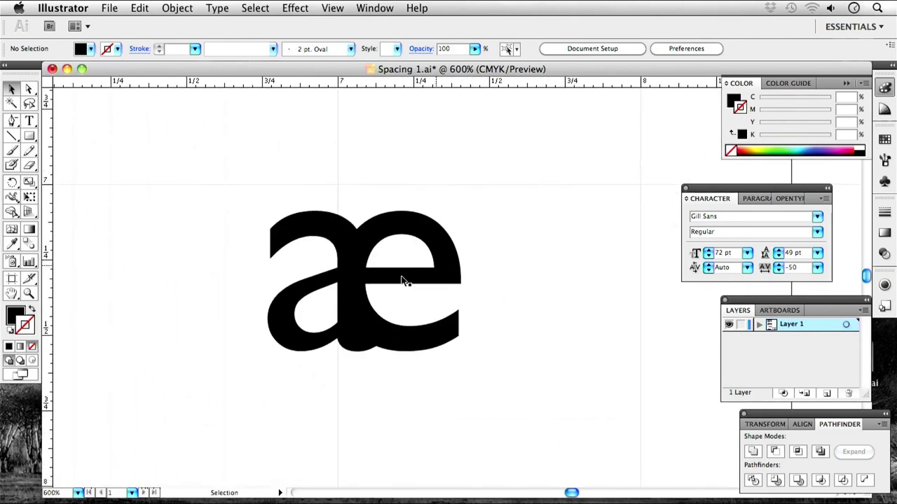
left_click_drag(420, 298, 392, 261)
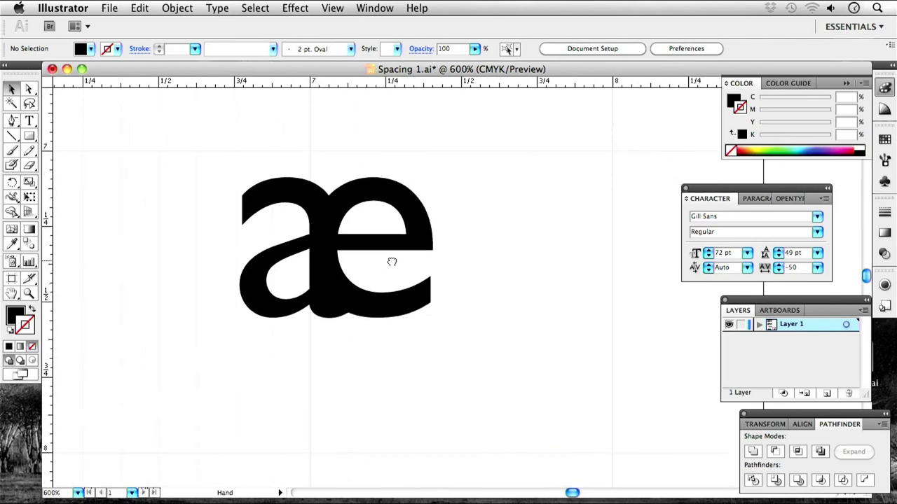
left_click_drag(500, 270, 436, 281)
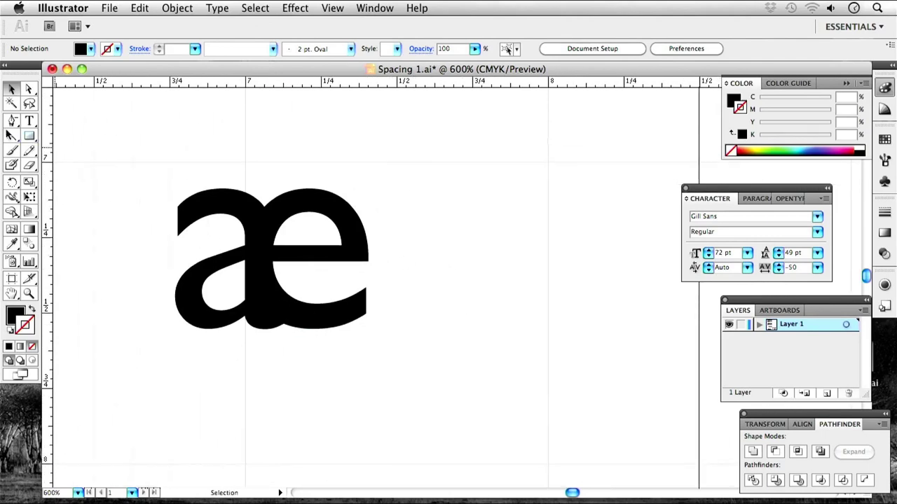
left_click_drag(12, 123, 28, 120)
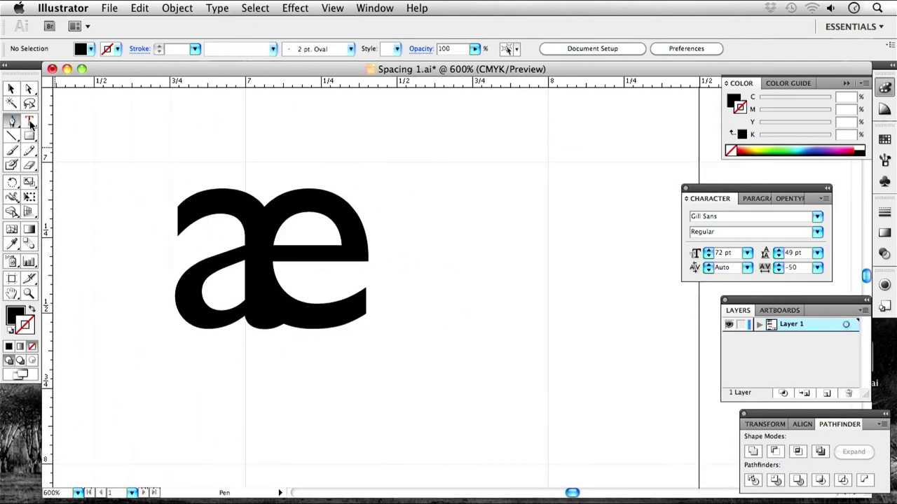
Draw a curved dome path right of the æ with black stroke and no fill.
left_click(418, 204)
left_click_drag(466, 169, 505, 169)
left_click_drag(510, 229, 510, 254)
left_click(31, 310)
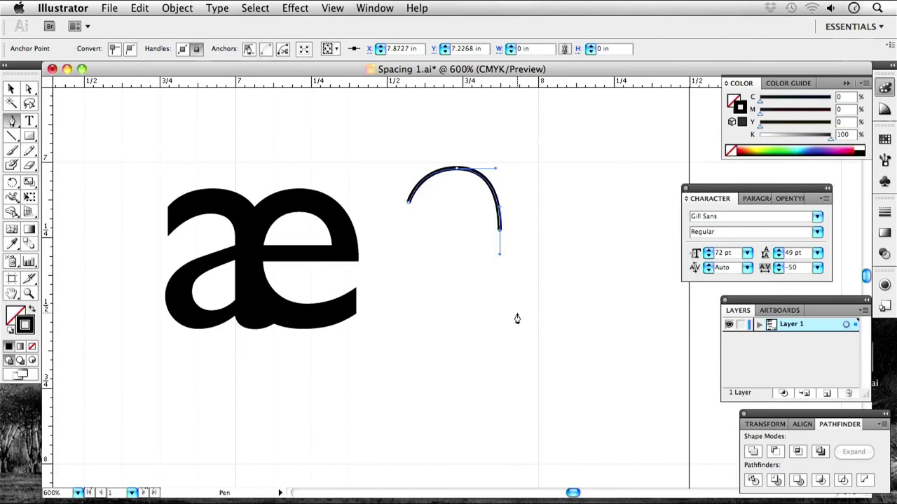
left_click_drag(544, 313, 583, 316)
left_click(594, 290)
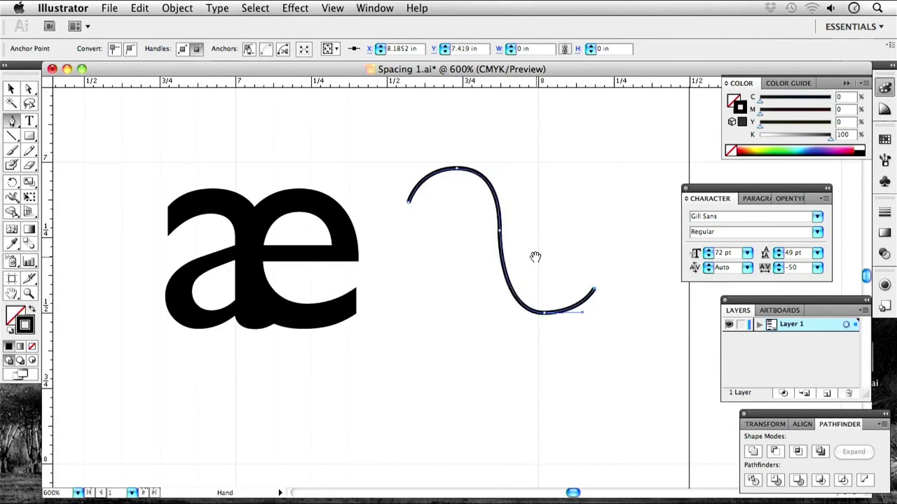
left_click(491, 308, "super")
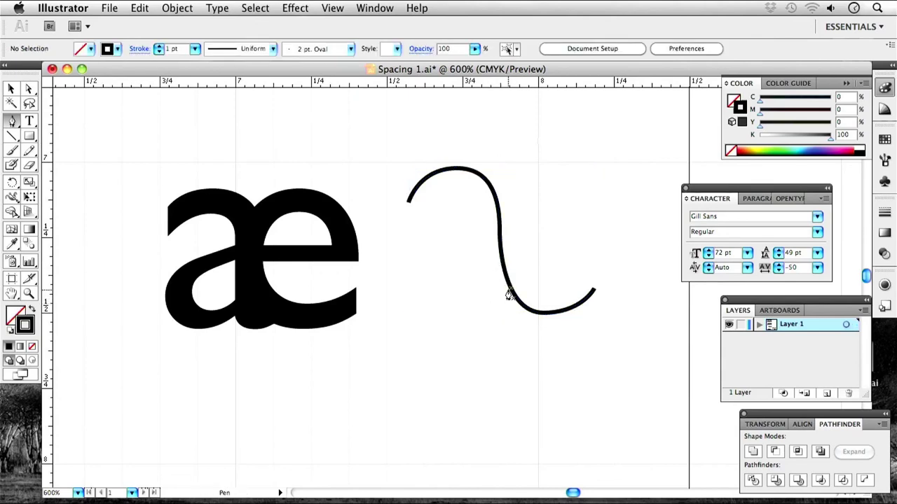
Extend the path through the a's bowl and the e's crossbar and loop, then nudge it left.
left_click(510, 288)
left_click_drag(425, 279, 422, 210)
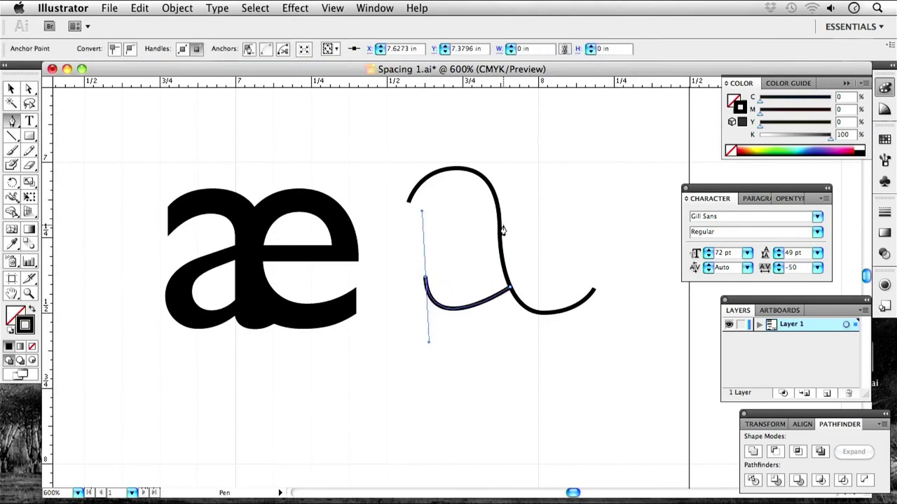
left_click_drag(514, 232, 538, 231)
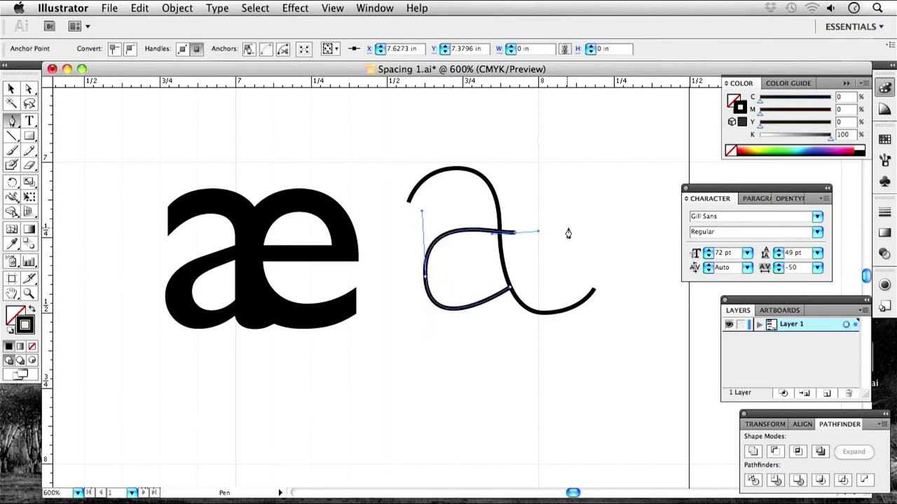
left_click(579, 228)
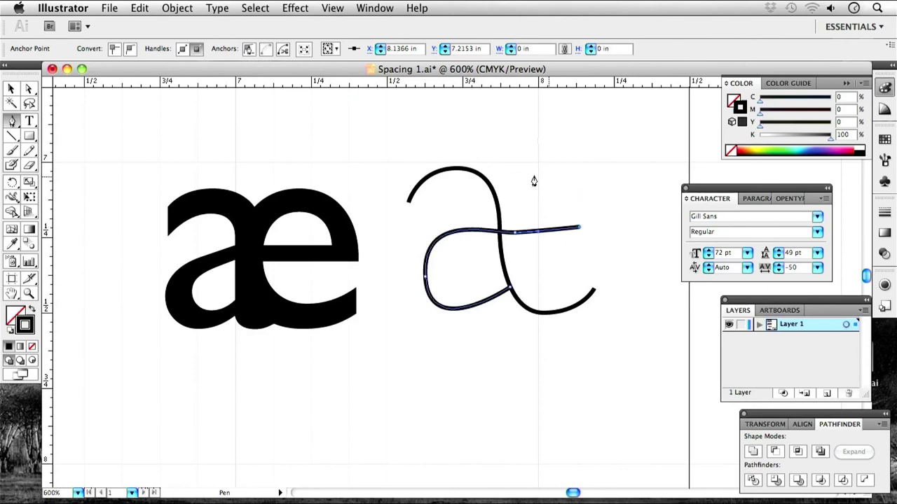
left_click_drag(533, 171, 498, 176)
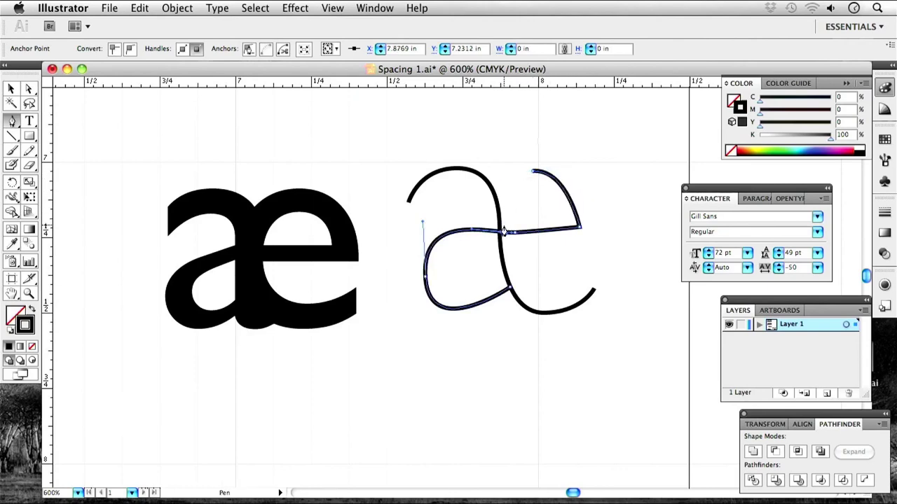
left_click(507, 247)
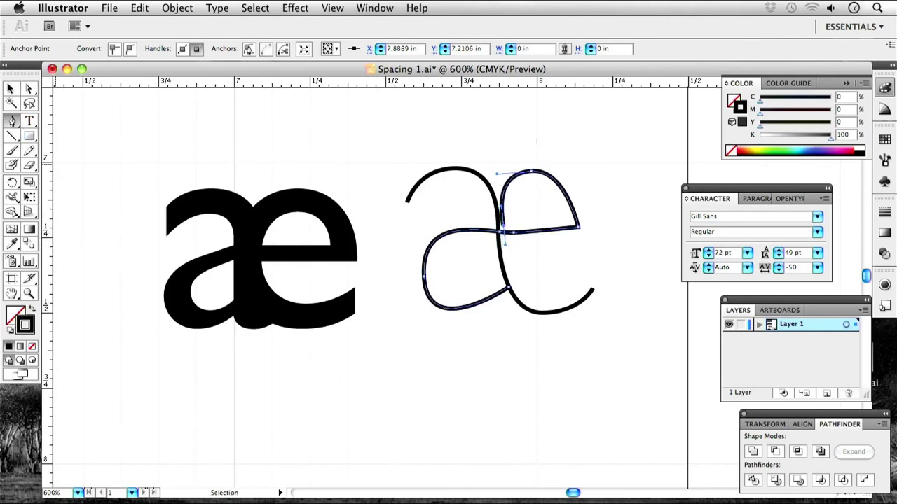
left_click(10, 89)
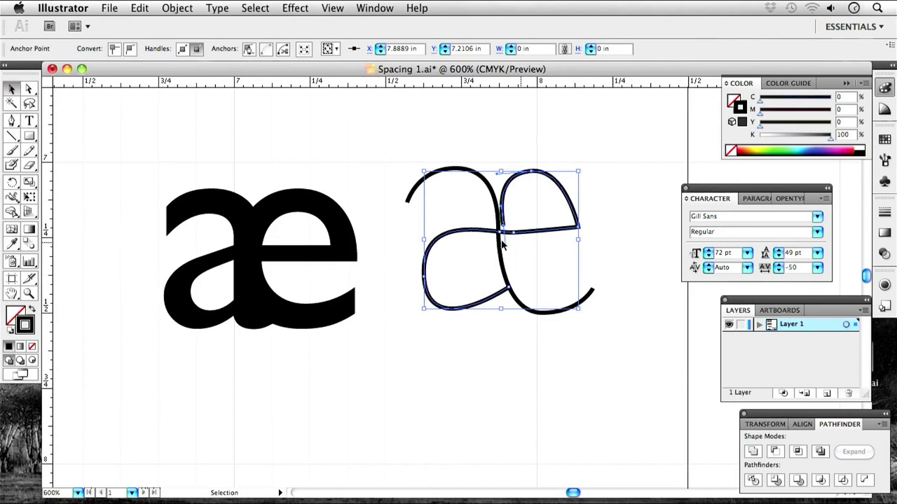
left_click_drag(509, 232, 506, 235)
Marquee-select the hand-drawn outline æ and delete it.
left_click(639, 316)
left_click_drag(609, 373, 441, 177)
key("Delete")
Zoom in on the solid æ and give both letters black outlines with no fill.
left_click_drag(269, 325, 419, 313)
key("super+equal")
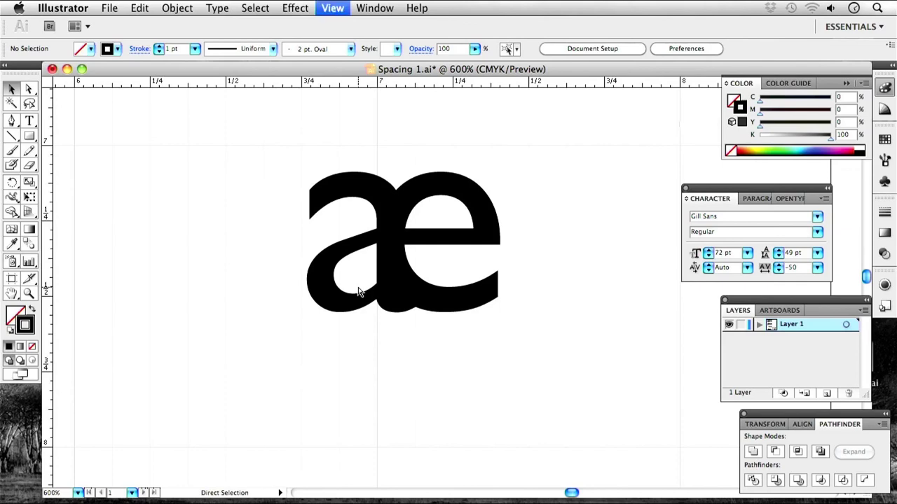
left_click(365, 306, "shift")
key("super+a")
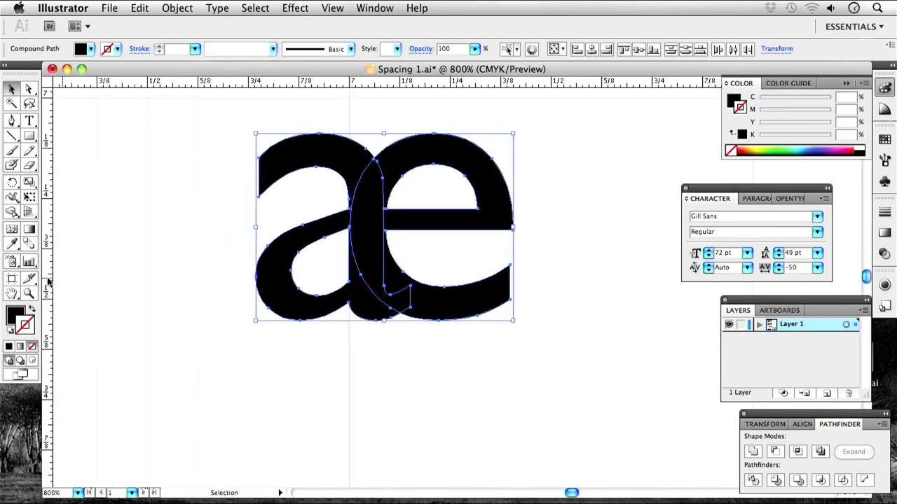
left_click(31, 310)
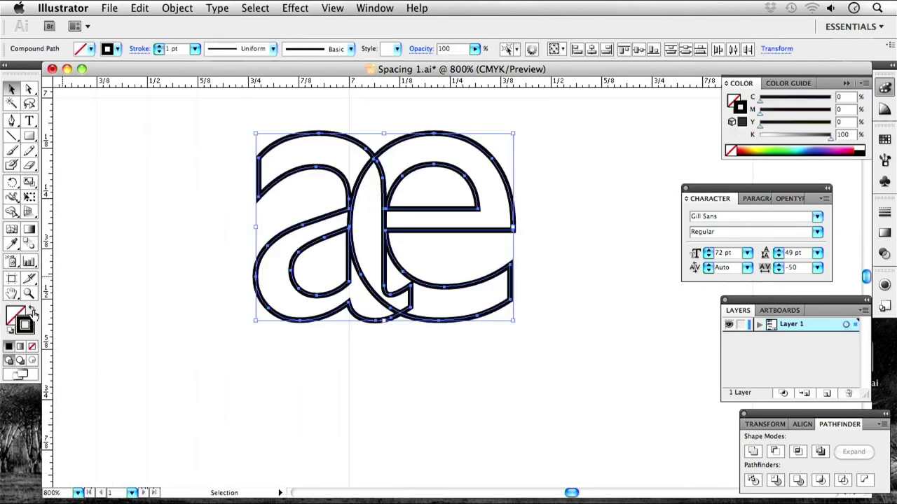
left_click(406, 396)
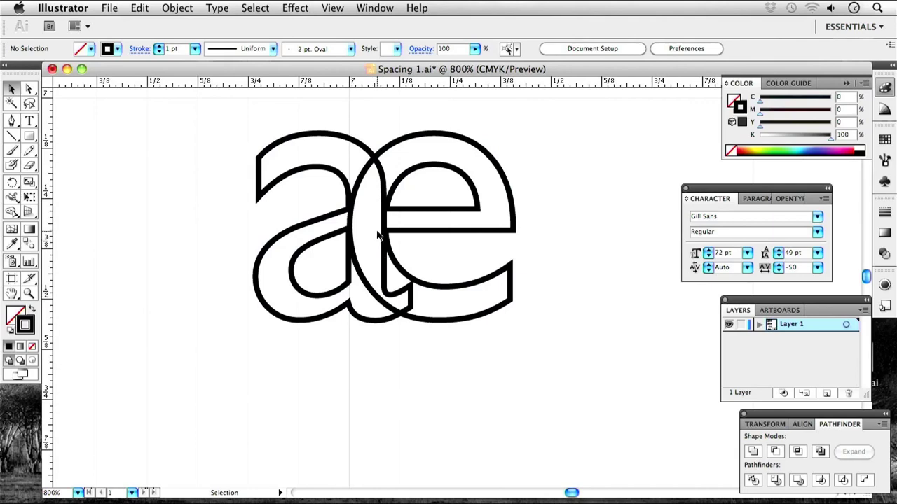
left_click(320, 221)
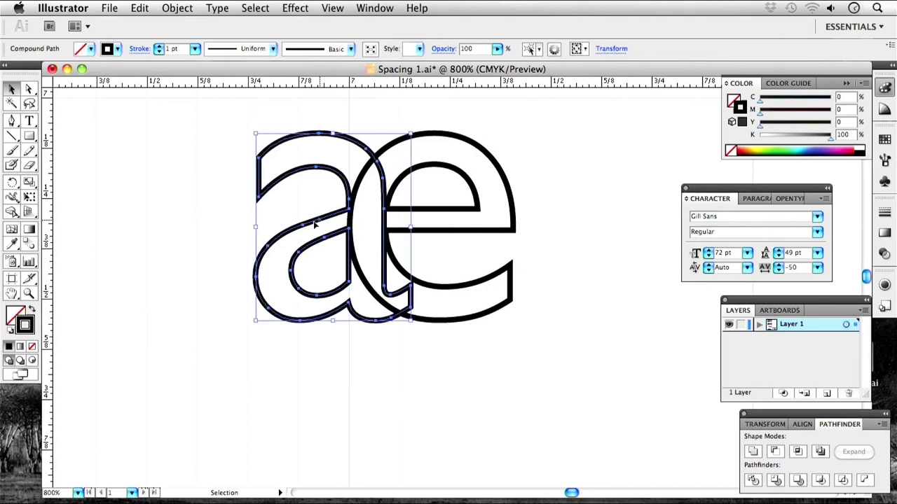
left_click(28, 89)
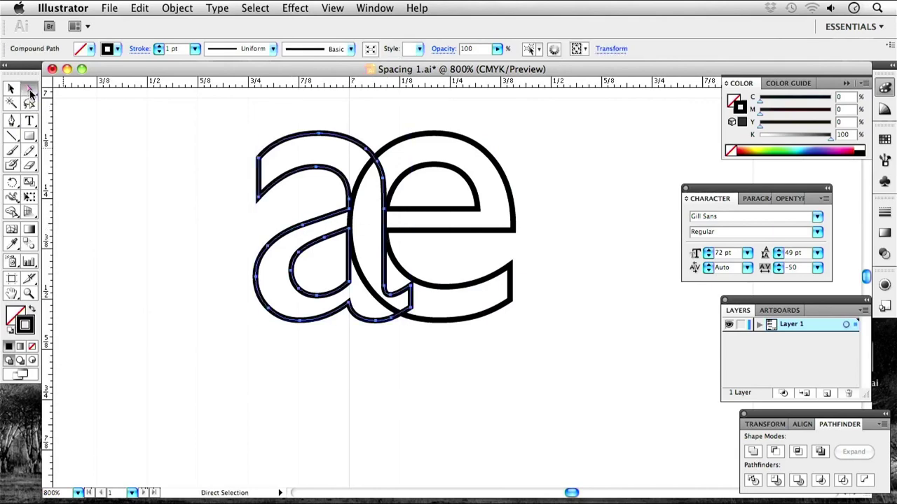
Reshape the a's upper crossbar and lower-left curves, undoing a first misplaced drag.
left_click(303, 230)
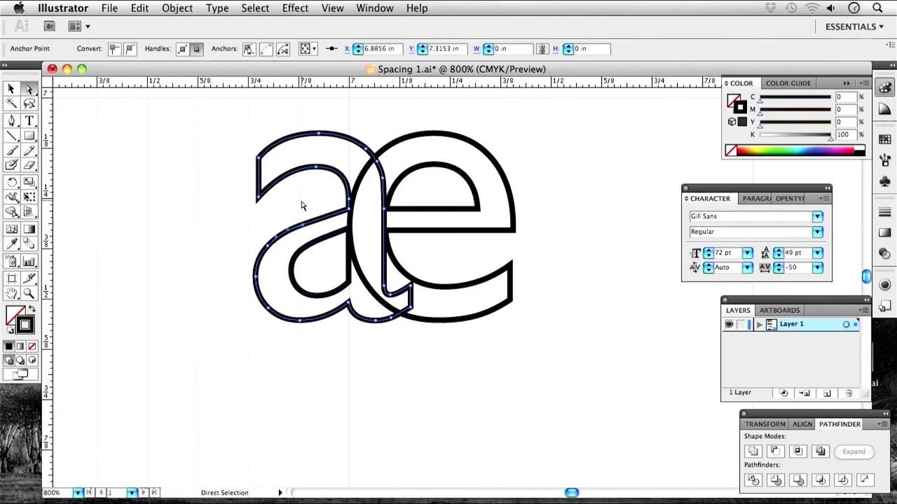
left_click_drag(304, 228, 264, 243)
key("super+z")
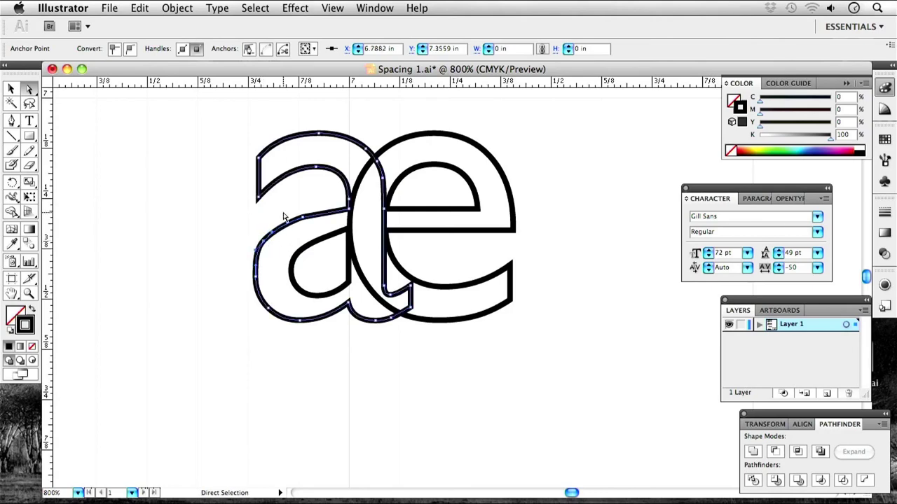
left_click(313, 247)
left_click(304, 220)
left_click_drag(291, 225, 283, 222)
left_click(356, 272)
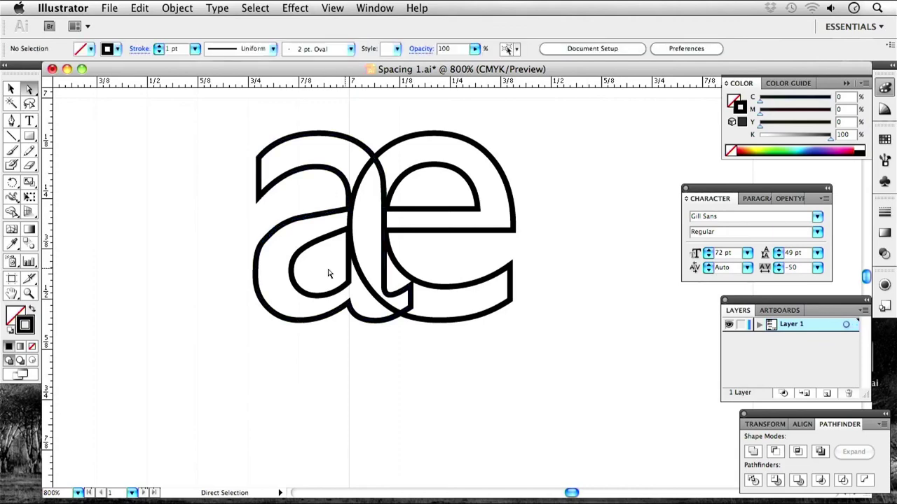
left_click(275, 236)
left_click_drag(272, 233, 281, 218)
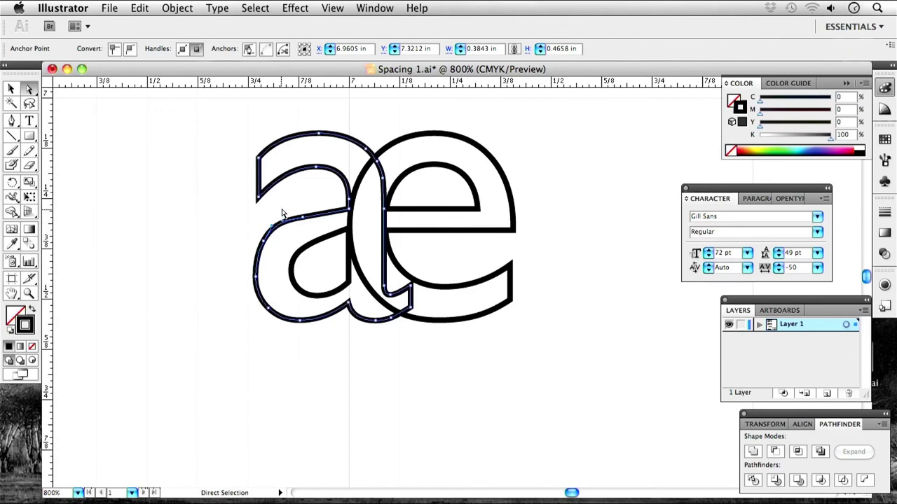
left_click(288, 210)
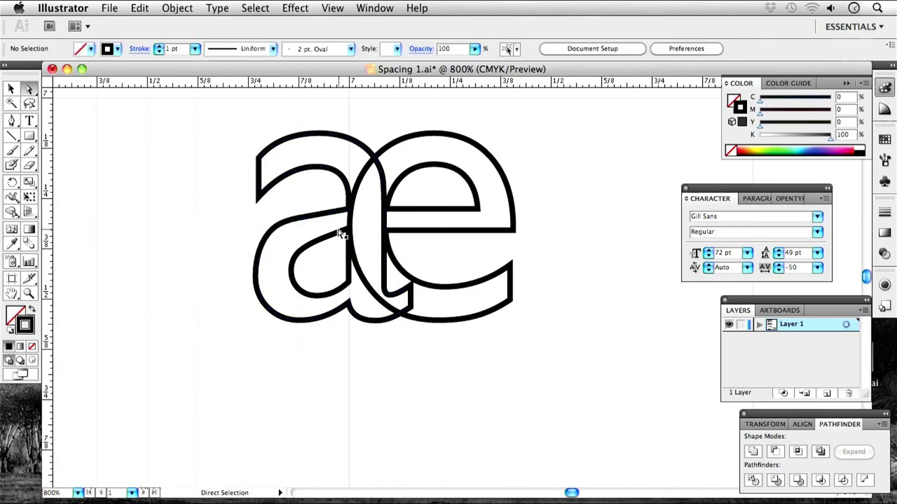
Zoom in and adjust the top segment of the a's counter.
left_click(311, 213)
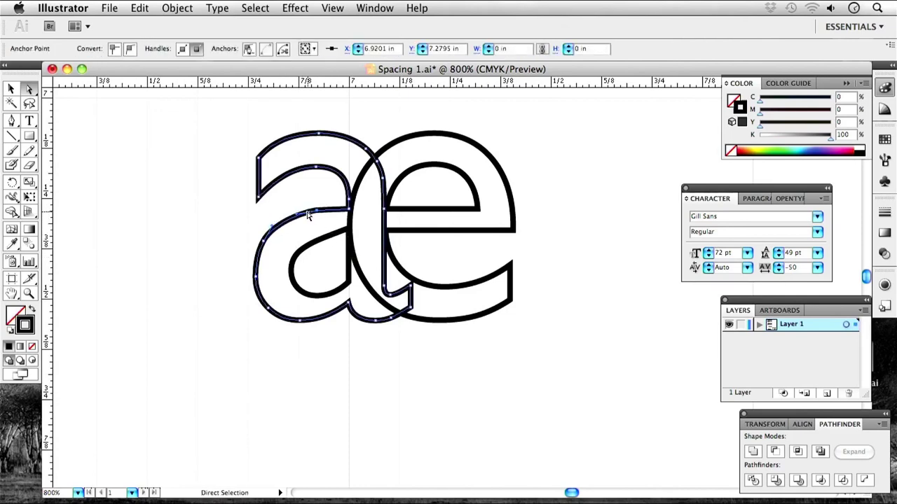
key("super+equal")
left_click(230, 246)
left_click(191, 245)
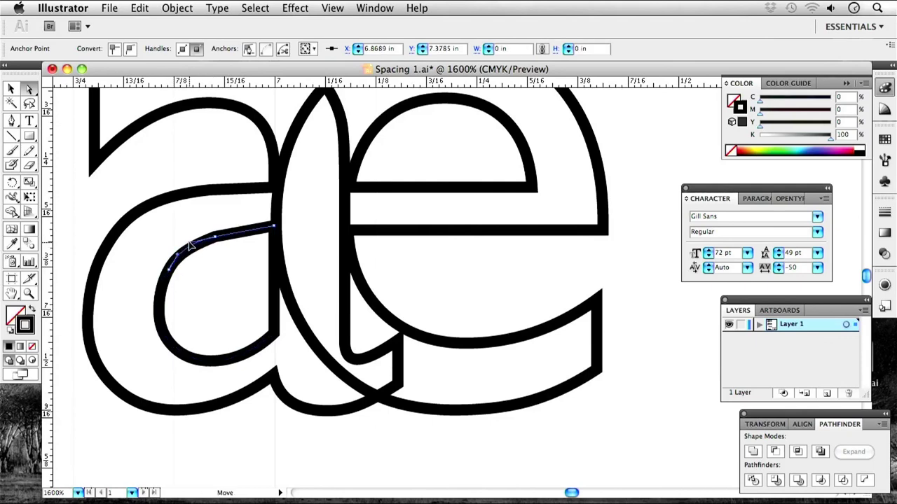
left_click(294, 260)
left_click(225, 245)
left_click(236, 292)
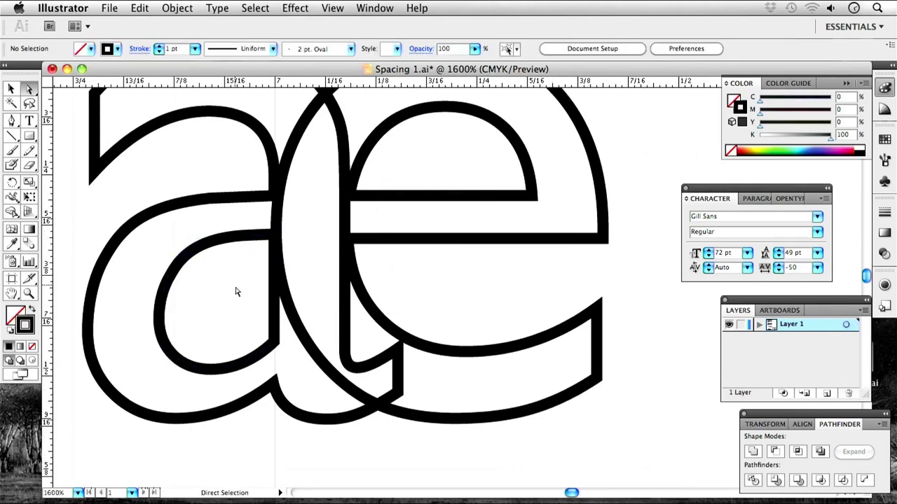
Reshape the a's tail where it meets the e, then select both outlines.
scroll(396, 369, "up", 3)
left_click_drag(301, 415, 420, 428)
left_click(460, 359)
key("v")
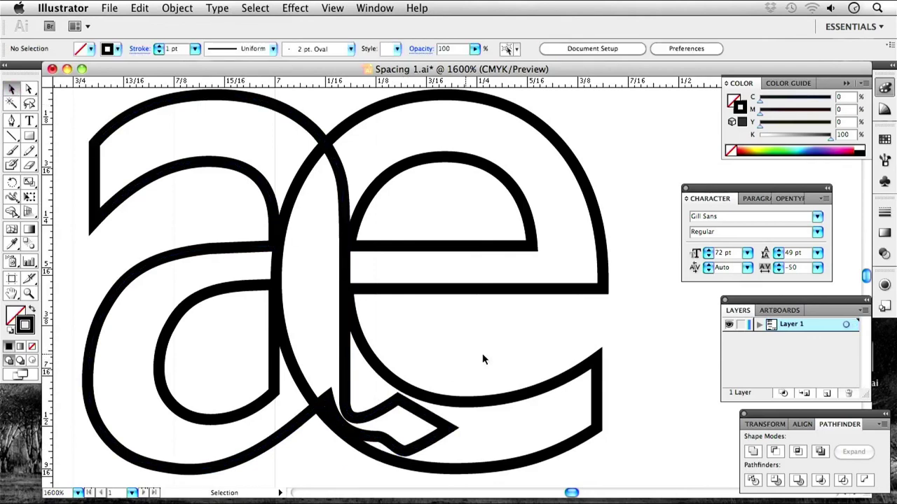
key("super+minus")
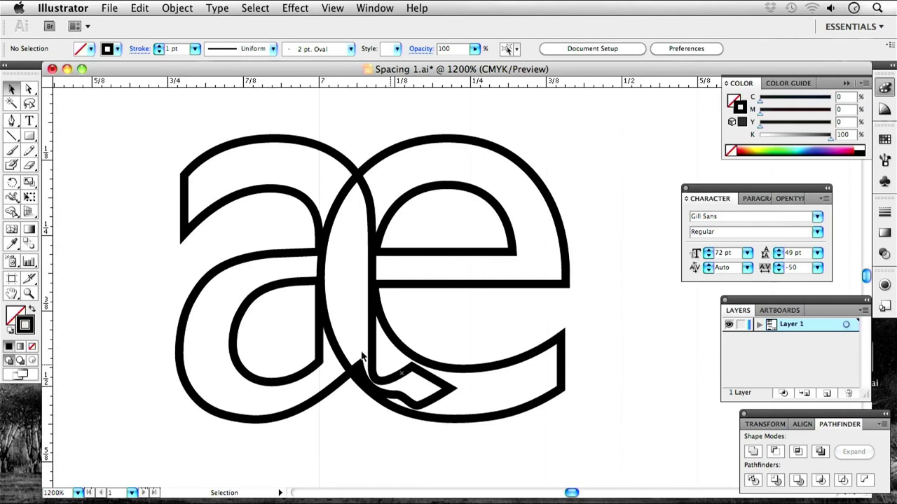
left_click_drag(447, 455, 252, 201)
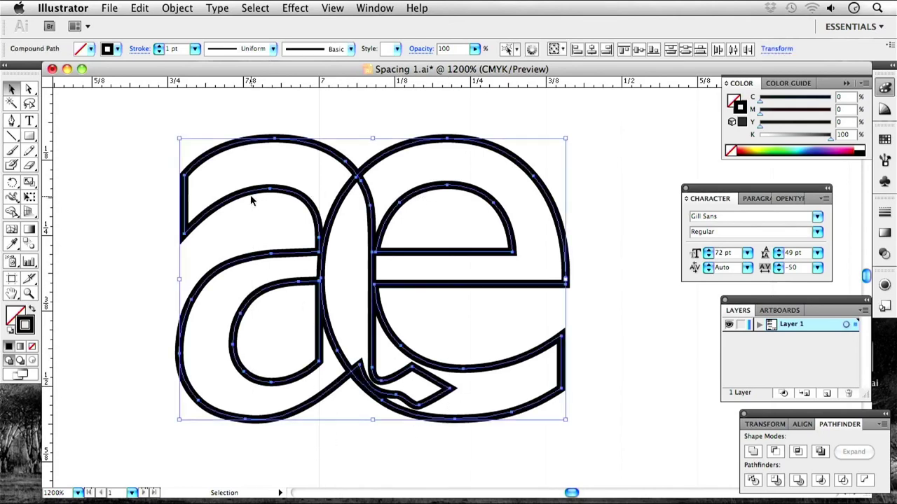
Unite the a and e in Pathfinder and fill the merged æ solid black without stroke.
left_click(753, 452)
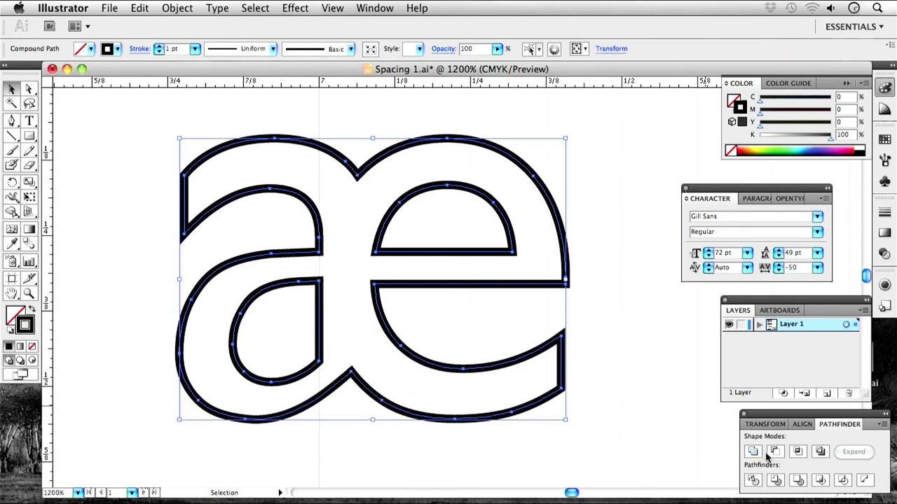
left_click(31, 313)
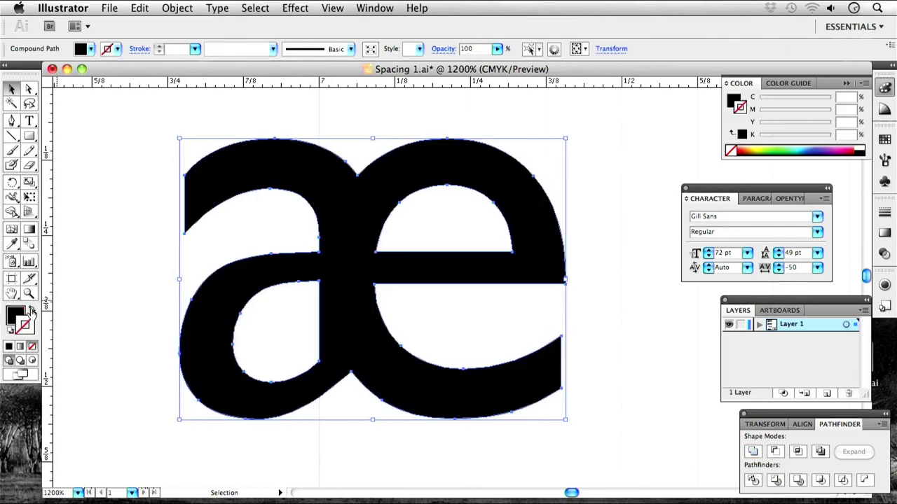
left_click(152, 199)
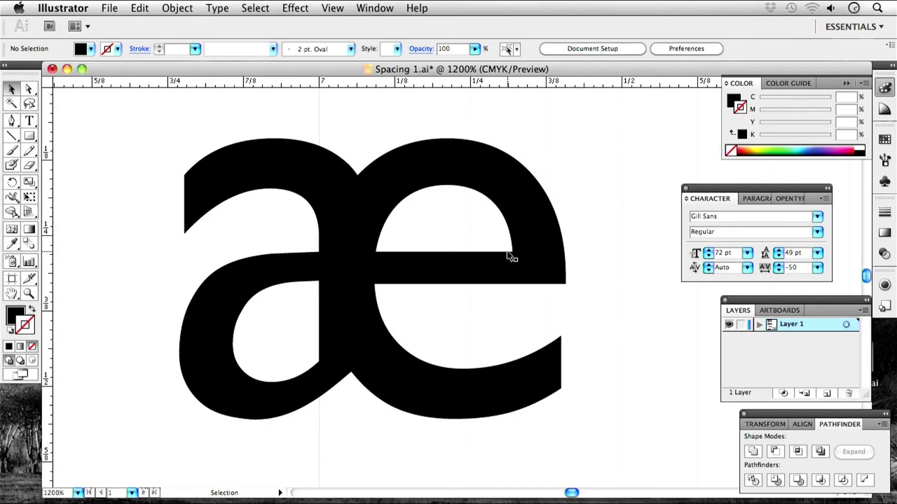
key("super+minus")
key("super+minus")
key("super+minus")
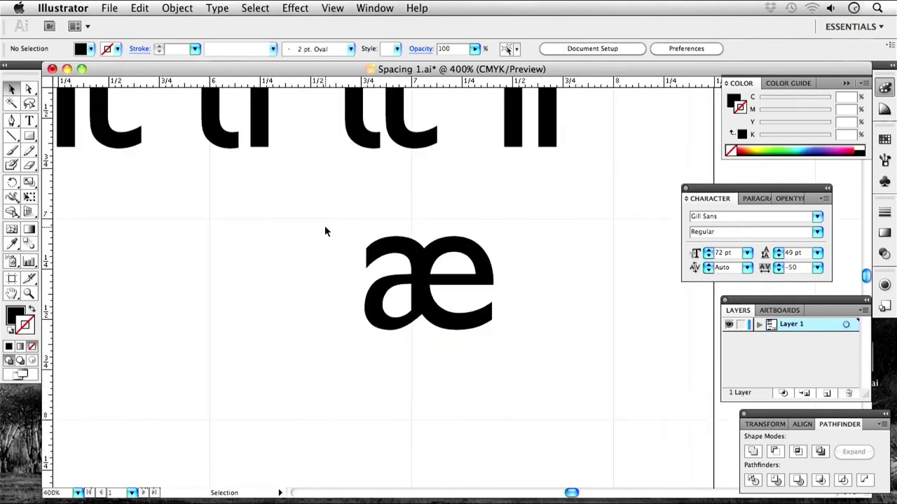
Type the live text 'ae' to the right of the æ ligature.
left_click_drag(436, 246, 370, 245)
left_click(29, 120)
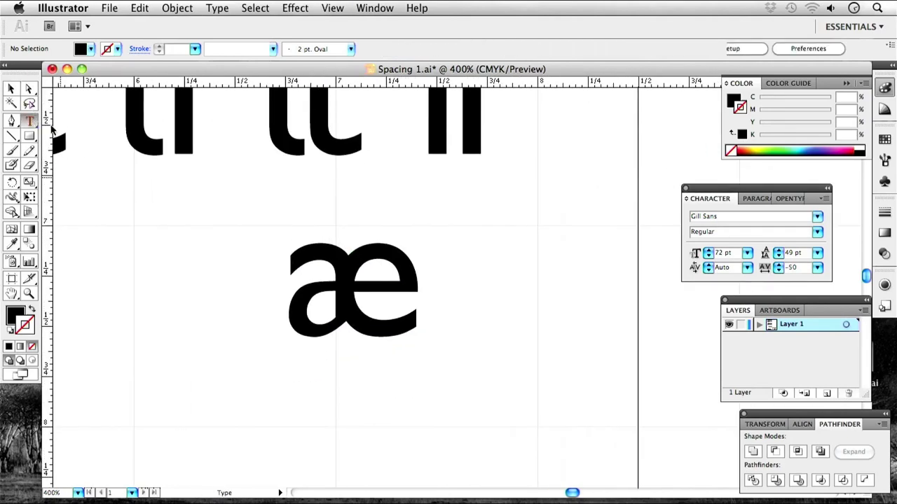
left_click(507, 231)
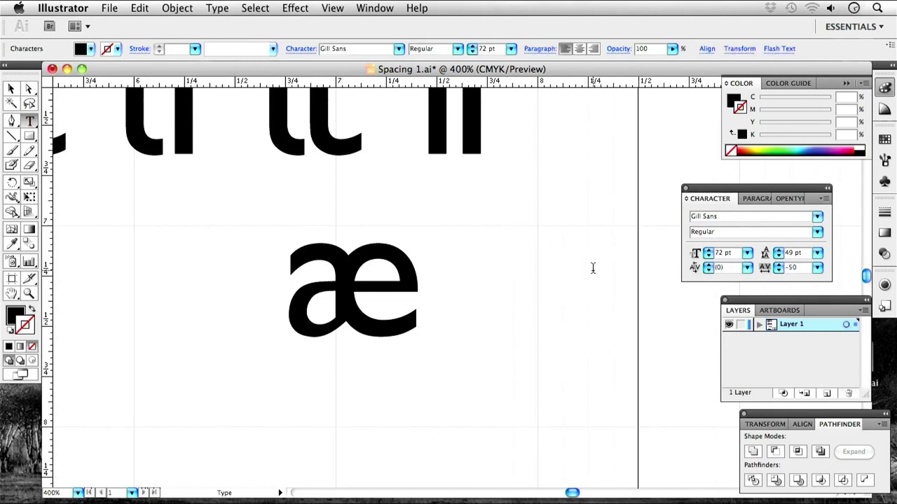
type("ae")
key("Escape")
left_click(551, 377)
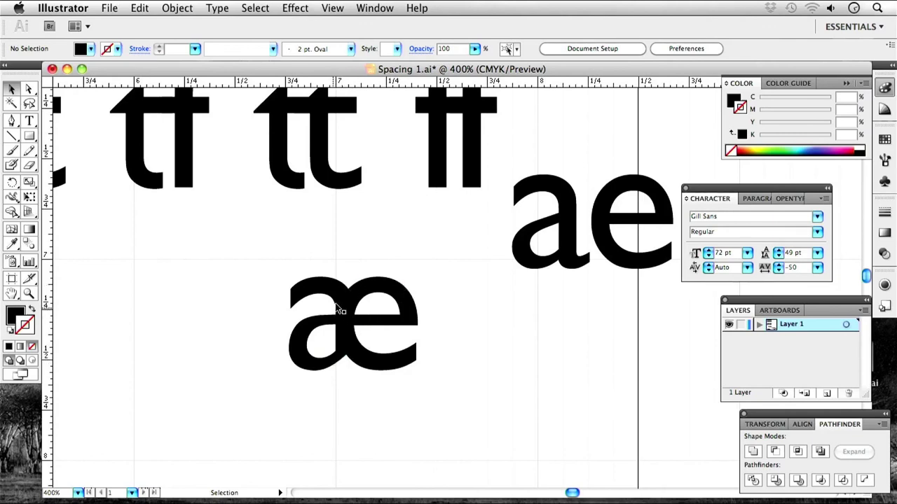
Pan and zoom out to 200% to show the whole ligature group.
key("space")
left_click_drag(508, 257, 370, 291)
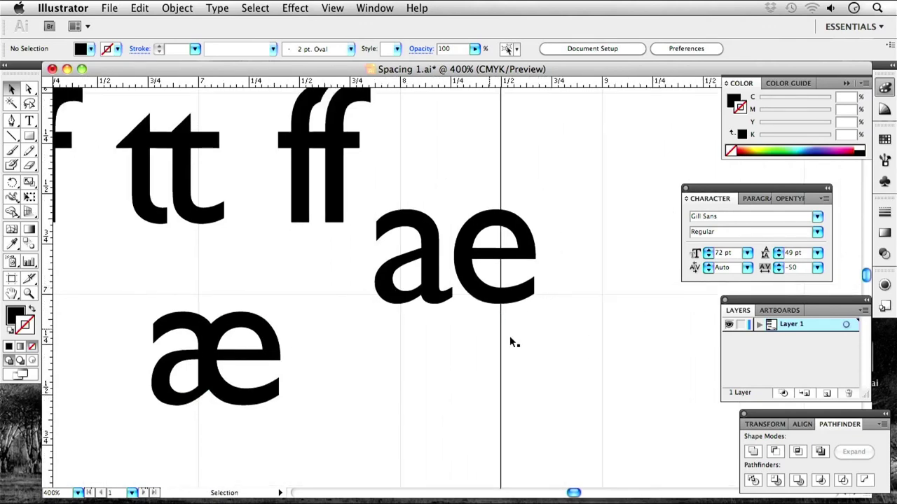
key("space")
left_click_drag(369, 350, 530, 306)
left_click_drag(552, 378, 648, 412)
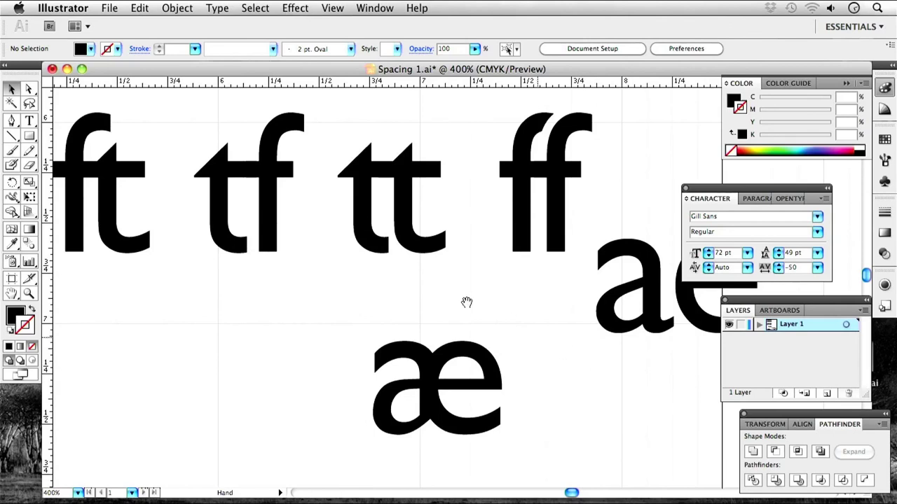
left_click_drag(465, 302, 512, 316)
key("super+minus")
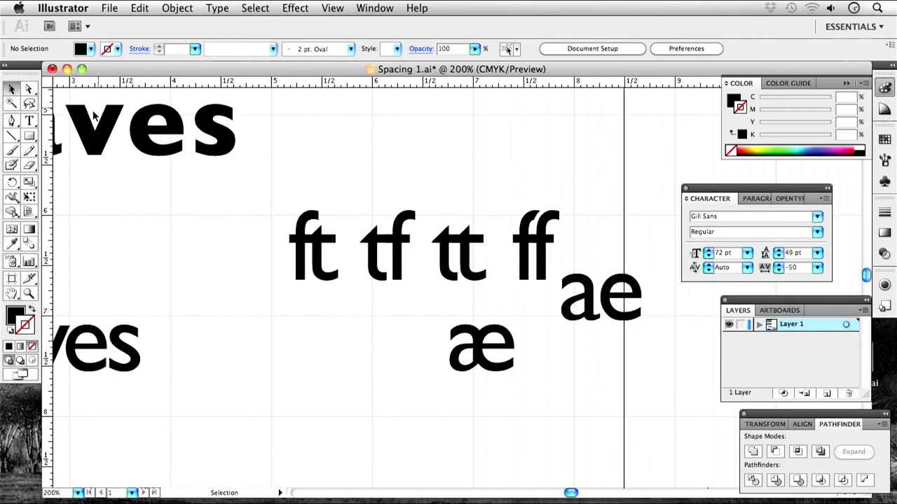
Type 'nn' below the ft ligature, create outlines and make it a compound path.
left_click(29, 121)
left_click(297, 360)
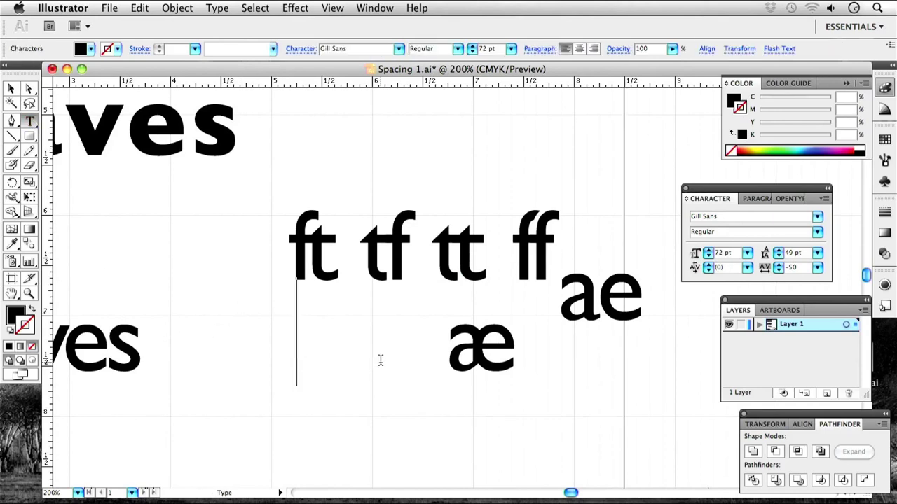
type("nn")
key("Escape")
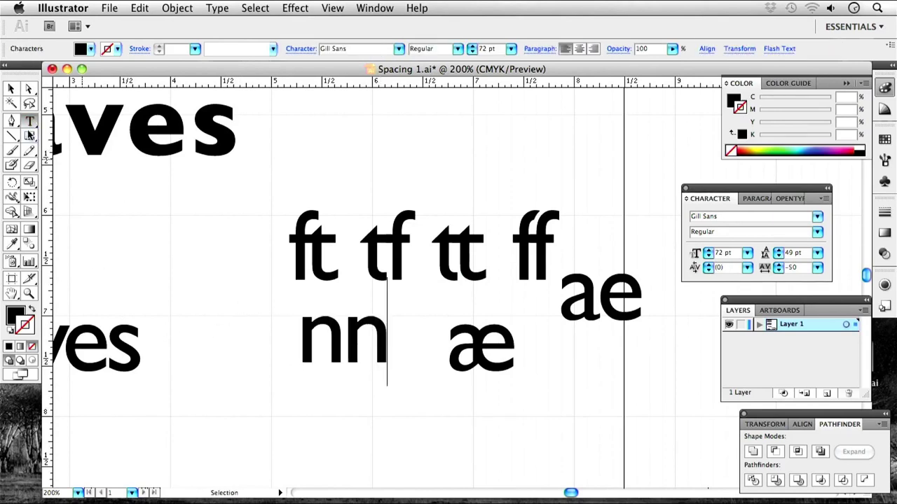
key("shift+ctrl+b")
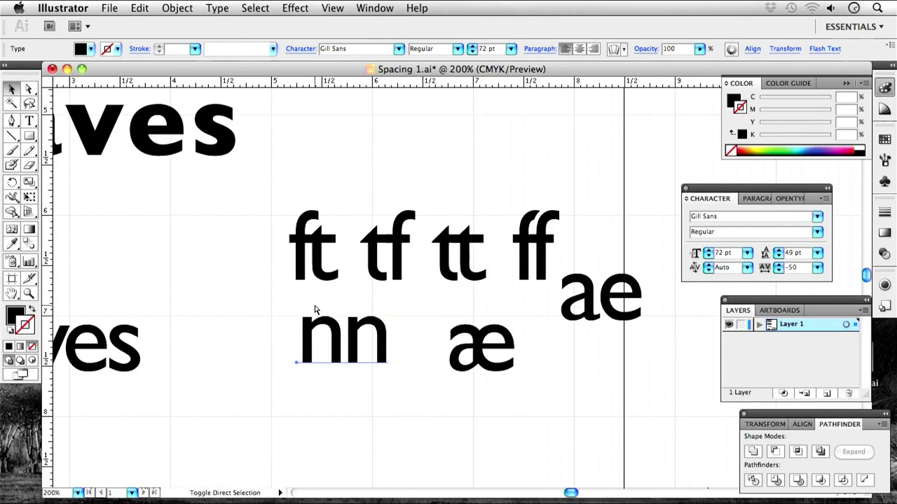
key("shift+ctrl+o")
key("ctrl+8")
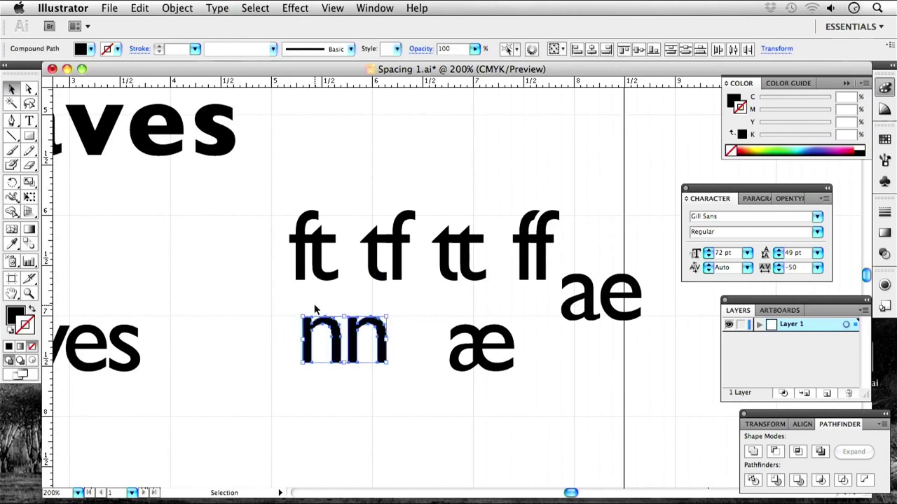
Drag the second n left over the first, then pan back over the ligatures.
left_click(389, 316)
left_click_drag(385, 340, 357, 343)
left_click(478, 384)
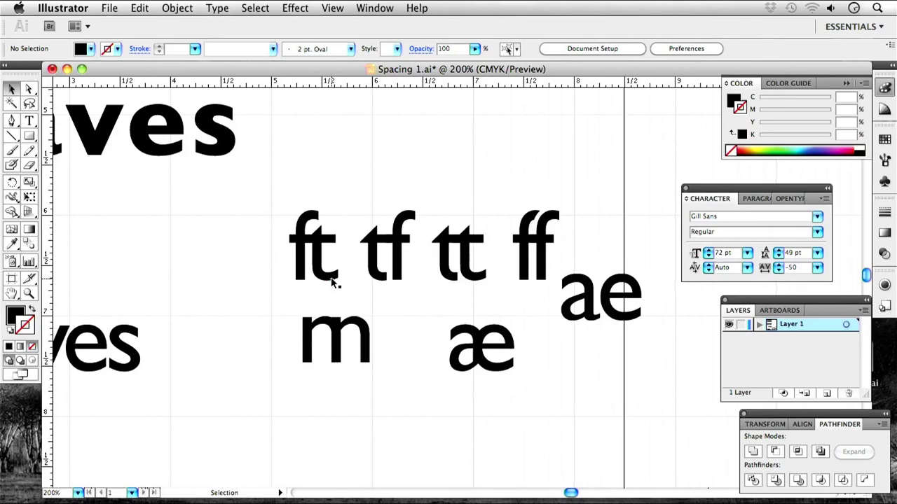
key("space")
left_click_drag(395, 388, 452, 343)
key("space")
left_click_drag(391, 285, 498, 366)
left_click_drag(540, 266, 508, 325)
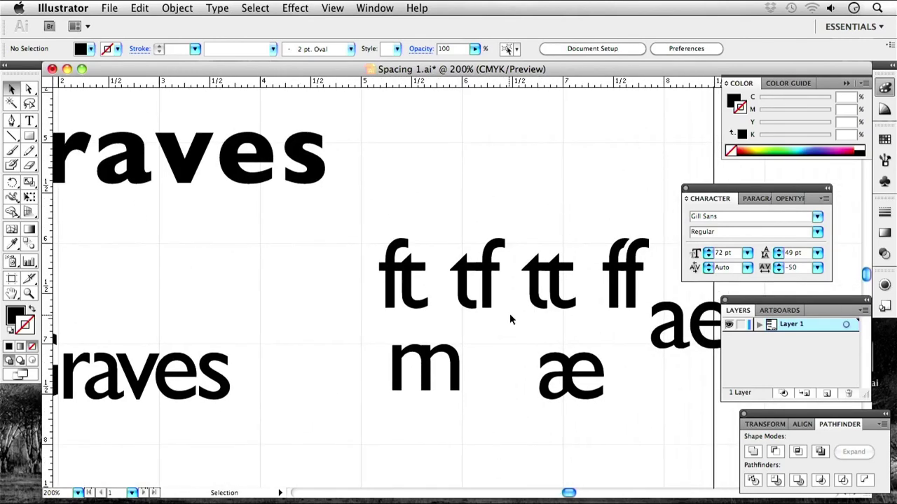
key("space")
left_click_drag(510, 313, 420, 294)
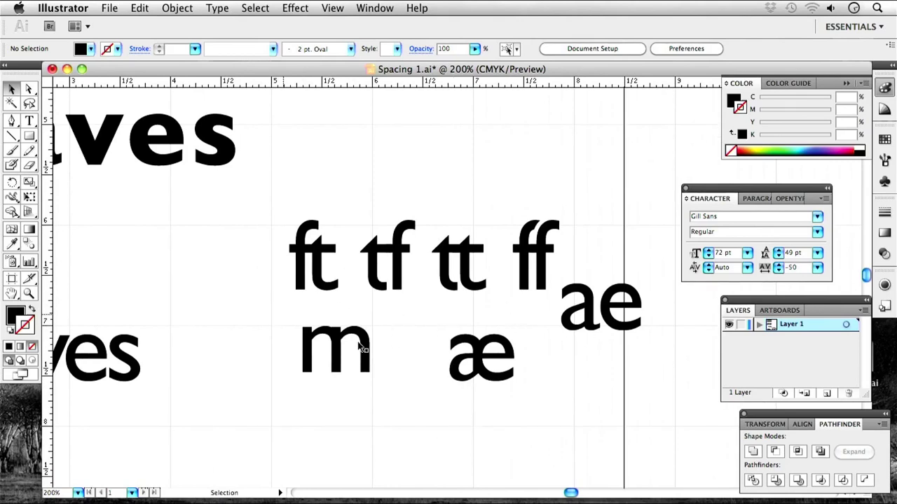